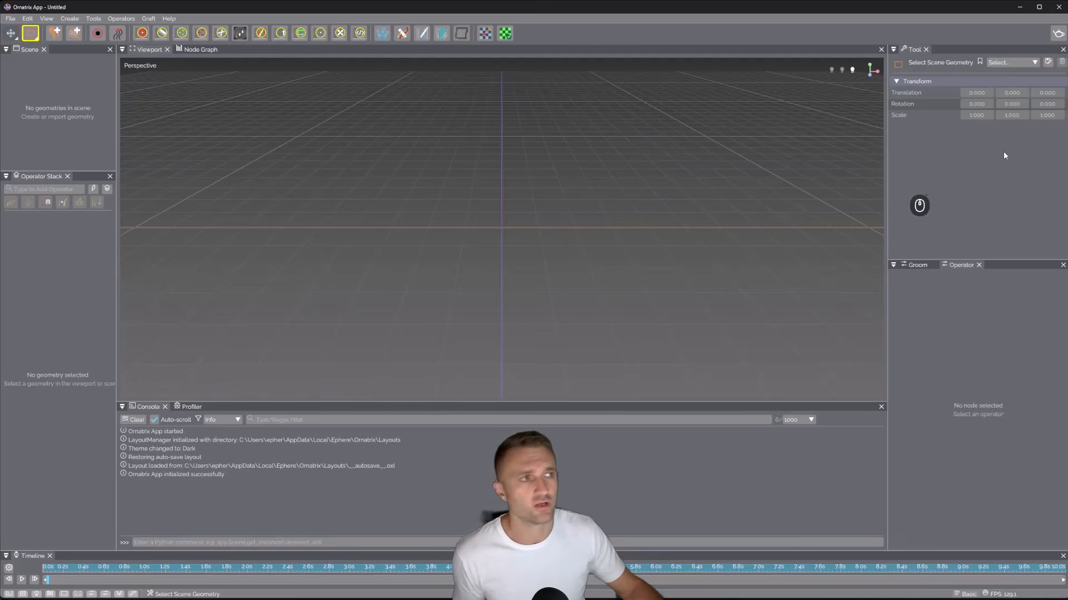
# Bring up the browser with the reference photo, examine the man's wavy hair, and put the window away
pyautogui.moveTo(1067, 77); pyautogui.dragTo(570, 64)
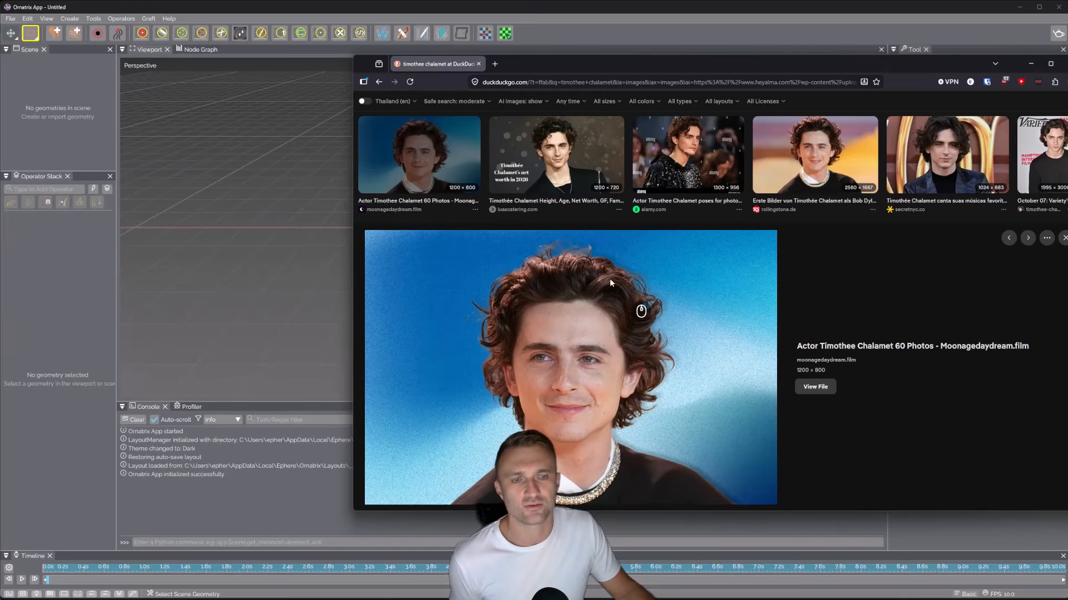
pyautogui.moveTo(535, 63); pyautogui.dragTo(1067, 78)
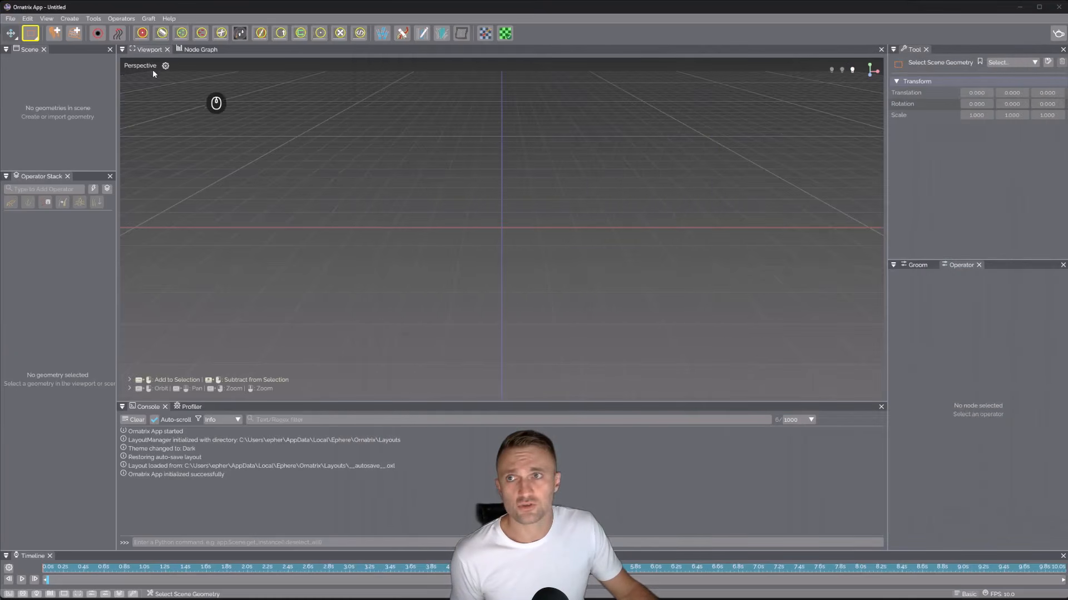
# Start a new groom from the Empty Scalp template
pyautogui.click(10, 18)
pyautogui.moveTo(14, 42)
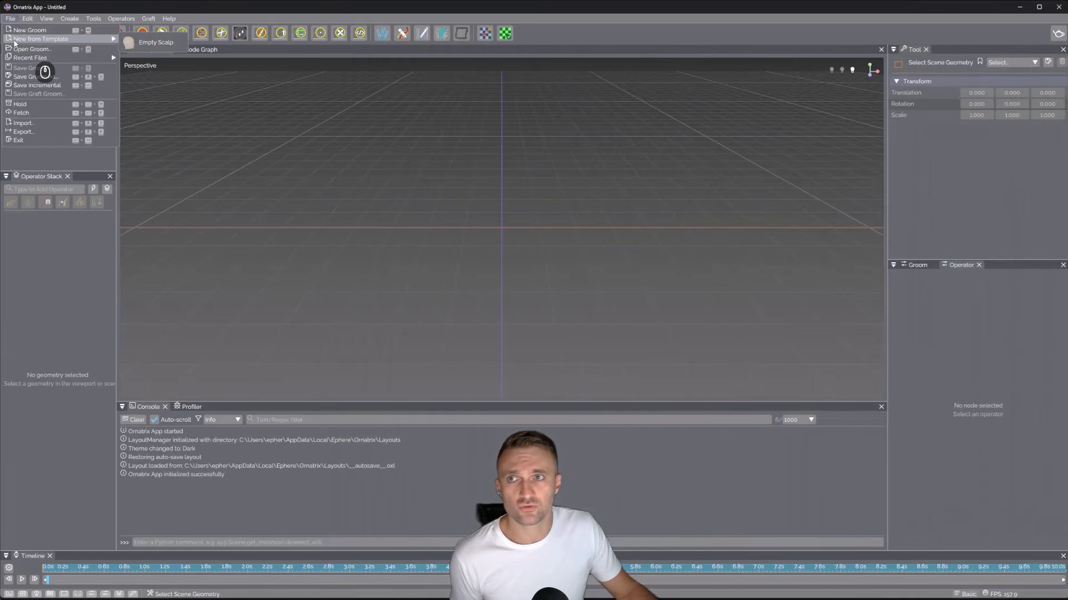
pyautogui.moveTo(148, 48)
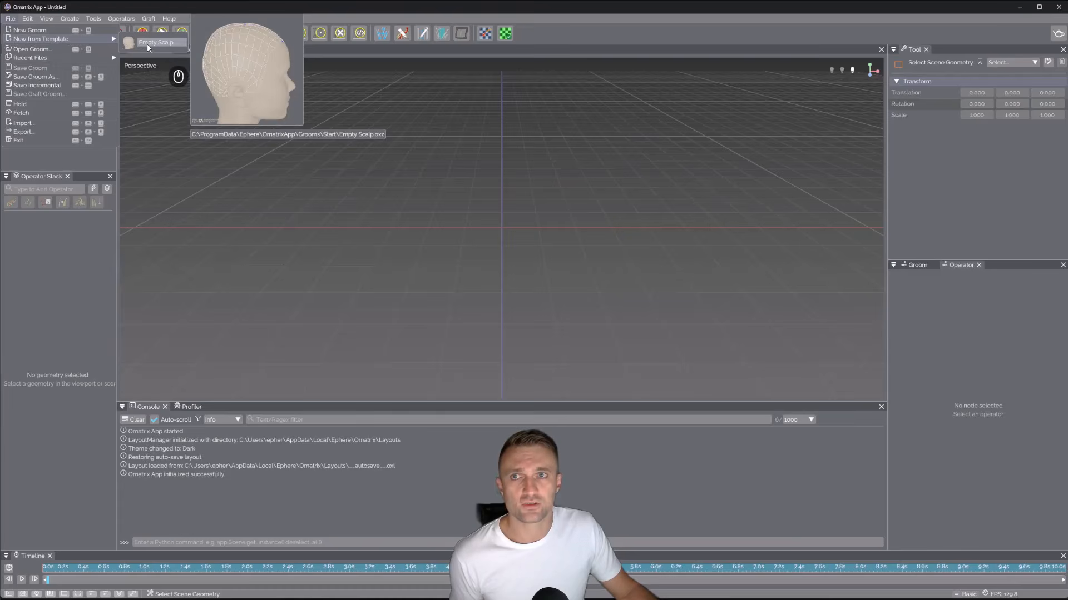
pyautogui.click(149, 47)
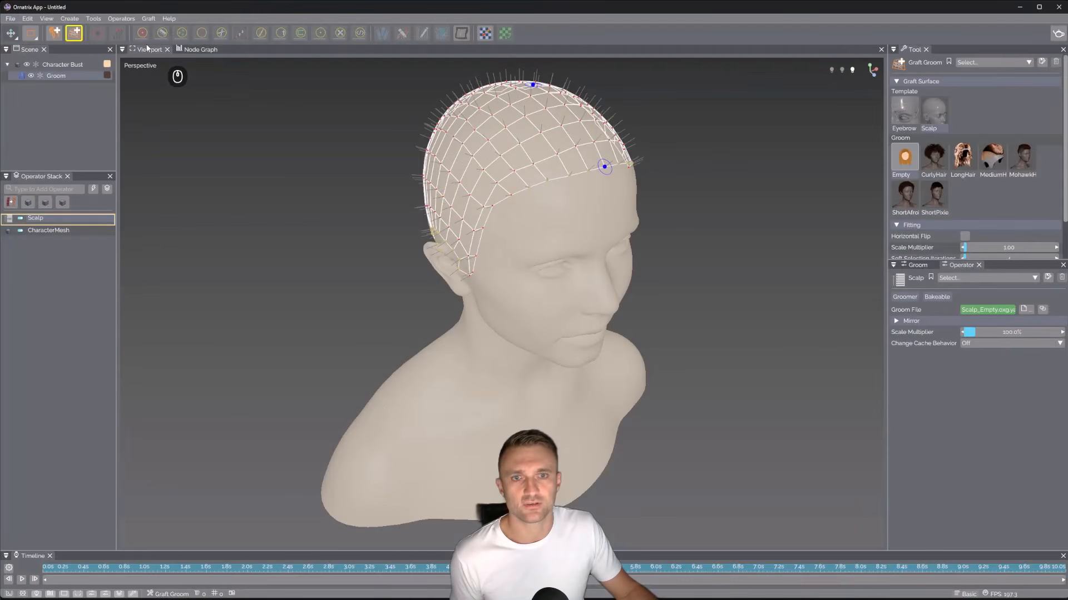
# Add the Basic groom asset to the character's scalp, imported as Full Stack
pyautogui.keyDown('alt'); pyautogui.moveTo(516, 304); pyautogui.dragTo(588, 286); pyautogui.keyUp('alt')
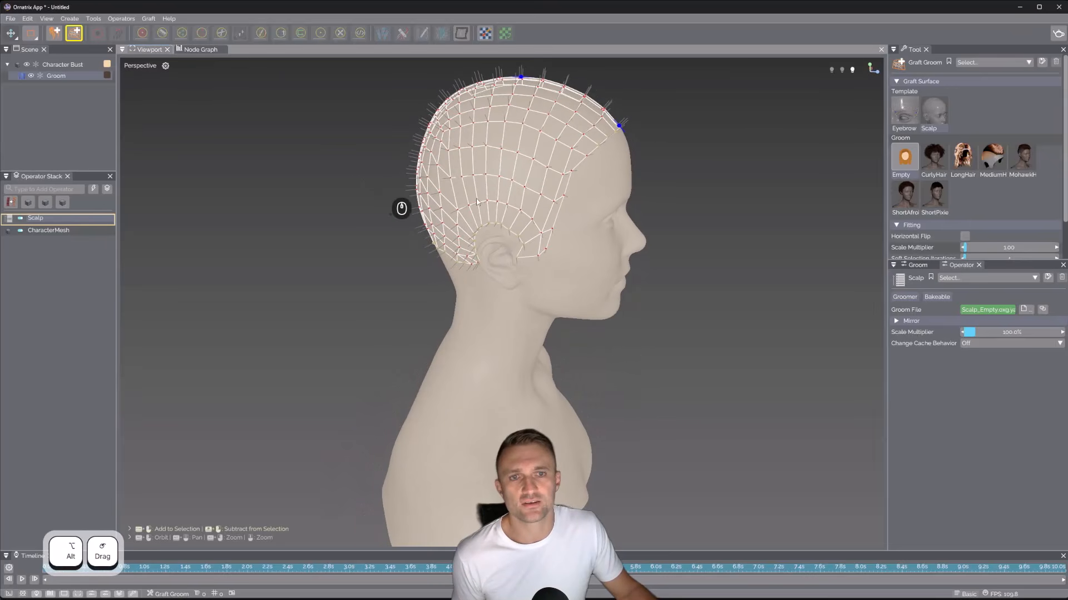
pyautogui.moveTo(622, 350)
pyautogui.keyDown('alt'); pyautogui.mouseDown()
pyautogui.moveTo(563, 350)
pyautogui.moveTo(620, 363)
pyautogui.mouseUp(); pyautogui.keyUp('alt')
pyautogui.keyDown('alt'); pyautogui.moveTo(620, 354); pyautogui.dragTo(617, 367, button='middle'); pyautogui.keyUp('alt')
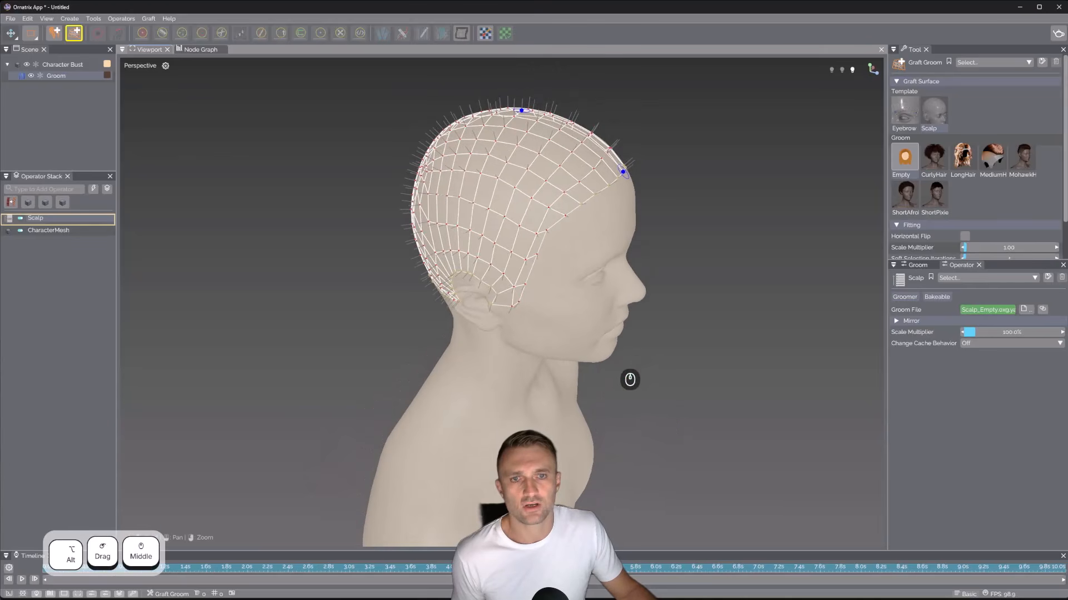
pyautogui.keyDown('alt'); pyautogui.moveTo(618, 367); pyautogui.dragTo(621, 351); pyautogui.keyUp('alt')
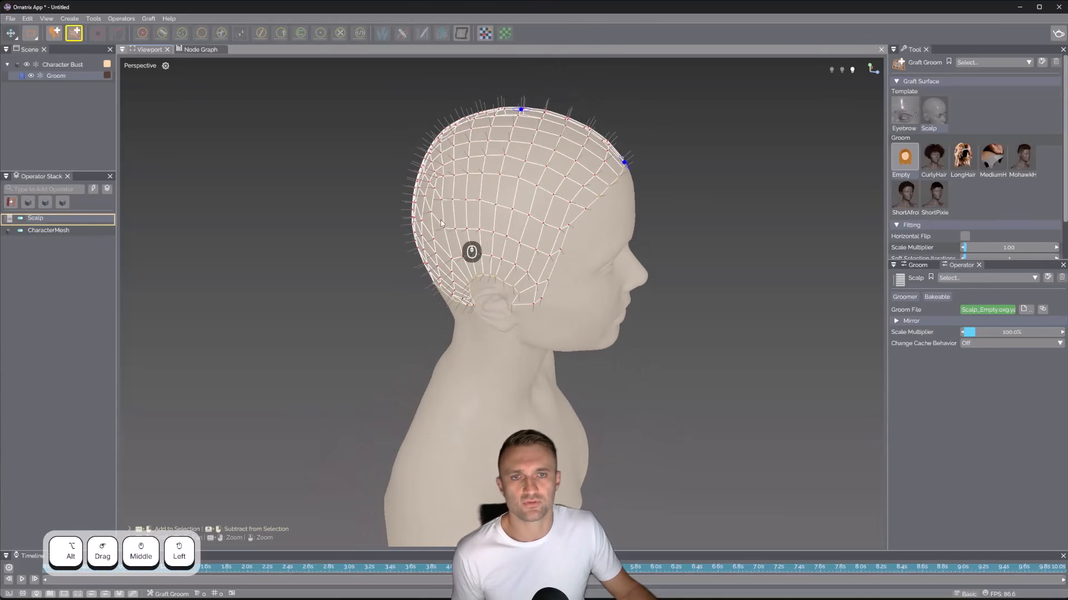
pyautogui.keyDown('alt'); pyautogui.moveTo(539, 291); pyautogui.dragTo(475, 327); pyautogui.keyUp('alt')
pyautogui.keyDown('alt'); pyautogui.moveTo(559, 319); pyautogui.dragTo(542, 343, button='middle'); pyautogui.keyUp('alt')
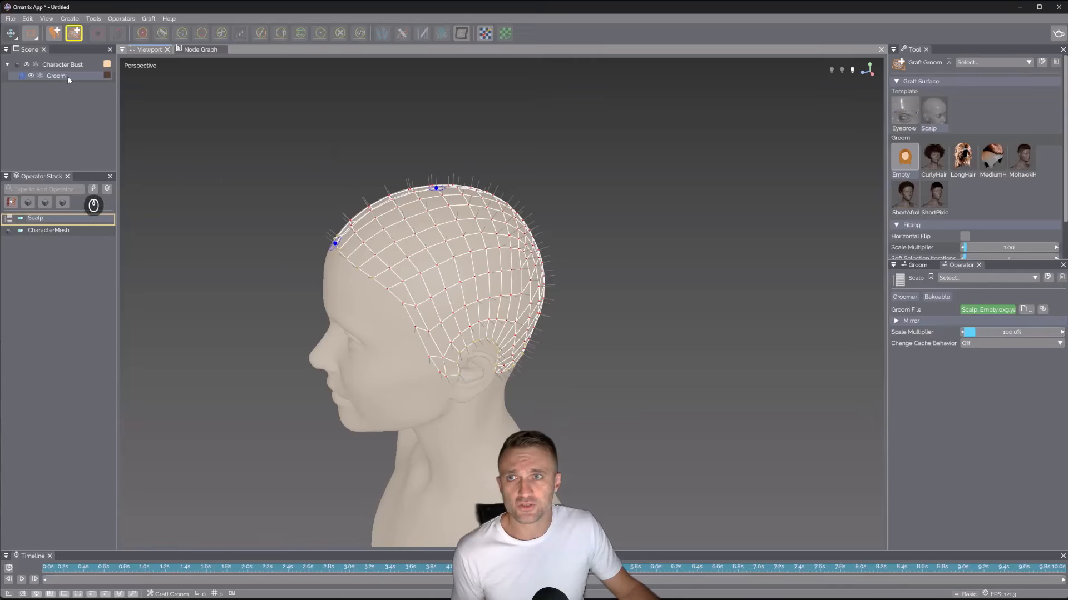
pyautogui.click(57, 35)
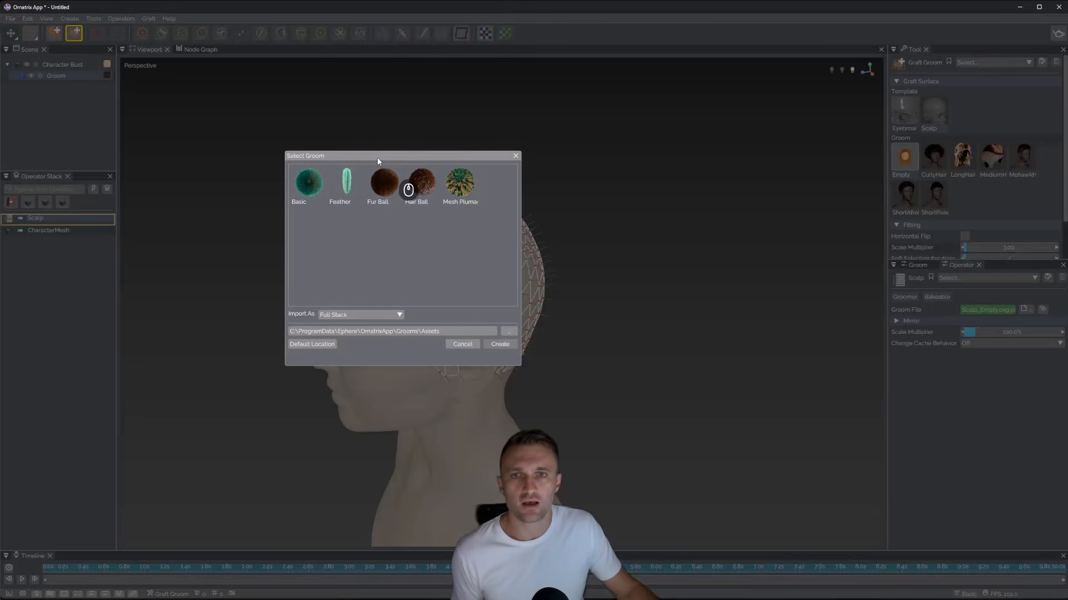
pyautogui.moveTo(377, 156); pyautogui.dragTo(369, 157)
pyautogui.doubleClick(298, 184)
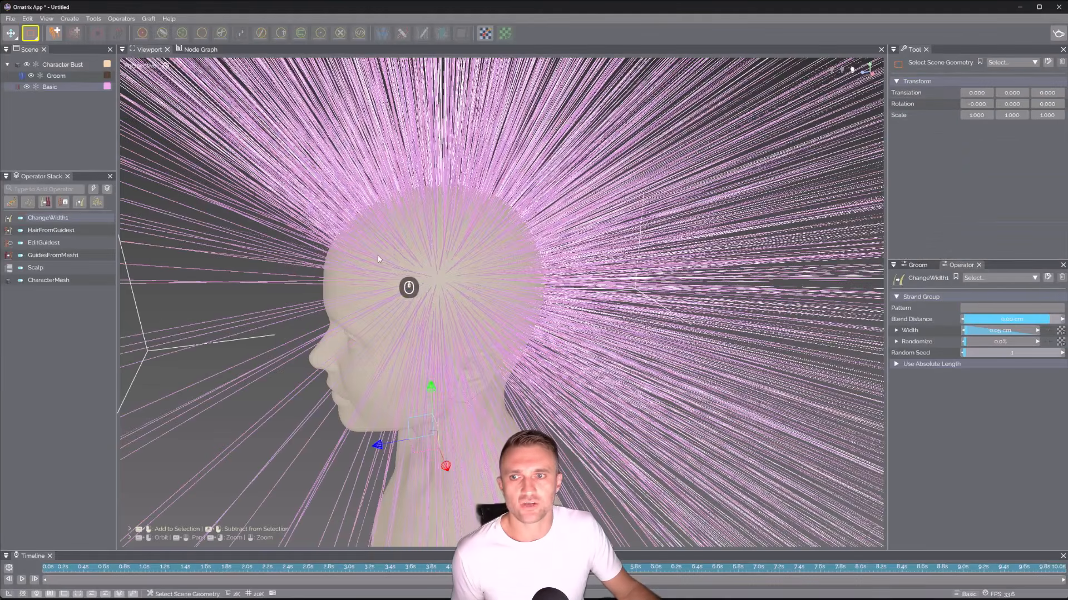
# Shorten the Basic groom's guides by reducing the Guide Length of its GuidesFromMesh1 operator to about 10 cm
pyautogui.scroll(-5, 367, 248)
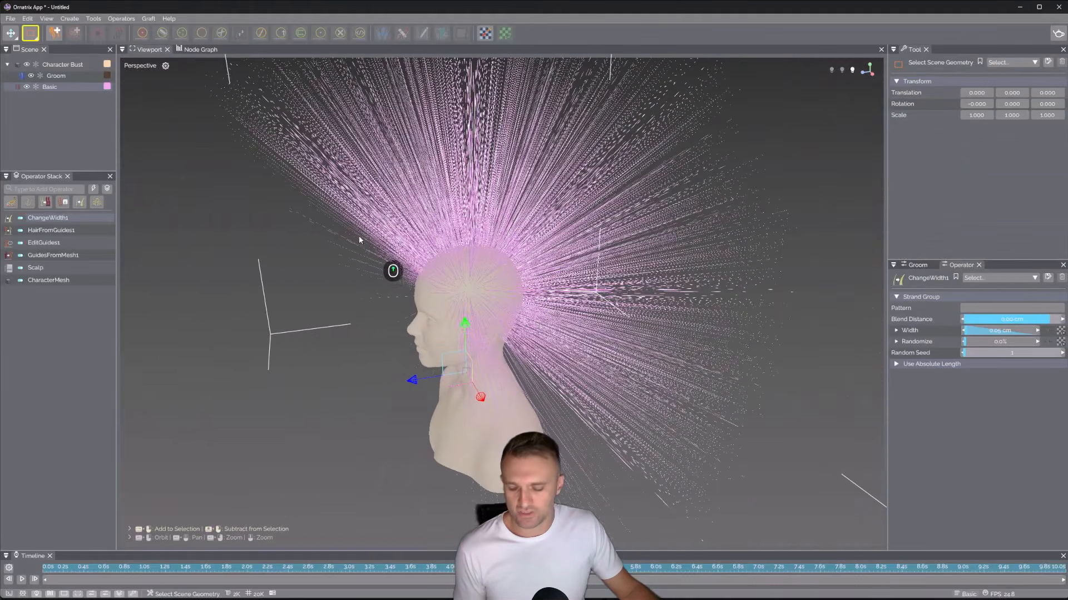
pyautogui.keyDown('alt'); pyautogui.moveTo(359, 241); pyautogui.dragTo(145, 225); pyautogui.keyUp('alt')
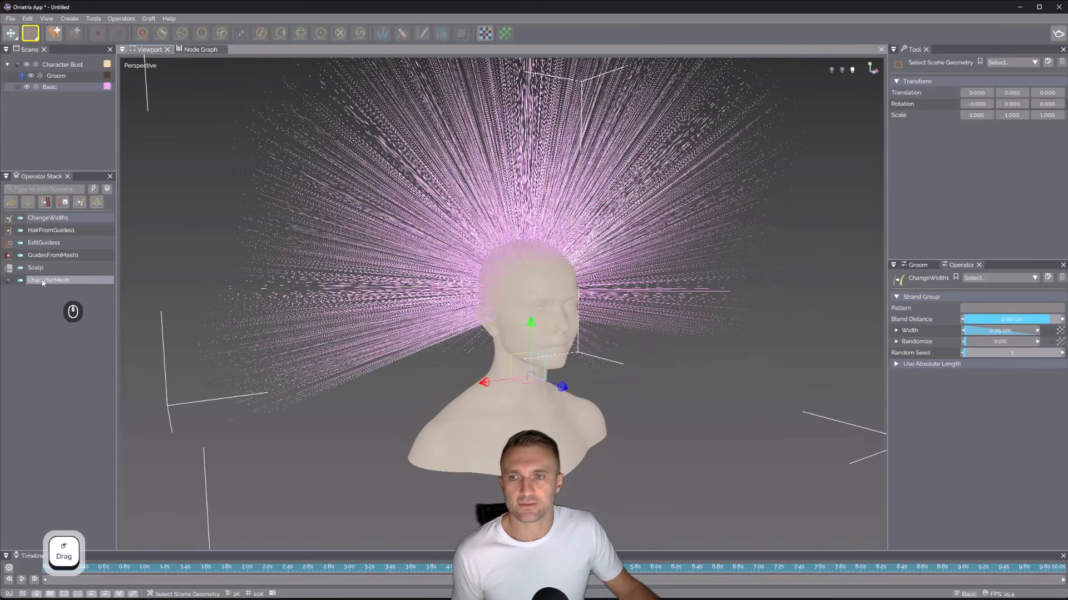
pyautogui.click(62, 77)
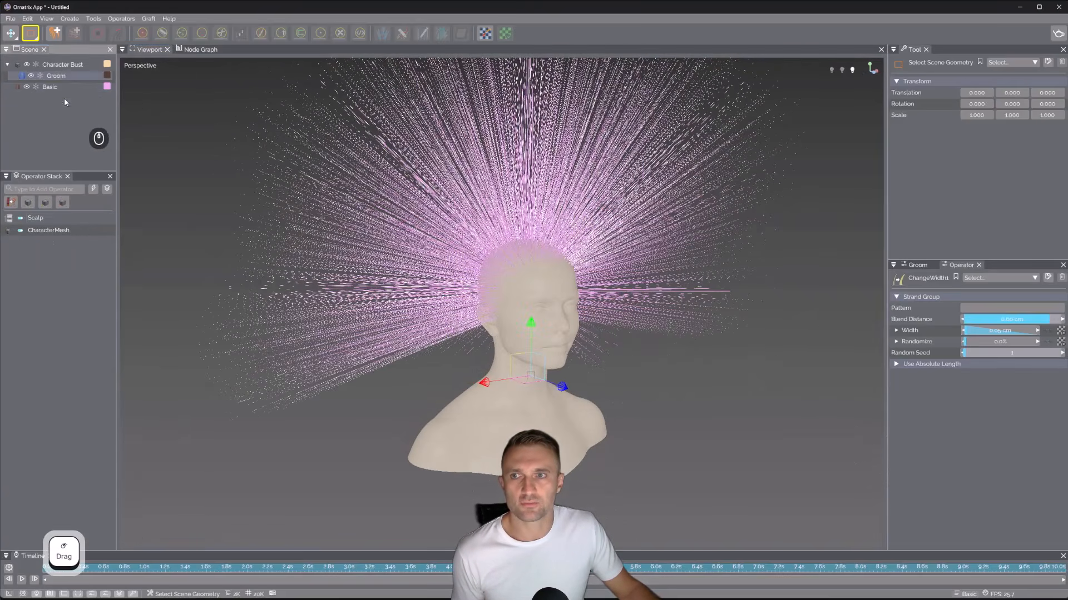
pyautogui.click(55, 66)
pyautogui.click(56, 76)
pyautogui.click(51, 88)
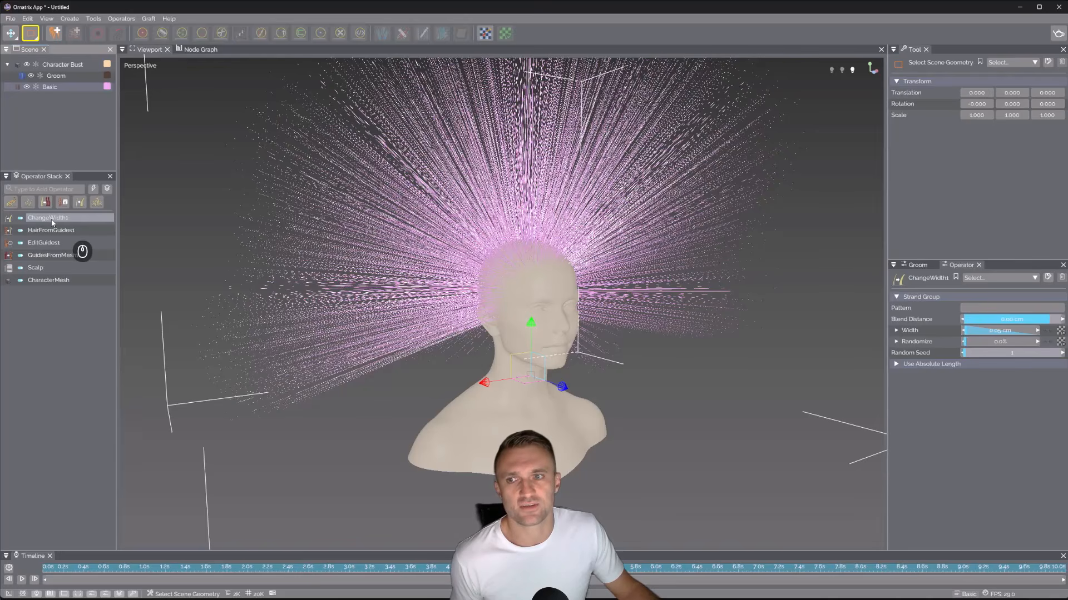
pyautogui.click(46, 256)
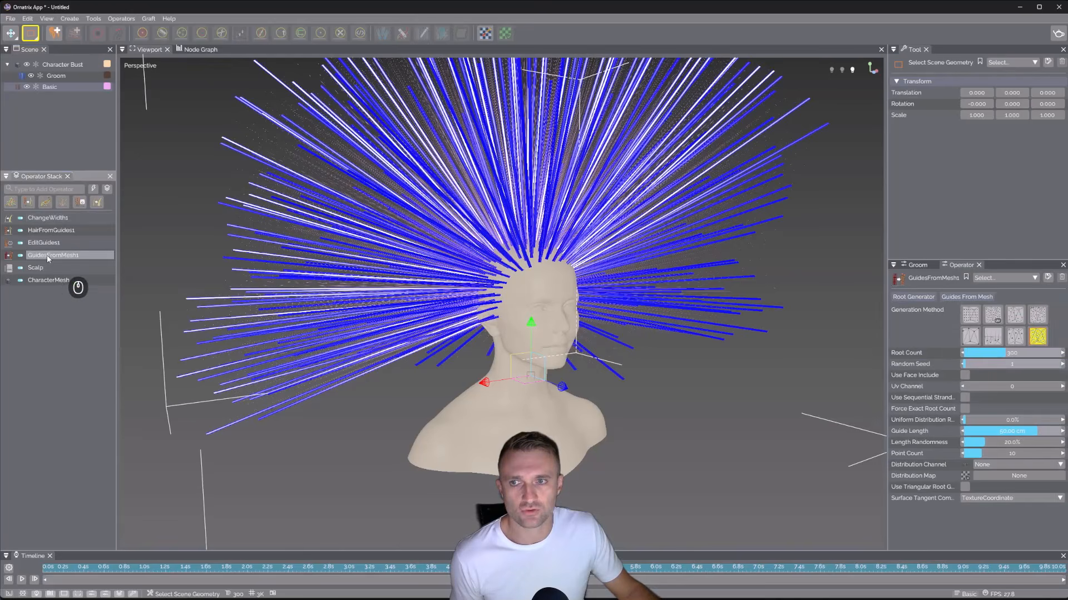
pyautogui.moveTo(1037, 436); pyautogui.dragTo(995, 436)
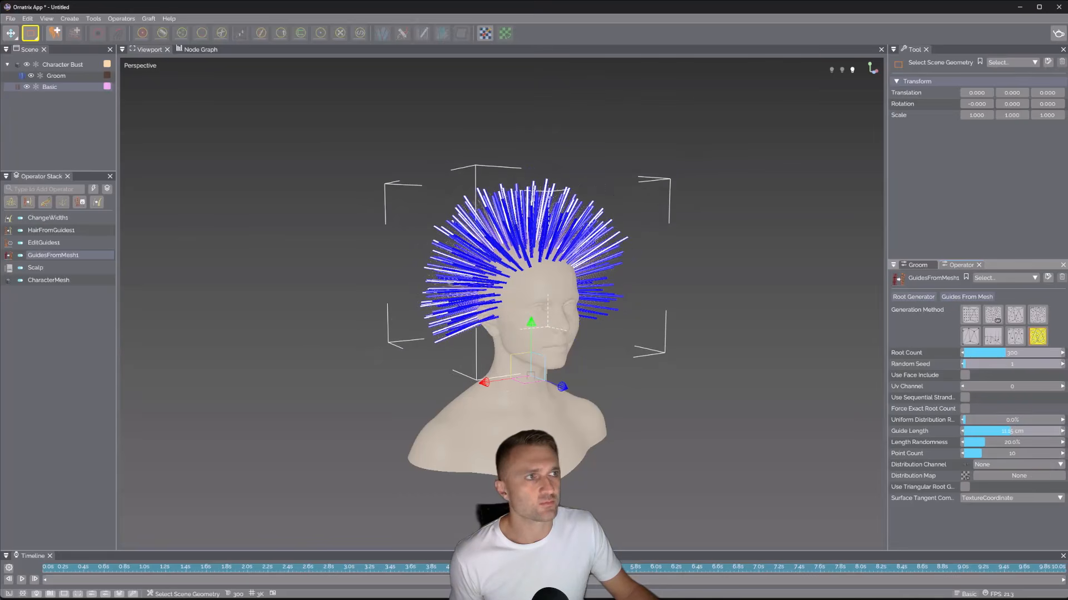
pyautogui.moveTo(1067, 72); pyautogui.dragTo(1067, 50)
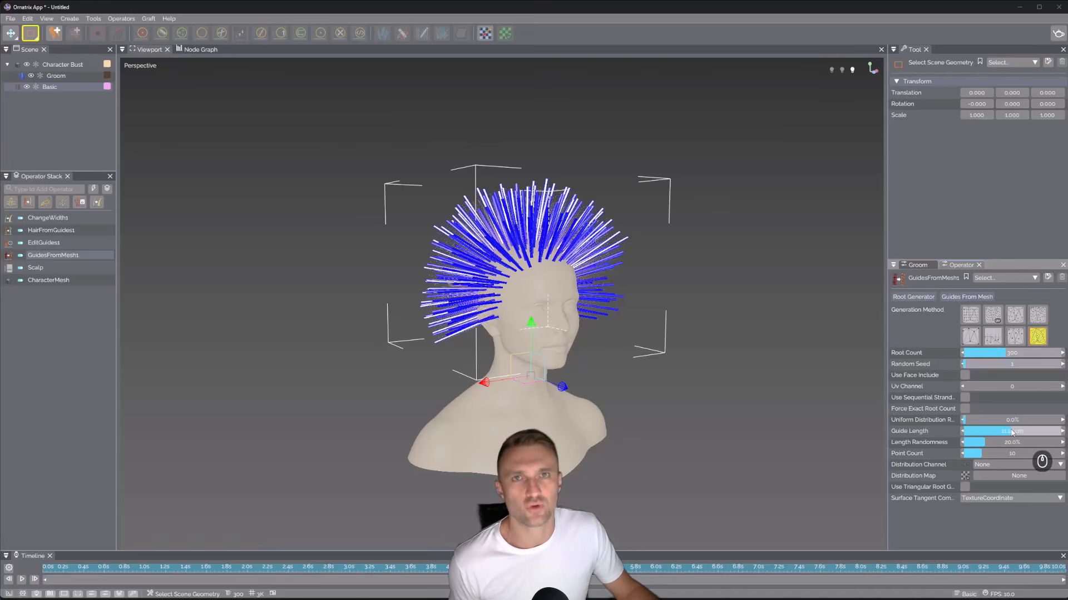
pyautogui.moveTo(1011, 434); pyautogui.dragTo(1011, 437)
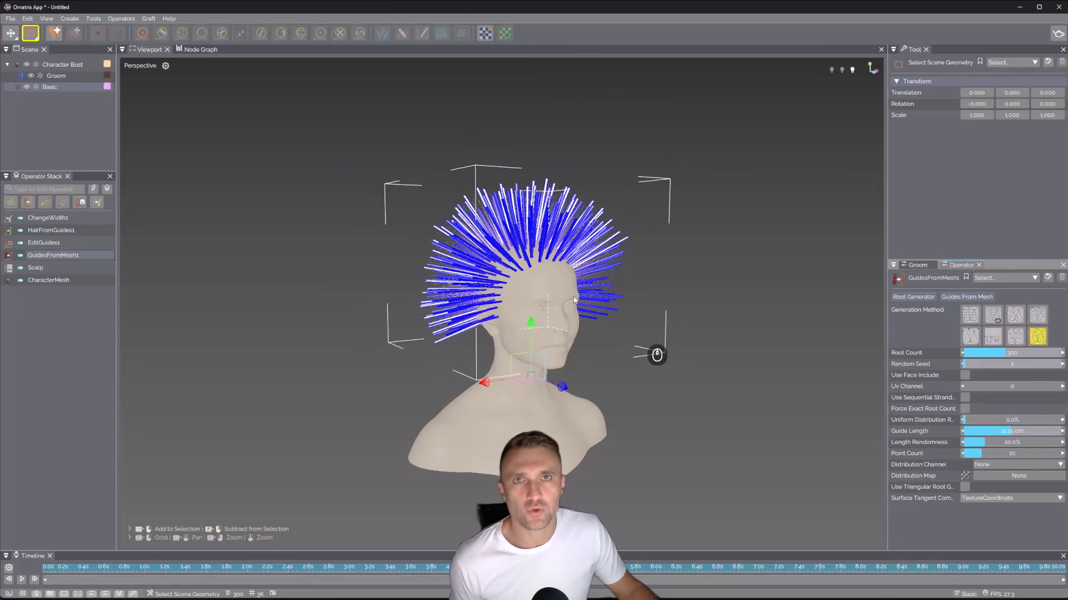
# Review the general application settings, including the autosave interval, and close them without changing anything
pyautogui.click(27, 18)
pyautogui.click(45, 177)
pyautogui.moveTo(527, 216); pyautogui.dragTo(417, 217)
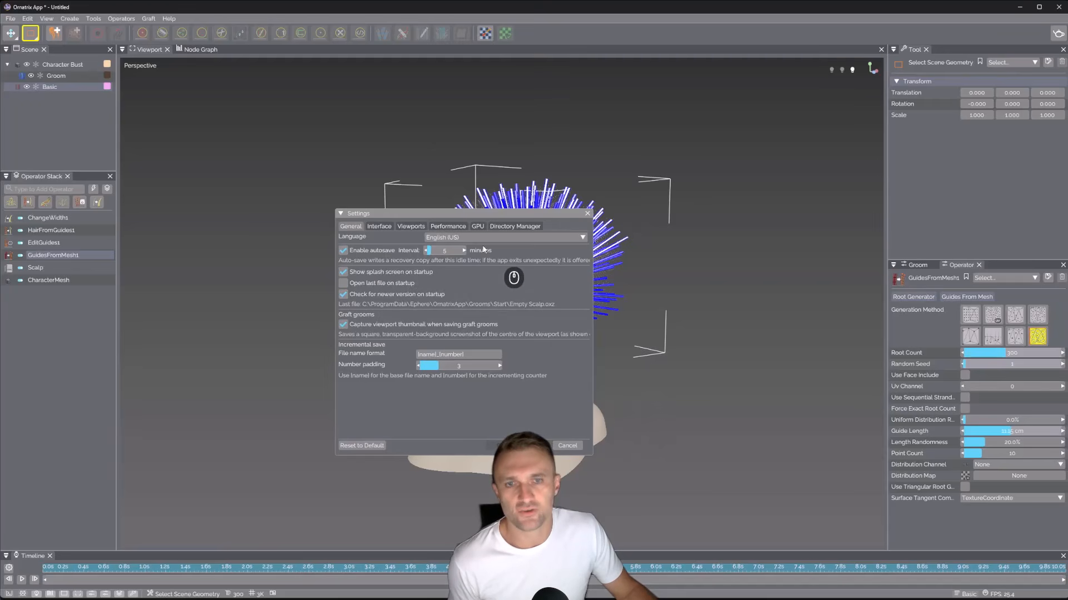
pyautogui.click(588, 214)
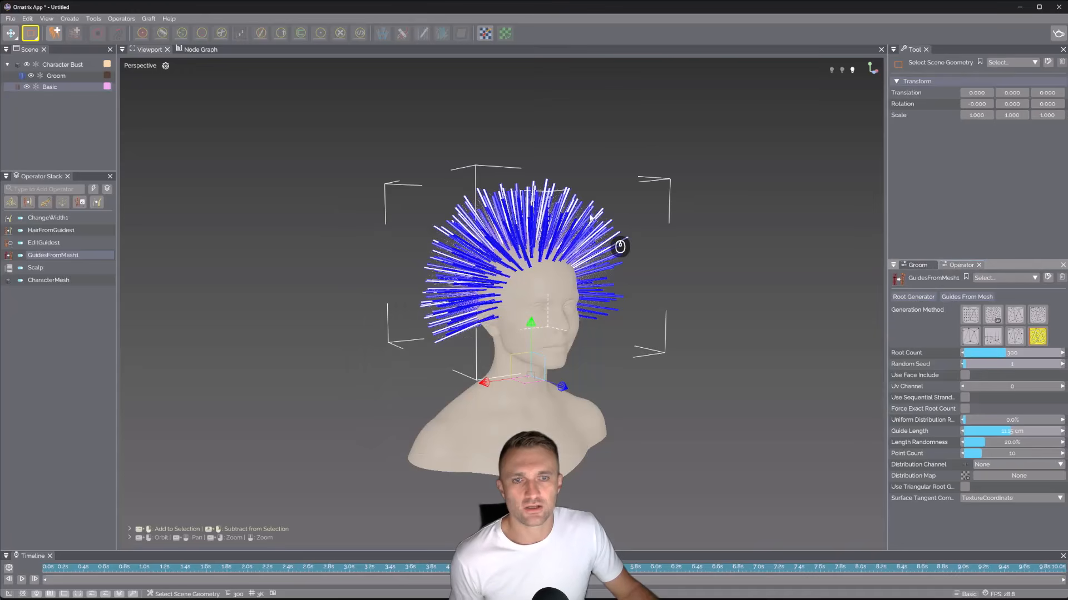
# Store the current state of the scene with the Hold command
pyautogui.hotkey('ctrl', 'alt')
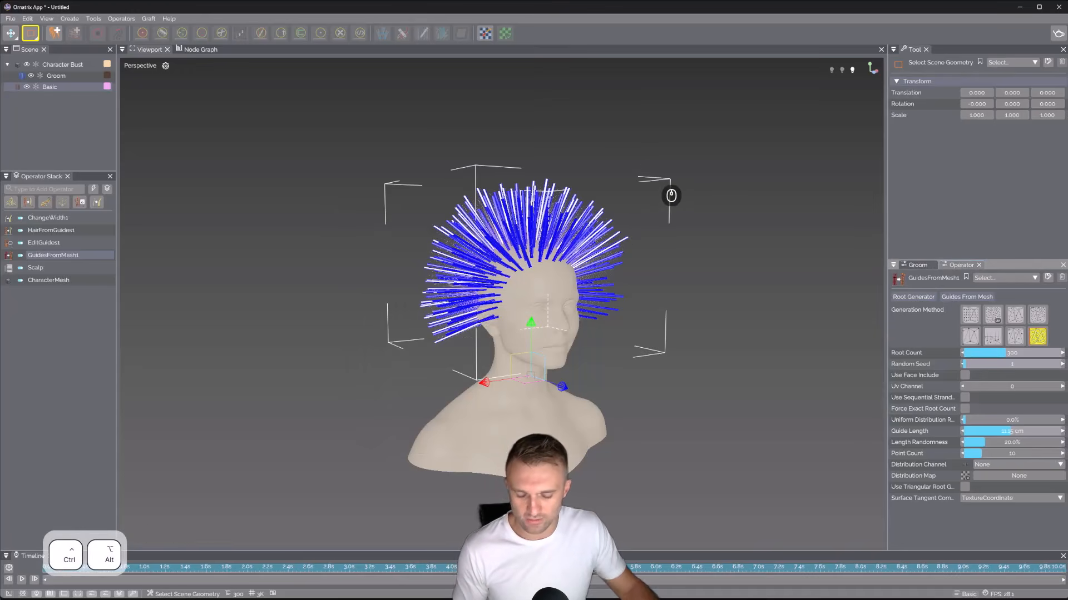
pyautogui.hotkey('ctrl', 'alt', 'h')
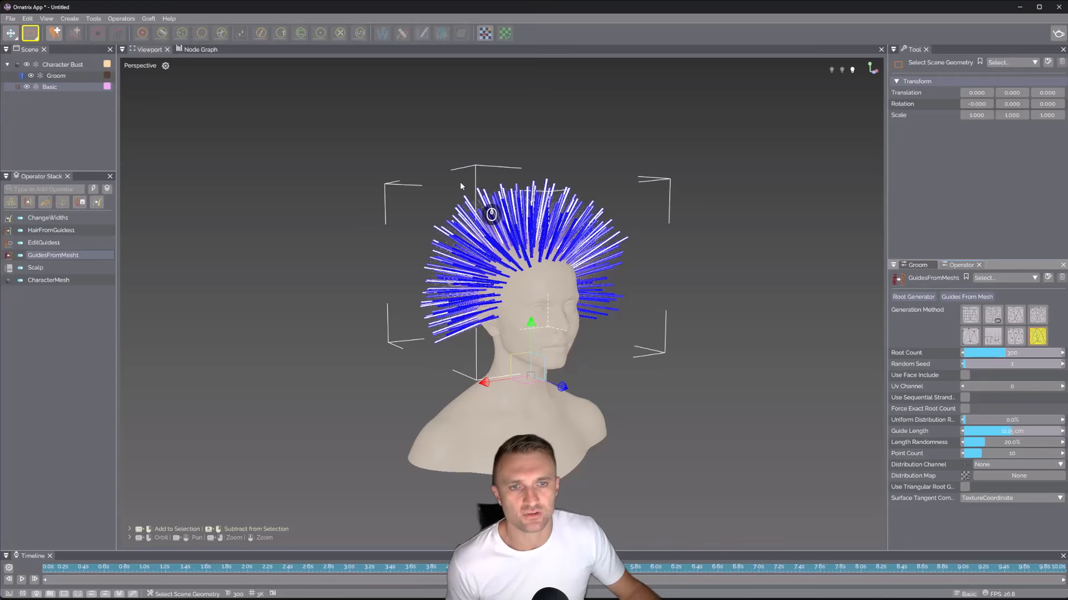
# Move the middle point of ChangeWidth1's Width curve to position 0.959 and value 0.980 so hairs taper only at the tips
pyautogui.click(57, 218)
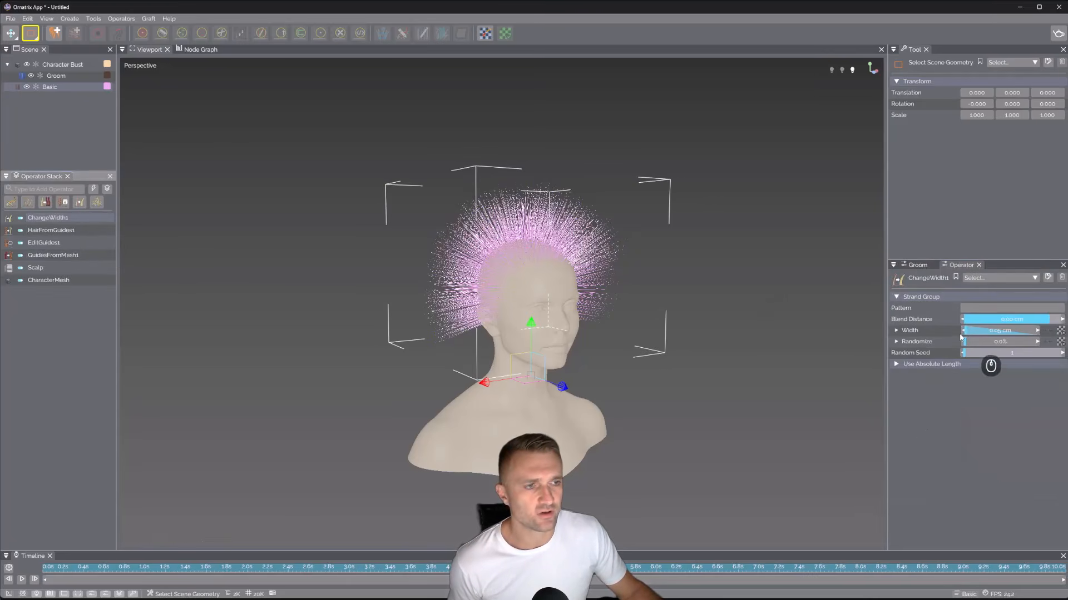
pyautogui.click(895, 330)
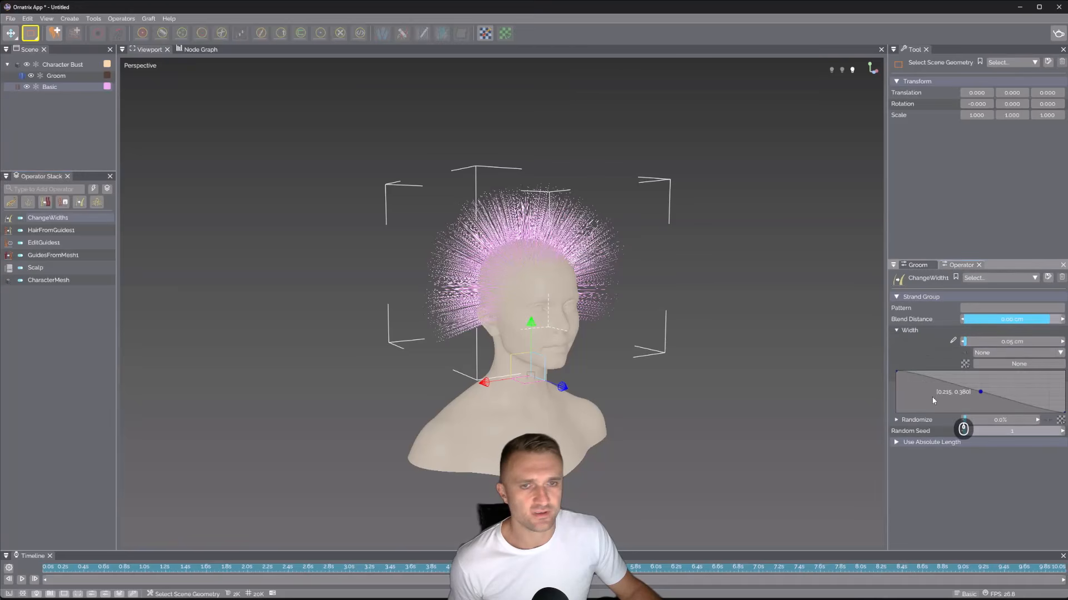
pyautogui.keyDown('alt'); pyautogui.moveTo(704, 325); pyautogui.dragTo(670, 310, button='middle'); pyautogui.keyUp('alt')
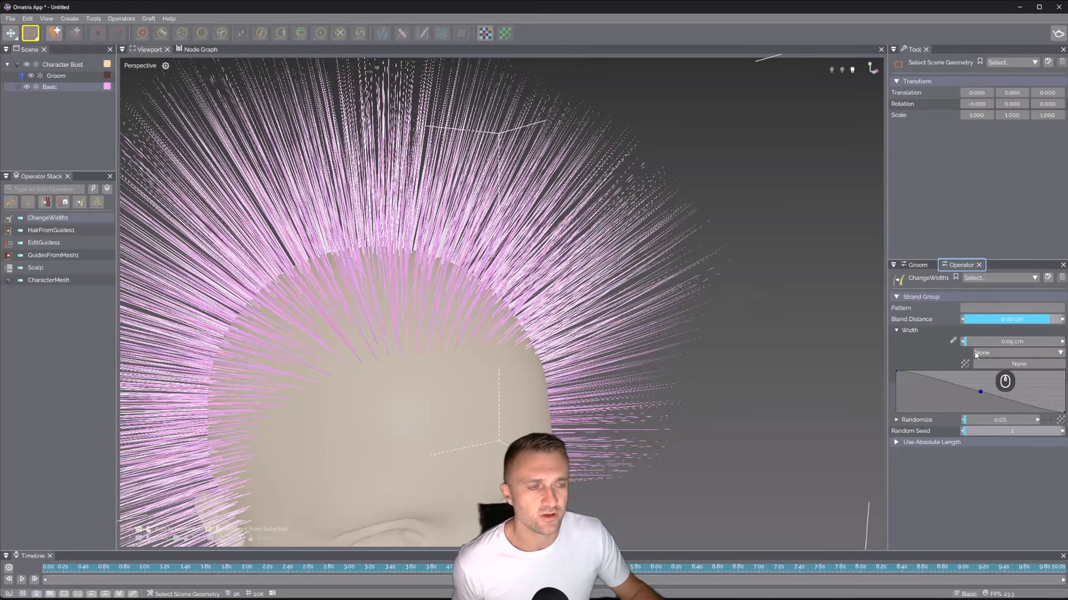
pyautogui.moveTo(980, 391); pyautogui.dragTo(1050, 374)
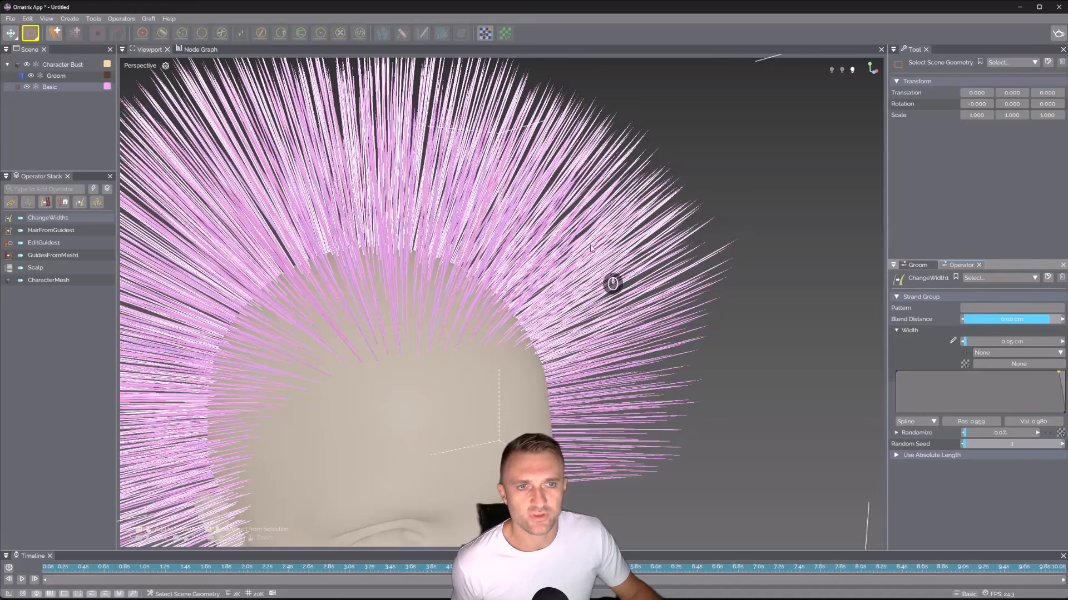
# Examine the tapered hair strands from several angles and look through the global presets offered for the width curve
pyautogui.keyDown('alt'); pyautogui.moveTo(682, 304); pyautogui.dragTo(688, 295, button='middle'); pyautogui.keyUp('alt')
pyautogui.moveTo(718, 327)
pyautogui.keyDown('alt'); pyautogui.mouseDown(button='middle')
pyautogui.moveTo(674, 329)
pyautogui.moveTo(727, 338)
pyautogui.mouseUp(button='middle'); pyautogui.keyUp('alt')
pyautogui.keyDown('alt'); pyautogui.moveTo(727, 338); pyautogui.dragTo(710, 352); pyautogui.keyUp('alt')
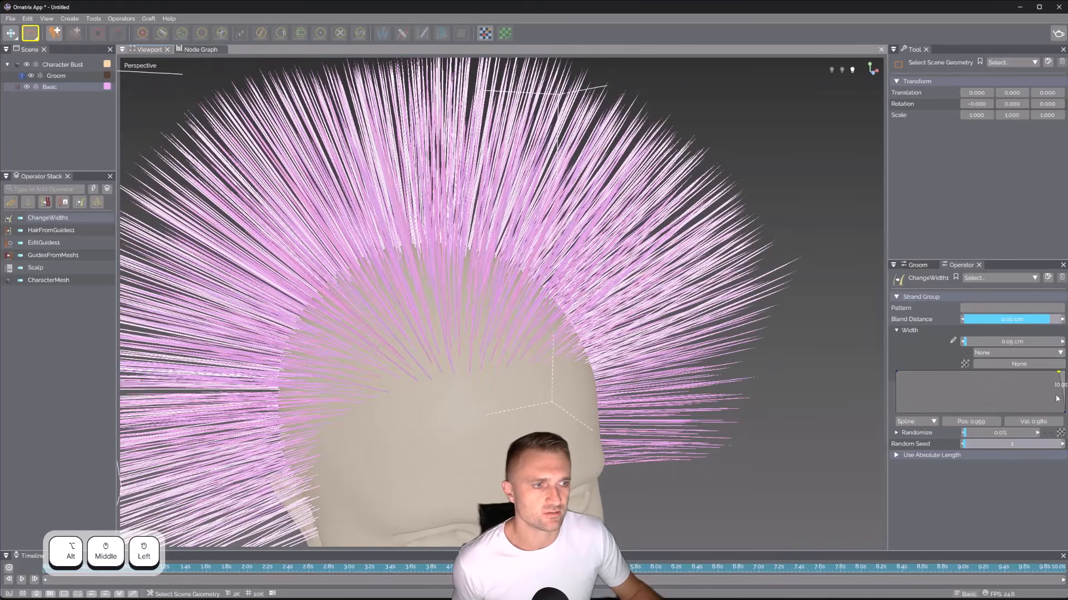
pyautogui.rightClick(1020, 421)
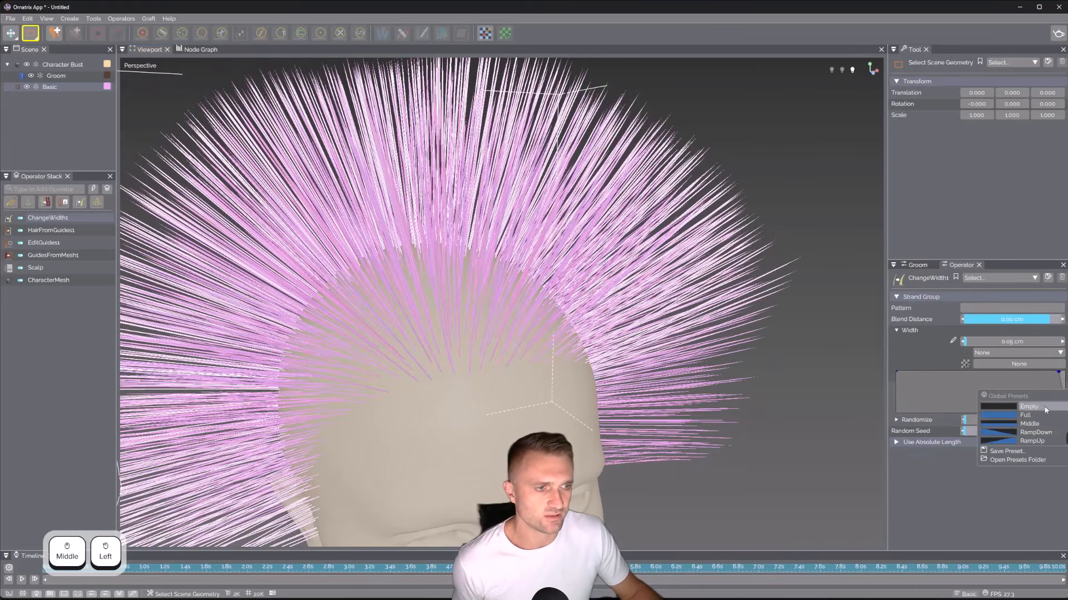
pyautogui.click(898, 489)
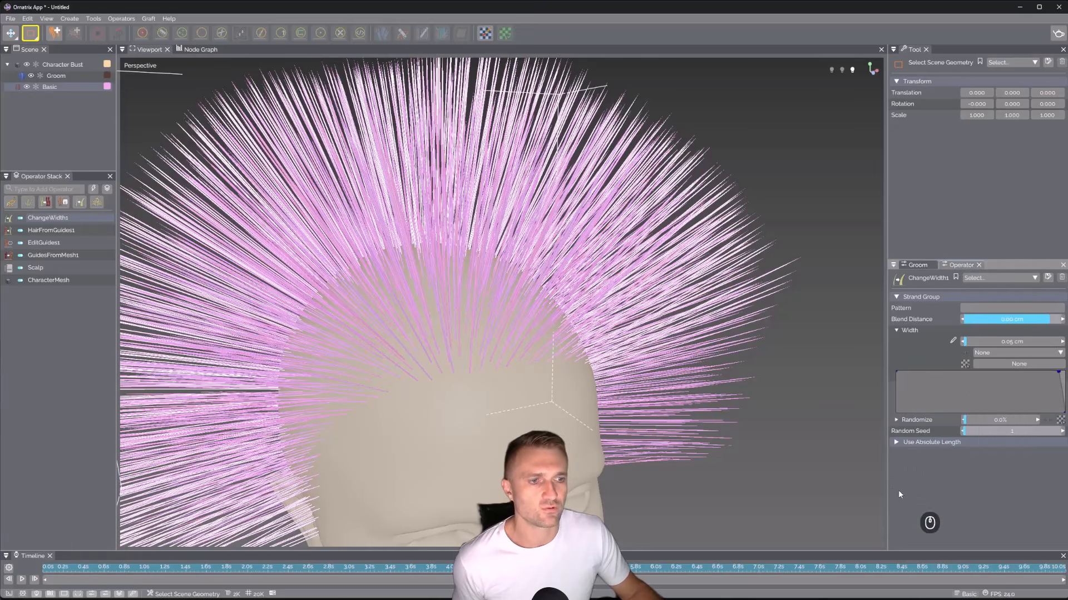
pyautogui.keyDown('alt'); pyautogui.moveTo(572, 325); pyautogui.dragTo(587, 326, button='middle'); pyautogui.keyUp('alt')
pyautogui.keyDown('alt'); pyautogui.moveTo(587, 327); pyautogui.dragTo(577, 333); pyautogui.keyUp('alt')
pyautogui.keyDown('alt'); pyautogui.moveTo(566, 364); pyautogui.dragTo(565, 335, button='right'); pyautogui.keyUp('alt')
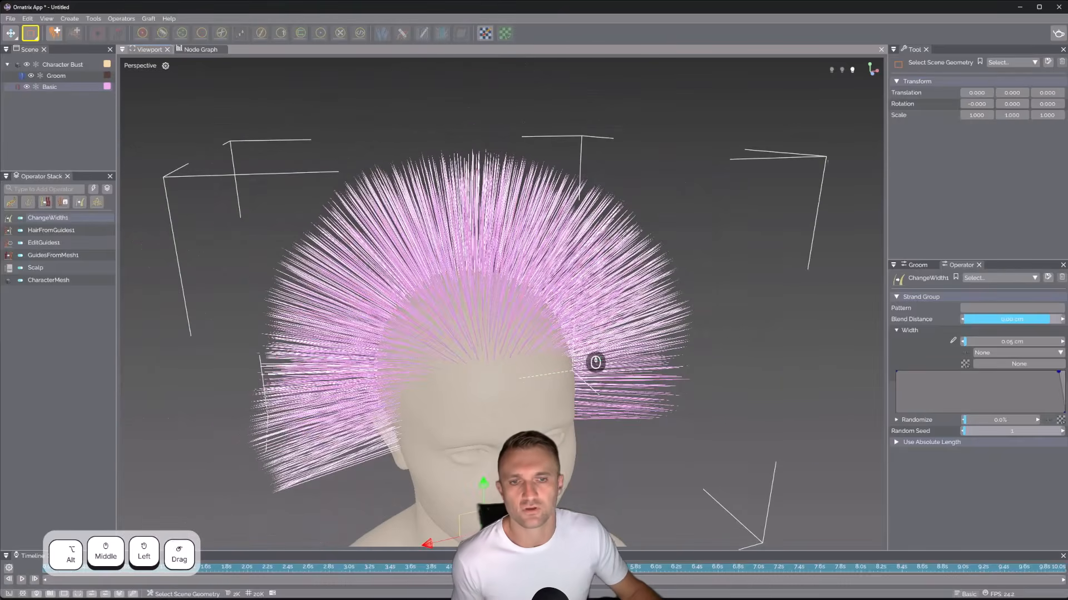
pyautogui.keyDown('alt'); pyautogui.moveTo(565, 334); pyautogui.dragTo(558, 327, button='middle'); pyautogui.keyUp('alt')
pyautogui.keyDown('alt'); pyautogui.moveTo(558, 327); pyautogui.dragTo(567, 313); pyautogui.keyUp('alt')
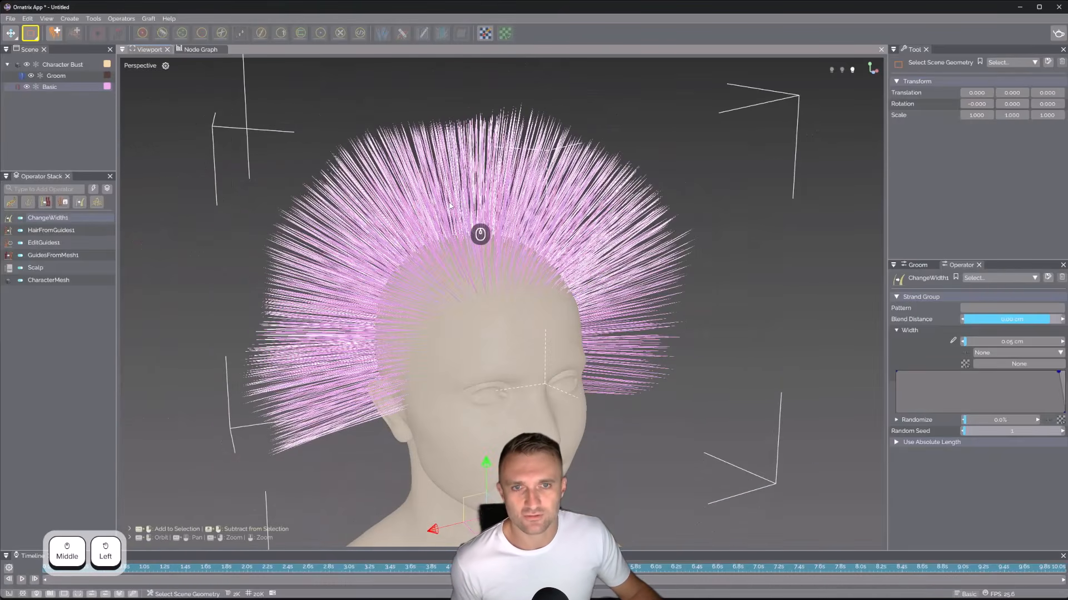
# Set the Basic groom's display color to a very dark brown, RGB 16, 4, 1
pyautogui.moveTo(1067, 53); pyautogui.dragTo(784, 66)
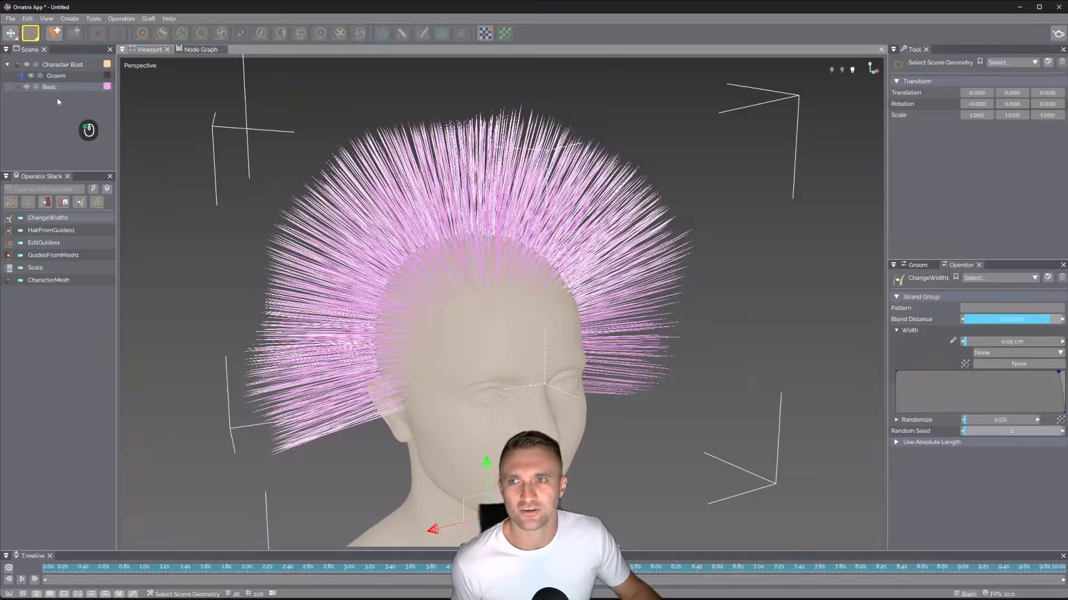
pyautogui.click(107, 89)
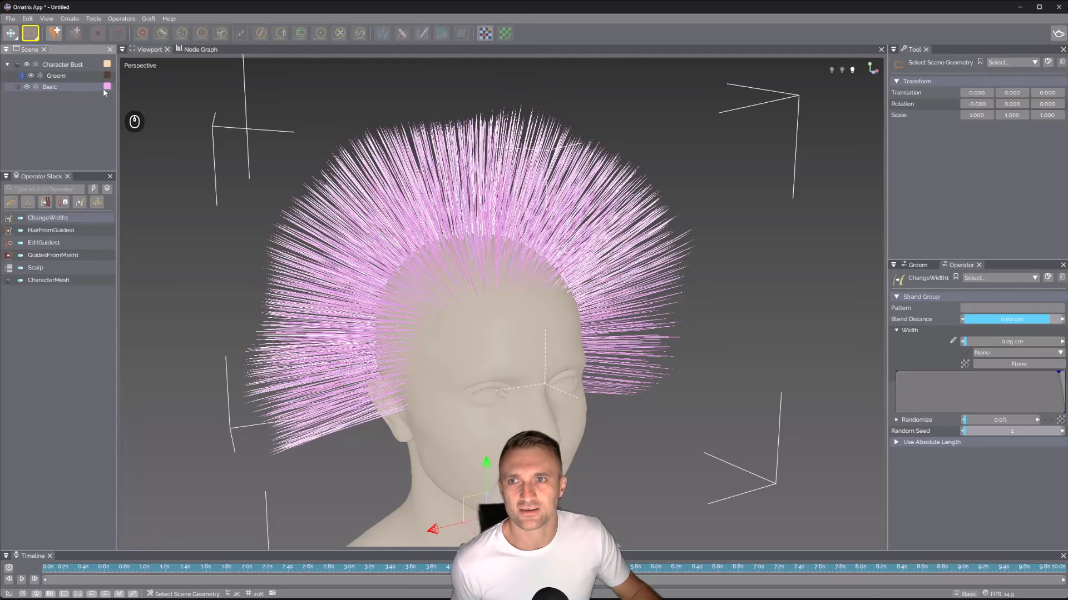
pyautogui.click(108, 89)
pyautogui.moveTo(216, 161); pyautogui.dragTo(217, 96)
pyautogui.moveTo(199, 135); pyautogui.dragTo(198, 181)
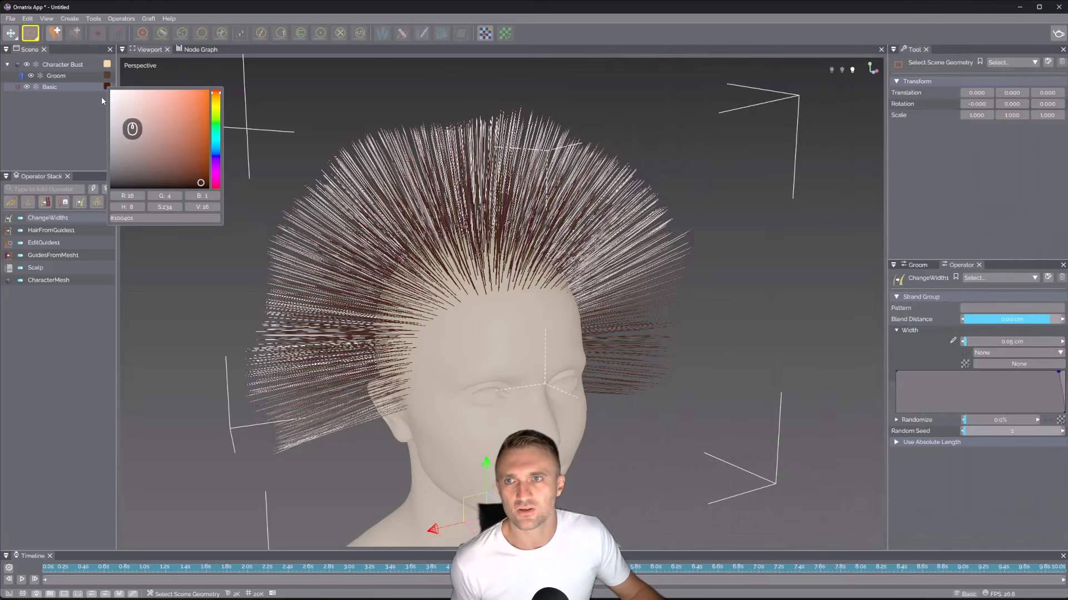
# Delete the Groom object that sits under Character Bust
pyautogui.click(55, 77)
pyautogui.click(54, 78)
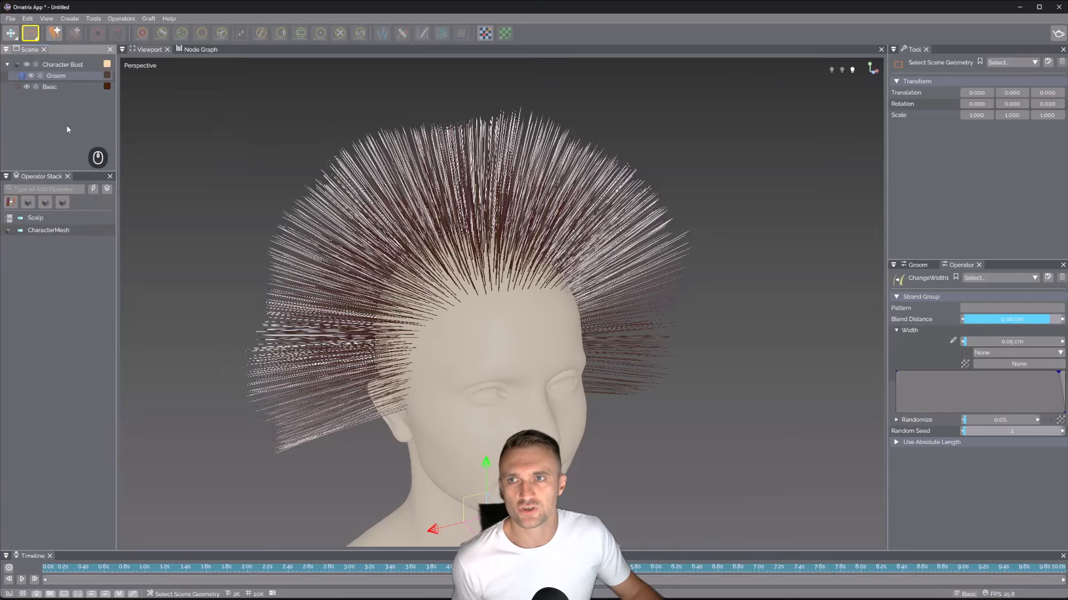
pyautogui.press('Delete')
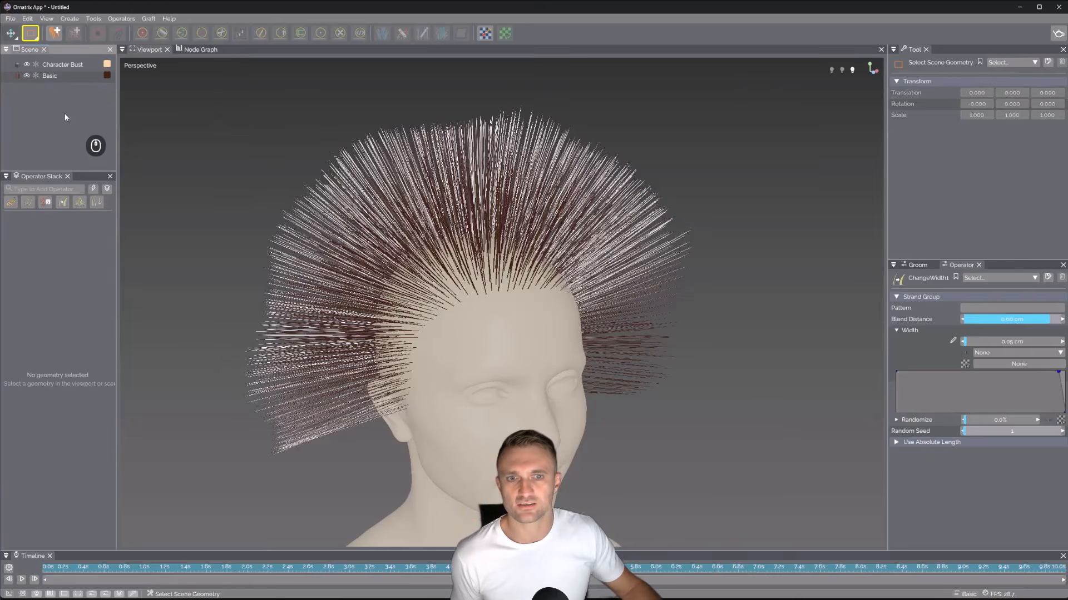
# Make the Basic groom a child of Character Bust and select it
pyautogui.click(53, 77)
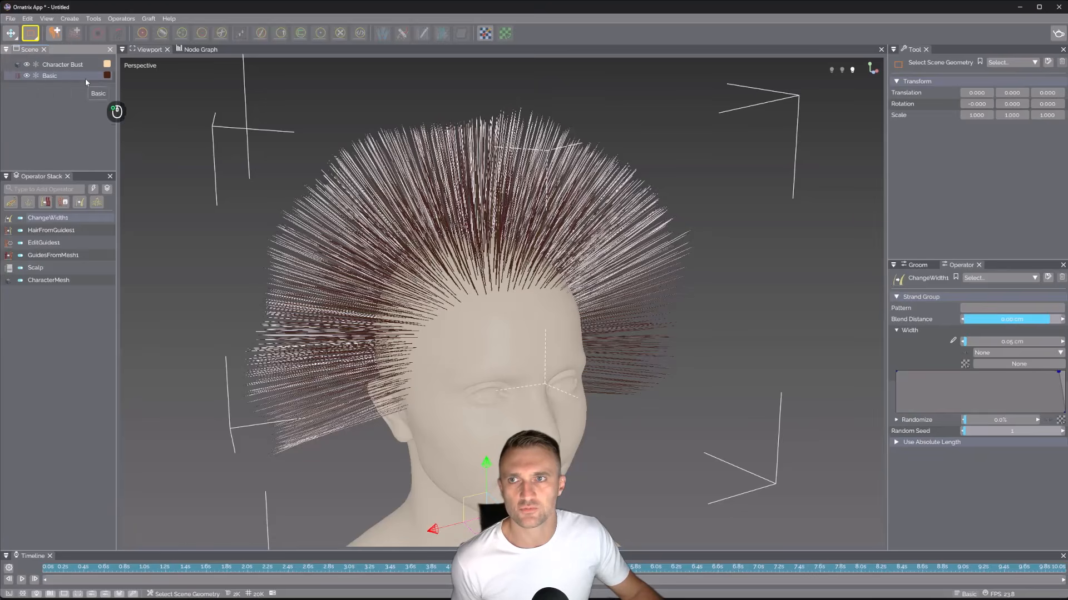
pyautogui.moveTo(75, 68); pyautogui.dragTo(75, 68)
pyautogui.click(74, 66)
pyautogui.click(62, 74)
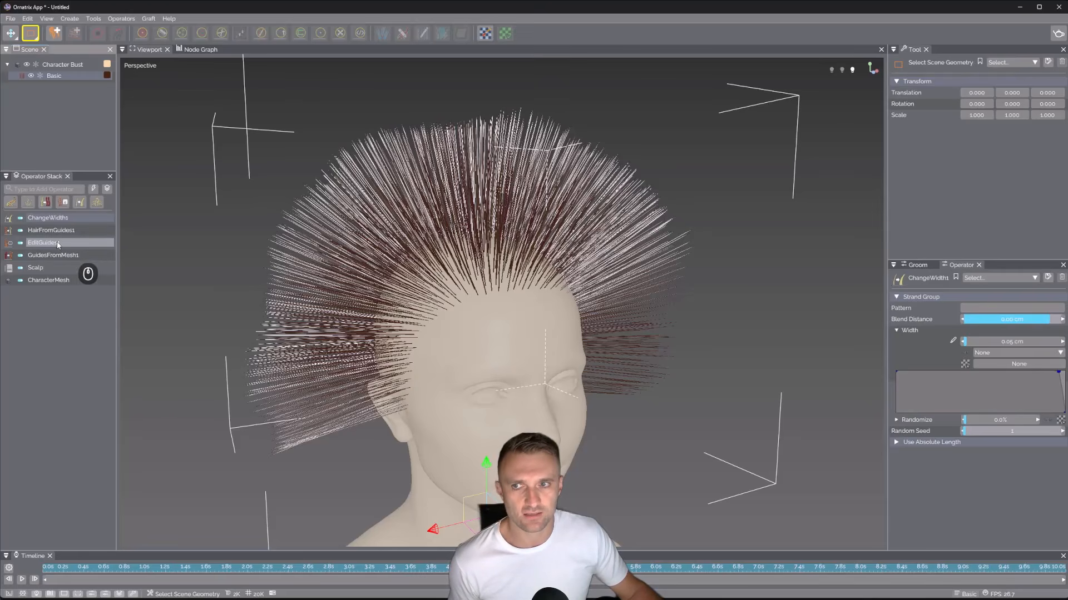
# Use Surface Comb on EditGuides1 to draw a sink that combs the guides from the front hairline back toward the crown
pyautogui.click(39, 243)
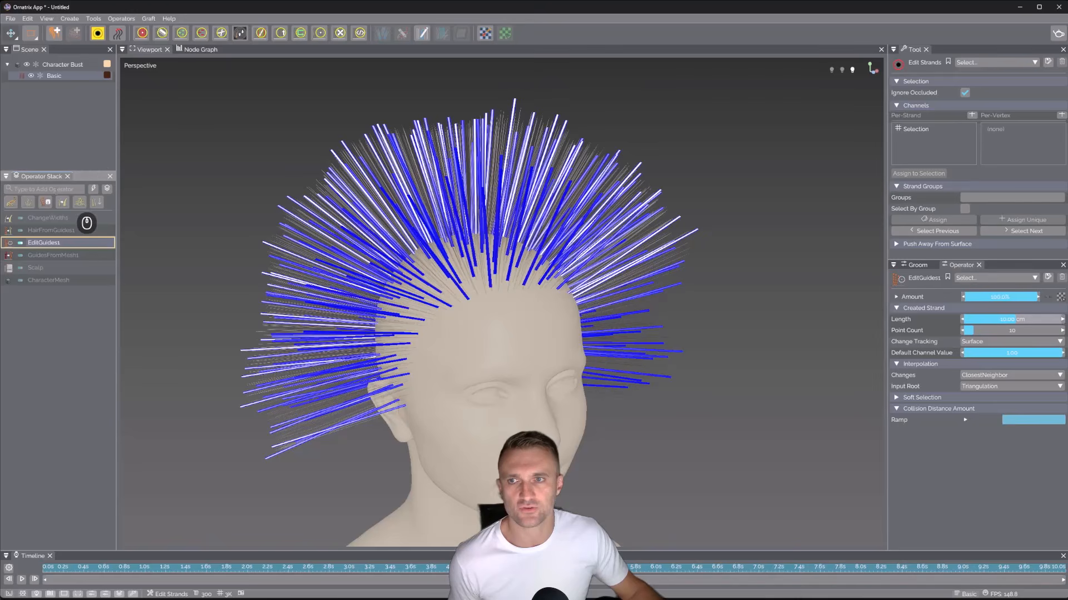
pyautogui.click(385, 34)
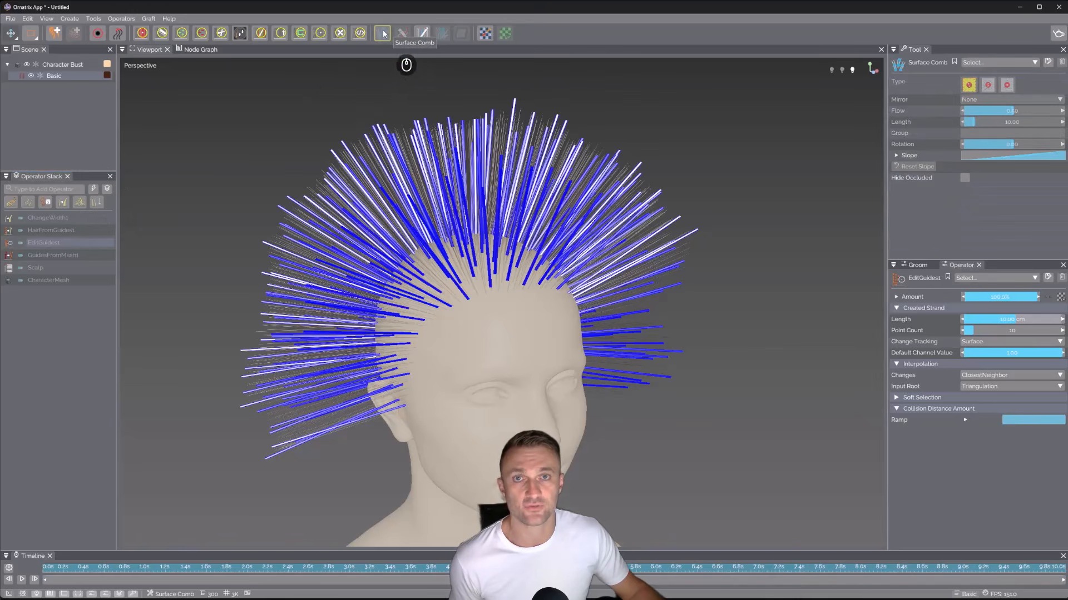
pyautogui.keyDown('alt'); pyautogui.moveTo(555, 175); pyautogui.dragTo(542, 315); pyautogui.keyUp('alt')
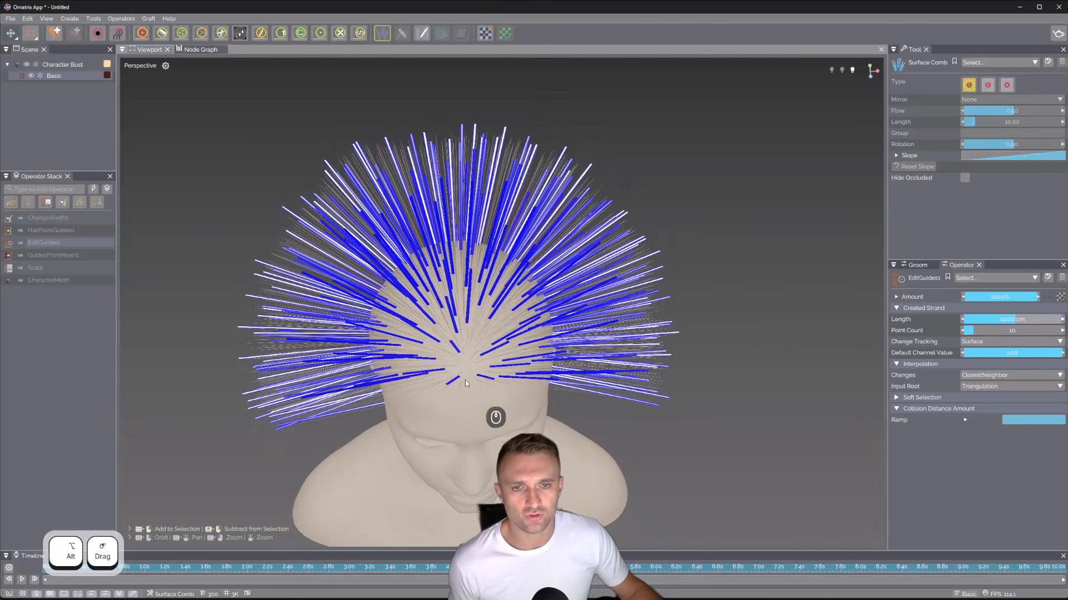
pyautogui.moveTo(467, 383); pyautogui.dragTo(456, 272)
# Fine-tune the root position, direction and length of the front sink along the top of the head
pyautogui.keyDown('alt'); pyautogui.moveTo(503, 350); pyautogui.dragTo(518, 317); pyautogui.keyUp('alt')
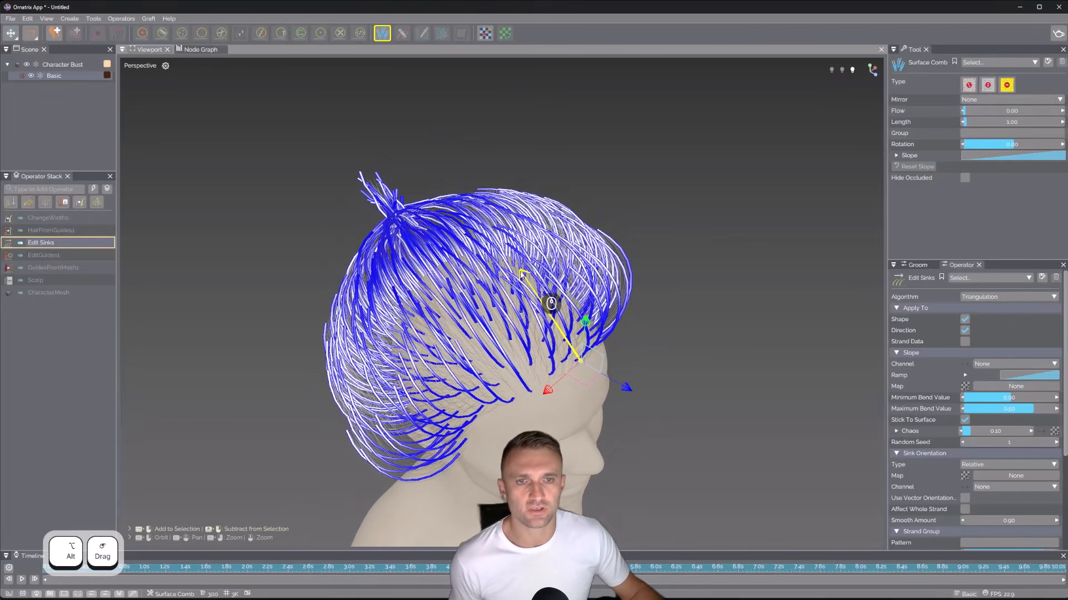
pyautogui.moveTo(582, 361); pyautogui.dragTo(583, 360)
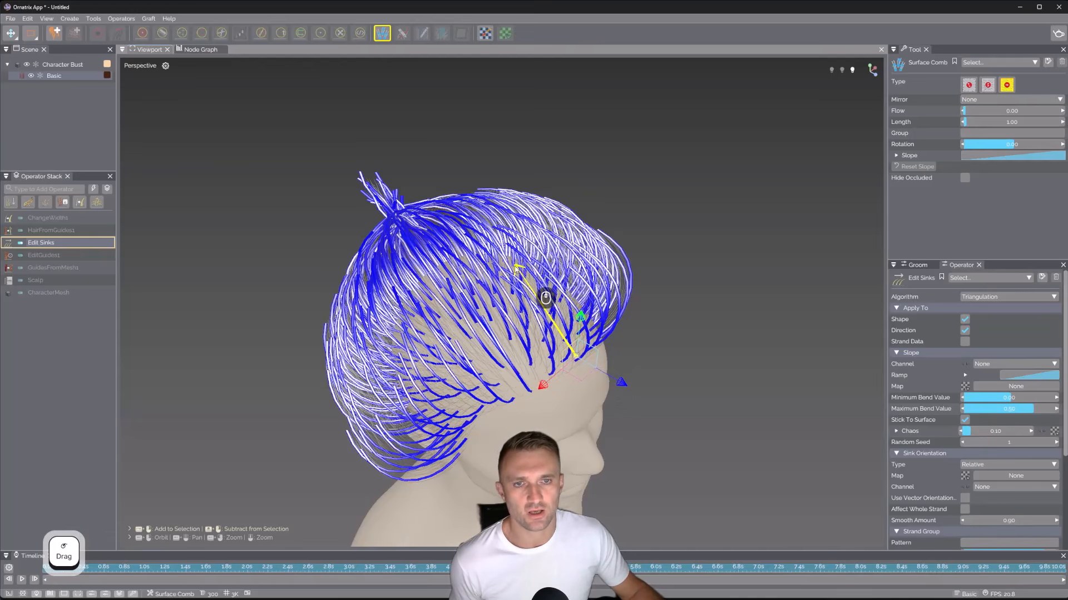
pyautogui.moveTo(518, 269); pyautogui.dragTo(493, 251)
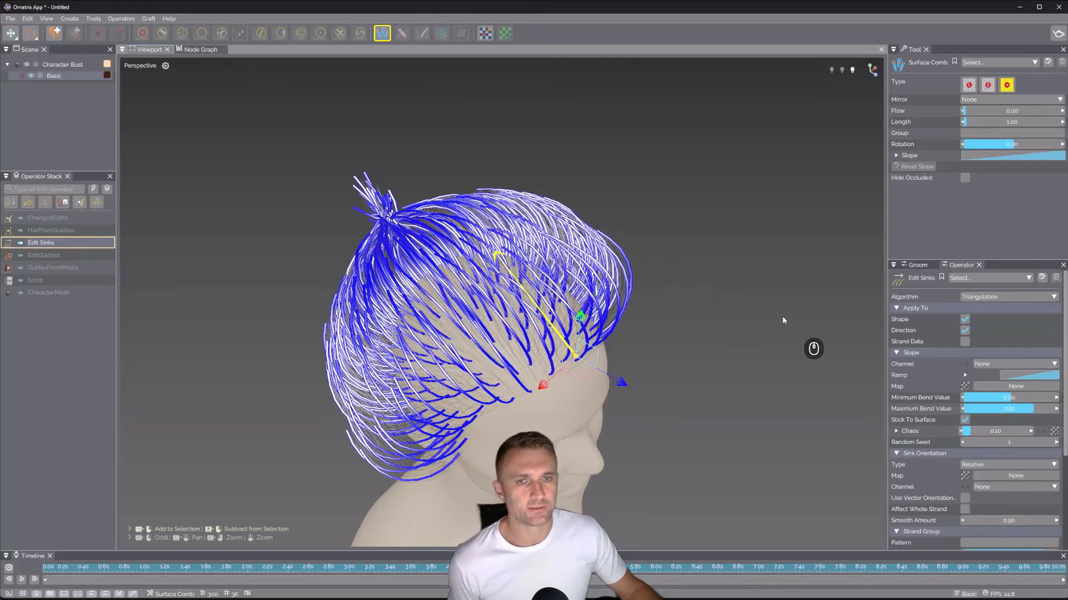
pyautogui.moveTo(497, 257)
pyautogui.mouseDown()
pyautogui.moveTo(428, 270)
pyautogui.moveTo(410, 199)
pyautogui.moveTo(481, 155)
pyautogui.moveTo(298, 94)
pyautogui.moveTo(512, 241)
pyautogui.moveTo(289, 197)
pyautogui.moveTo(517, 275)
pyautogui.moveTo(452, 259)
pyautogui.moveTo(501, 277)
pyautogui.mouseUp()
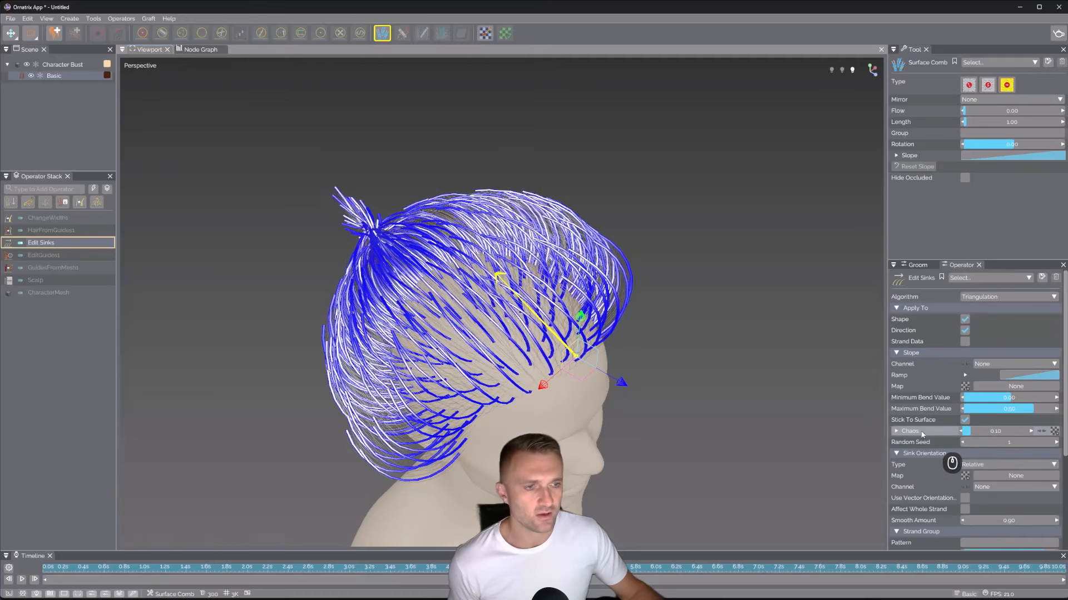
# Turn on Affect Whole Strand for the Edit Sinks operator and readjust the front sink
pyautogui.scroll(-3, 921, 434)
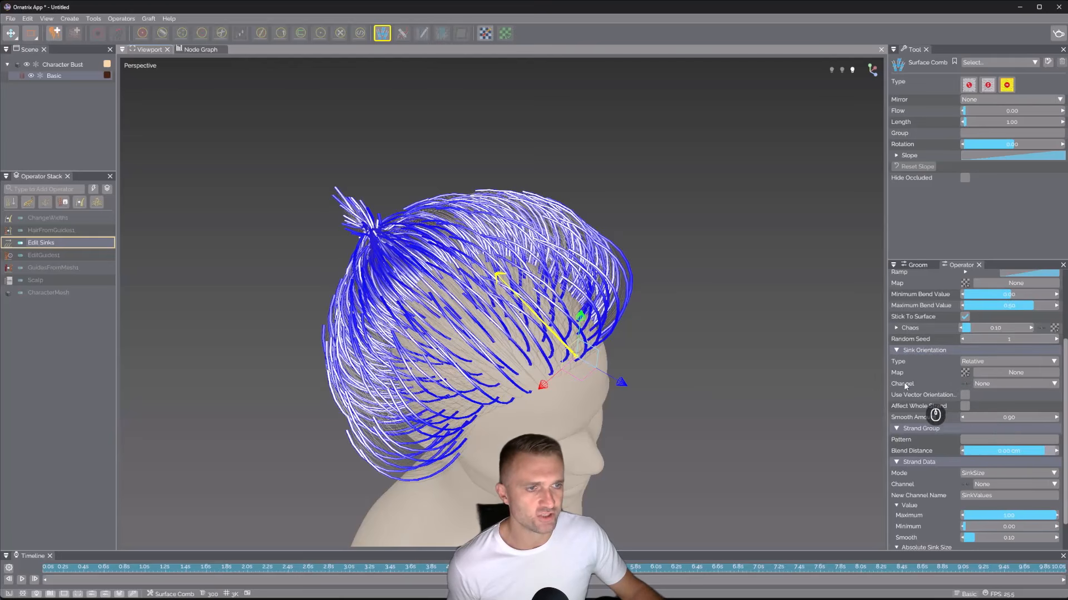
pyautogui.click(965, 406)
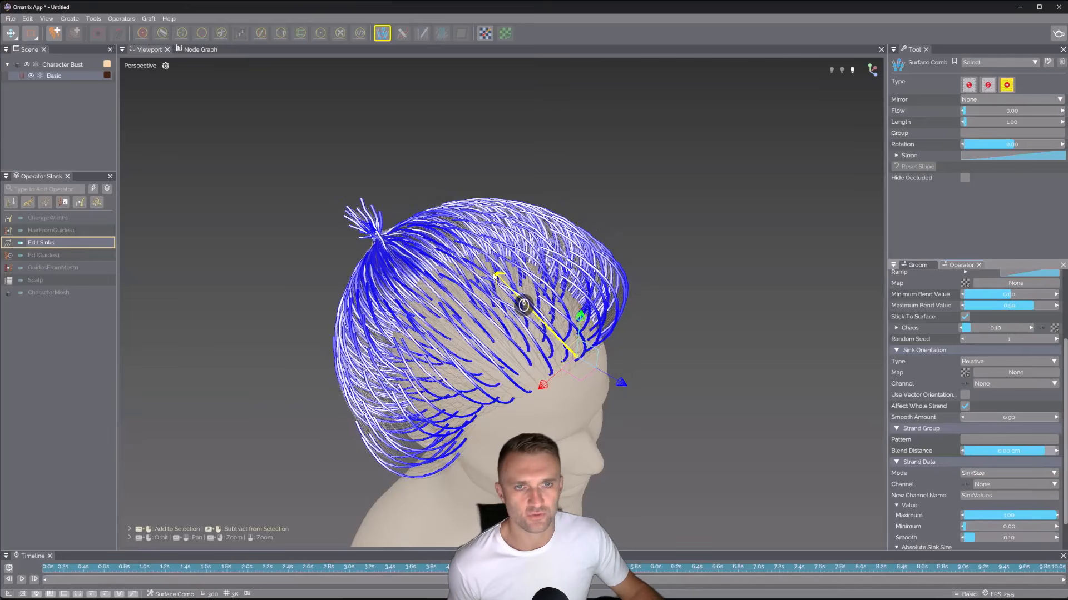
pyautogui.moveTo(526, 305)
pyautogui.mouseDown()
pyautogui.moveTo(429, 240)
pyautogui.moveTo(560, 317)
pyautogui.moveTo(579, 341)
pyautogui.moveTo(458, 233)
pyautogui.moveTo(549, 317)
pyautogui.moveTo(534, 293)
pyautogui.moveTo(503, 281)
pyautogui.moveTo(526, 285)
pyautogui.mouseUp()
pyautogui.keyDown('alt'); pyautogui.moveTo(498, 431); pyautogui.dragTo(397, 381); pyautogui.keyUp('alt')
# Switch to the browser and study the hair flow in the Timothée Chalamet reference photos, opening the secretnyc.co image, then return to Ornatrix
pyautogui.moveTo(1067, 42); pyautogui.dragTo(625, 82)
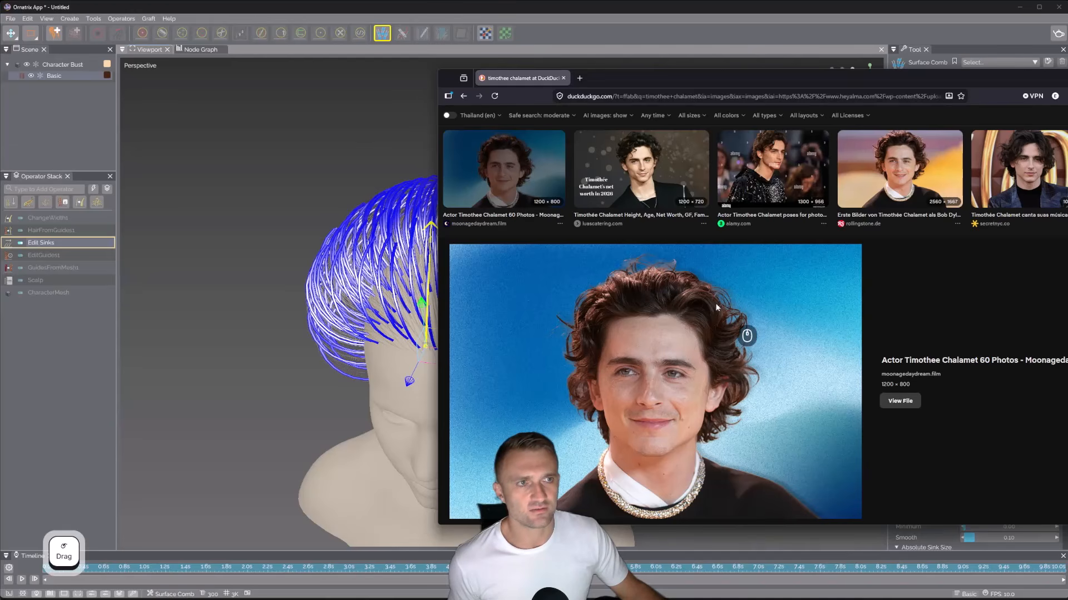
pyautogui.scroll(-2, 716, 307)
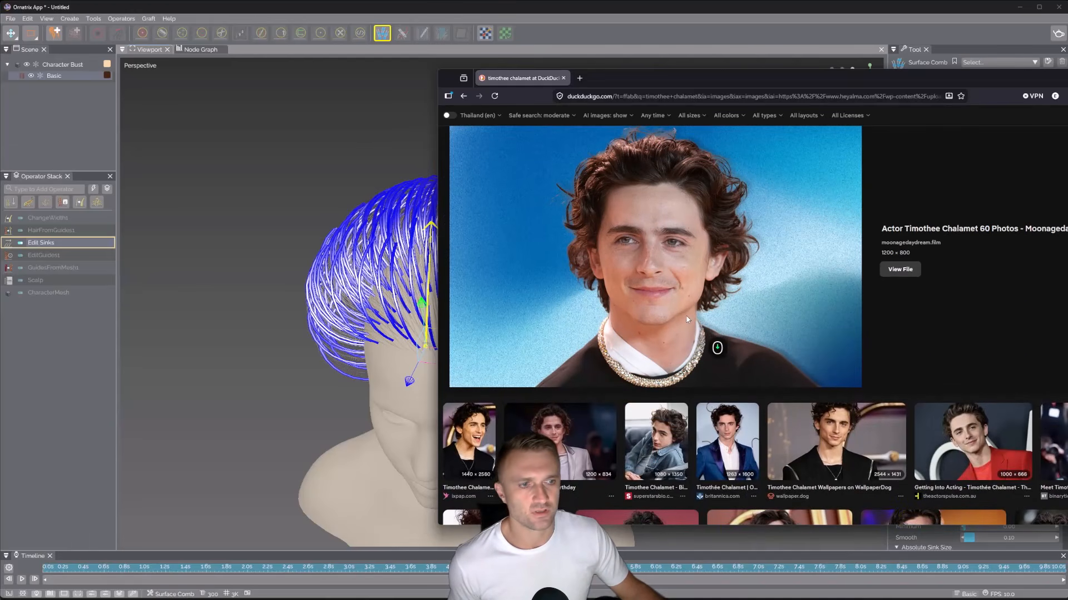
pyautogui.scroll(5, 686, 319)
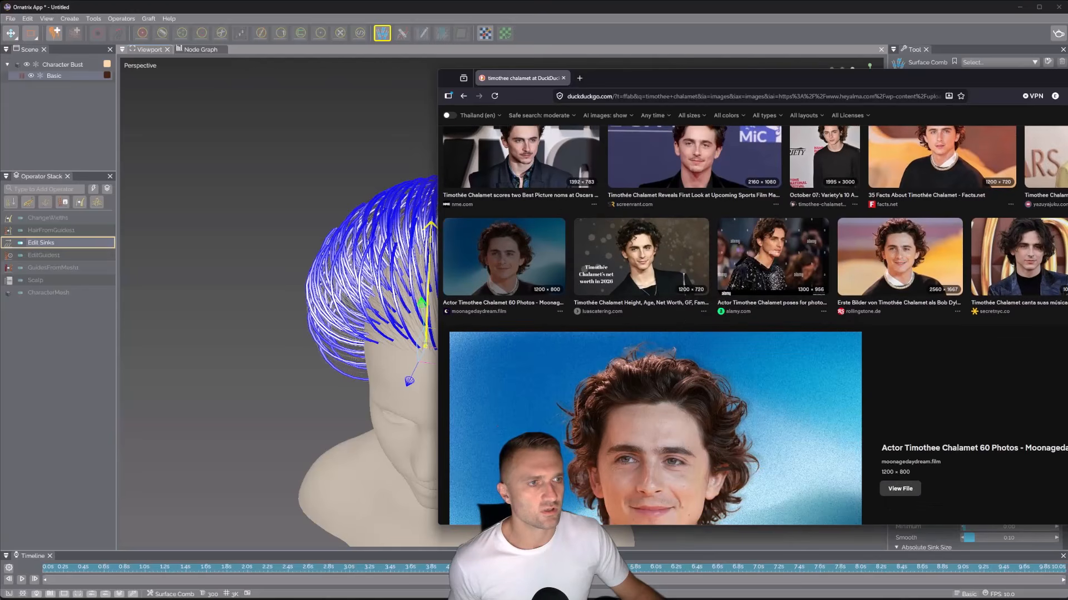
pyautogui.click(1035, 252)
pyautogui.scroll(-1, 666, 296)
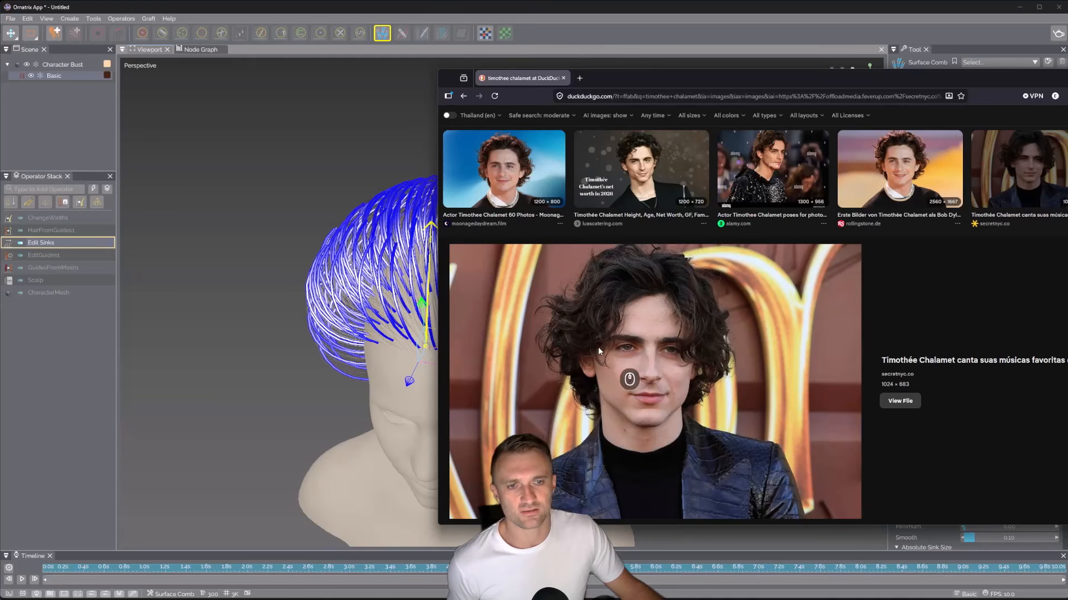
pyautogui.click(496, 6)
# Draw sinks with Surface Comb that sweep the side guides outward and down and the back guides downward
pyautogui.keyDown('alt'); pyautogui.moveTo(477, 254); pyautogui.dragTo(503, 274); pyautogui.keyUp('alt')
pyautogui.keyDown('alt'); pyautogui.moveTo(528, 322); pyautogui.dragTo(561, 345); pyautogui.keyUp('alt')
pyautogui.moveTo(494, 278); pyautogui.dragTo(419, 410)
pyautogui.keyDown('alt'); pyautogui.moveTo(421, 407); pyautogui.dragTo(581, 510); pyautogui.keyUp('alt')
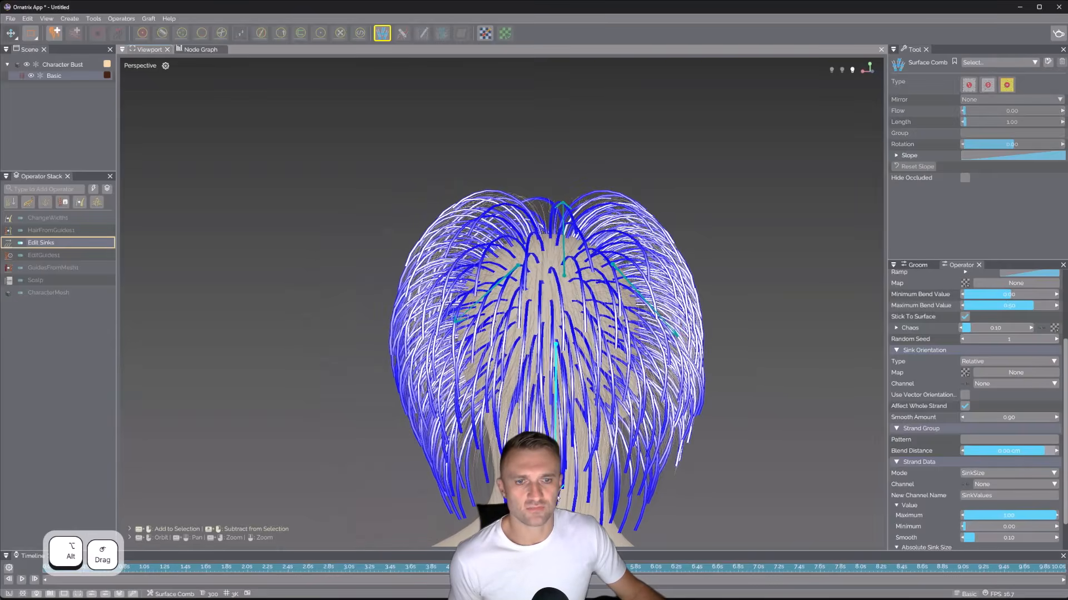
# Add a shorter downward sink low on the back of the head to comb the guides toward the nape
pyautogui.click(558, 442)
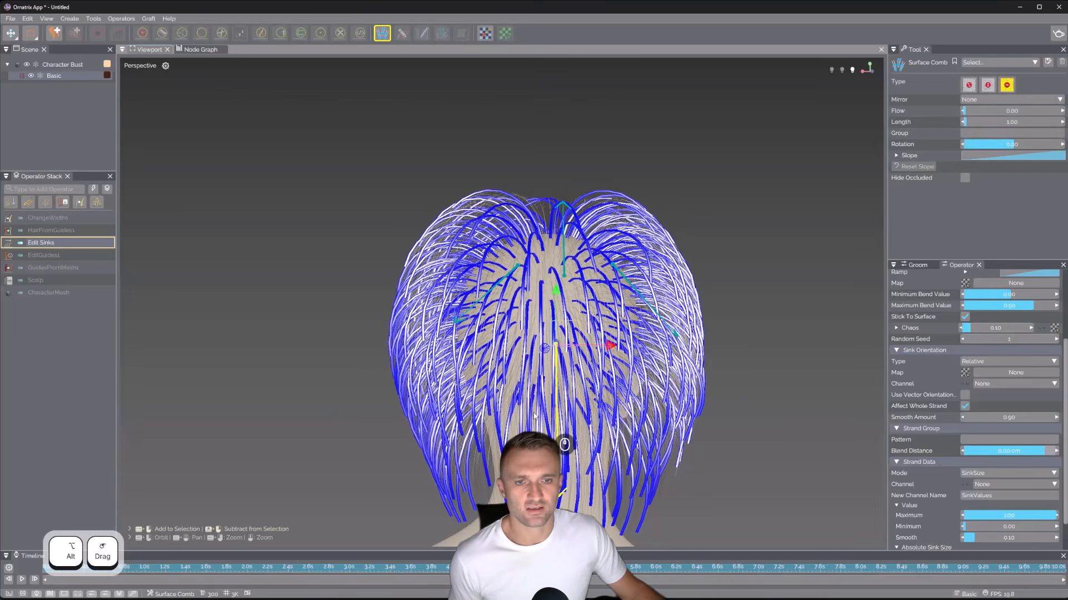
pyautogui.moveTo(548, 394); pyautogui.dragTo(550, 426)
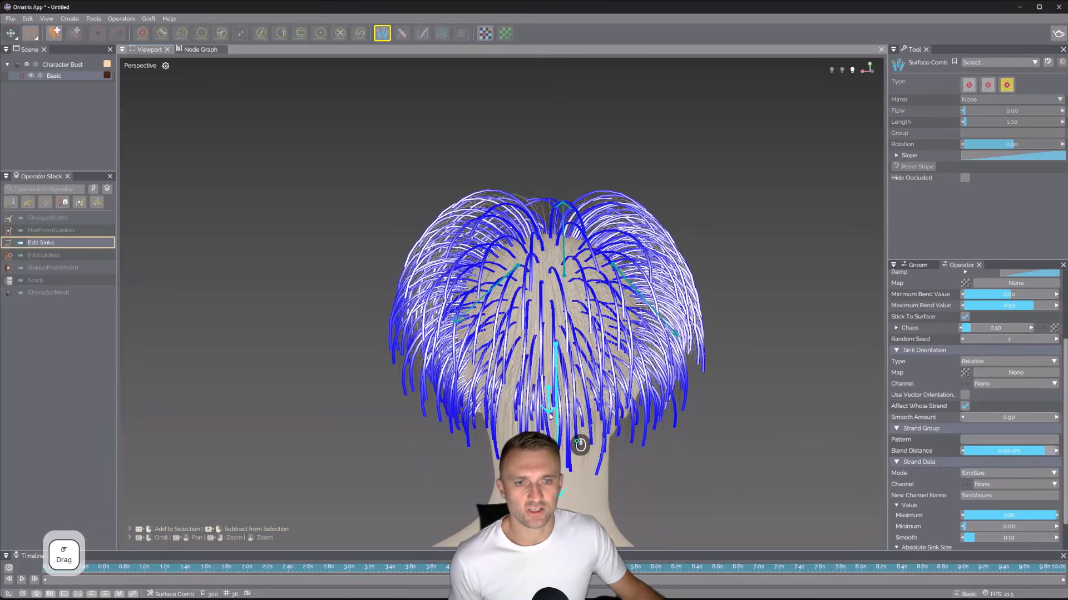
pyautogui.keyDown('alt'); pyautogui.moveTo(615, 429); pyautogui.dragTo(679, 429); pyautogui.keyUp('alt')
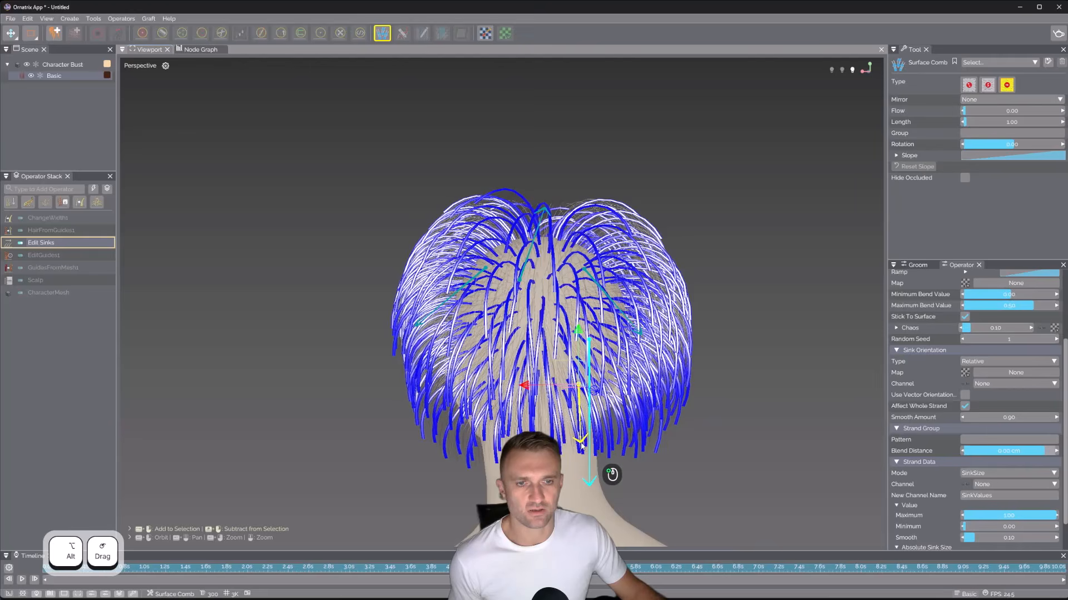
pyautogui.keyDown('alt'); pyautogui.moveTo(583, 447); pyautogui.dragTo(769, 455); pyautogui.keyUp('alt')
pyautogui.keyDown('alt'); pyautogui.moveTo(442, 402); pyautogui.dragTo(839, 465); pyautogui.keyUp('alt')
pyautogui.keyDown('alt'); pyautogui.moveTo(639, 408); pyautogui.dragTo(453, 339); pyautogui.keyUp('alt')
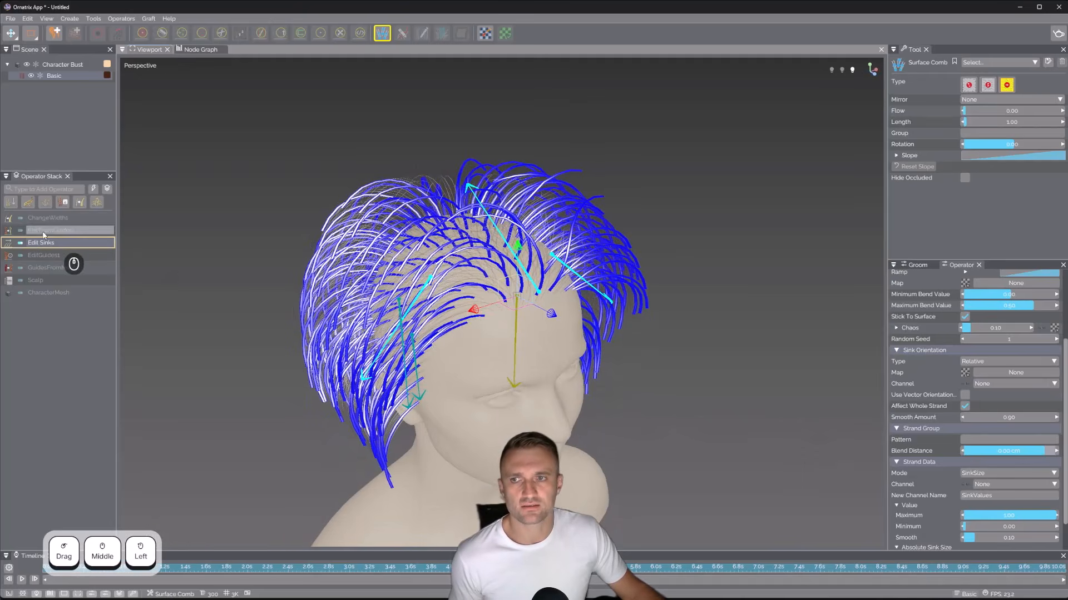
pyautogui.keyDown('alt'); pyautogui.moveTo(552, 281); pyautogui.dragTo(472, 291); pyautogui.keyUp('alt')
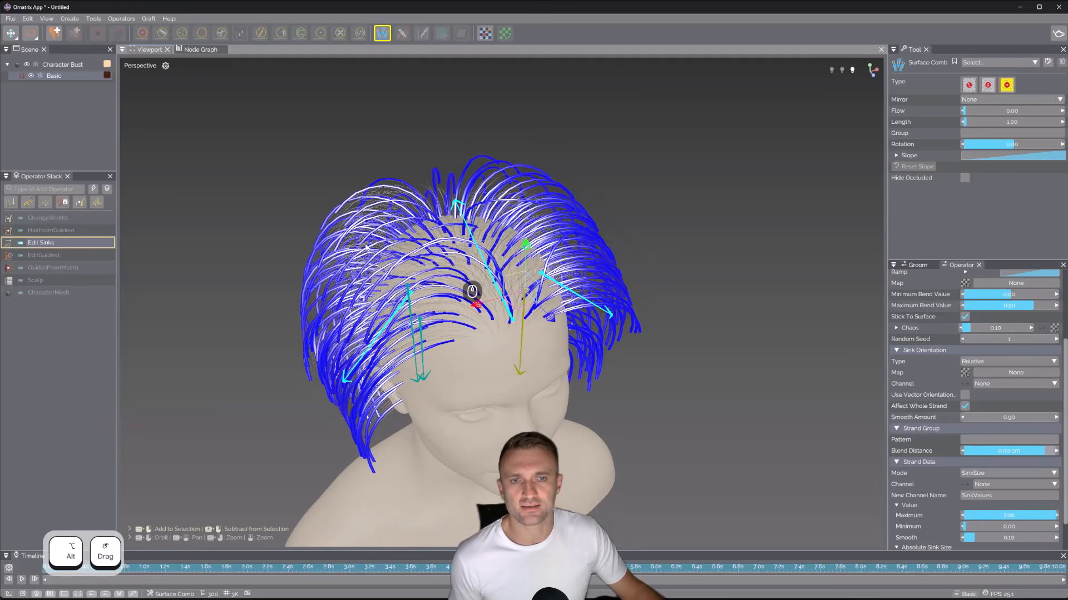
# Show the HairFromGuides1 result, examine the combed hair from several angles and compare it with the reference photo in the browser
pyautogui.click(52, 230)
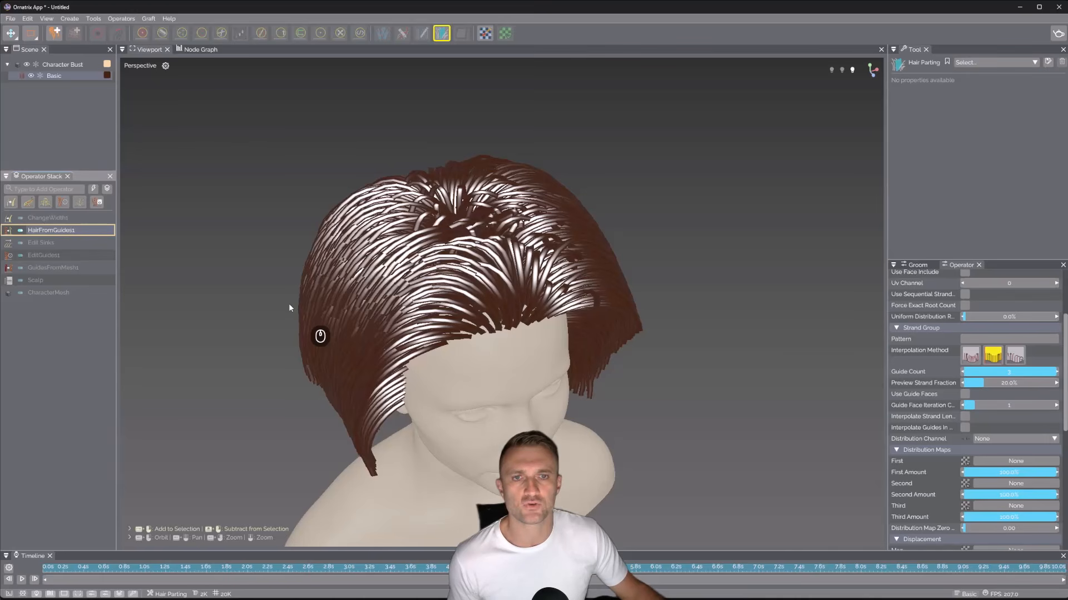
pyautogui.keyDown('alt'); pyautogui.moveTo(289, 305); pyautogui.dragTo(405, 269); pyautogui.keyUp('alt')
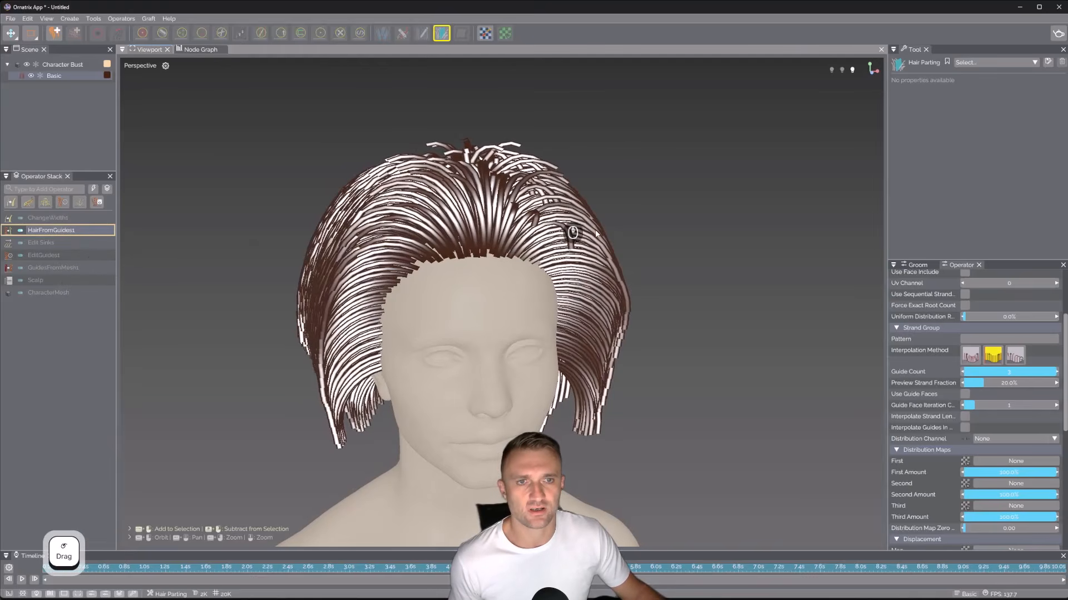
pyautogui.keyDown('alt'); pyautogui.moveTo(358, 345); pyautogui.dragTo(494, 352); pyautogui.keyUp('alt')
pyautogui.hotkey('alt', 'Tab')
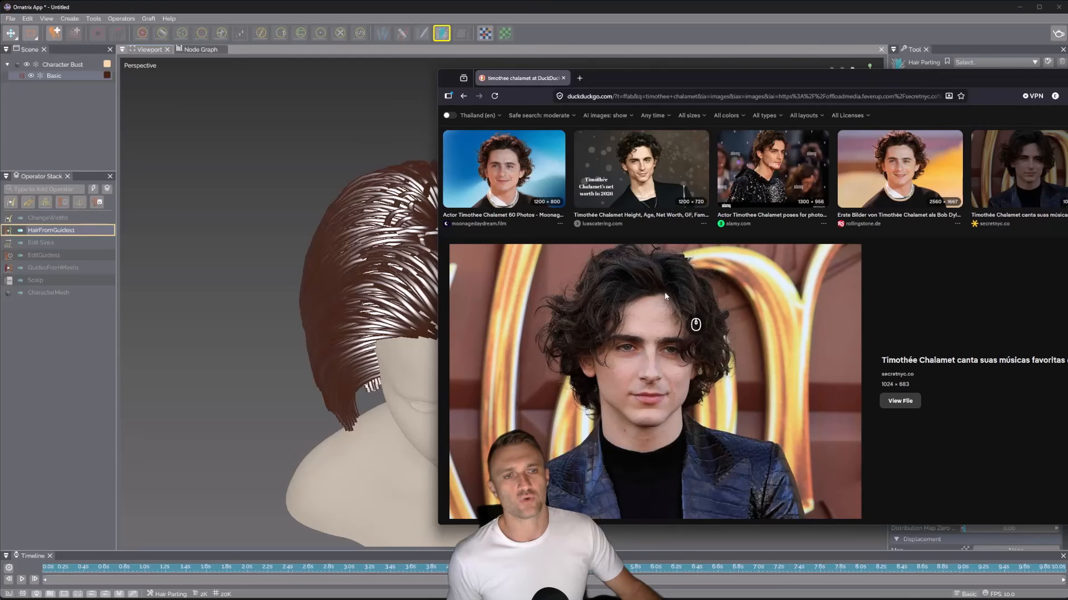
pyautogui.click(623, 10)
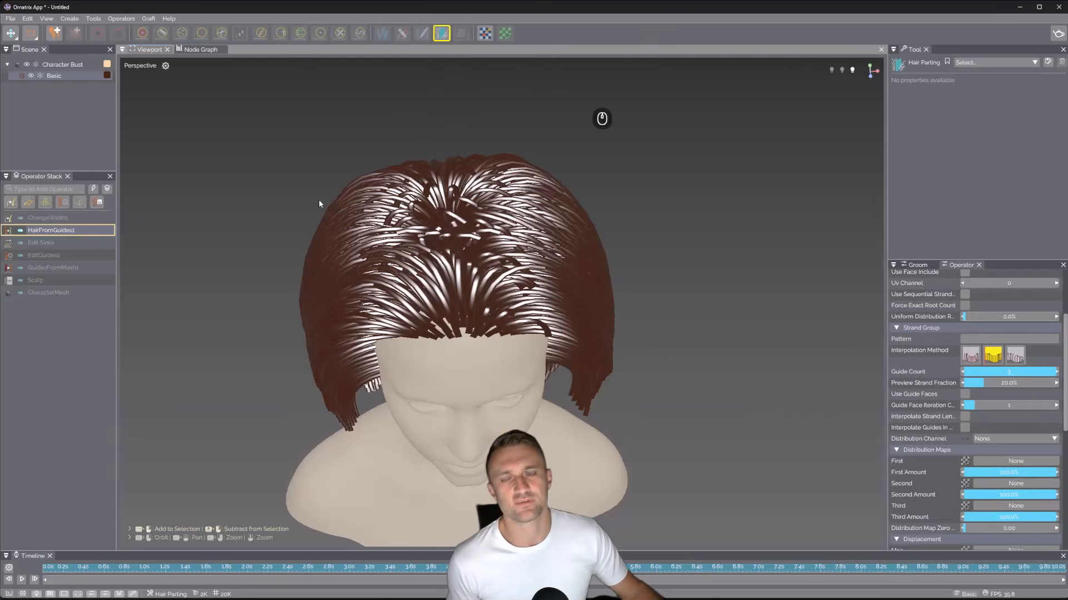
# In EditGuides1, turn off Ignore Occluded, select the guides on the character's left half of the head and assign them a unique strand group
pyautogui.click(36, 255)
pyautogui.keyDown('alt'); pyautogui.moveTo(439, 311); pyautogui.dragTo(492, 221); pyautogui.keyUp('alt')
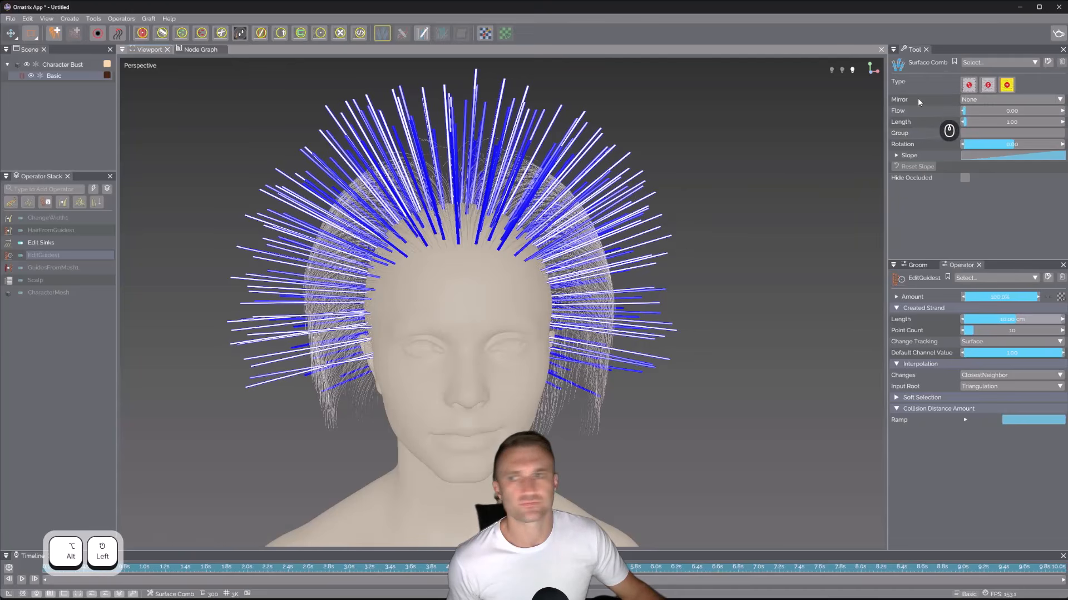
pyautogui.click(97, 34)
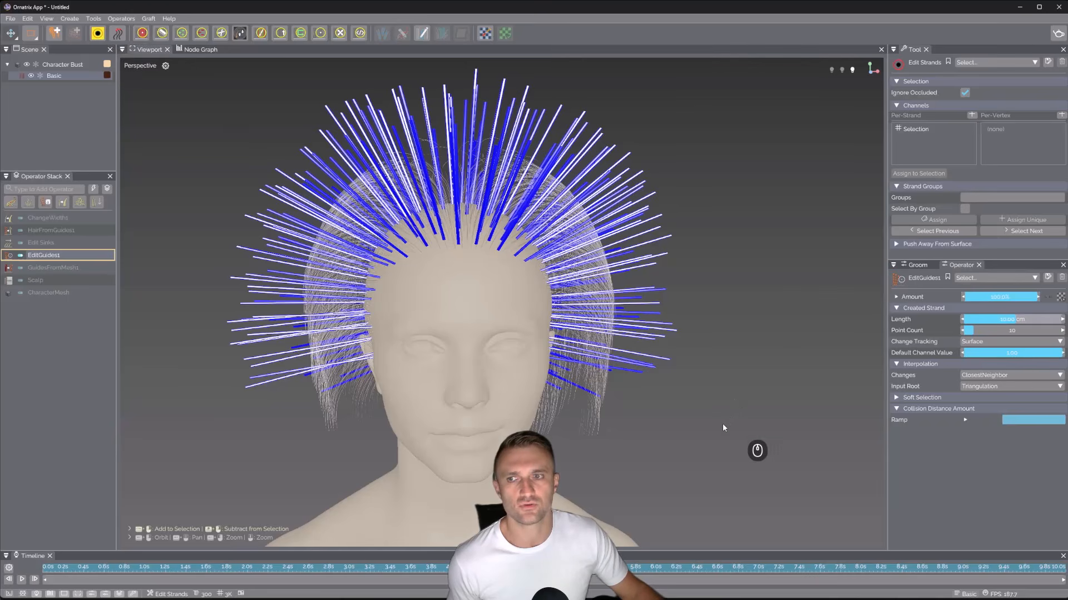
pyautogui.moveTo(709, 443); pyautogui.dragTo(483, 116)
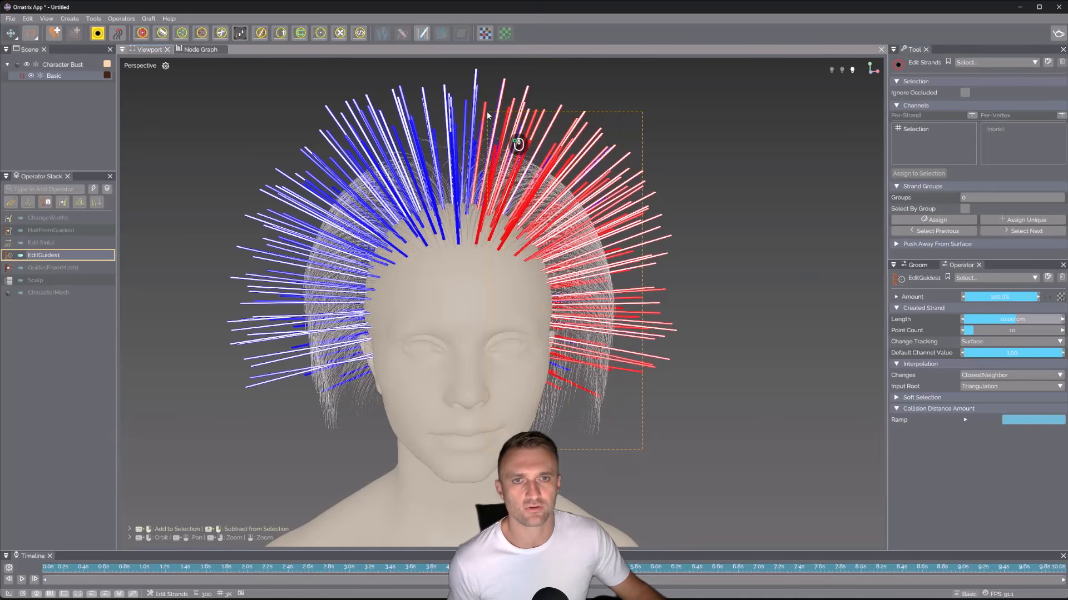
pyautogui.keyDown('alt'); pyautogui.moveTo(686, 288); pyautogui.dragTo(667, 301); pyautogui.keyUp('alt')
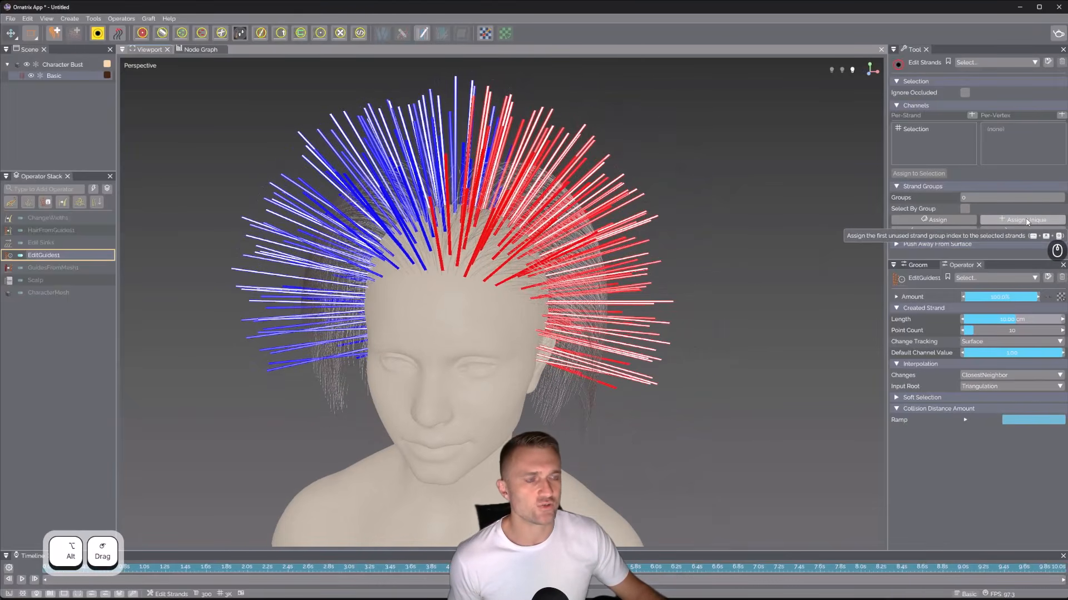
pyautogui.click(1026, 222)
pyautogui.keyDown('alt'); pyautogui.moveTo(578, 285); pyautogui.dragTo(619, 298); pyautogui.keyUp('alt')
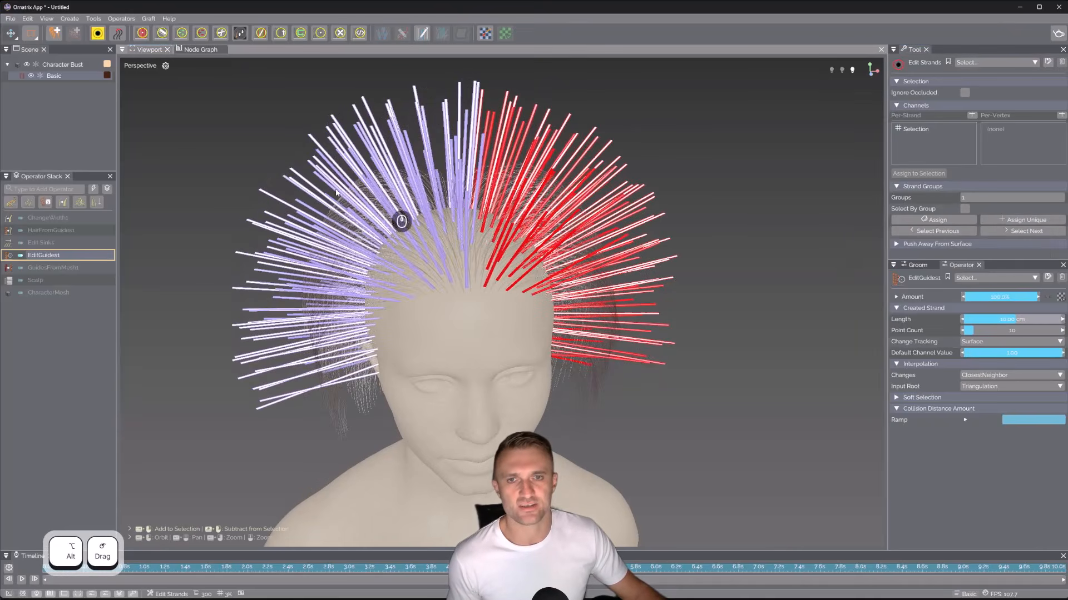
pyautogui.moveTo(208, 200); pyautogui.dragTo(309, 298)
pyautogui.click(713, 310)
pyautogui.keyDown('alt'); pyautogui.moveTo(713, 310); pyautogui.dragTo(738, 326); pyautogui.keyUp('alt')
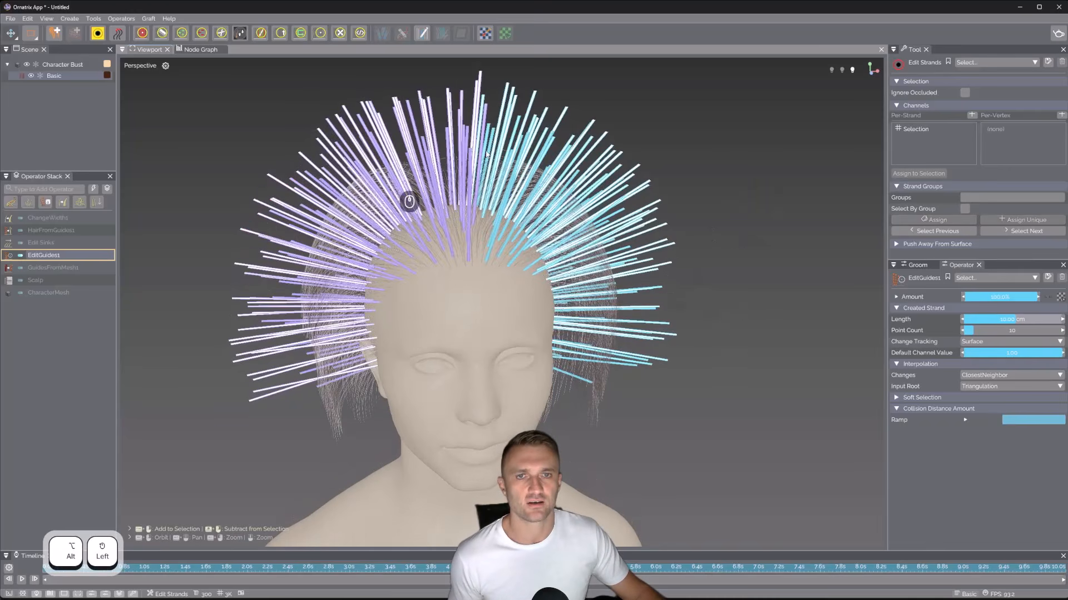
pyautogui.keyDown('alt'); pyautogui.moveTo(441, 214); pyautogui.dragTo(532, 237); pyautogui.keyUp('alt')
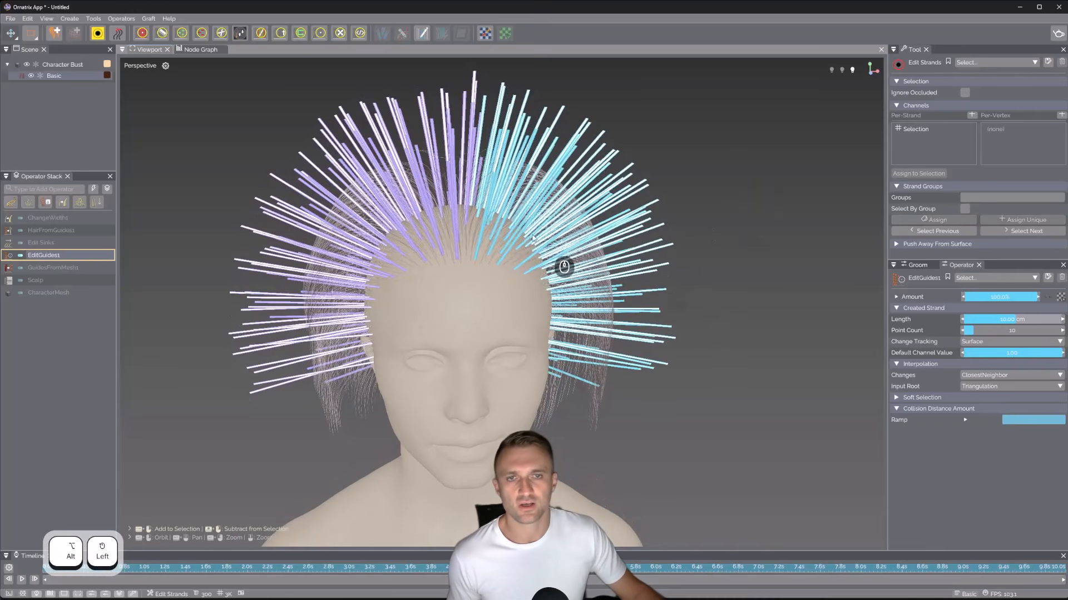
# In HairFromGuides1, turn on Use Strand Groups As Parts so the guide groups determine the hair parting
pyautogui.click(106, 230)
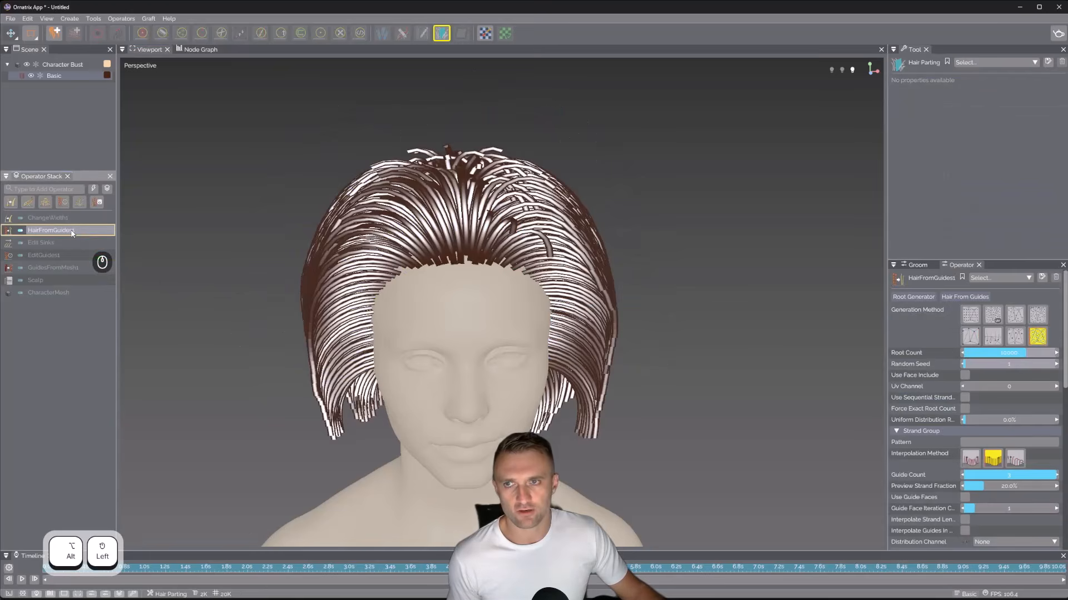
pyautogui.scroll(-5, 942, 393)
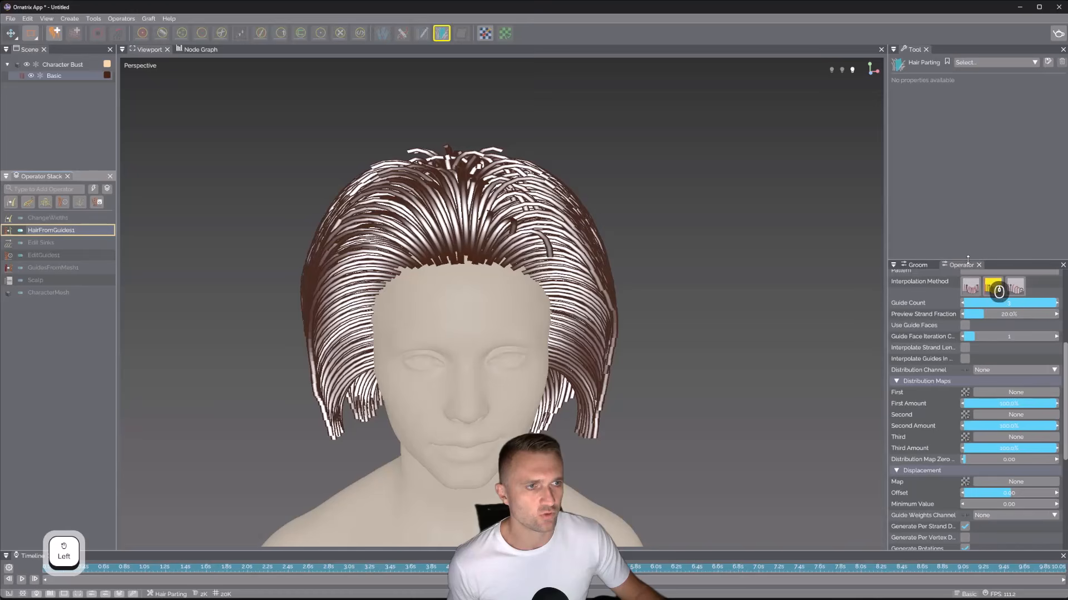
pyautogui.moveTo(968, 259); pyautogui.dragTo(923, 233)
pyautogui.scroll(-2, 920, 356)
pyautogui.scroll(-2, 916, 401)
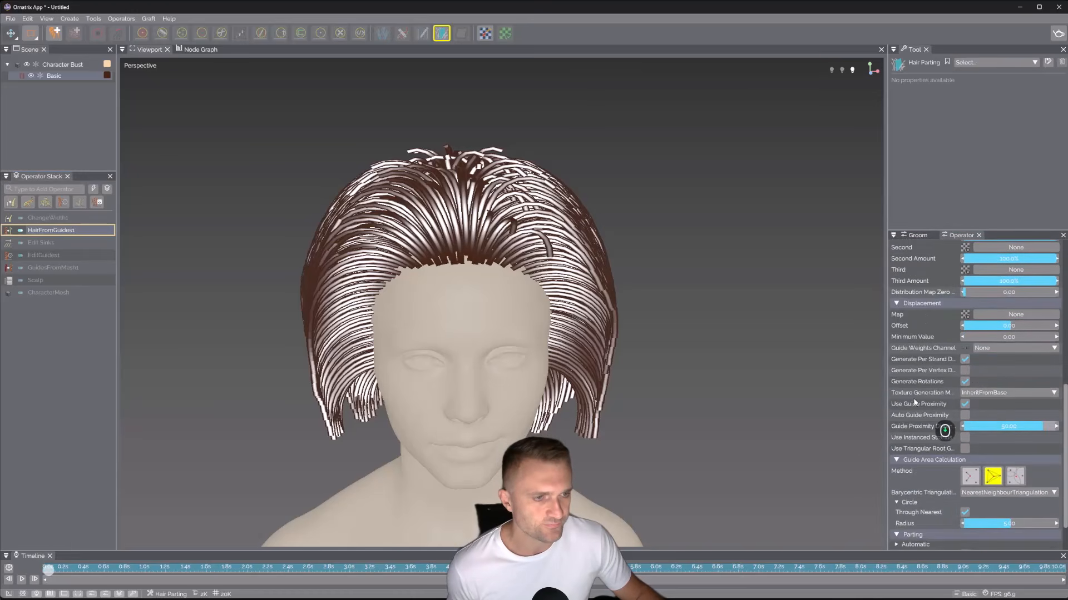
pyautogui.scroll(-2, 940, 432)
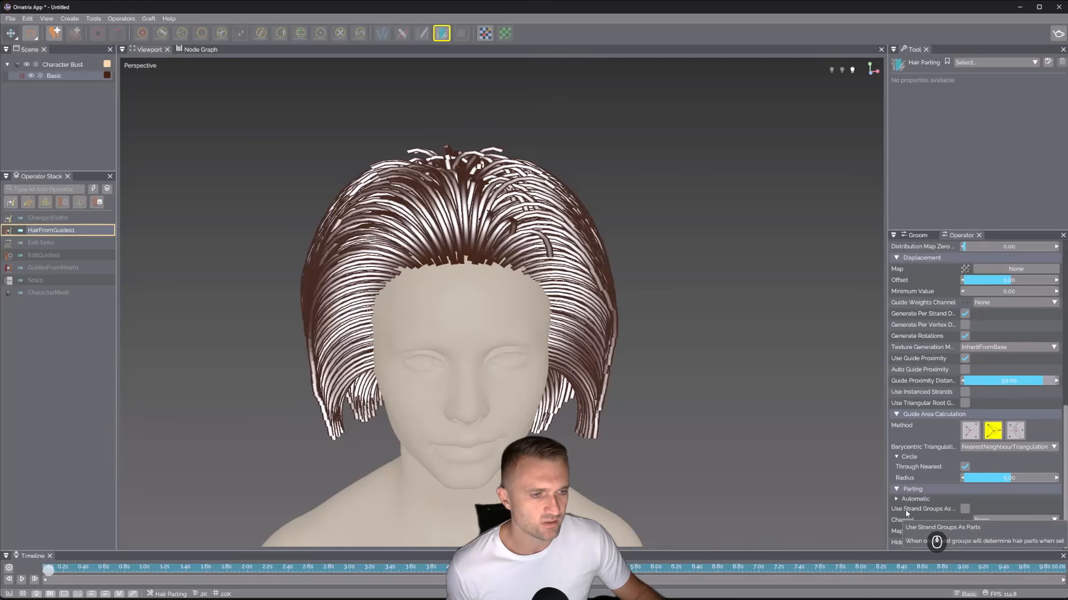
pyautogui.click(966, 510)
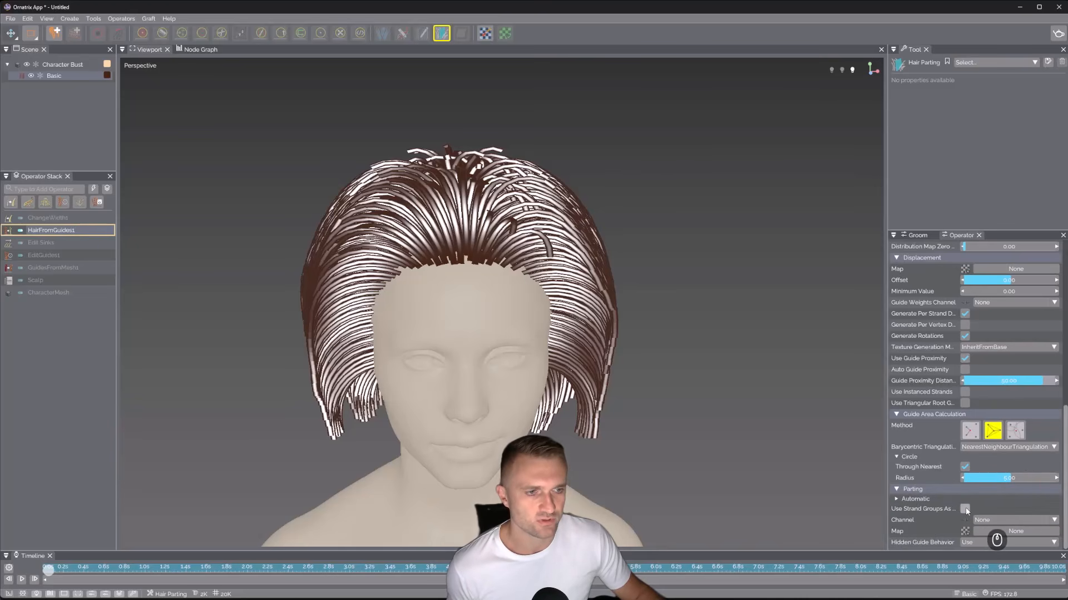
# Show the ChangeWidth1 result and examine the parted hair from the front, sides and back
pyautogui.moveTo(534, 298)
pyautogui.keyDown('alt'); pyautogui.mouseDown()
pyautogui.moveTo(545, 293)
pyautogui.moveTo(551, 326)
pyautogui.moveTo(527, 346)
pyautogui.moveTo(533, 281)
pyautogui.moveTo(546, 298)
pyautogui.moveTo(532, 283)
pyautogui.mouseUp(); pyautogui.keyUp('alt')
pyautogui.click(84, 218)
pyautogui.keyDown('alt'); pyautogui.moveTo(589, 302); pyautogui.dragTo(608, 313); pyautogui.keyUp('alt')
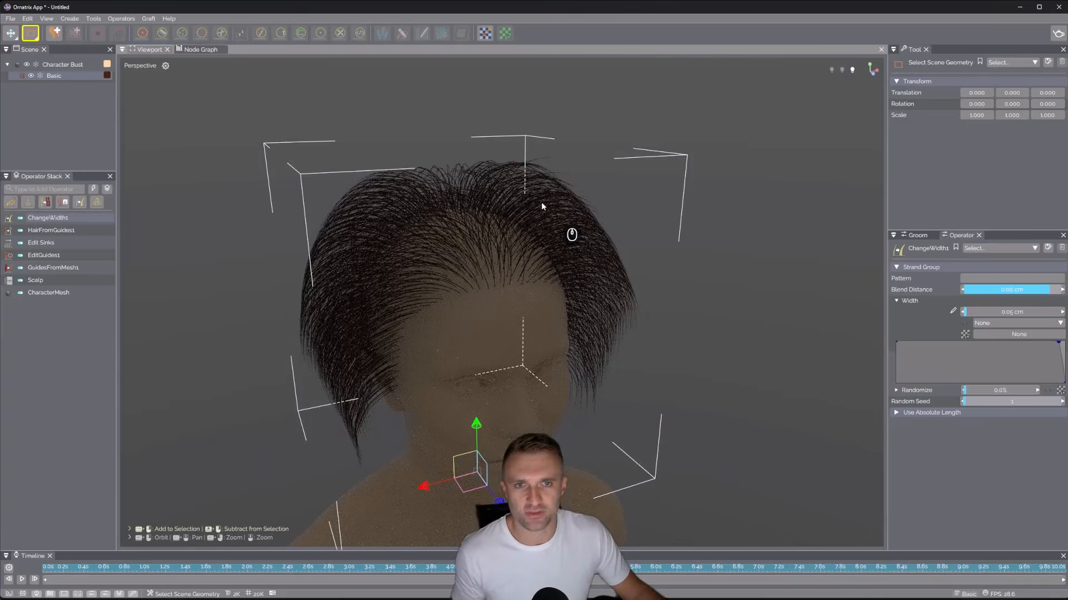
pyautogui.keyDown('alt'); pyautogui.moveTo(572, 209); pyautogui.dragTo(643, 265); pyautogui.keyUp('alt')
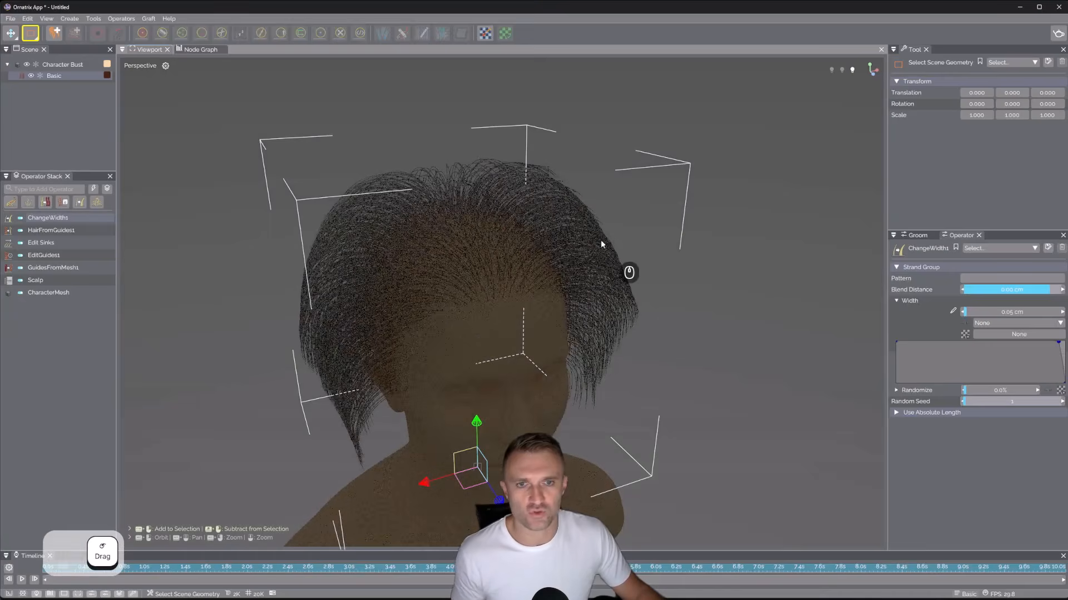
pyautogui.keyDown('alt'); pyautogui.moveTo(561, 261); pyautogui.dragTo(639, 276); pyautogui.keyUp('alt')
pyautogui.keyDown('alt'); pyautogui.moveTo(639, 267); pyautogui.dragTo(646, 271, button='right'); pyautogui.keyUp('alt')
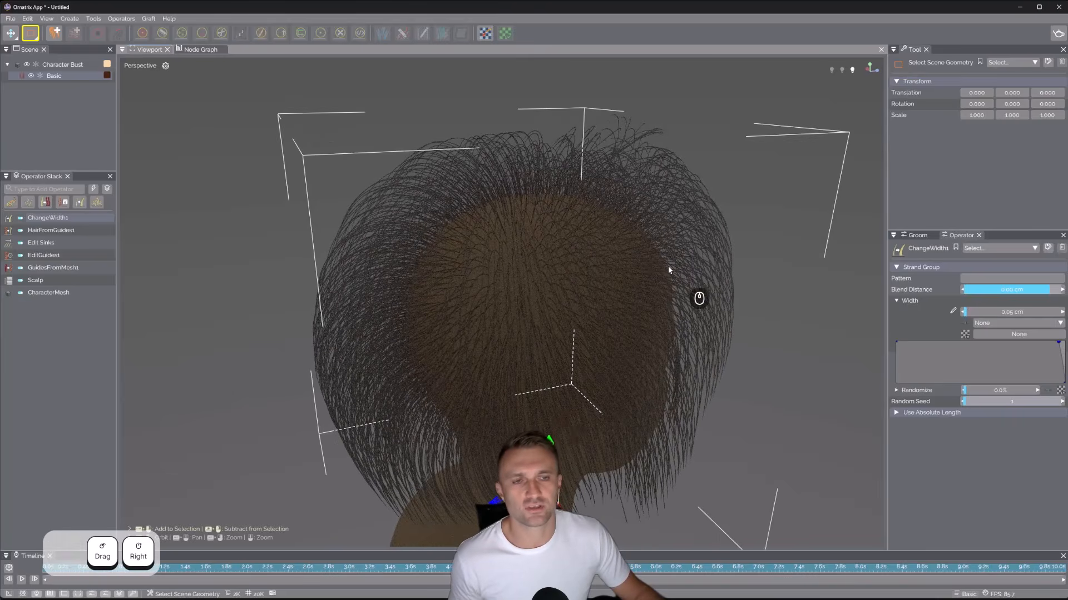
pyautogui.keyDown('alt'); pyautogui.moveTo(665, 266); pyautogui.dragTo(558, 312); pyautogui.keyUp('alt')
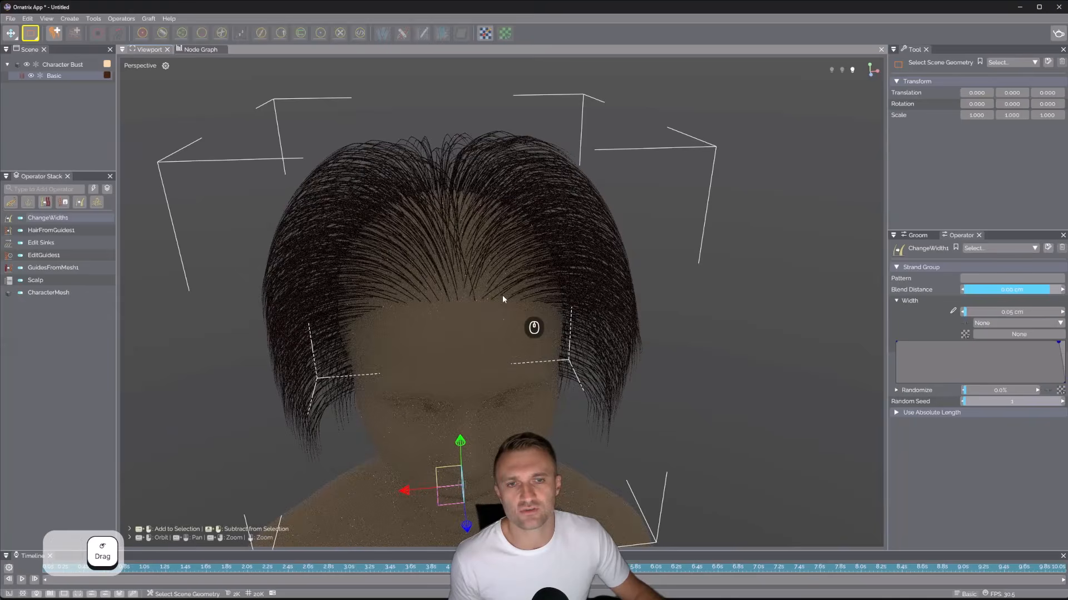
pyautogui.keyDown('alt'); pyautogui.moveTo(510, 322); pyautogui.dragTo(465, 310, button='right'); pyautogui.keyUp('alt')
pyautogui.keyDown('alt'); pyautogui.moveTo(465, 310); pyautogui.dragTo(583, 336); pyautogui.keyUp('alt')
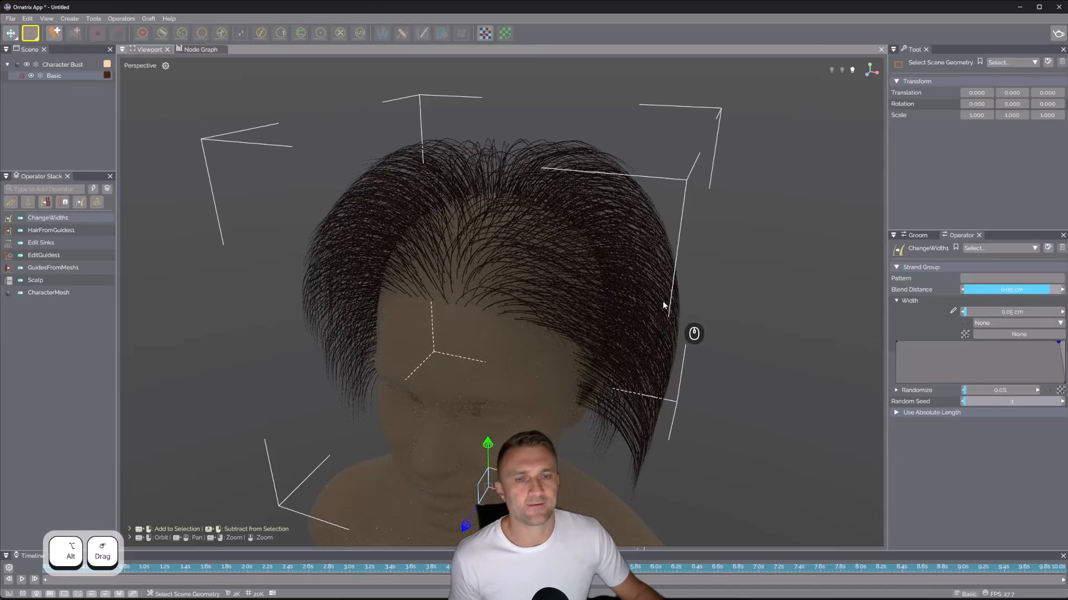
pyautogui.keyDown('alt'); pyautogui.moveTo(486, 304); pyautogui.dragTo(517, 291); pyautogui.keyUp('alt')
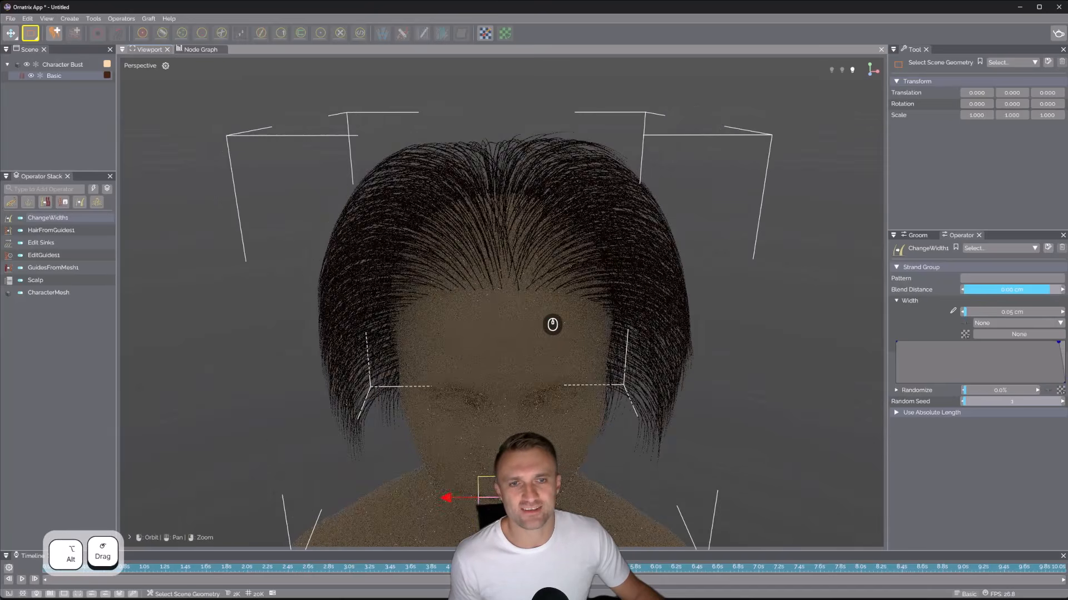
# In HairFromGuides1, set the Root Count to 100000 and the Preview Strand Fraction to 10%
pyautogui.click(60, 233)
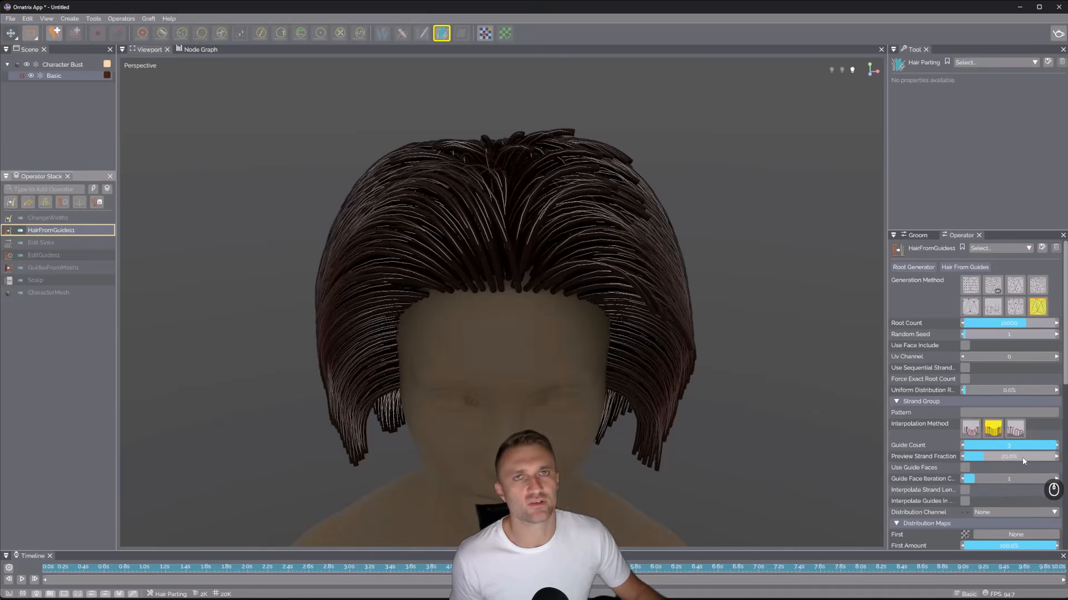
pyautogui.click(1012, 324)
pyautogui.write('1')
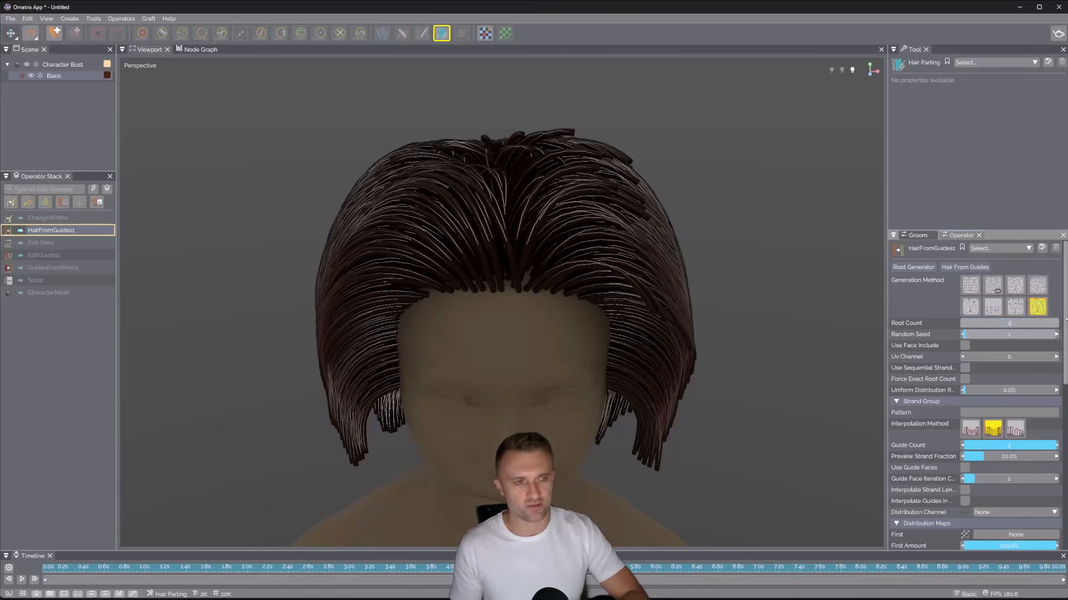
pyautogui.write('00000')
pyautogui.press('Return')
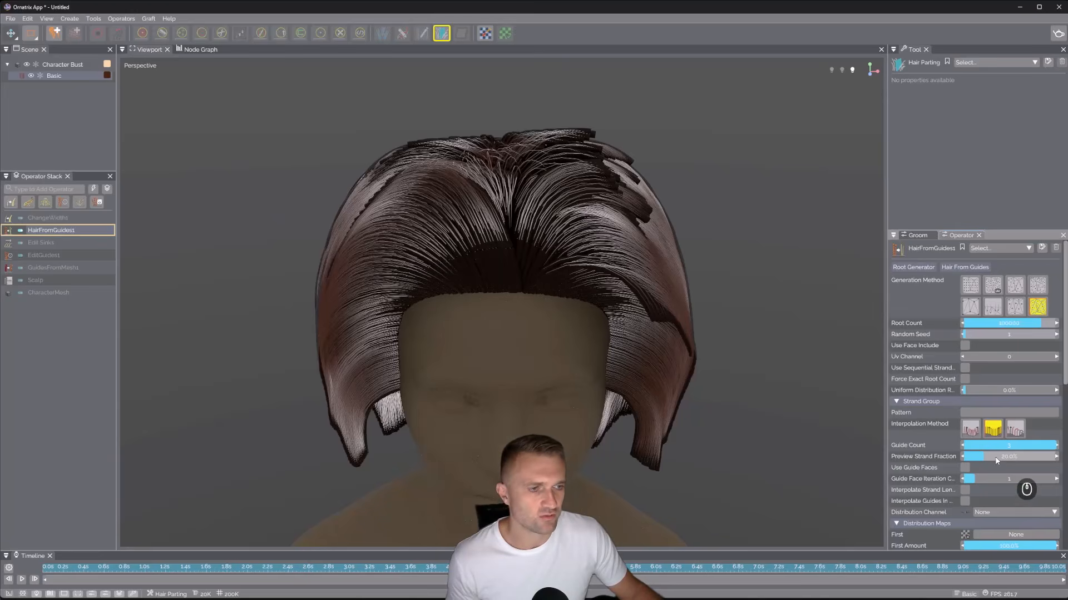
pyautogui.press('Return')
pyautogui.keyDown('alt'); pyautogui.moveTo(690, 361); pyautogui.dragTo(601, 345); pyautogui.keyUp('alt')
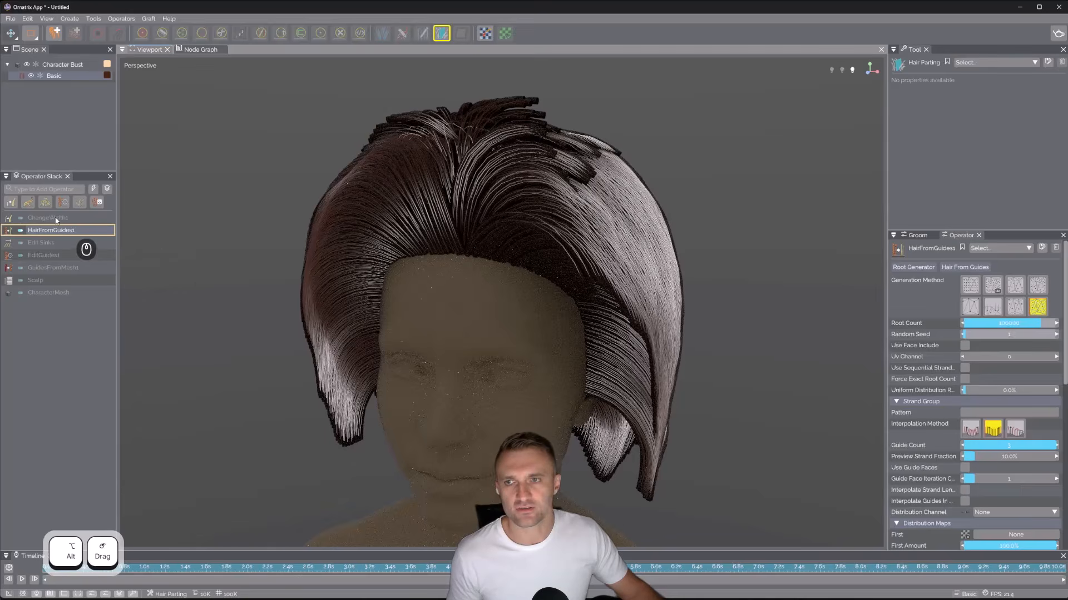
# Show the ChangeWidth1 result, inspect the full-density hair in Render Mode from several angles, and turn Render Mode off
pyautogui.click(83, 218)
pyautogui.keyDown('alt'); pyautogui.moveTo(487, 283); pyautogui.dragTo(534, 289); pyautogui.keyUp('alt')
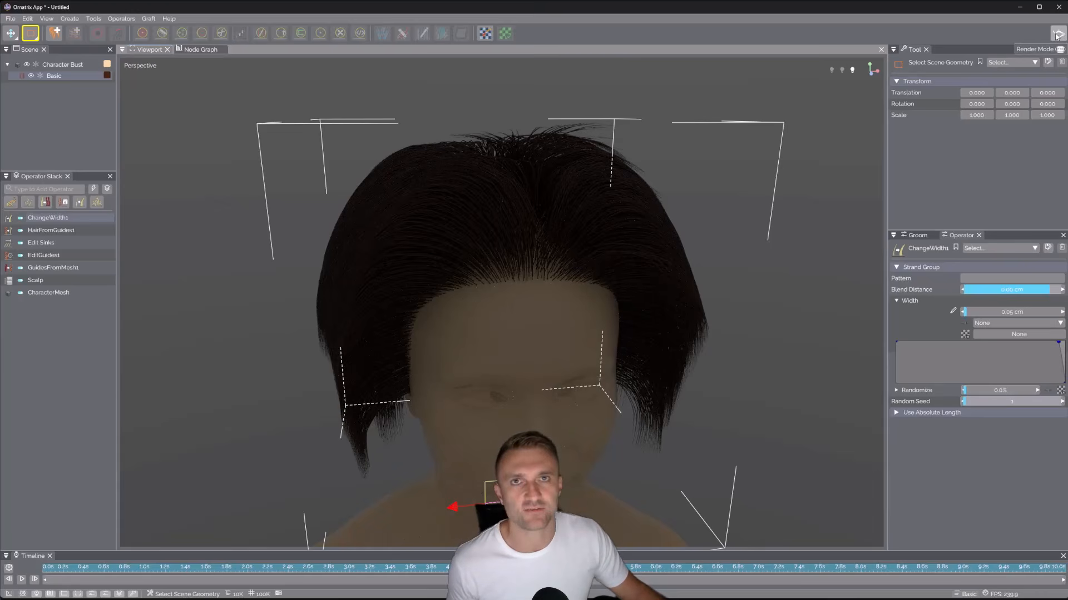
pyautogui.click(1058, 34)
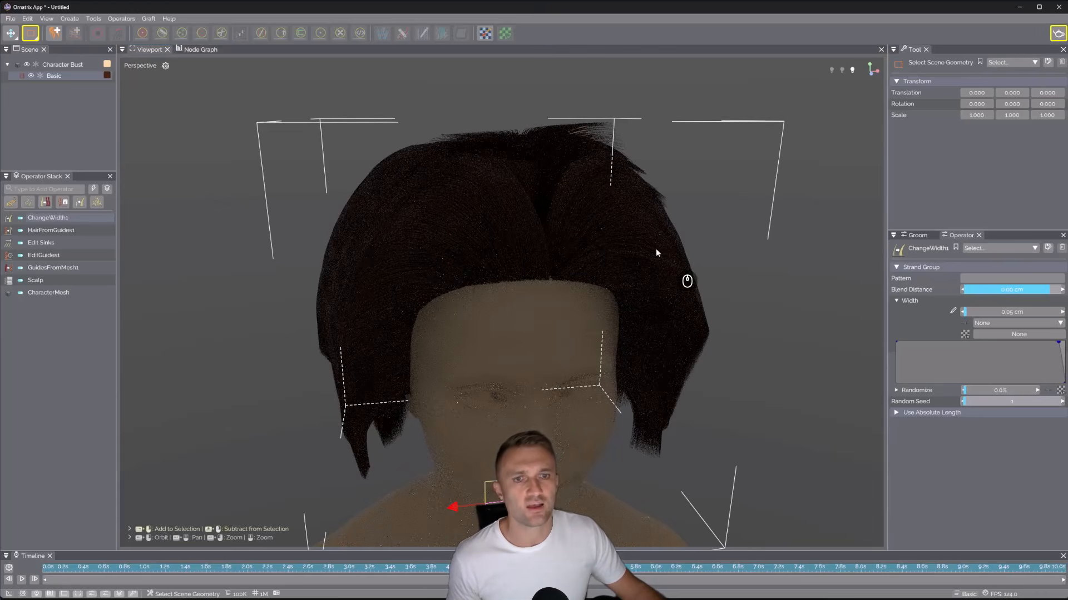
pyautogui.keyDown('alt'); pyautogui.moveTo(670, 279); pyautogui.dragTo(542, 285); pyautogui.keyUp('alt')
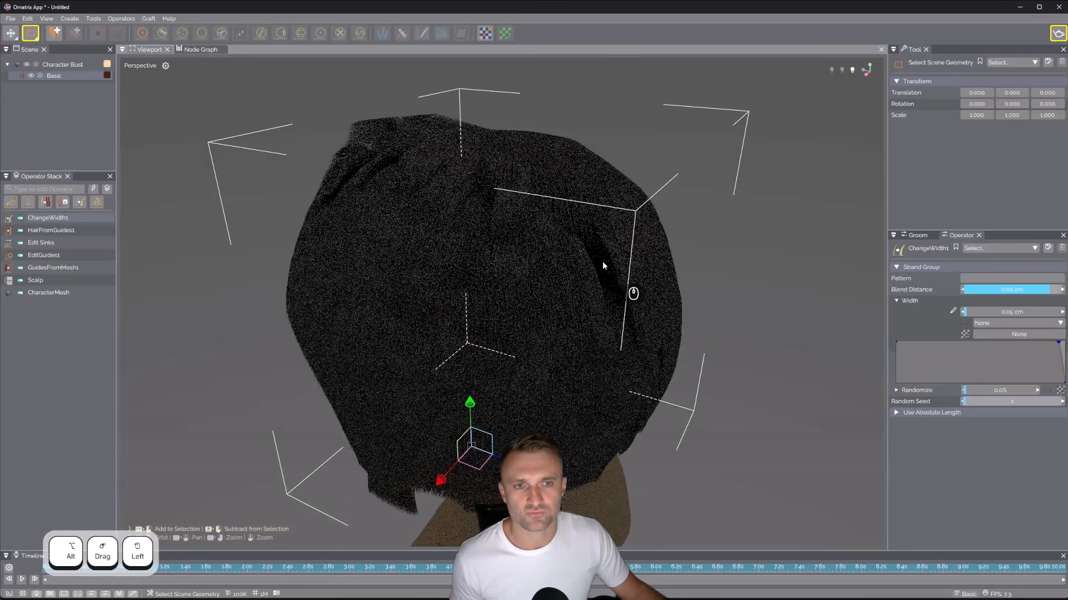
pyautogui.keyDown('alt'); pyautogui.moveTo(619, 266); pyautogui.dragTo(576, 248); pyautogui.keyUp('alt')
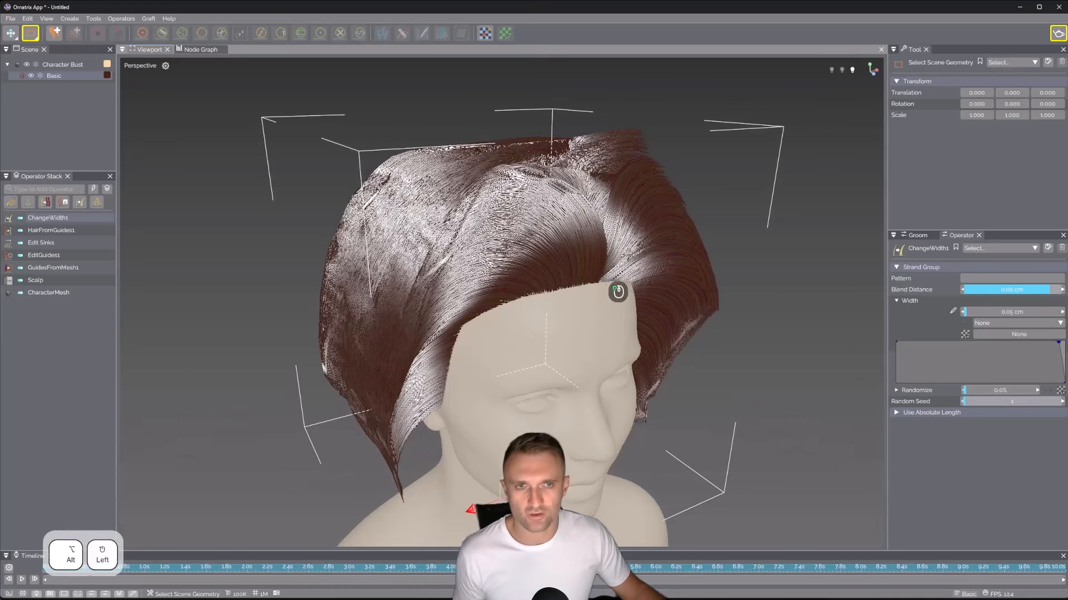
pyautogui.moveTo(587, 263)
pyautogui.keyDown('alt'); pyautogui.mouseDown()
pyautogui.moveTo(543, 257)
pyautogui.moveTo(581, 260)
pyautogui.mouseUp(); pyautogui.keyUp('alt')
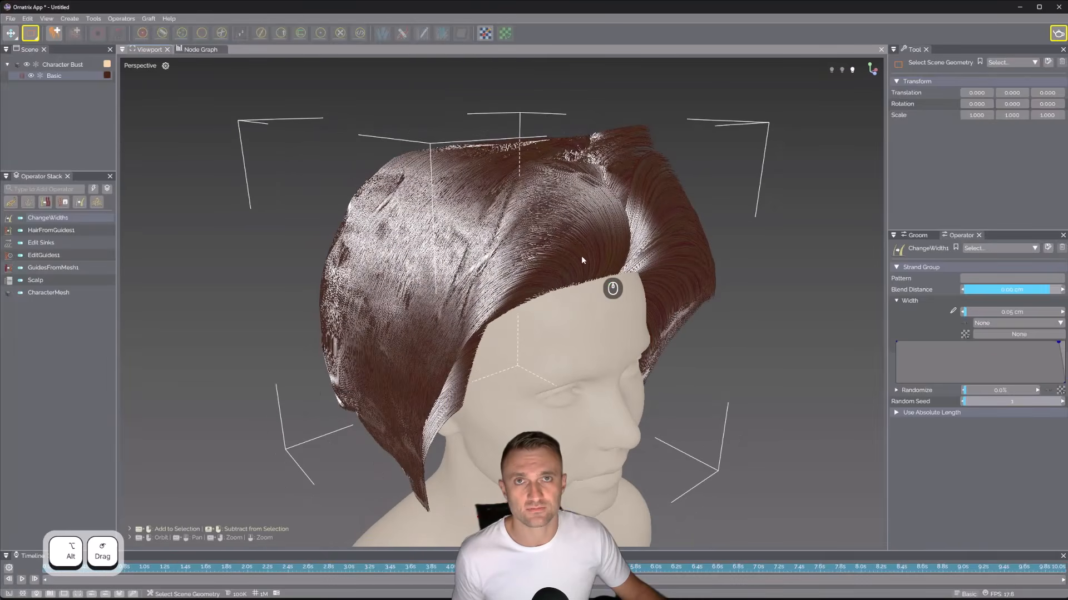
pyautogui.click(1057, 33)
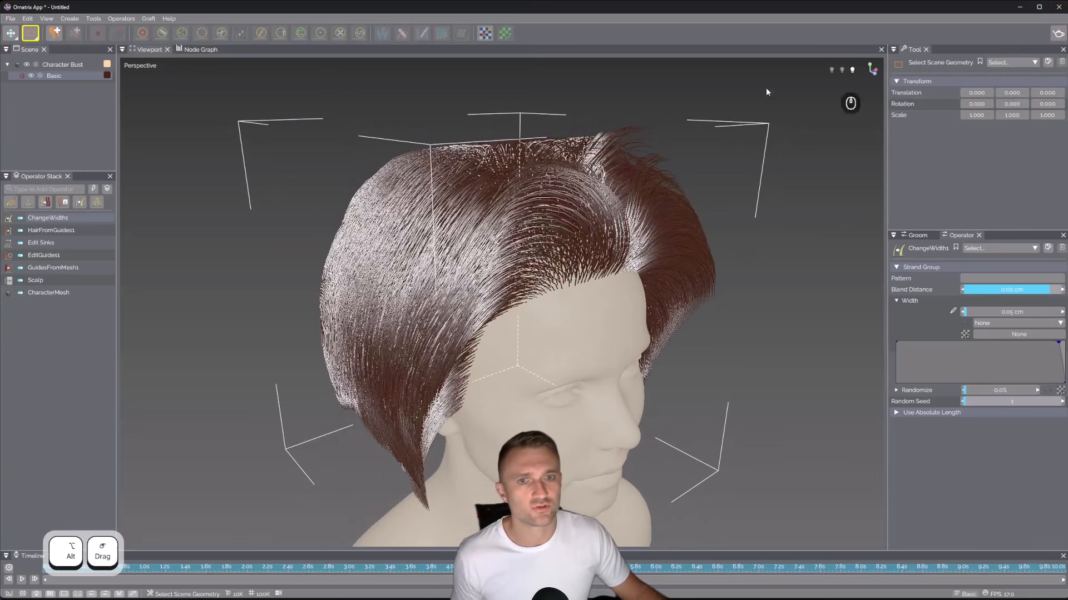
pyautogui.moveTo(667, 290)
pyautogui.keyDown('alt'); pyautogui.mouseDown()
pyautogui.moveTo(594, 290)
pyautogui.moveTo(644, 287)
pyautogui.moveTo(606, 272)
pyautogui.moveTo(650, 262)
pyautogui.moveTo(653, 276)
pyautogui.mouseUp(); pyautogui.keyUp('alt')
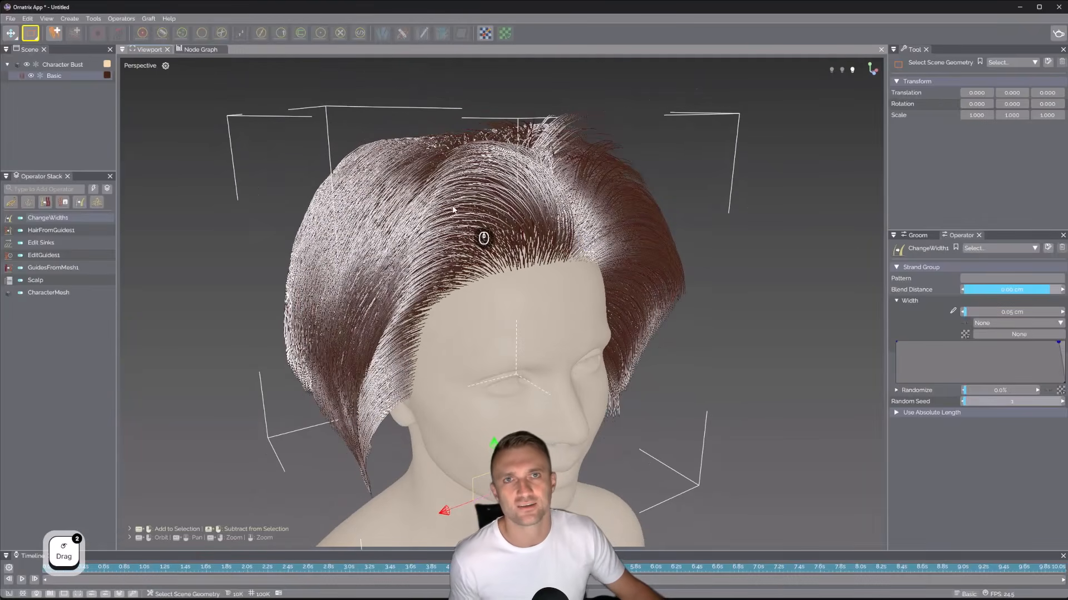
# Add a Curl operator to the stack directly above Edit Sinks
pyautogui.click(45, 254)
pyautogui.click(54, 243)
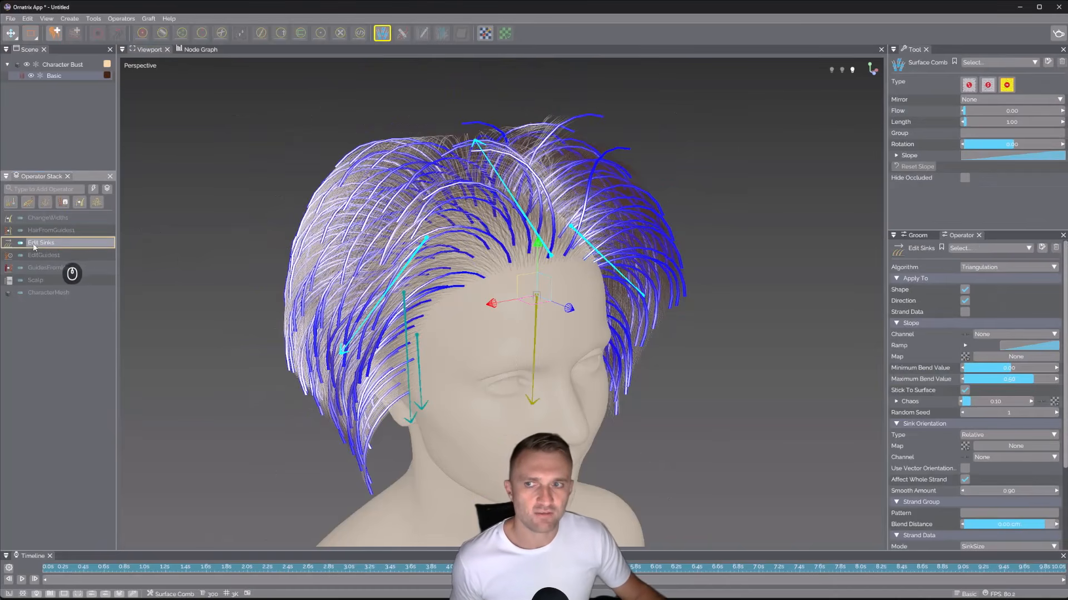
pyautogui.click(52, 189)
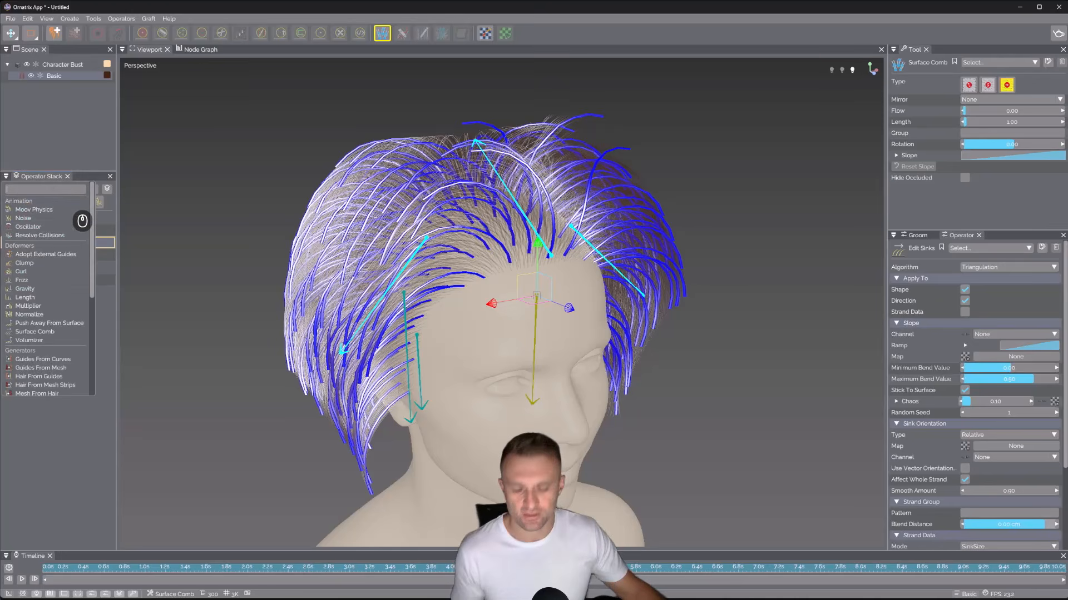
pyautogui.write('cur')
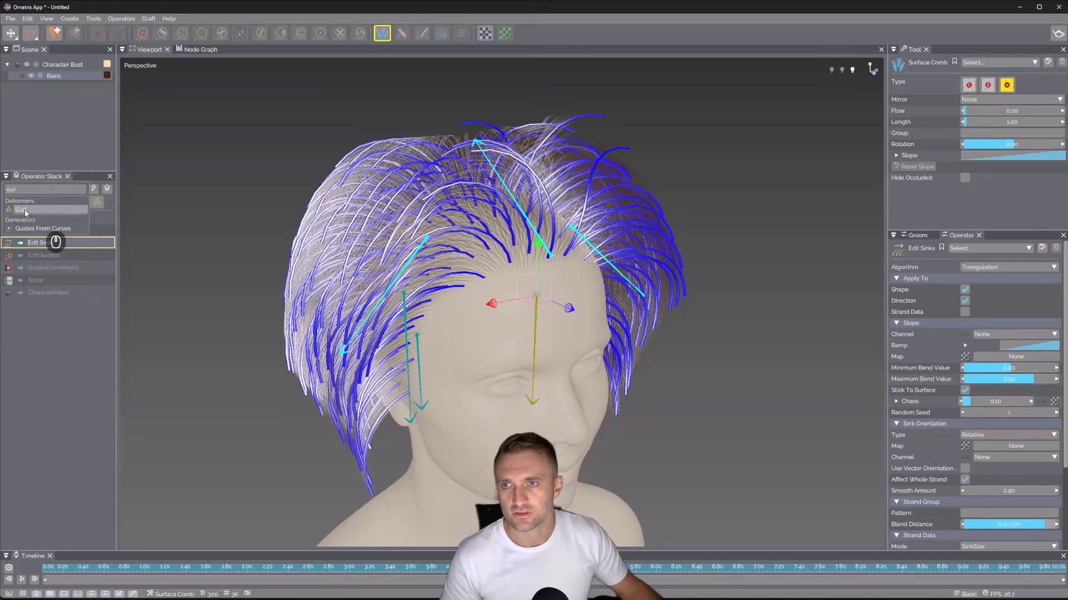
pyautogui.click(58, 342)
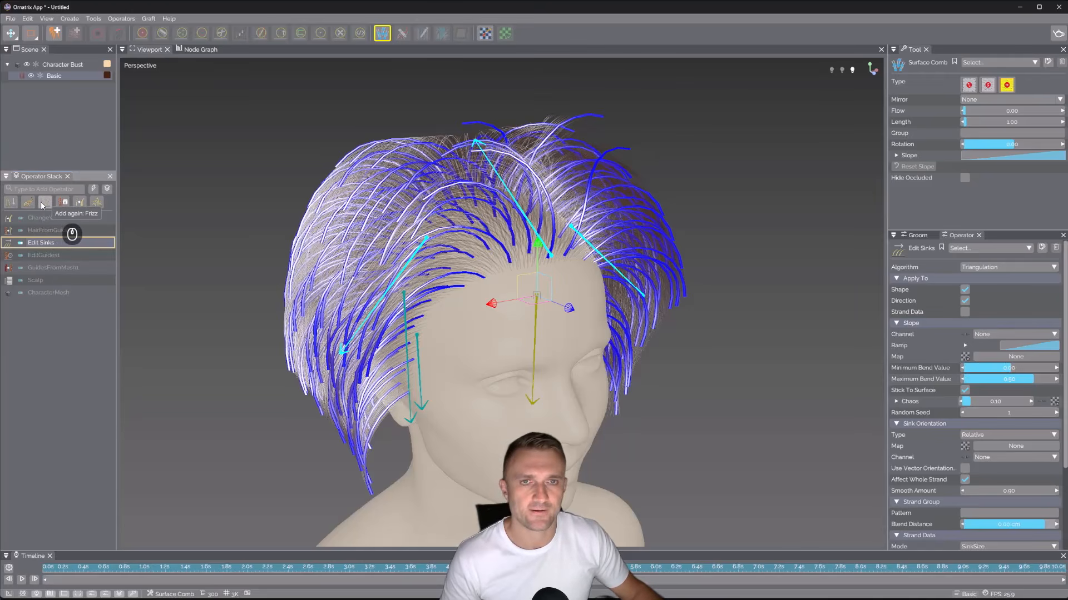
pyautogui.click(97, 202)
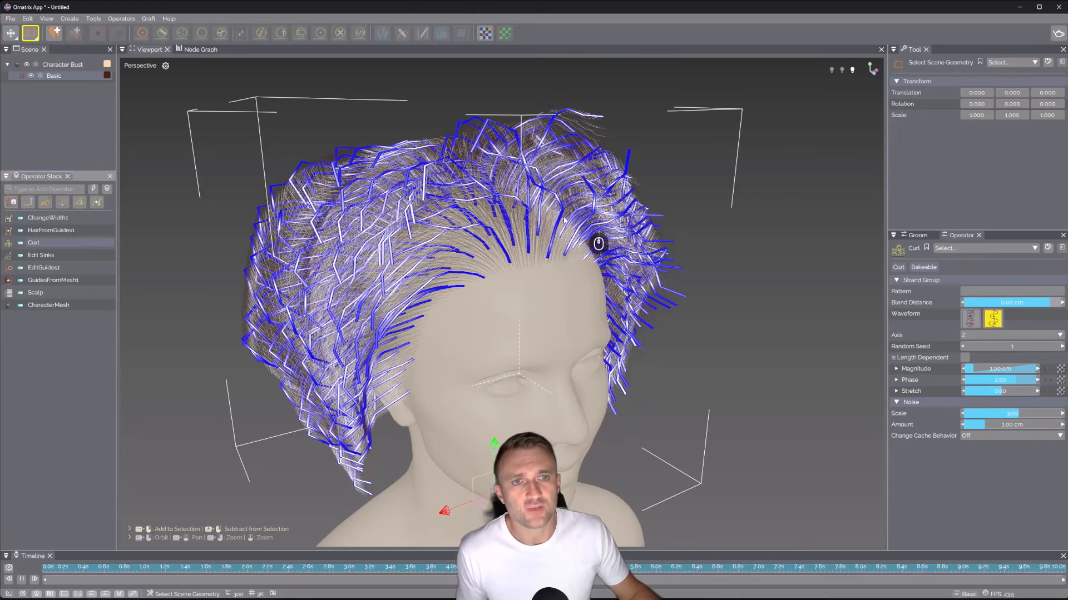
# Set the Point Count of GuidesFromMesh1 to 50 and close the Timeline to enlarge the viewport
pyautogui.moveTo(641, 255)
pyautogui.keyDown('alt'); pyautogui.mouseDown(button='right')
pyautogui.moveTo(624, 250)
pyautogui.moveTo(630, 267)
pyautogui.mouseUp(button='right'); pyautogui.keyUp('alt')
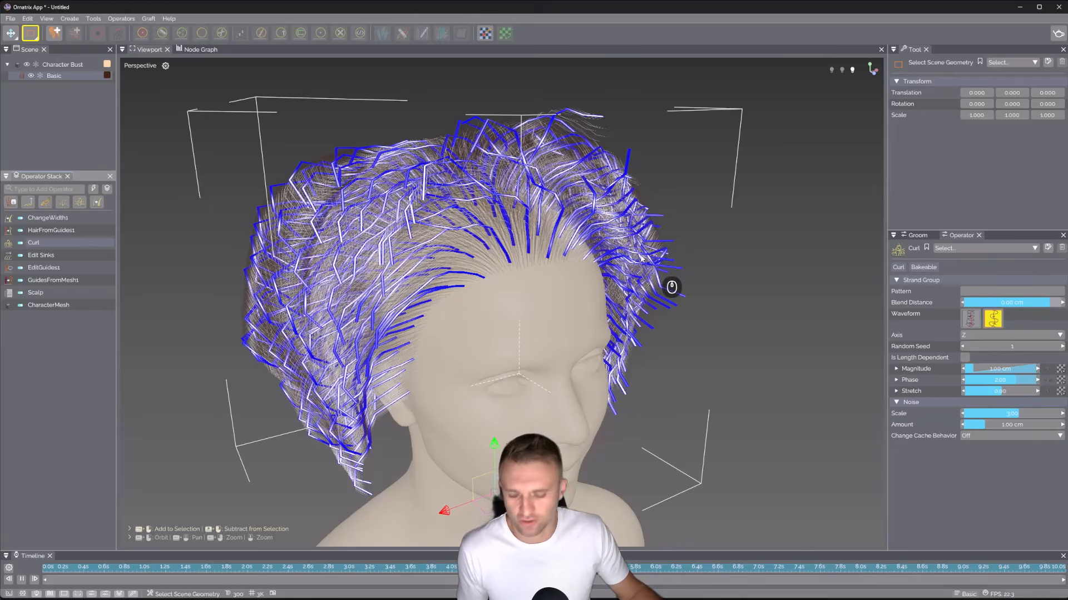
pyautogui.moveTo(631, 267)
pyautogui.keyDown('alt'); pyautogui.mouseDown()
pyautogui.moveTo(618, 268)
pyautogui.moveTo(624, 251)
pyautogui.mouseUp(); pyautogui.keyUp('alt')
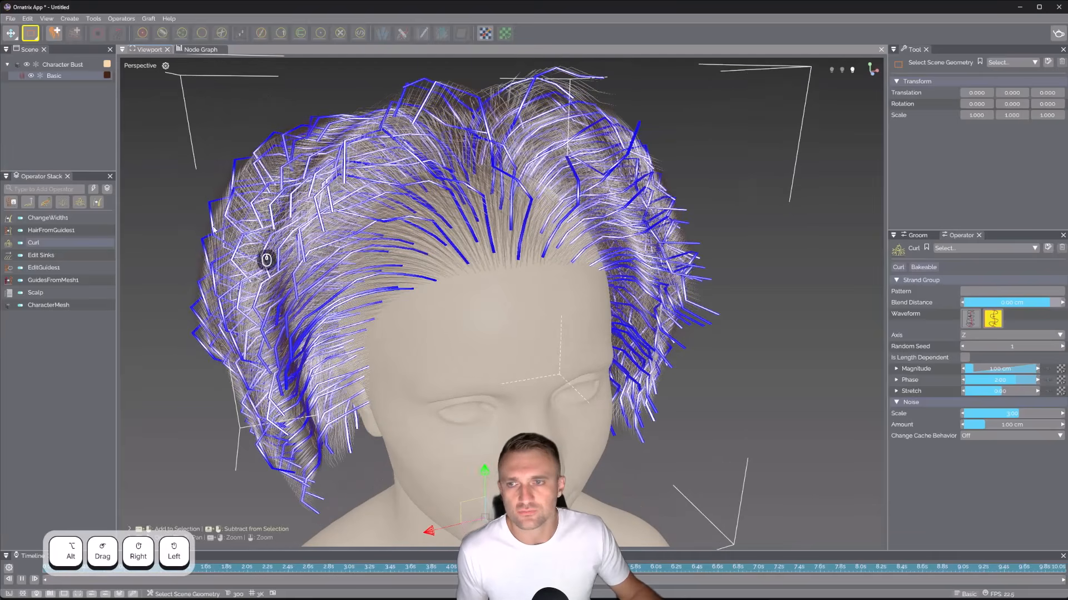
pyautogui.click(51, 280)
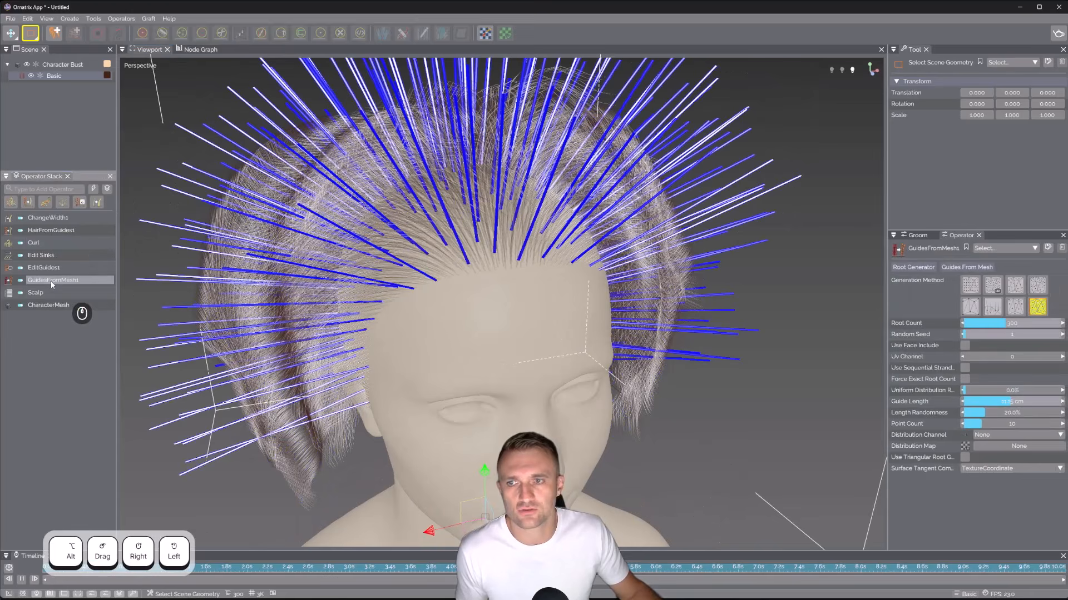
pyautogui.click(1006, 424)
pyautogui.write('50')
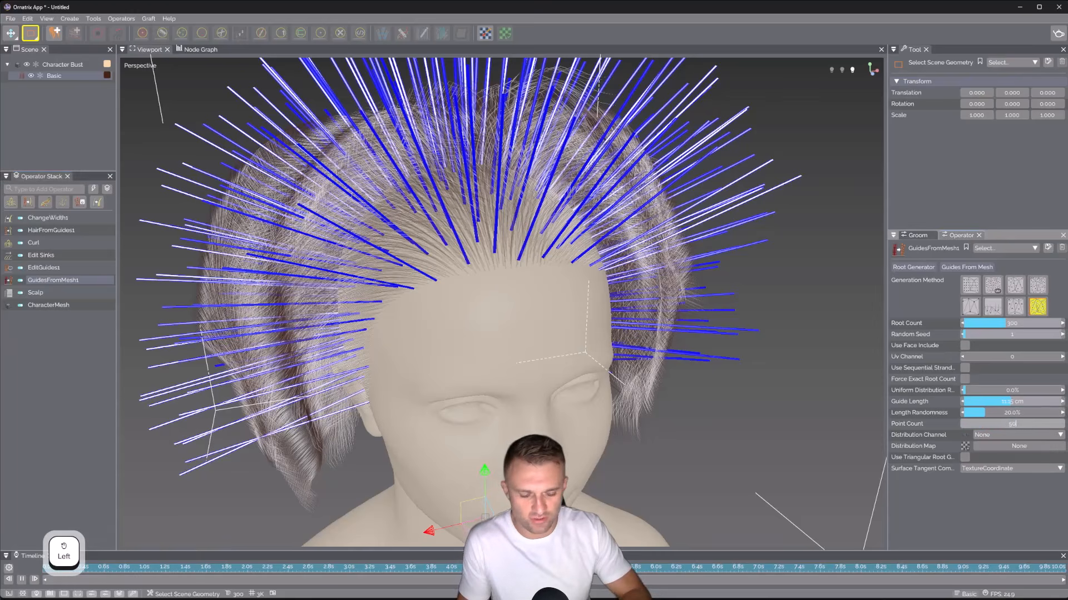
pyautogui.press('Return')
pyautogui.keyDown('alt'); pyautogui.moveTo(706, 297); pyautogui.dragTo(567, 443); pyautogui.keyUp('alt')
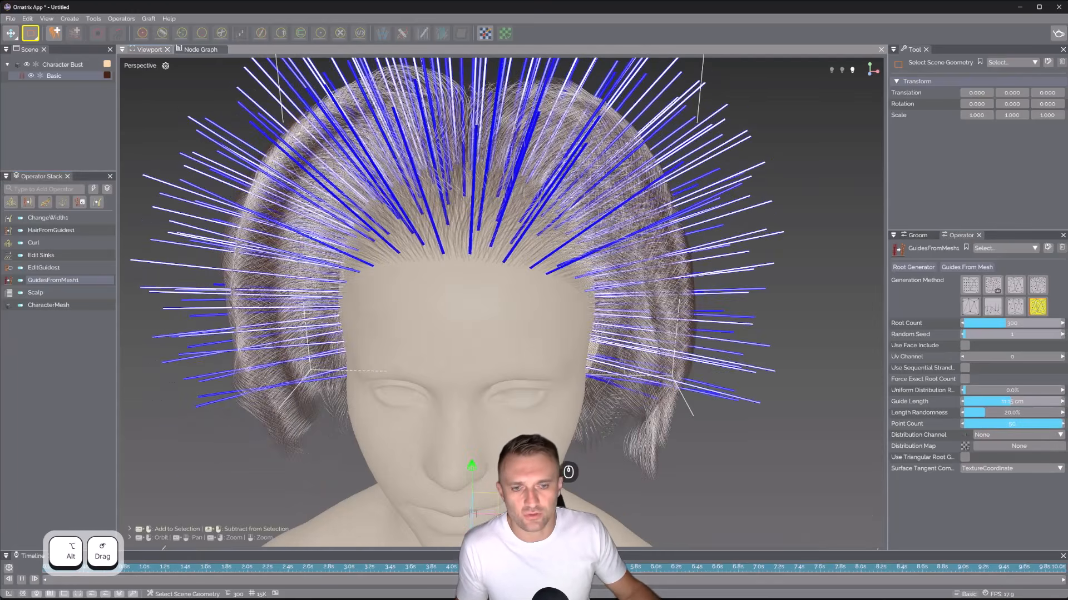
pyautogui.click(1063, 556)
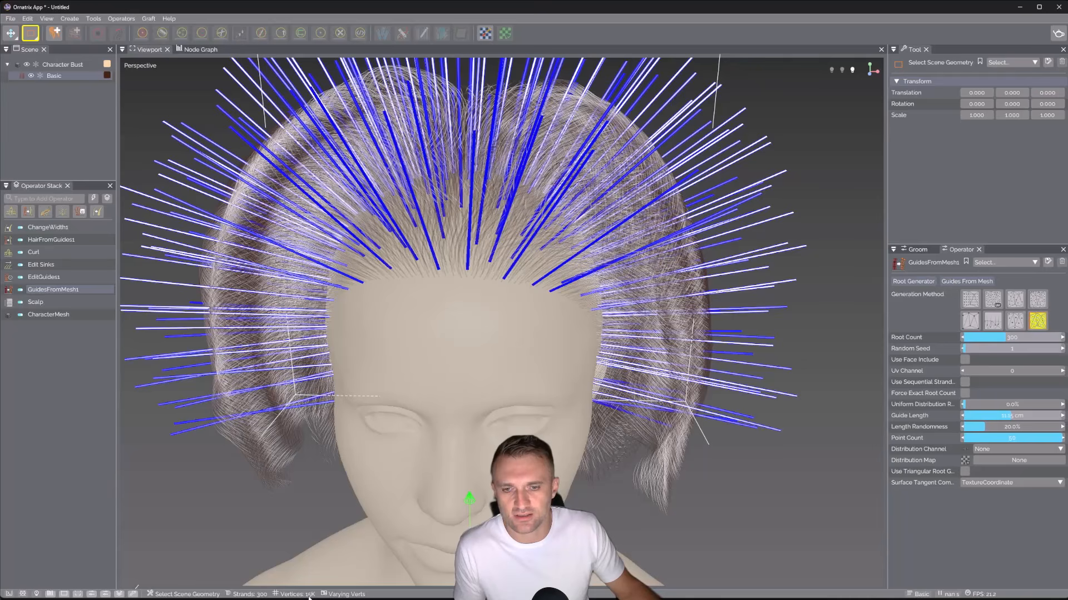
# Set the Curl operator's Magnitude to 0.97 cm and adjust its noise Scale, judging the waves from several sides
pyautogui.click(56, 228)
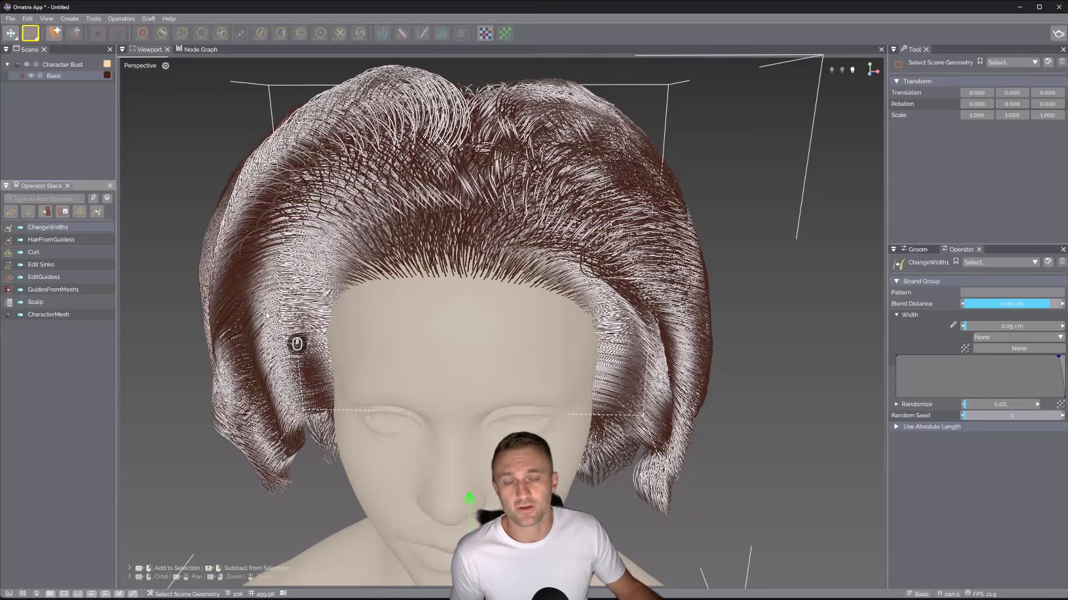
pyautogui.click(44, 253)
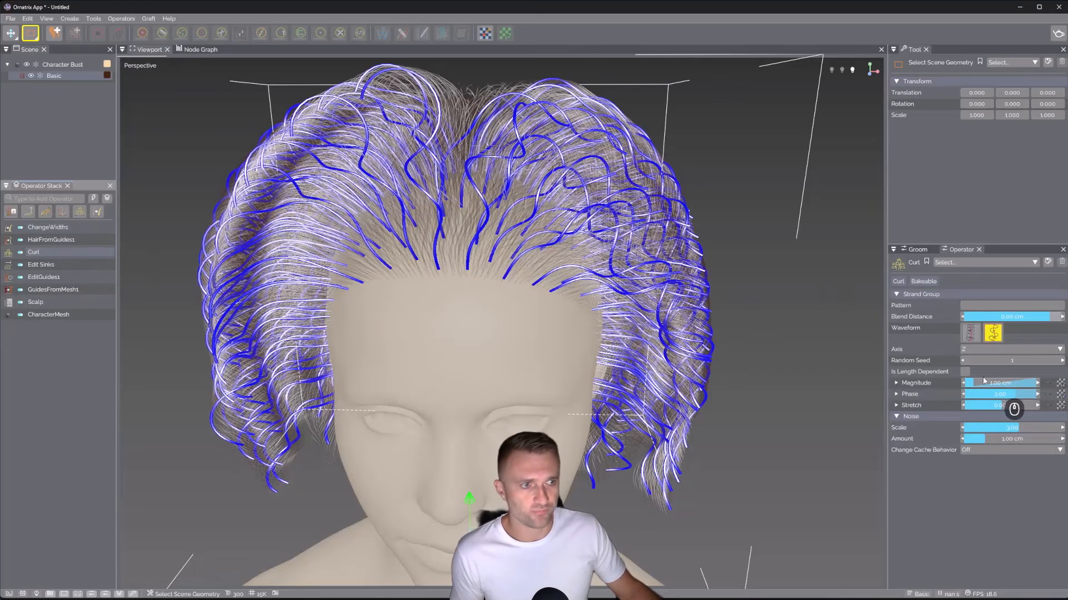
pyautogui.moveTo(973, 384); pyautogui.dragTo(1018, 399)
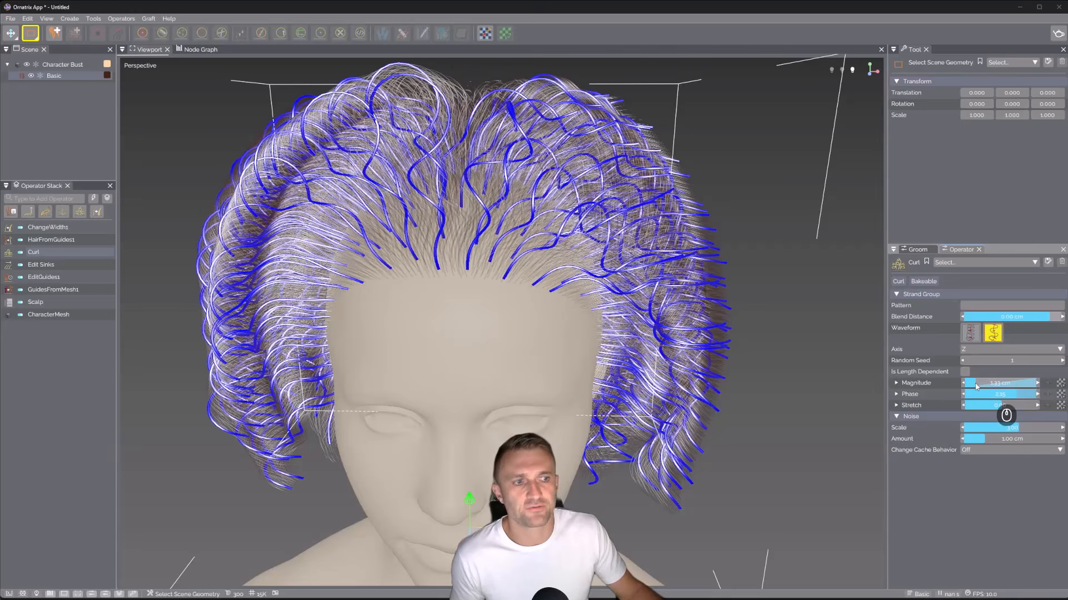
pyautogui.moveTo(974, 386); pyautogui.dragTo(1014, 400)
pyautogui.keyDown('alt'); pyautogui.moveTo(428, 328); pyautogui.dragTo(679, 315); pyautogui.keyUp('alt')
pyautogui.scroll(-5, 679, 315)
pyautogui.moveTo(1017, 429); pyautogui.dragTo(1013, 434)
pyautogui.keyDown('alt'); pyautogui.moveTo(190, 345); pyautogui.dragTo(374, 347); pyautogui.keyUp('alt')
# Compare the results at the Edit Sinks, Curl and ChangeWidth1 operators from several angles
pyautogui.click(51, 266)
pyautogui.moveTo(592, 323)
pyautogui.keyDown('alt'); pyautogui.mouseDown()
pyautogui.moveTo(481, 370)
pyautogui.moveTo(516, 318)
pyautogui.moveTo(541, 306)
pyautogui.moveTo(512, 359)
pyautogui.moveTo(483, 459)
pyautogui.moveTo(588, 388)
pyautogui.moveTo(541, 341)
pyautogui.moveTo(508, 333)
pyautogui.mouseUp(); pyautogui.keyUp('alt')
pyautogui.keyDown('alt'); pyautogui.moveTo(476, 336); pyautogui.dragTo(370, 362); pyautogui.keyUp('alt')
pyautogui.click(46, 252)
pyautogui.click(47, 228)
pyautogui.keyDown('alt'); pyautogui.moveTo(438, 283); pyautogui.dragTo(467, 255); pyautogui.keyUp('alt')
# Activate Edit Sinks for surface combing and compare the hair with the reference photo in the browser
pyautogui.doubleClick(45, 265)
pyautogui.keyDown('alt'); pyautogui.moveTo(514, 310); pyautogui.dragTo(564, 321); pyautogui.keyUp('alt')
pyautogui.moveTo(1066, 95); pyautogui.dragTo(799, 85)
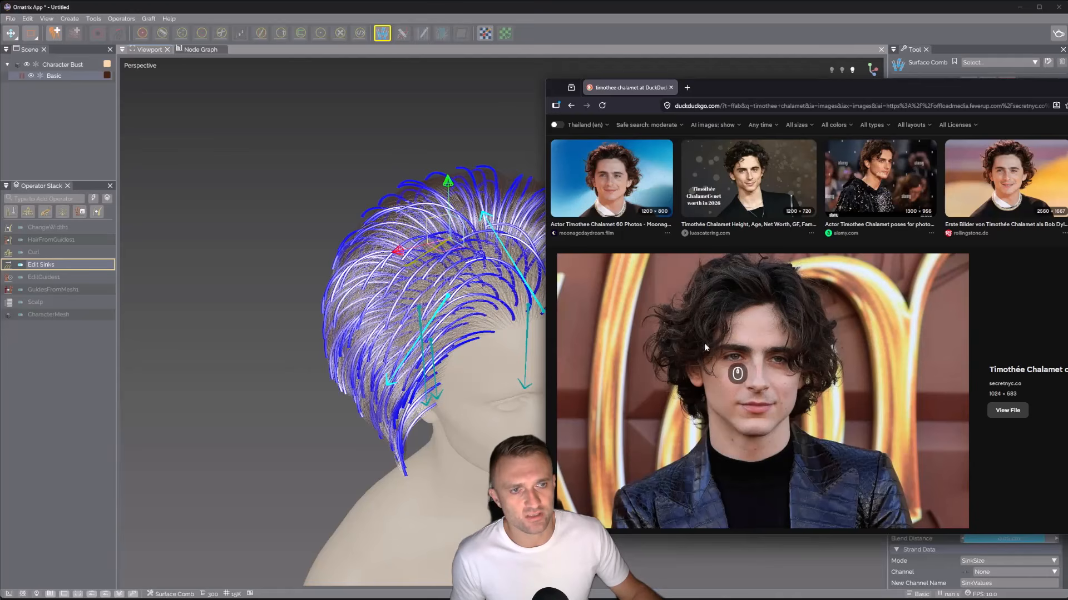
pyautogui.moveTo(735, 89); pyautogui.dragTo(1067, 37)
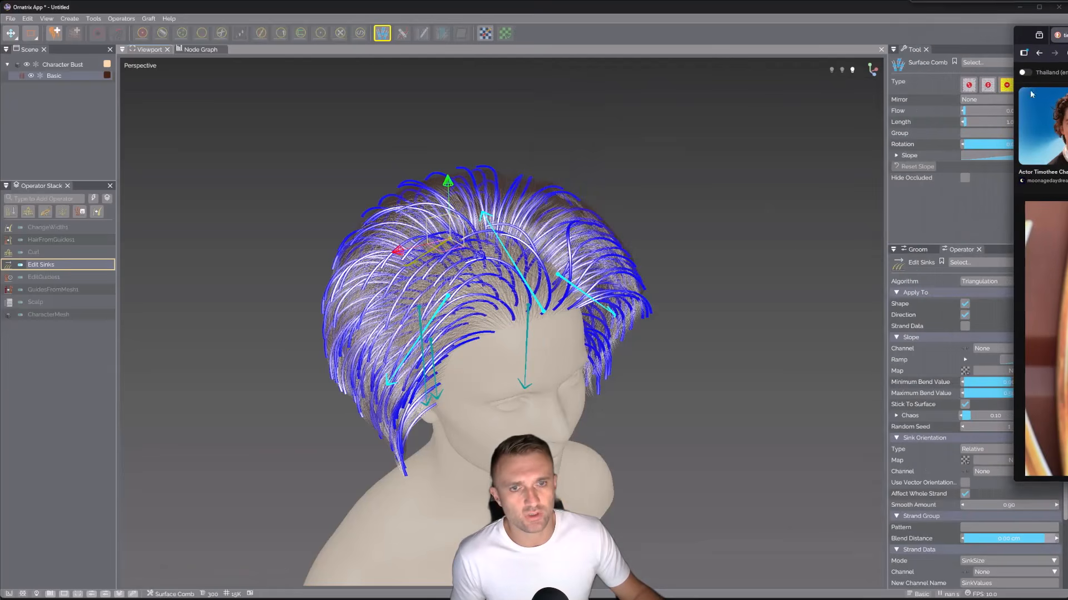
pyautogui.hotkey('alt', 'Tab')
# Draw a new sink on each side of the parting at the front hairline, sweeping the hair outward and down over the temples
pyautogui.moveTo(542, 315)
pyautogui.mouseDown()
pyautogui.moveTo(550, 328)
pyautogui.moveTo(505, 359)
pyautogui.mouseUp()
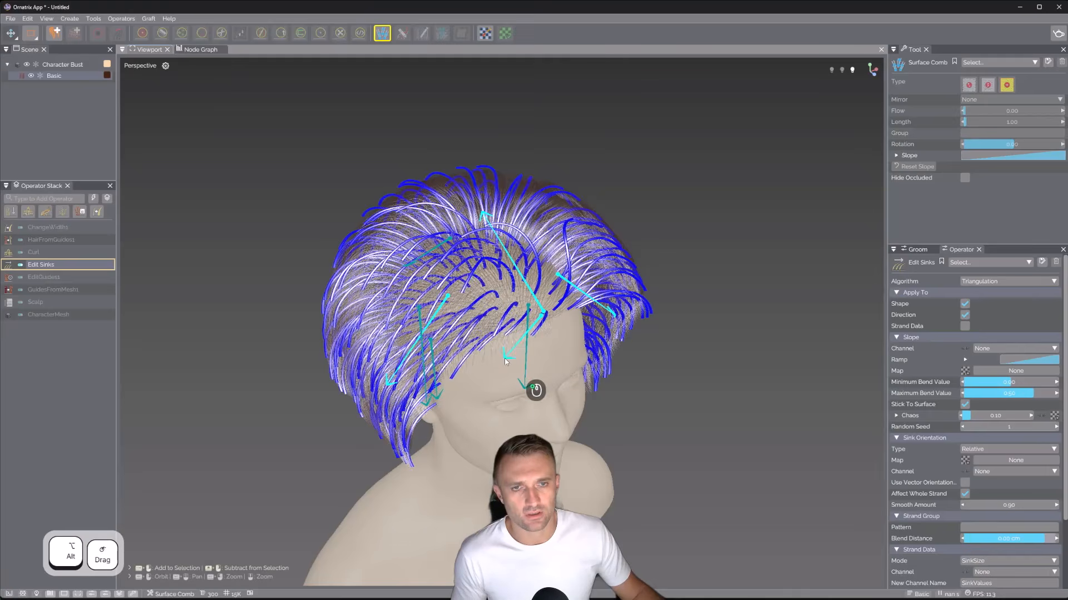
pyautogui.hotkey('ctrl', 'z')
pyautogui.keyDown('alt'); pyautogui.moveTo(591, 357); pyautogui.dragTo(596, 360); pyautogui.keyUp('alt')
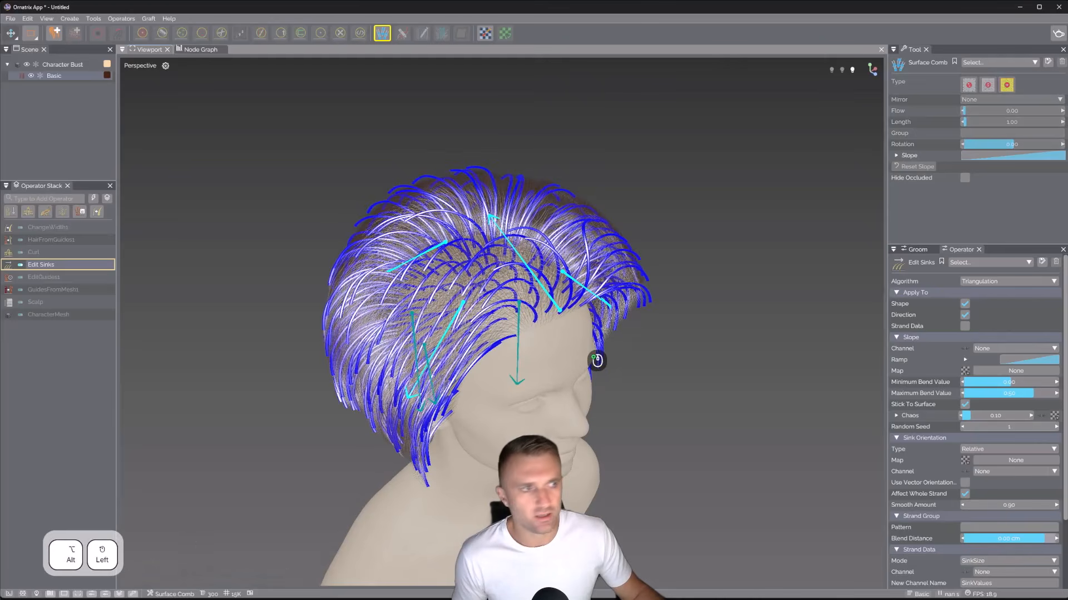
pyautogui.moveTo(543, 321); pyautogui.dragTo(527, 432)
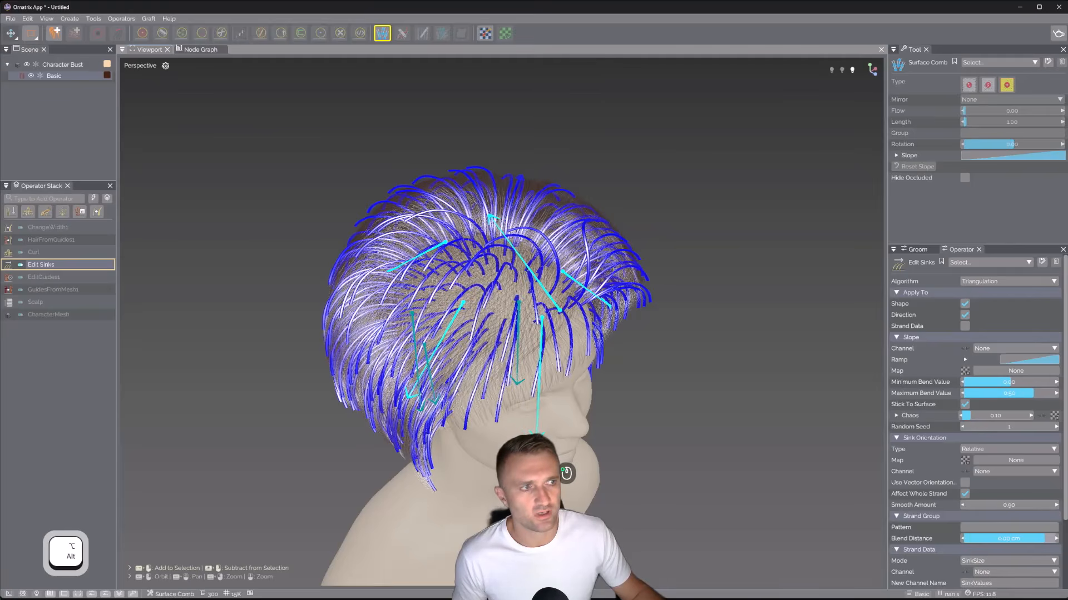
pyautogui.keyDown('alt'); pyautogui.moveTo(567, 400); pyautogui.dragTo(503, 318); pyautogui.keyUp('alt')
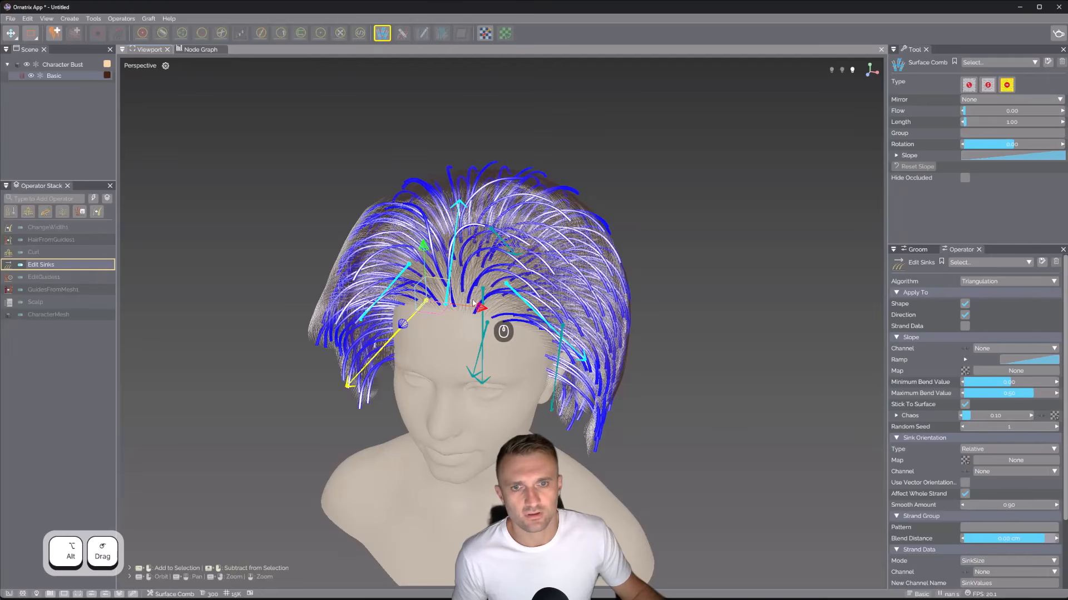
pyautogui.moveTo(467, 300)
pyautogui.mouseDown()
pyautogui.moveTo(522, 346)
pyautogui.moveTo(537, 407)
pyautogui.mouseUp()
pyautogui.keyDown('alt'); pyautogui.moveTo(519, 369); pyautogui.dragTo(555, 369, button='middle'); pyautogui.keyUp('alt')
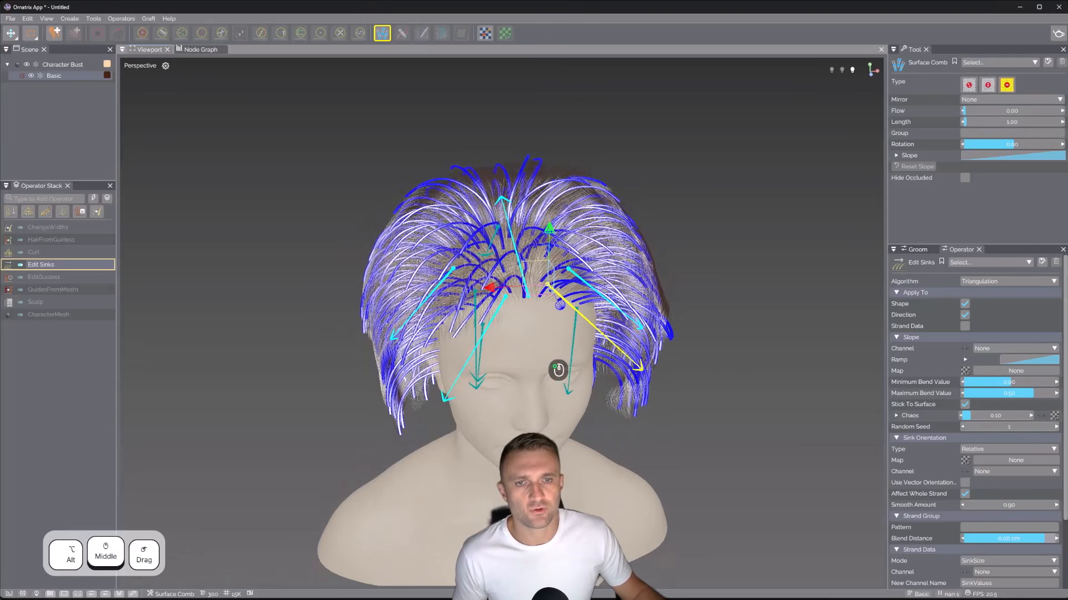
# In Edit Sinks, raise the Minimum Bend Value slightly above zero and set the Maximum Bend Value to 0.68
pyautogui.click(506, 296)
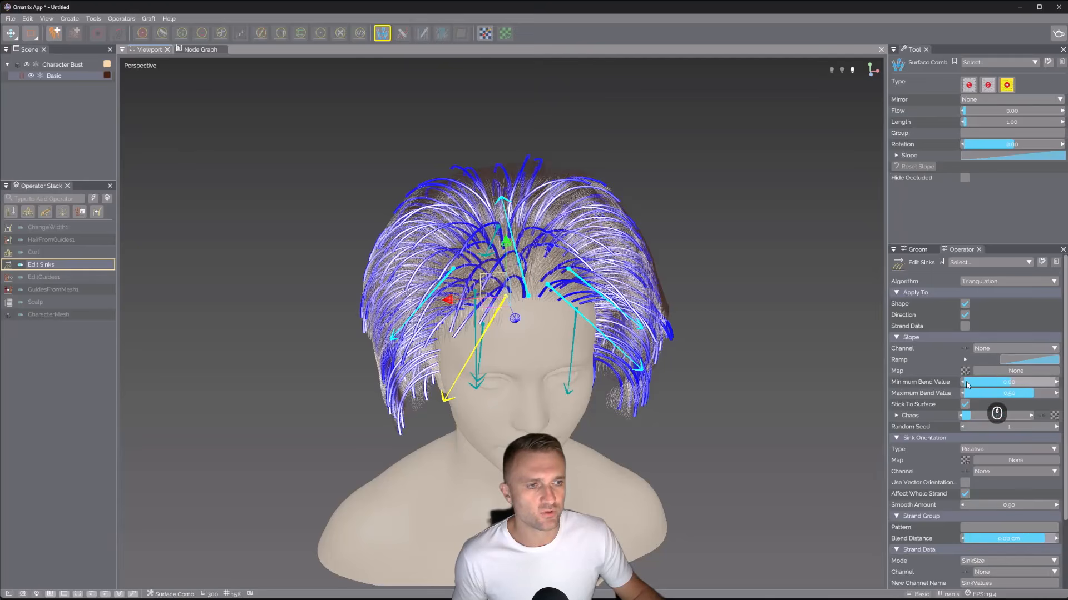
pyautogui.moveTo(1012, 384); pyautogui.dragTo(1012, 385)
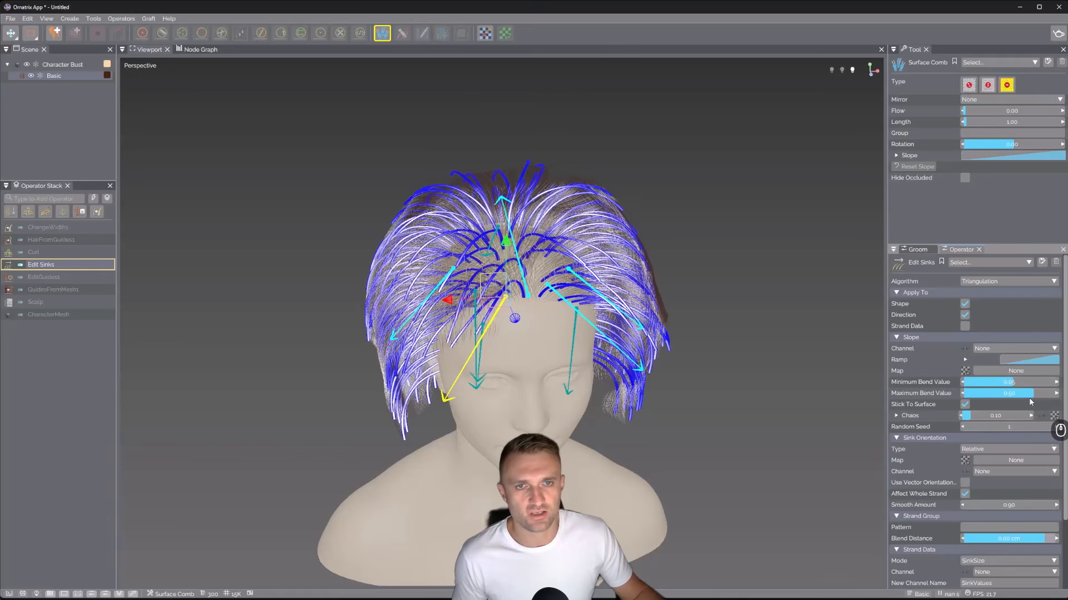
pyautogui.moveTo(1040, 397); pyautogui.dragTo(1042, 401)
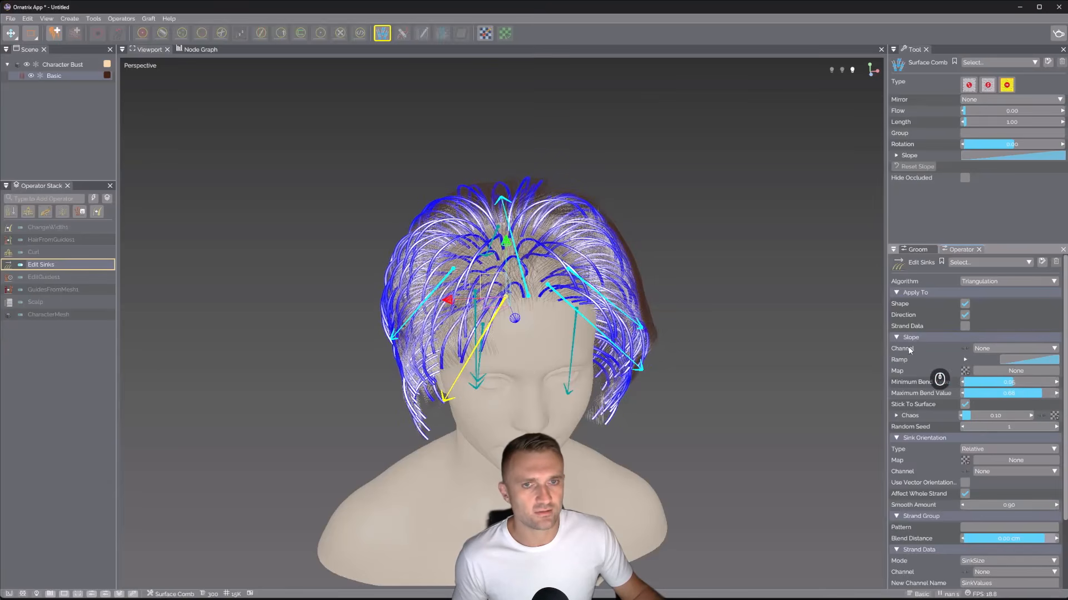
# Shape the Edit Sinks slope ramp with a middle point at position 0.513, value 0.350, and an end point value of 0.590
pyautogui.click(965, 361)
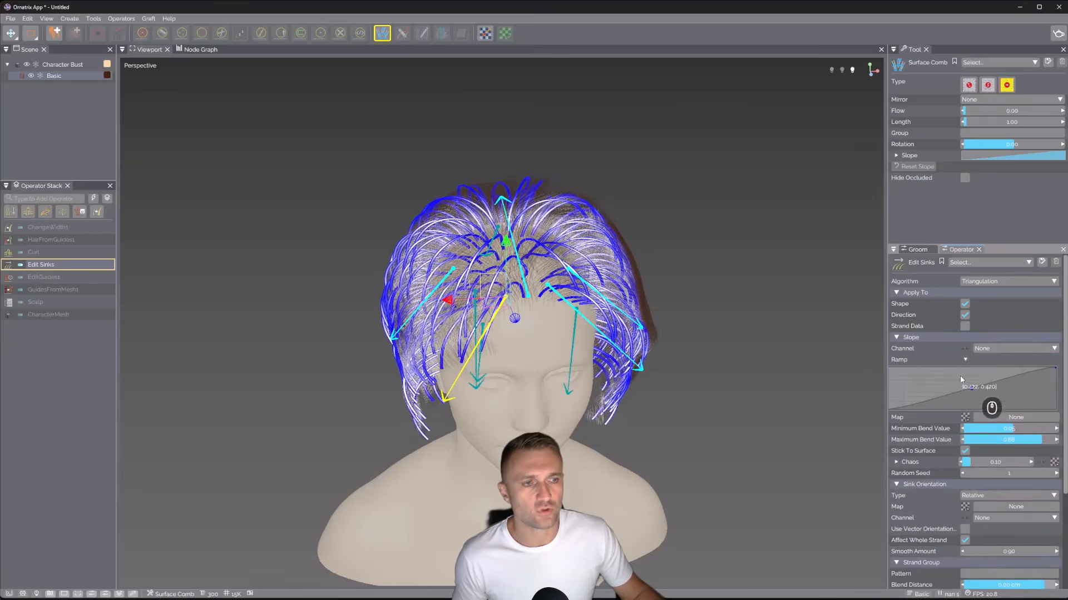
pyautogui.moveTo(972, 390)
pyautogui.moveTo(972, 389); pyautogui.dragTo(973, 395)
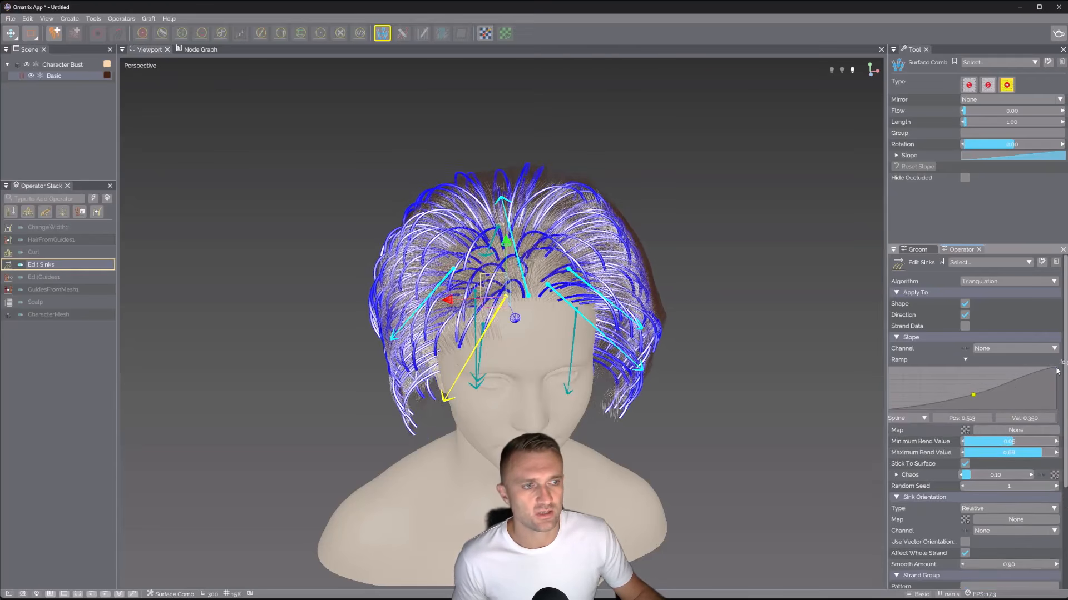
pyautogui.moveTo(1056, 384); pyautogui.dragTo(1057, 386)
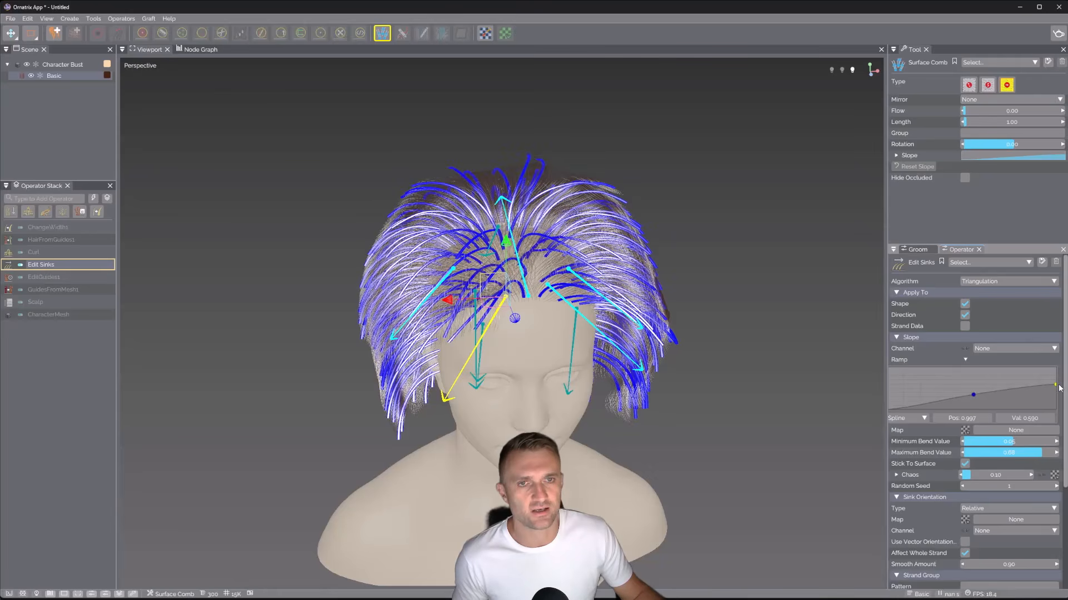
# For the selected front sink, raise the Slope curve's middle point to 0.850 and its end point to 1.000
pyautogui.click(896, 156)
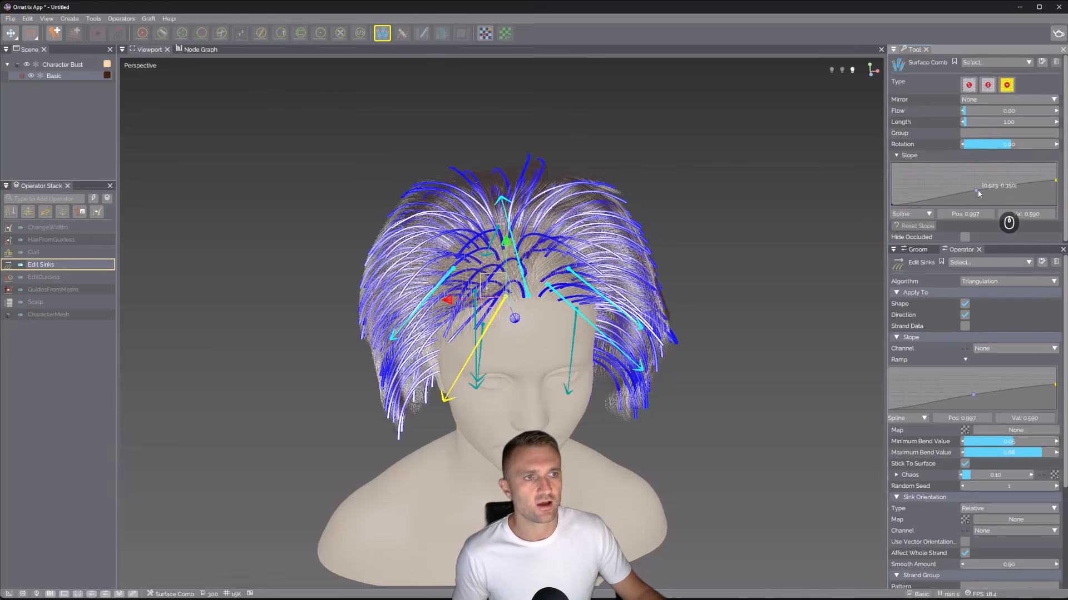
pyautogui.moveTo(976, 191); pyautogui.dragTo(977, 172)
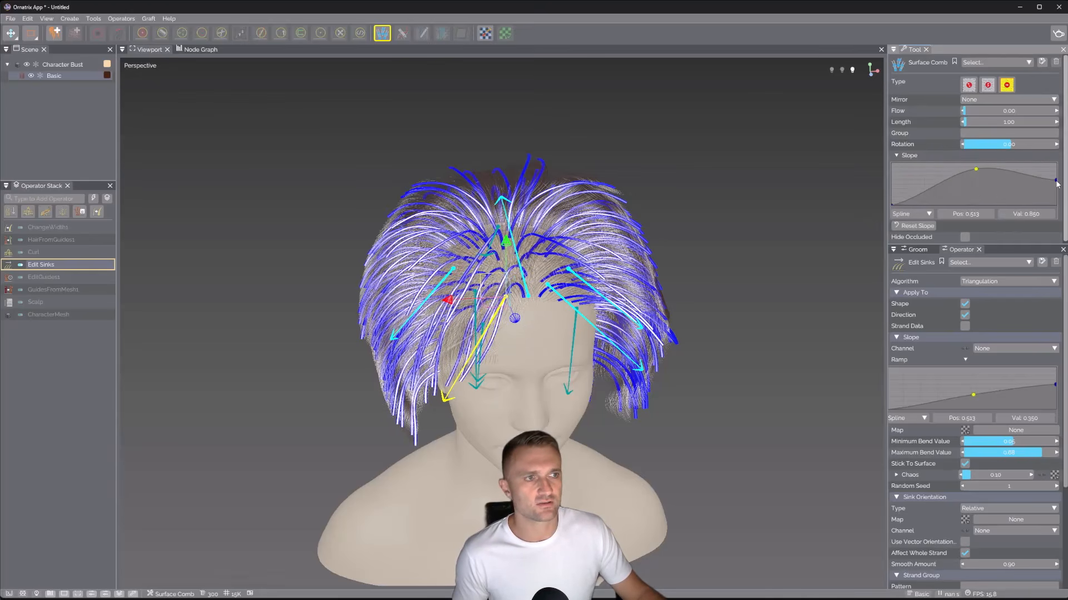
pyautogui.moveTo(1058, 179); pyautogui.dragTo(1058, 165)
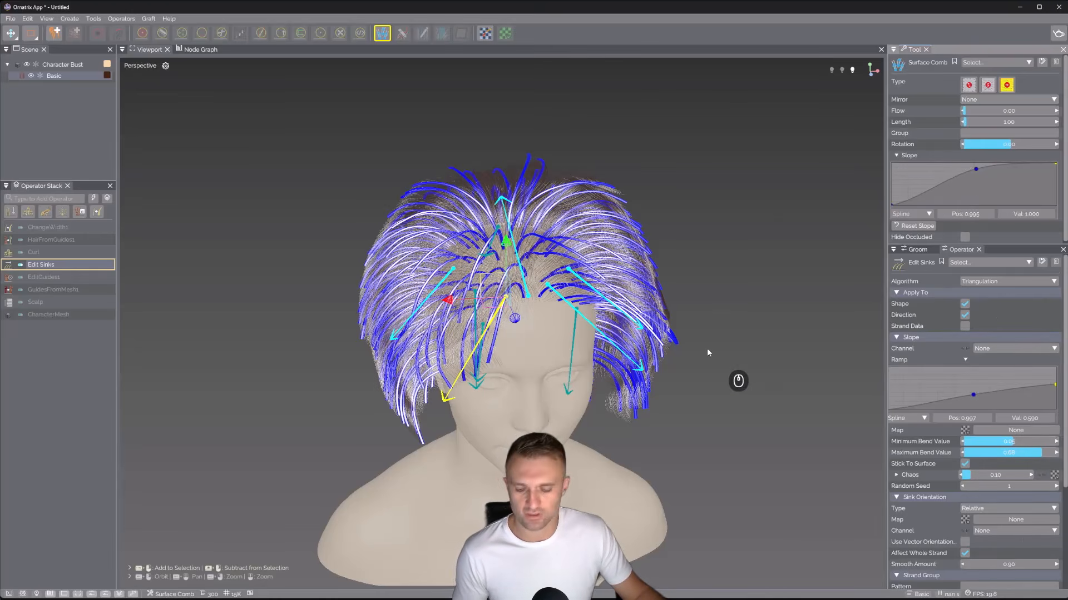
pyautogui.press('alt')
pyautogui.keyDown('alt'); pyautogui.moveTo(680, 298); pyautogui.dragTo(396, 418); pyautogui.keyUp('alt')
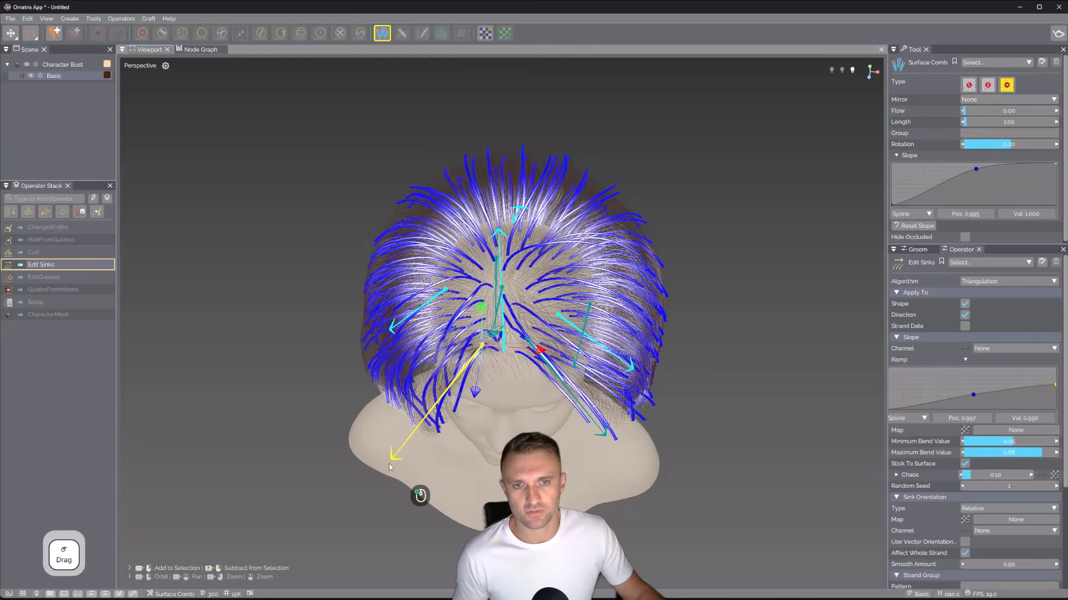
pyautogui.keyDown('alt'); pyautogui.moveTo(396, 464); pyautogui.dragTo(562, 344); pyautogui.keyUp('alt')
# Select the front sink across the parting, raise its Slope curve's middle point and shift it towards the root, and set the end point to 0.930
pyautogui.click(520, 272)
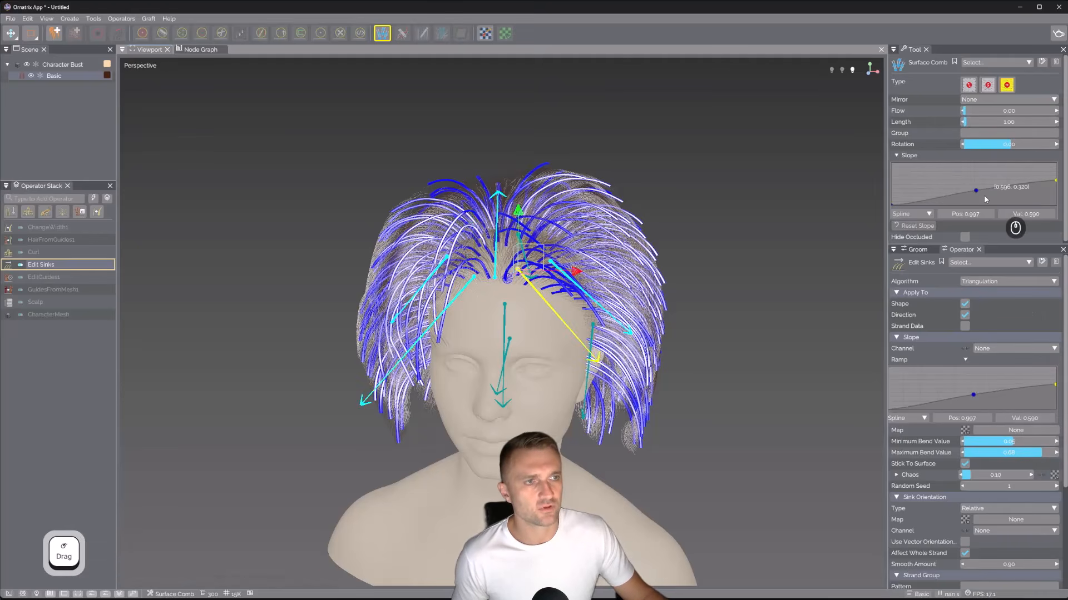
pyautogui.moveTo(977, 192); pyautogui.dragTo(977, 180)
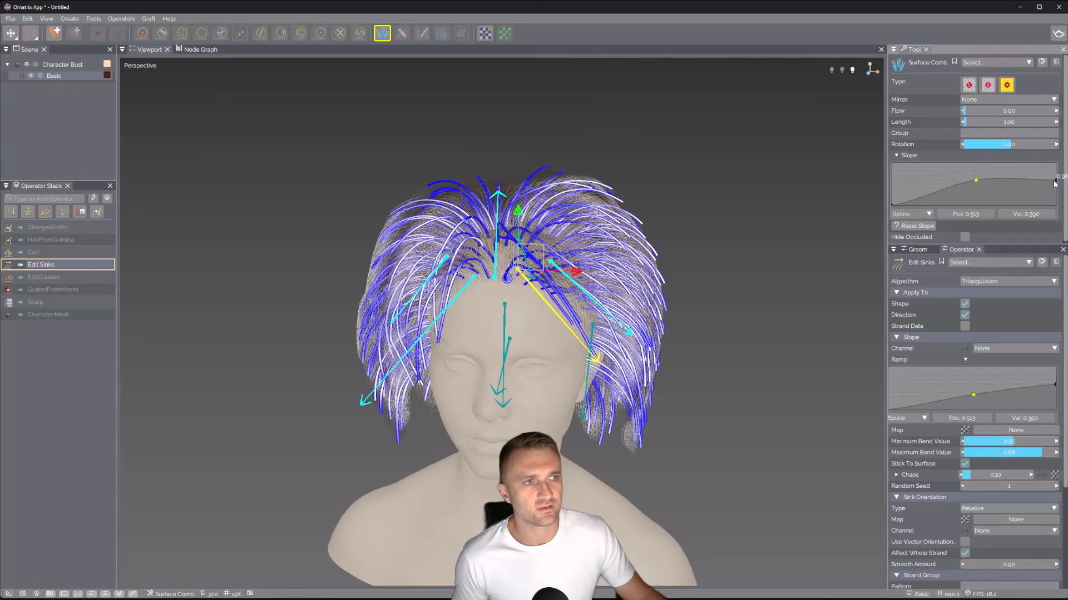
pyautogui.moveTo(1056, 169); pyautogui.dragTo(1059, 162)
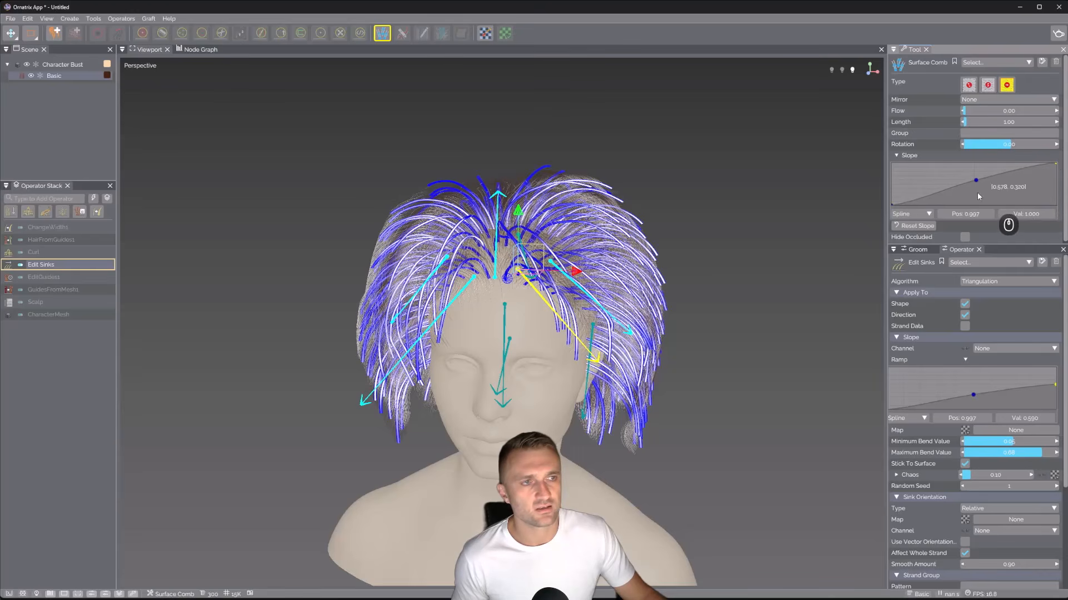
pyautogui.moveTo(977, 183); pyautogui.dragTo(959, 185)
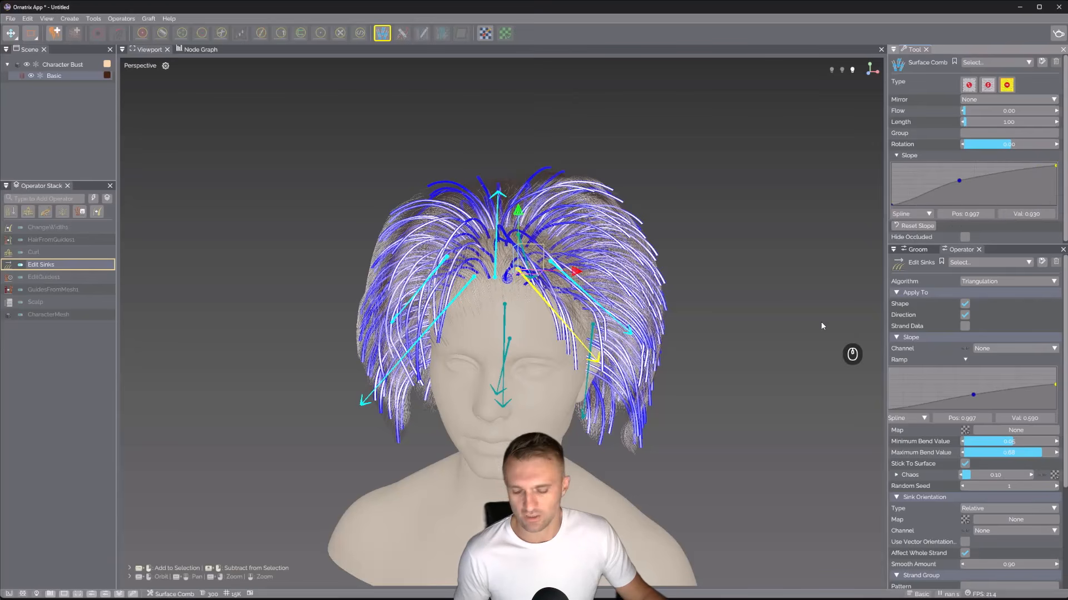
# Inspect the combed fringe from several angles and show the full hair at ChangeWidth1
pyautogui.keyDown('alt'); pyautogui.moveTo(671, 319); pyautogui.dragTo(670, 303); pyautogui.keyUp('alt')
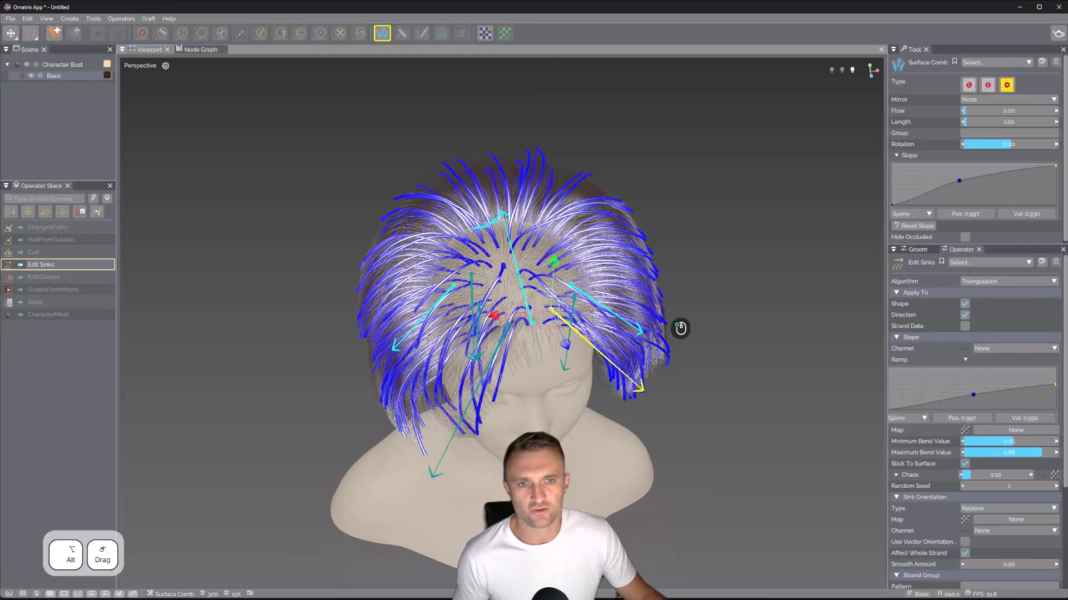
pyautogui.keyDown('alt'); pyautogui.moveTo(678, 328); pyautogui.dragTo(670, 340, button='right'); pyautogui.keyUp('alt')
pyautogui.keyDown('alt'); pyautogui.moveTo(670, 340); pyautogui.dragTo(573, 331); pyautogui.keyUp('alt')
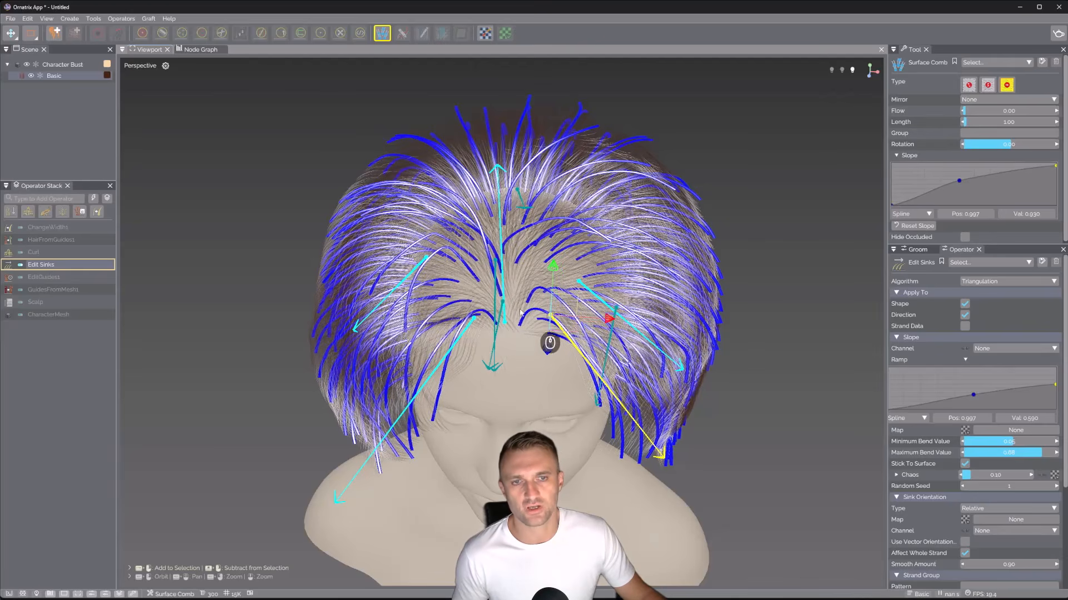
pyautogui.keyDown('alt'); pyautogui.moveTo(641, 358); pyautogui.dragTo(539, 275); pyautogui.keyUp('alt')
pyautogui.click(65, 229)
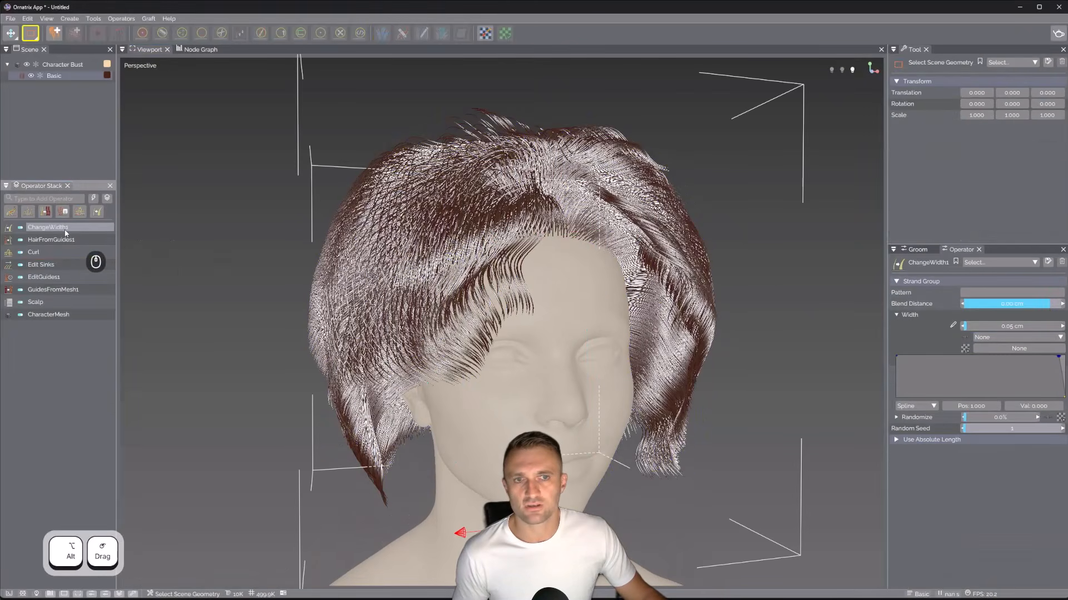
pyautogui.keyDown('alt'); pyautogui.moveTo(643, 305); pyautogui.dragTo(185, 315); pyautogui.keyUp('alt')
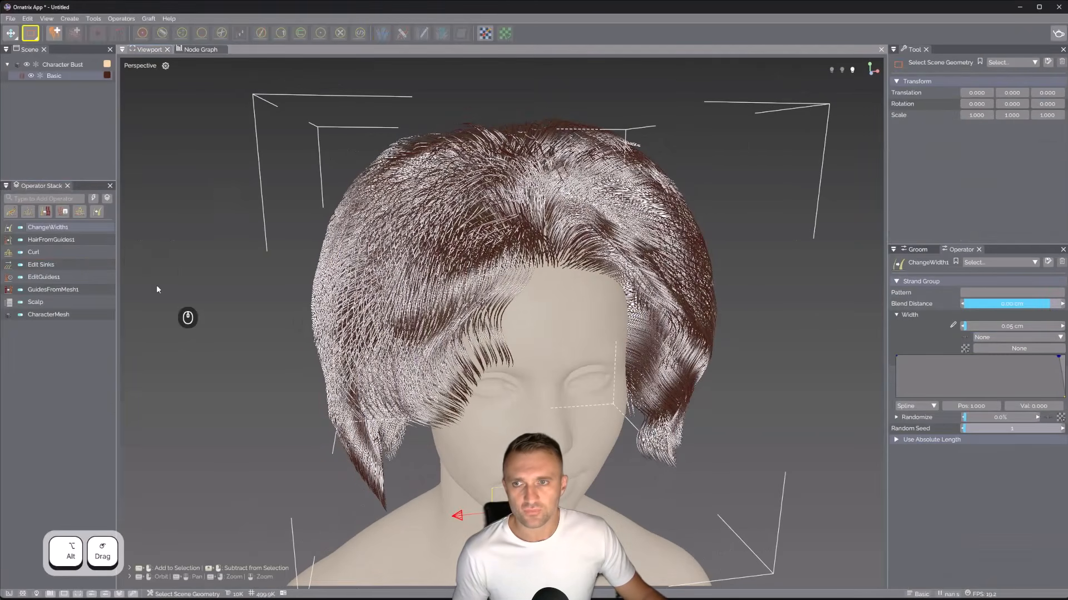
# Display only the Focused operator and compare the guides at Curl, Edit Sinks and EditGuides1
pyautogui.click(53, 251)
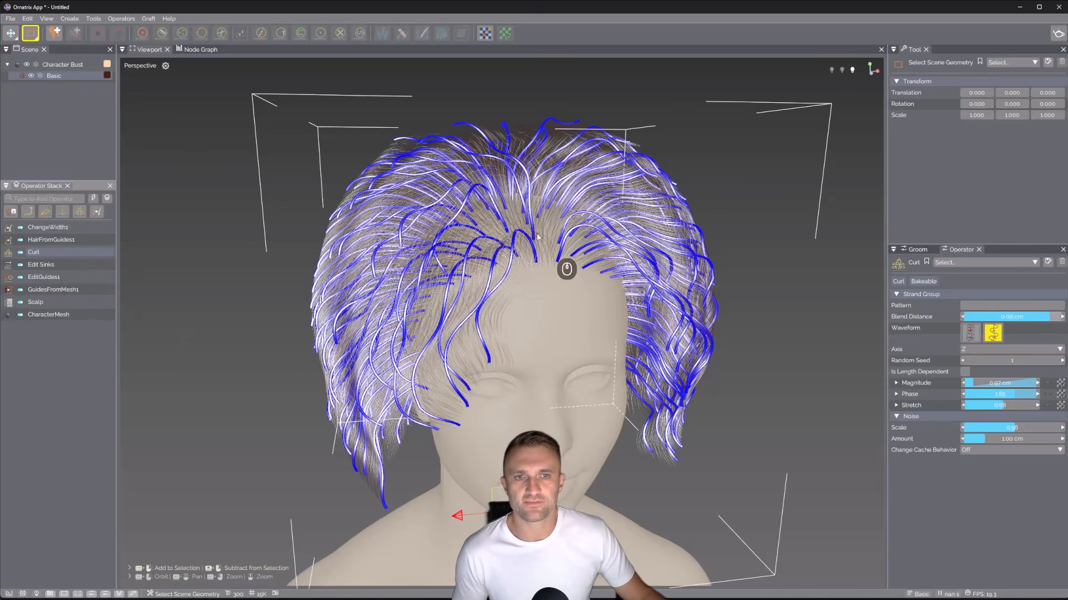
pyautogui.click(107, 199)
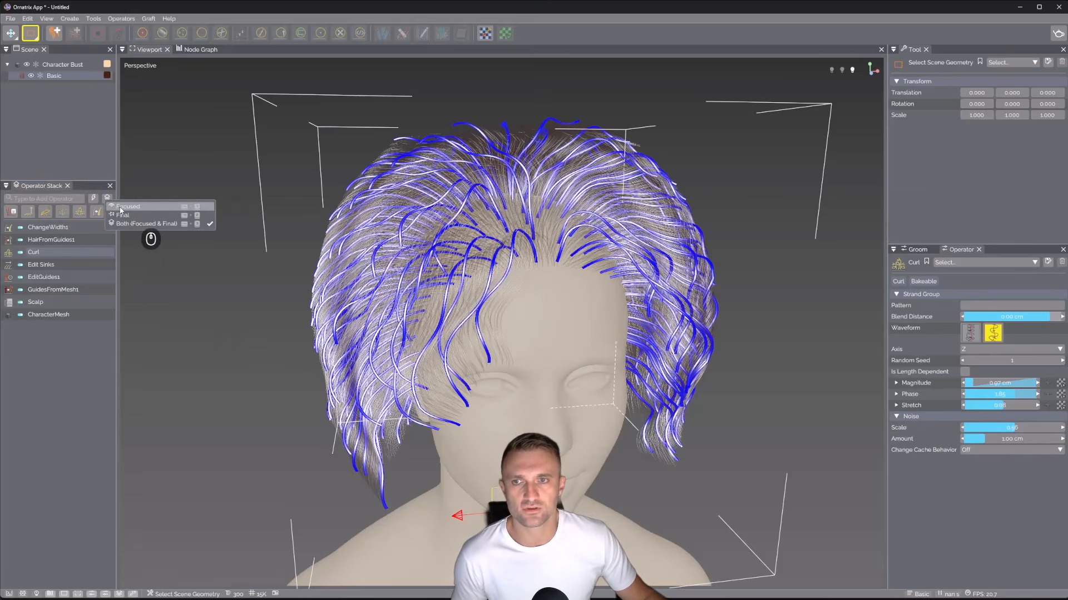
pyautogui.click(121, 209)
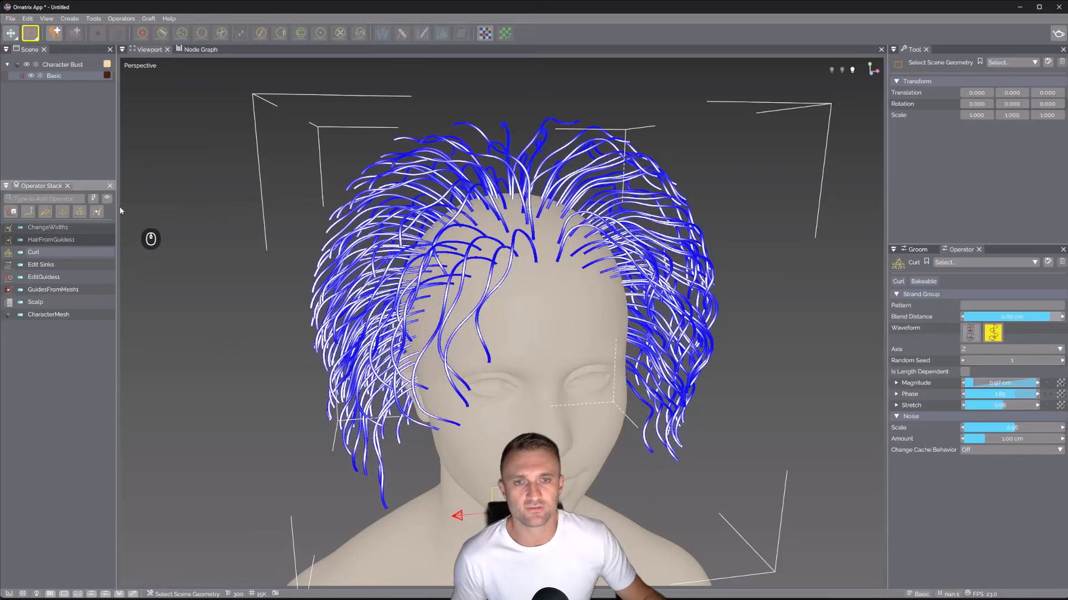
pyautogui.click(47, 266)
pyautogui.click(47, 278)
pyautogui.click(44, 265)
pyautogui.click(42, 251)
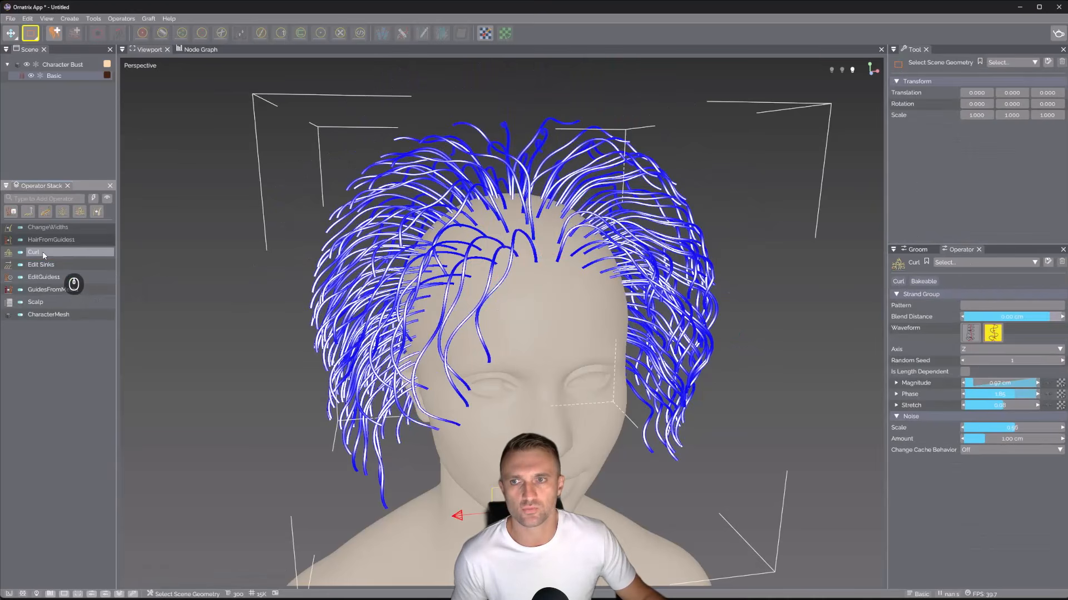
# Show only the Final hair result with Curl selected, and restore the Both (Focused & Final) display
pyautogui.click(107, 198)
pyautogui.click(122, 216)
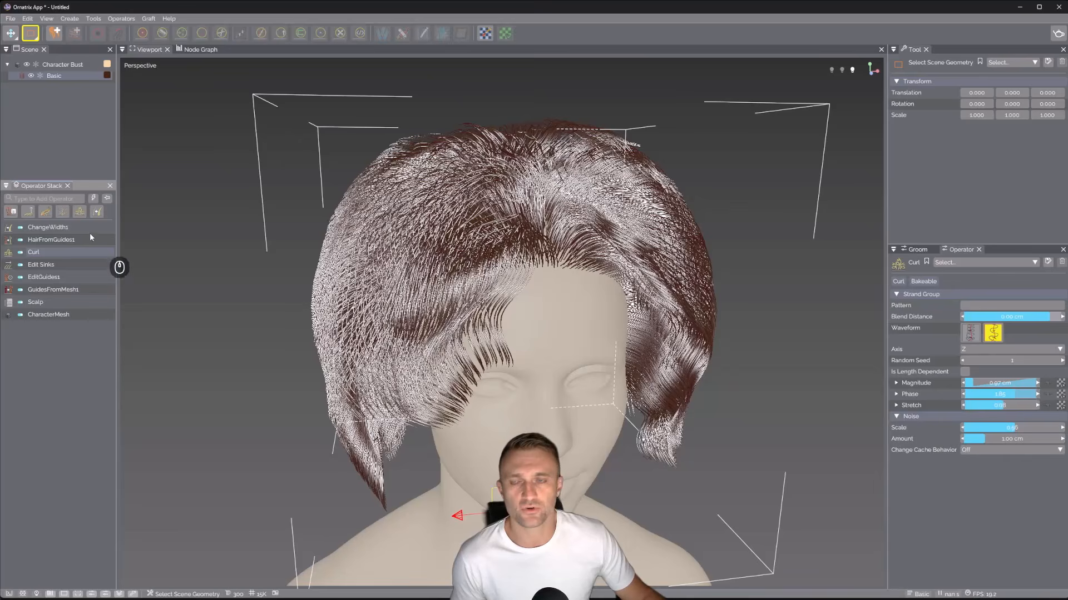
pyautogui.click(107, 199)
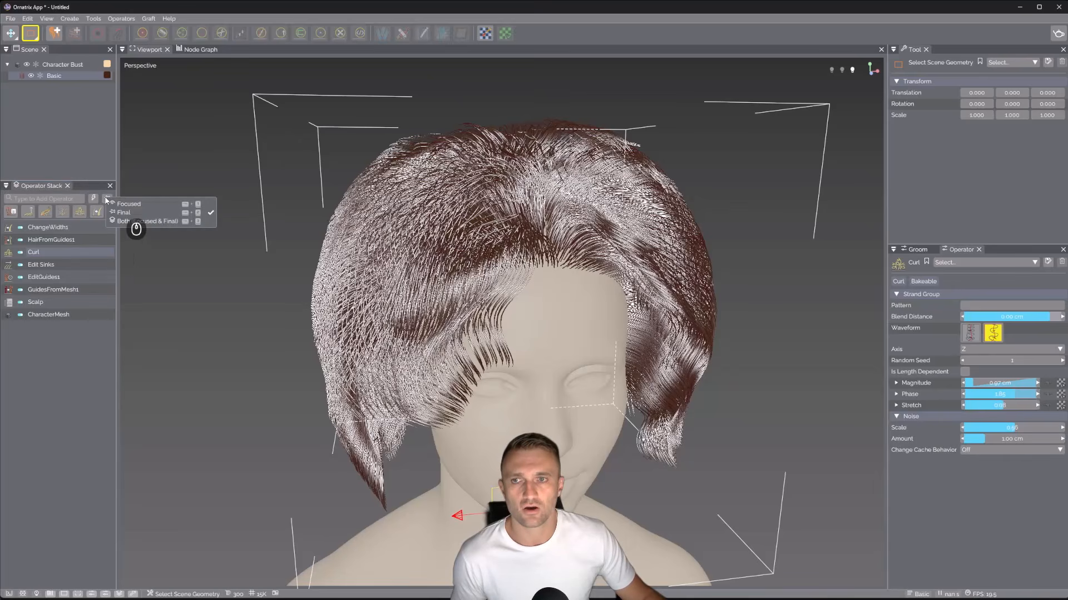
pyautogui.click(137, 226)
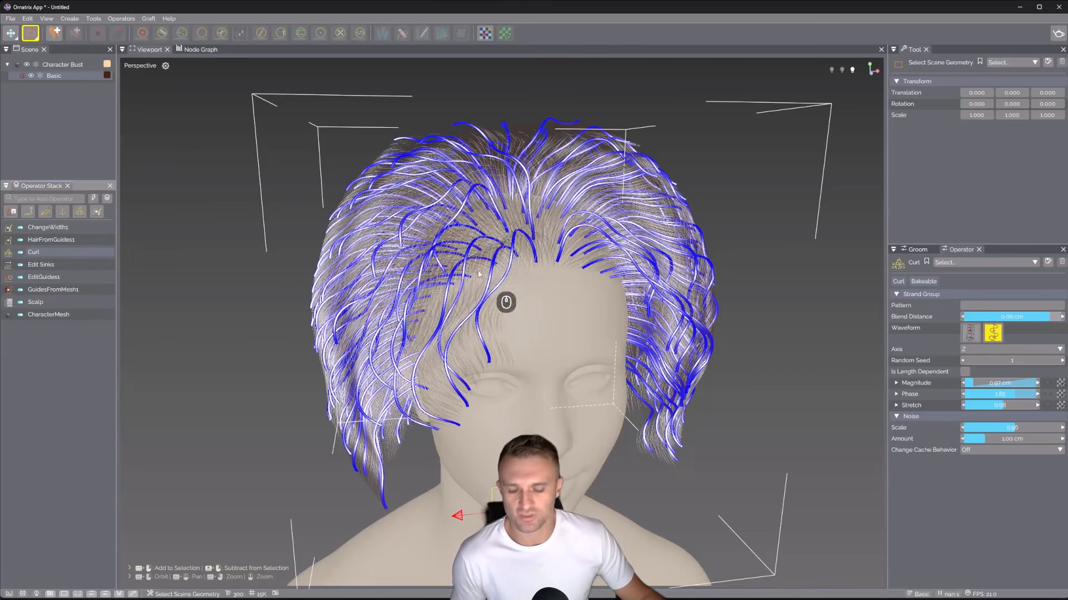
# Add a Clump operator above ChangeWidth1 in the operator stack
pyautogui.keyDown('alt'); pyautogui.moveTo(564, 281); pyautogui.dragTo(474, 241); pyautogui.keyUp('alt')
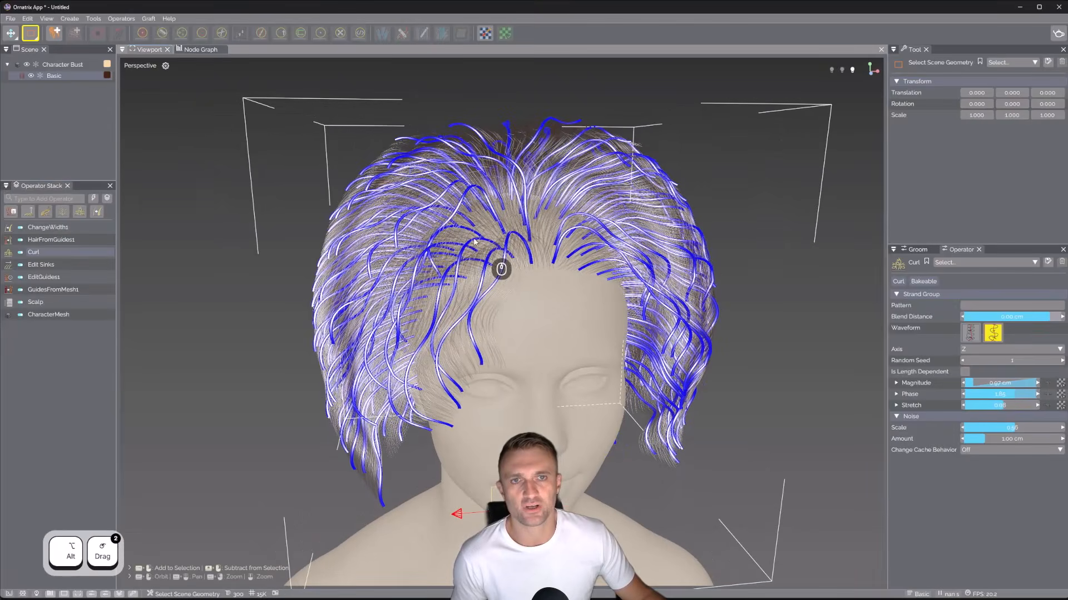
pyautogui.click(49, 228)
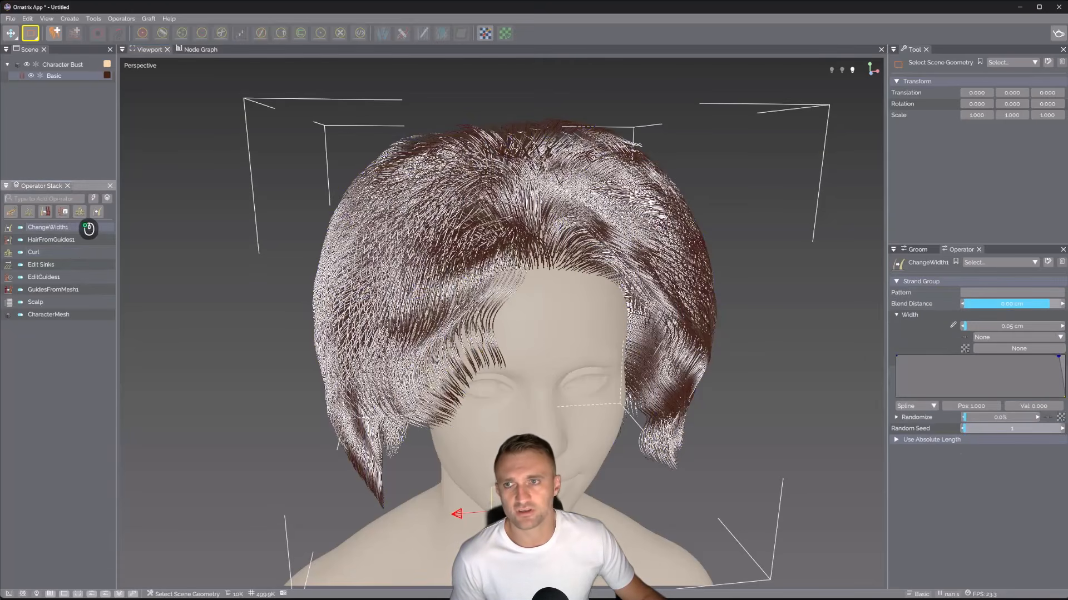
pyautogui.click(59, 199)
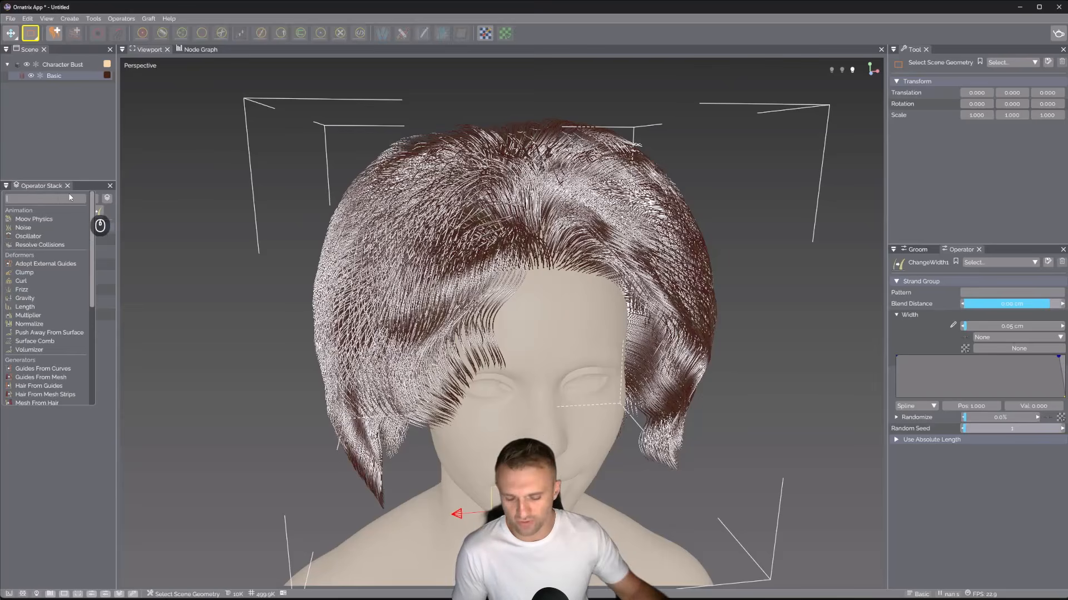
pyautogui.write('clump')
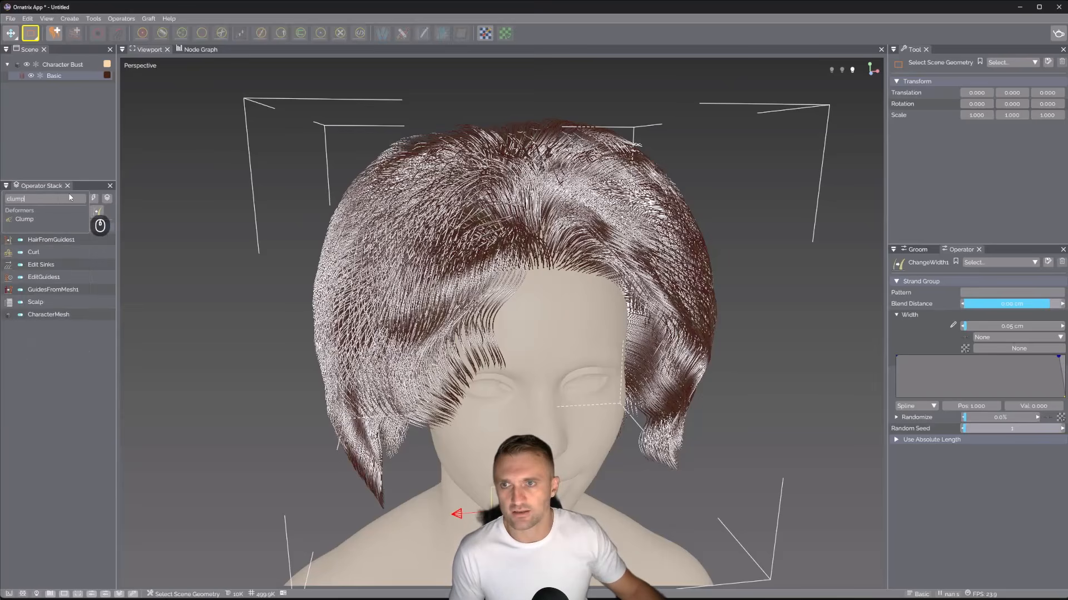
pyautogui.click(61, 220)
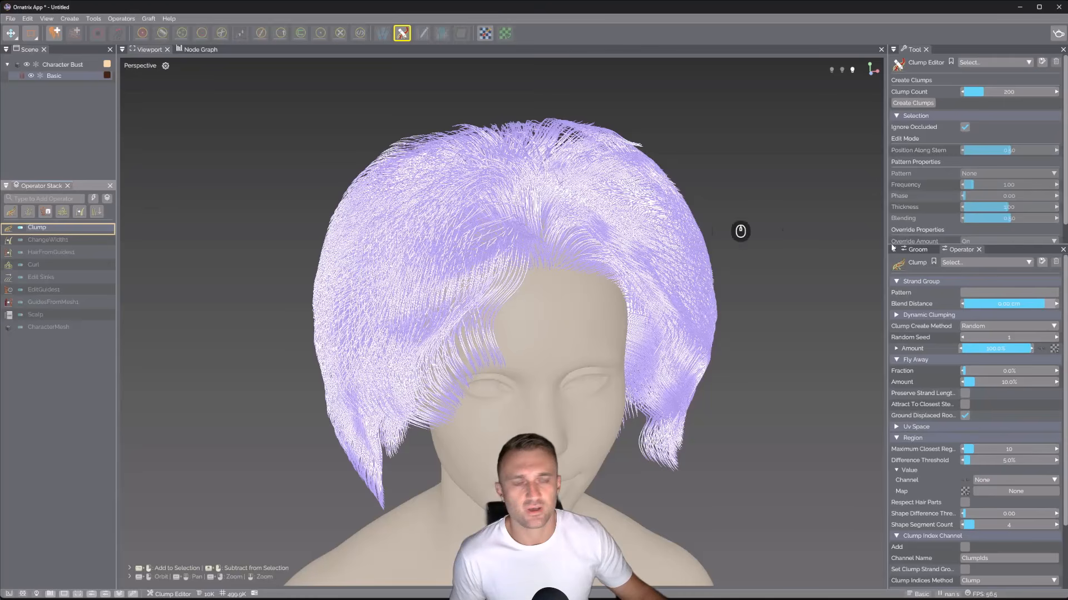
# Bring in the browser's reference photo, examine how its hair separates into clumps, and move the photo out of view
pyautogui.scroll(-2, 936, 393)
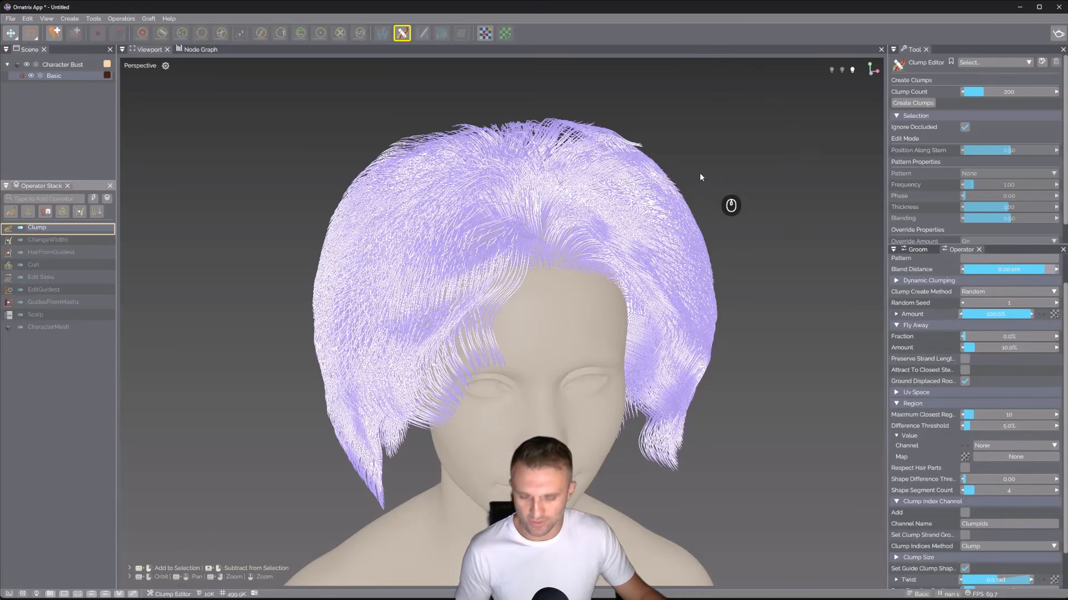
pyautogui.hotkey('ctrl', 'alt')
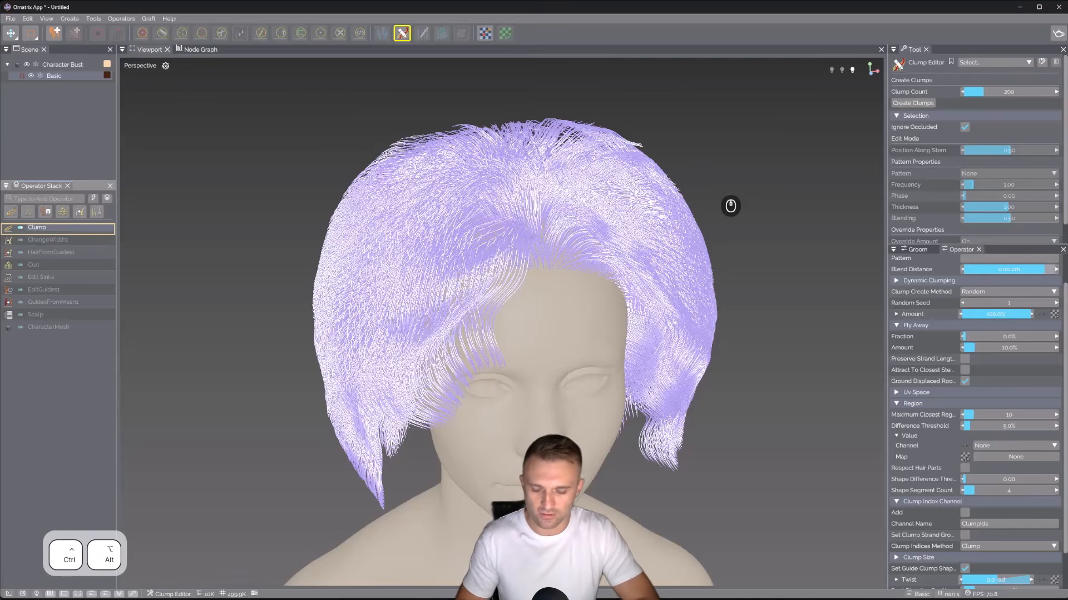
pyautogui.hotkey('ctrl', 'alt', 'h')
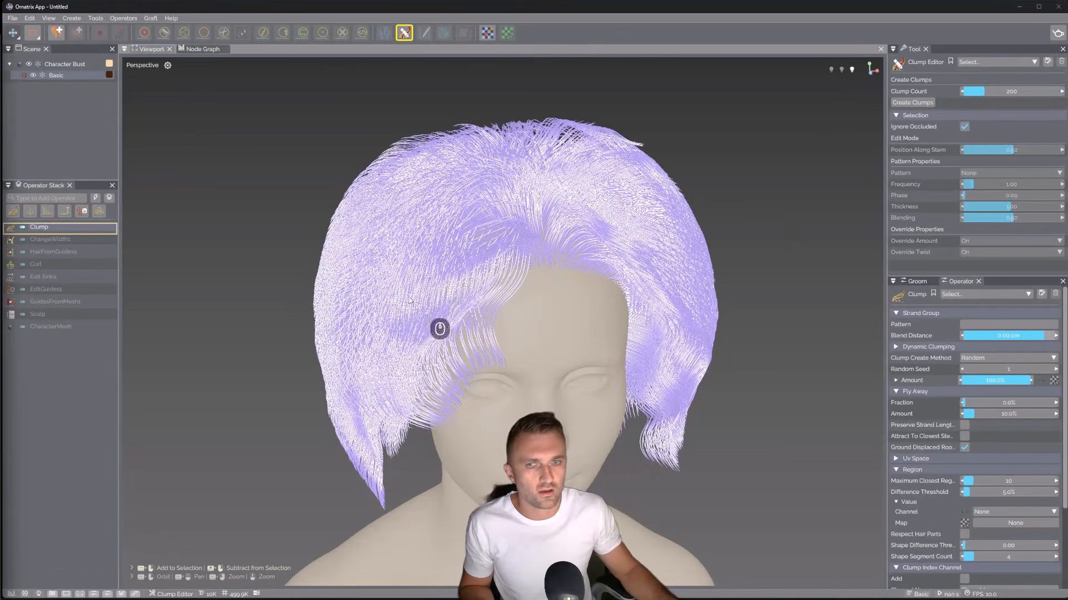
pyautogui.moveTo(1067, 112); pyautogui.dragTo(656, 108)
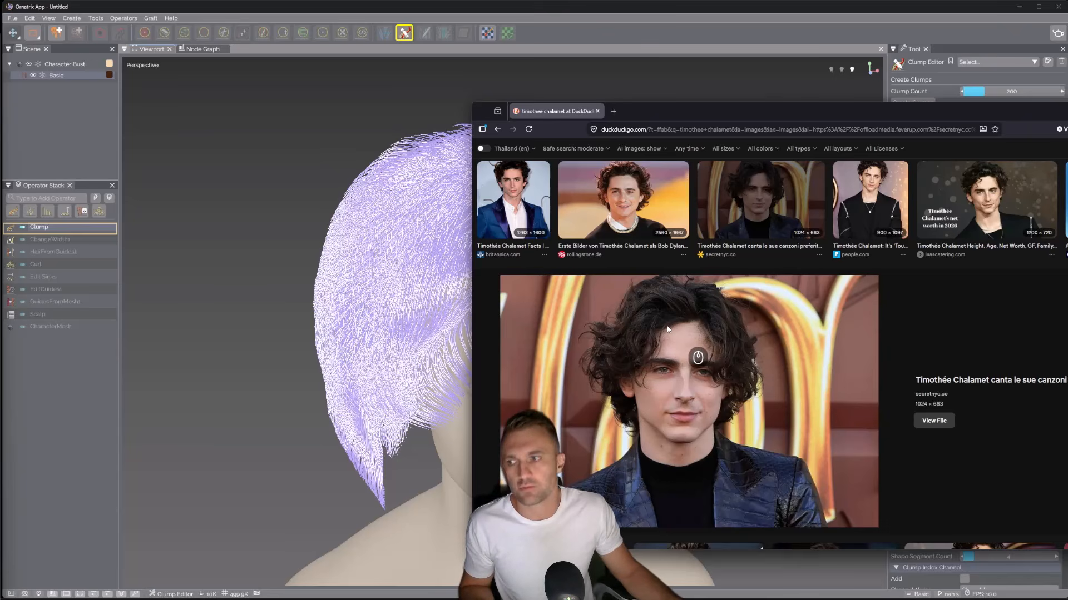
pyautogui.moveTo(639, 109); pyautogui.dragTo(1067, 110)
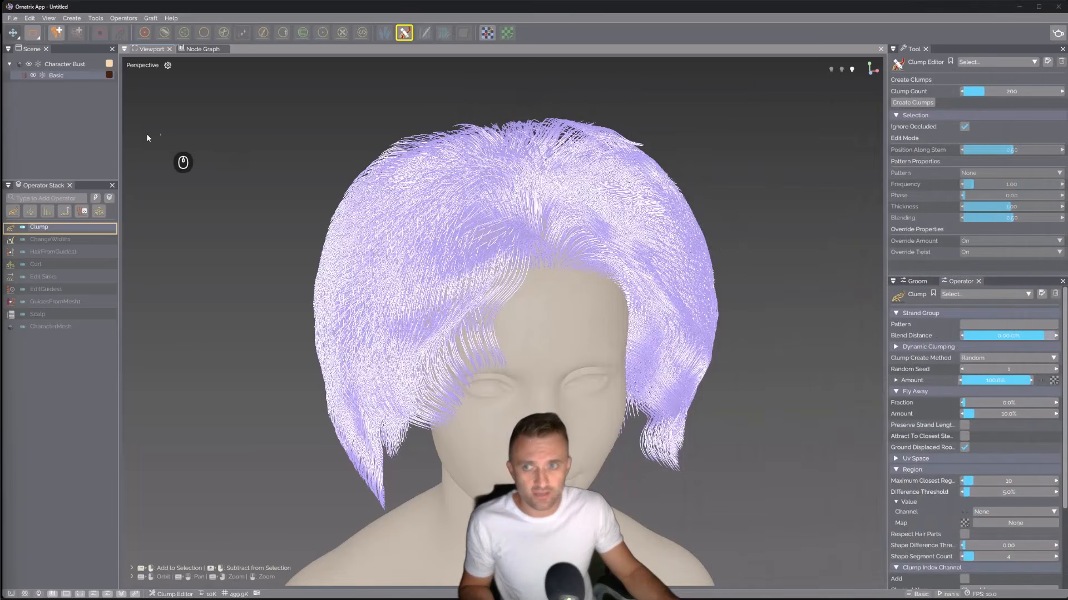
# Enable Dynamic Clumping on the Clump operator, raise its Clump Count and check the clumps along the hairline
pyautogui.click(894, 347)
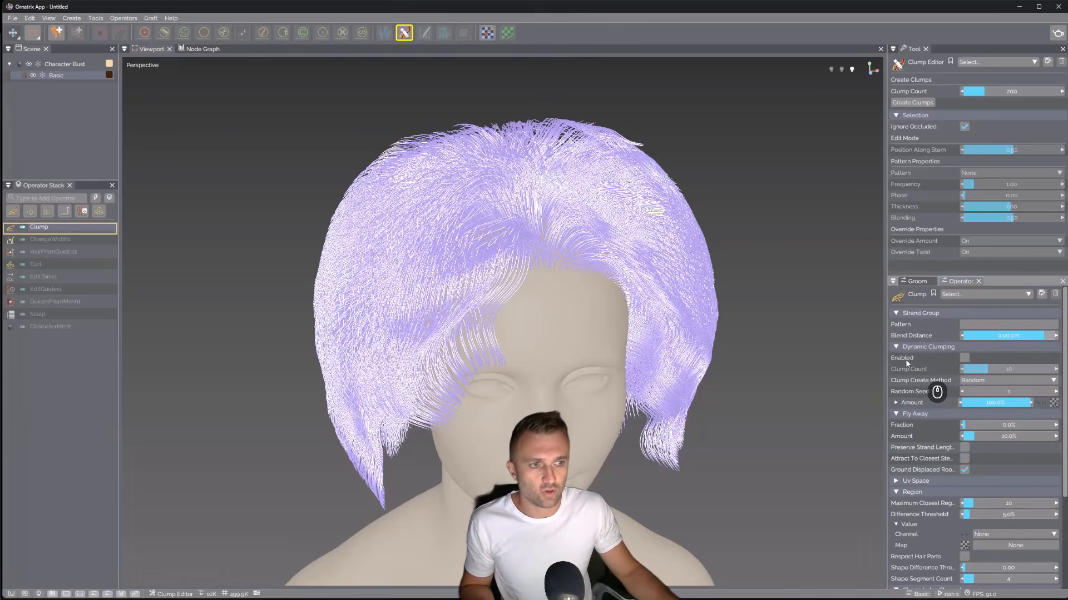
pyautogui.click(964, 359)
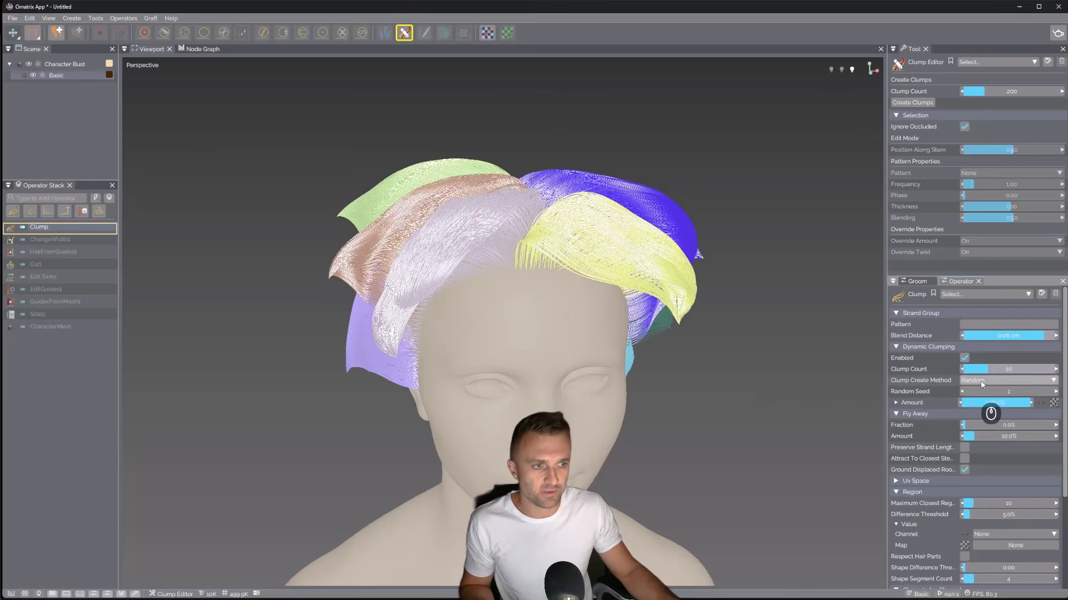
pyautogui.moveTo(989, 370)
pyautogui.mouseDown()
pyautogui.moveTo(1035, 371)
pyautogui.moveTo(993, 372)
pyautogui.moveTo(1008, 371)
pyautogui.mouseUp()
pyautogui.keyDown('alt'); pyautogui.moveTo(546, 274); pyautogui.dragTo(532, 293); pyautogui.keyUp('alt')
pyautogui.scroll(5, 520, 325)
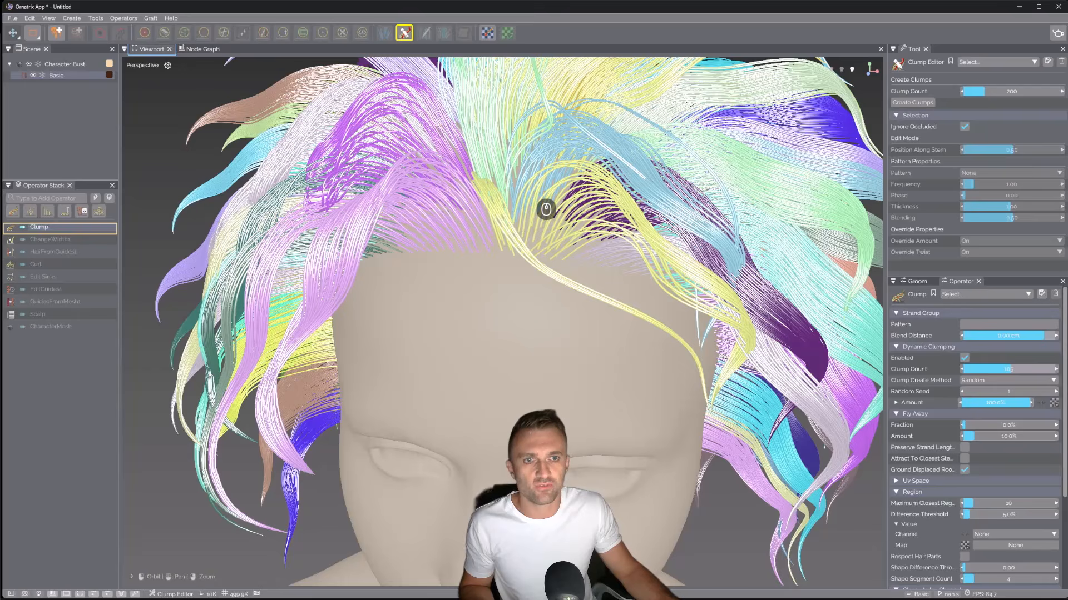
pyautogui.keyDown('alt'); pyautogui.moveTo(513, 179); pyautogui.dragTo(510, 203); pyautogui.keyUp('alt')
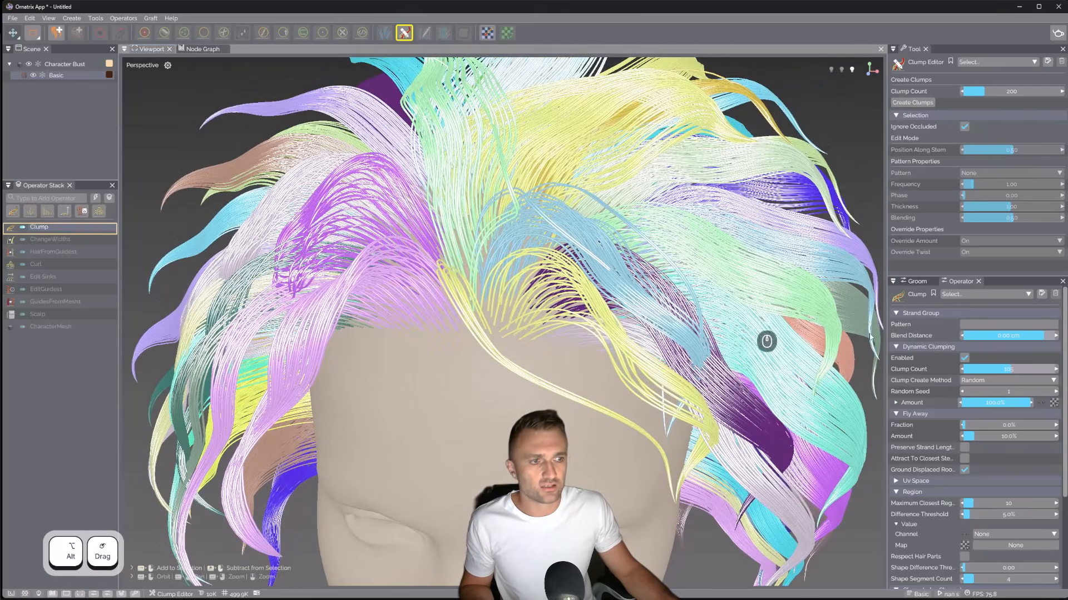
# Set the Clump Create Method to Guides and compare the clumps with the reference photo
pyautogui.click(962, 381)
pyautogui.click(981, 409)
pyautogui.keyDown('alt'); pyautogui.moveTo(666, 347); pyautogui.dragTo(580, 316); pyautogui.keyUp('alt')
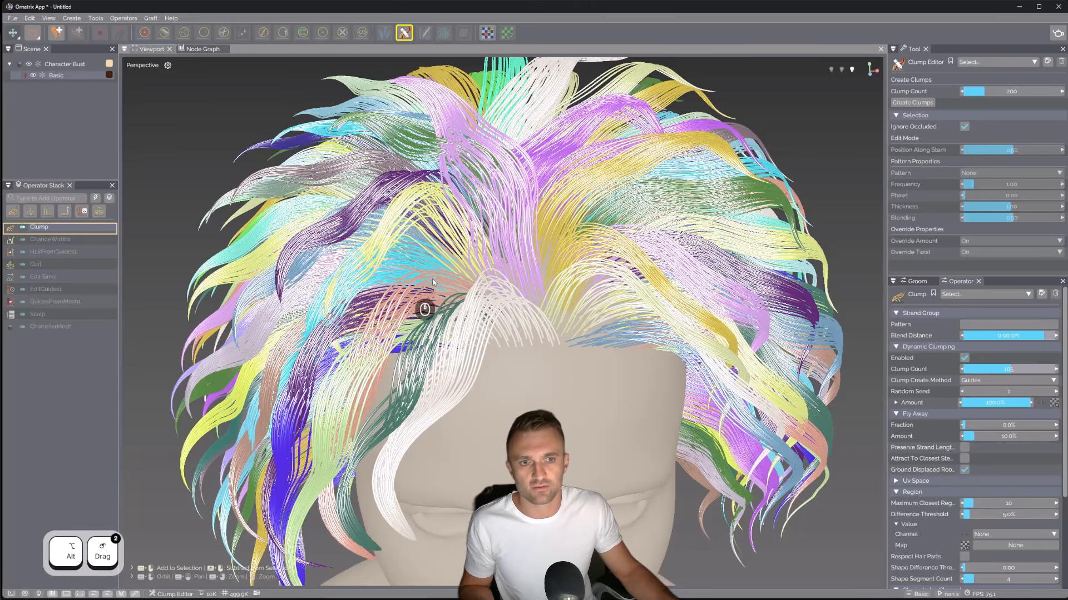
pyautogui.keyDown('alt'); pyautogui.moveTo(476, 290); pyautogui.dragTo(490, 286); pyautogui.keyUp('alt')
pyautogui.keyDown('alt'); pyautogui.moveTo(490, 286); pyautogui.dragTo(488, 274, button='right'); pyautogui.keyUp('alt')
pyautogui.keyDown('alt'); pyautogui.moveTo(518, 305); pyautogui.dragTo(511, 294); pyautogui.keyUp('alt')
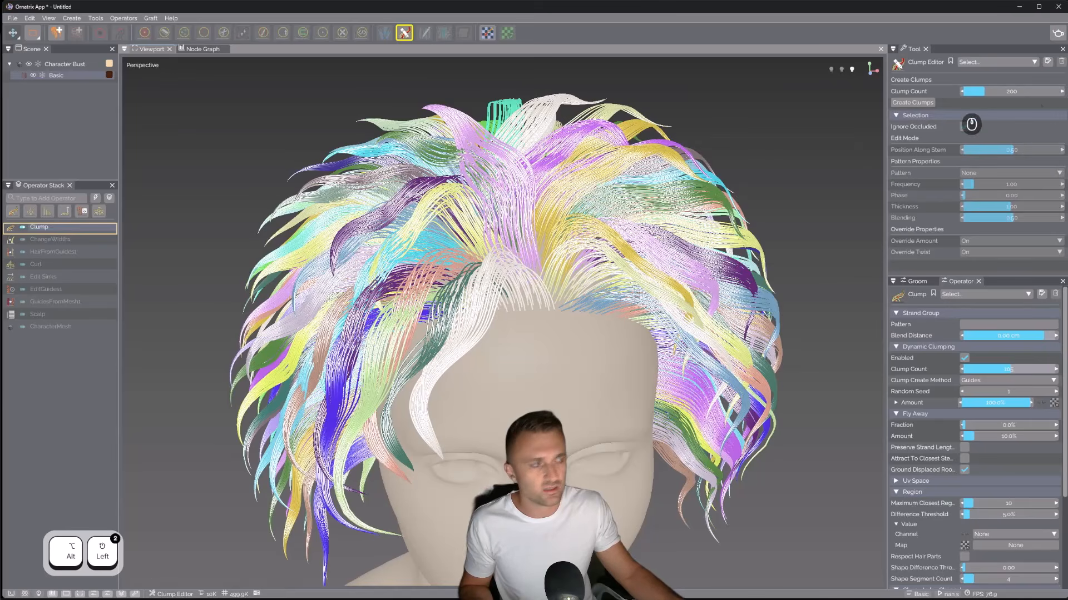
pyautogui.moveTo(1067, 139); pyautogui.dragTo(793, 108)
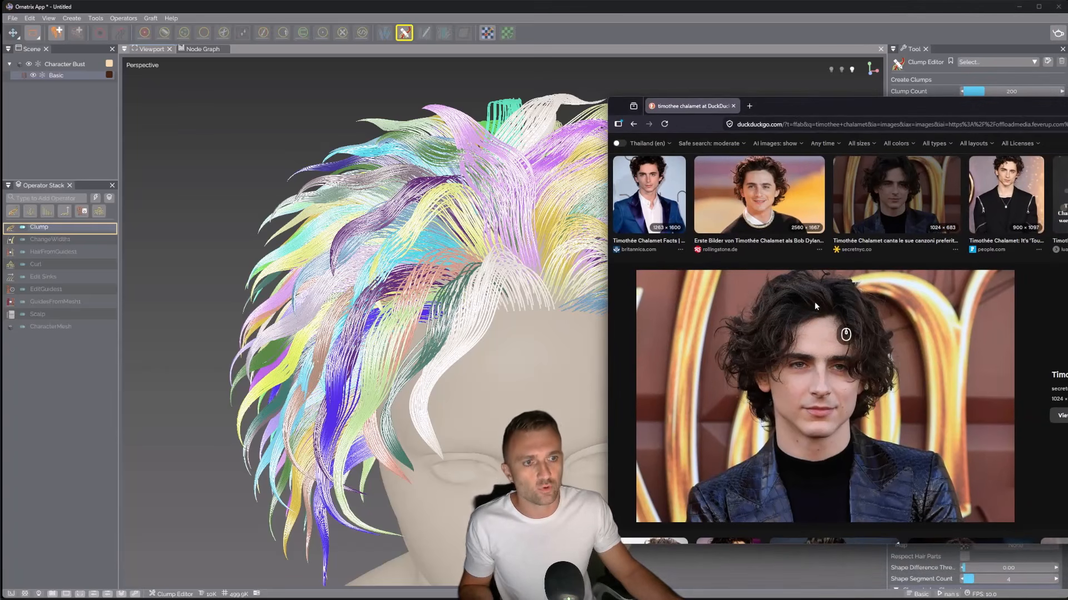
pyautogui.moveTo(790, 111); pyautogui.dragTo(1067, 111)
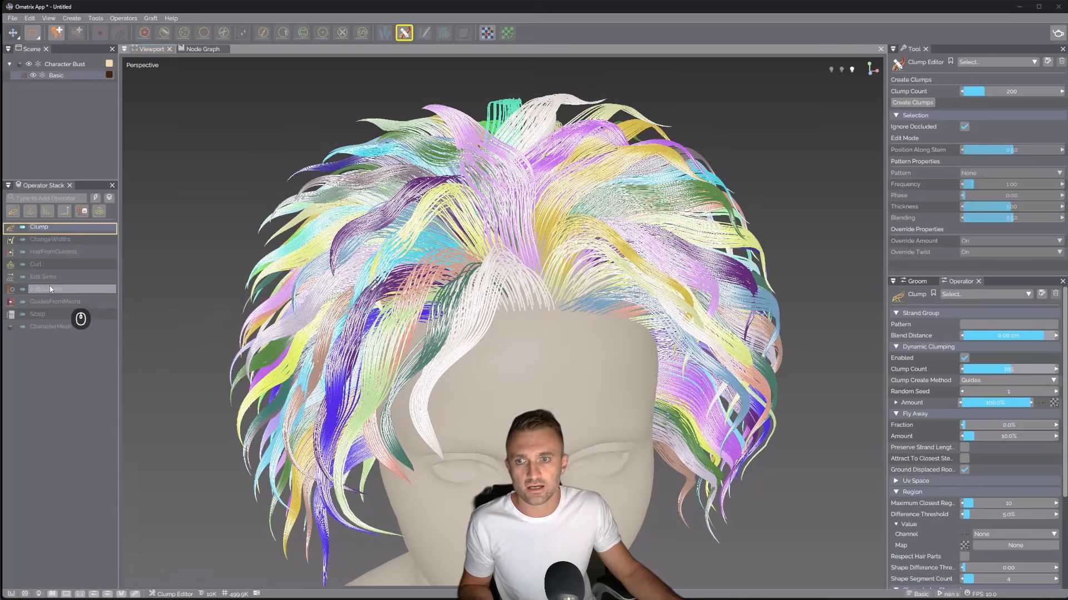
# Display only the Final hair and reduce the Root Count of GuidesFromMesh1 to 97
pyautogui.click(54, 301)
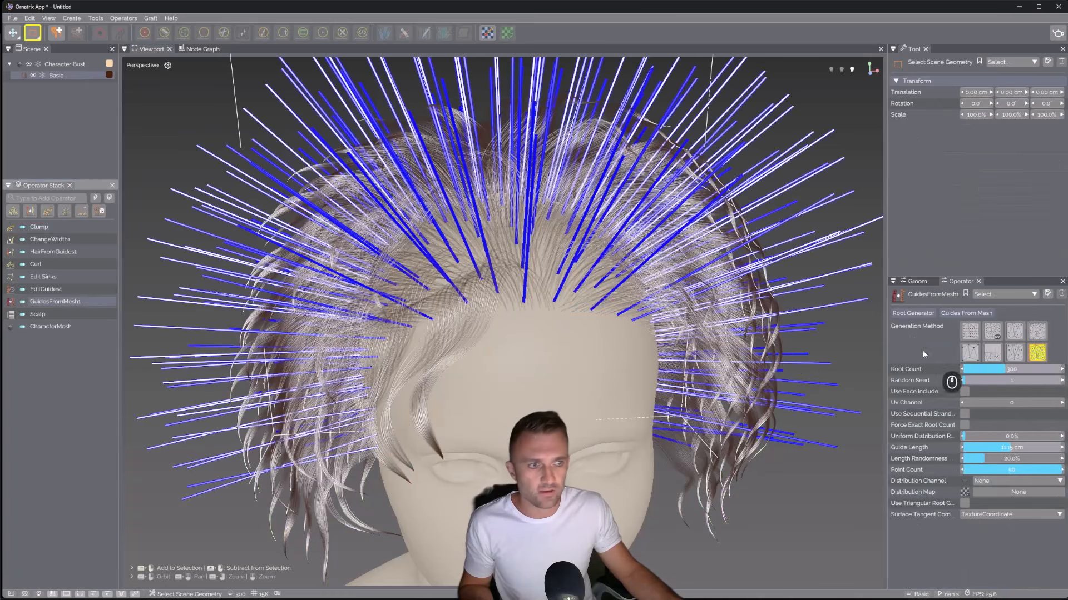
pyautogui.moveTo(1005, 370); pyautogui.dragTo(1001, 372)
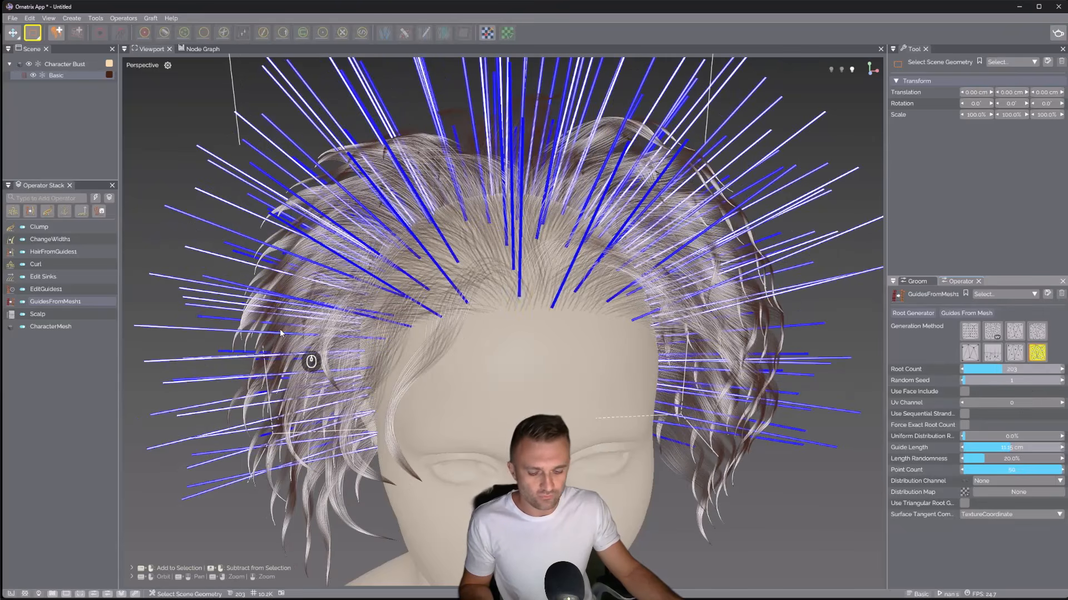
pyautogui.click(109, 203)
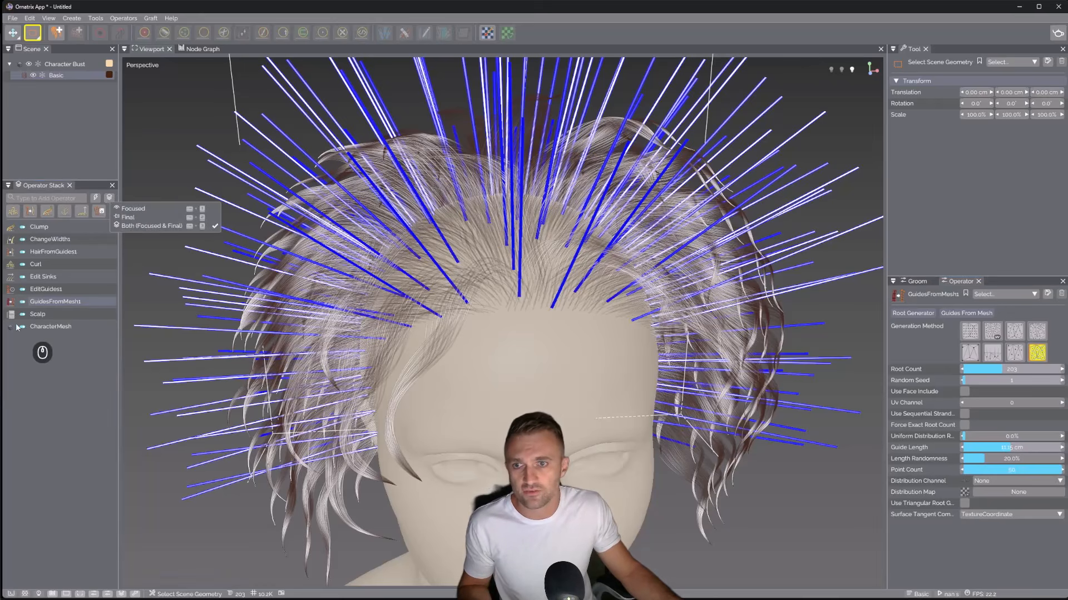
pyautogui.click(138, 219)
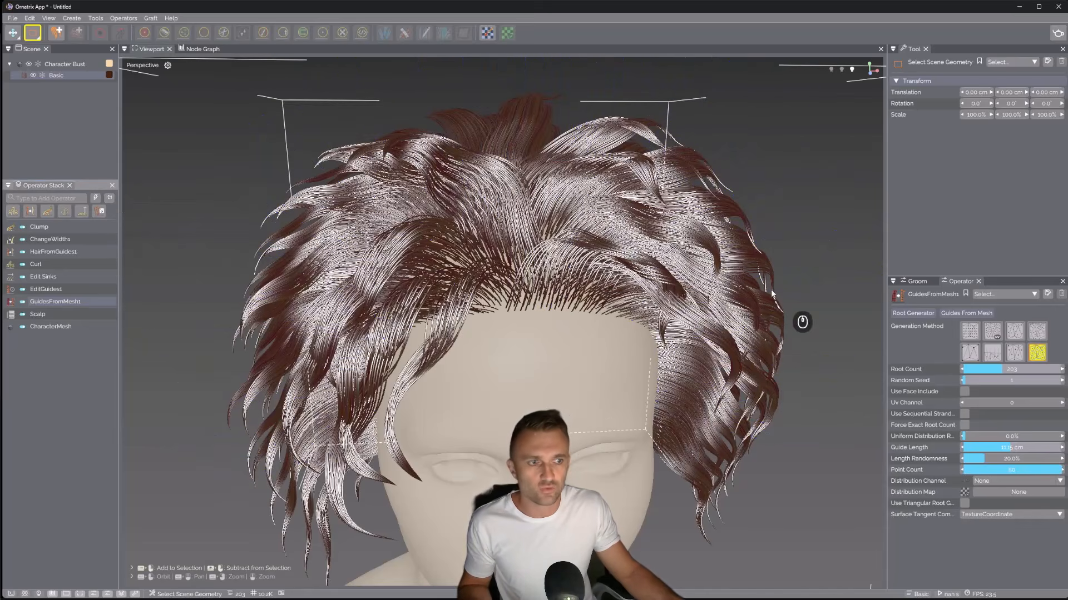
pyautogui.moveTo(610, 348)
pyautogui.keyDown('alt'); pyautogui.mouseDown()
pyautogui.moveTo(637, 341)
pyautogui.moveTo(623, 353)
pyautogui.mouseUp(); pyautogui.keyUp('alt')
pyautogui.moveTo(1000, 370); pyautogui.dragTo(997, 372)
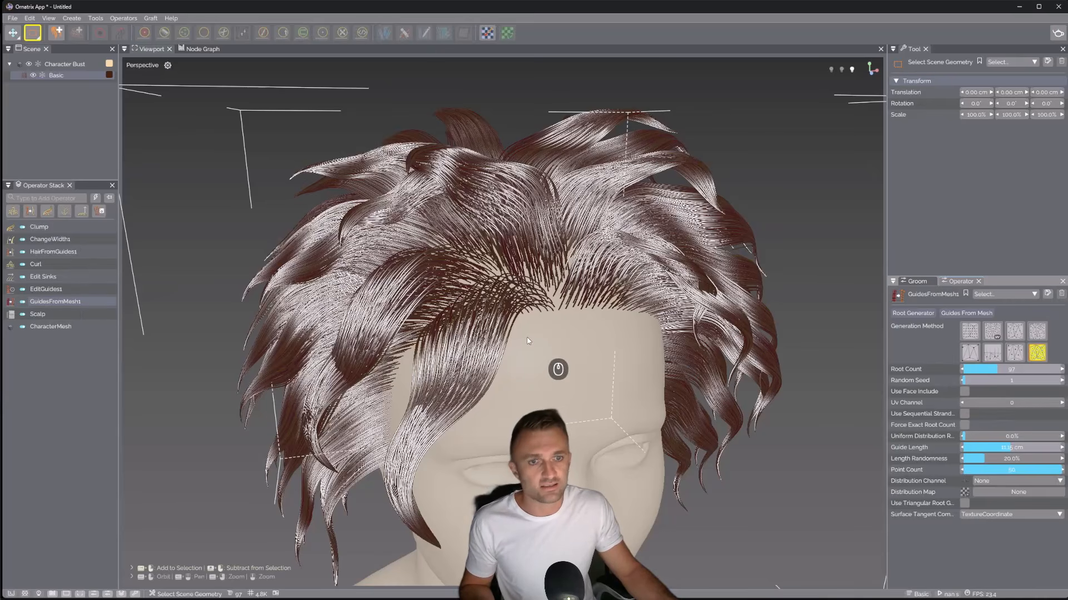
# Show Curl's guides together with the final hair, inspect them from several angles, and adjust Curl's noise Scale
pyautogui.click(47, 267)
pyautogui.keyDown('alt'); pyautogui.moveTo(595, 310); pyautogui.dragTo(575, 320); pyautogui.keyUp('alt')
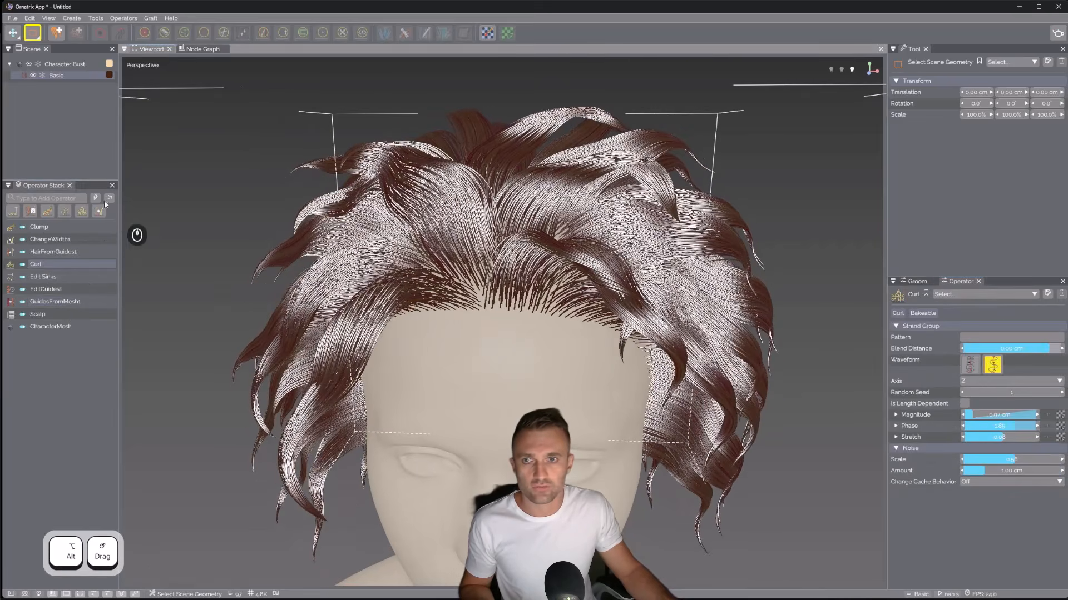
pyautogui.click(110, 198)
pyautogui.click(128, 220)
pyautogui.keyDown('alt'); pyautogui.moveTo(272, 242); pyautogui.dragTo(450, 361); pyautogui.keyUp('alt')
pyautogui.keyDown('alt'); pyautogui.moveTo(520, 314); pyautogui.dragTo(536, 369); pyautogui.keyUp('alt')
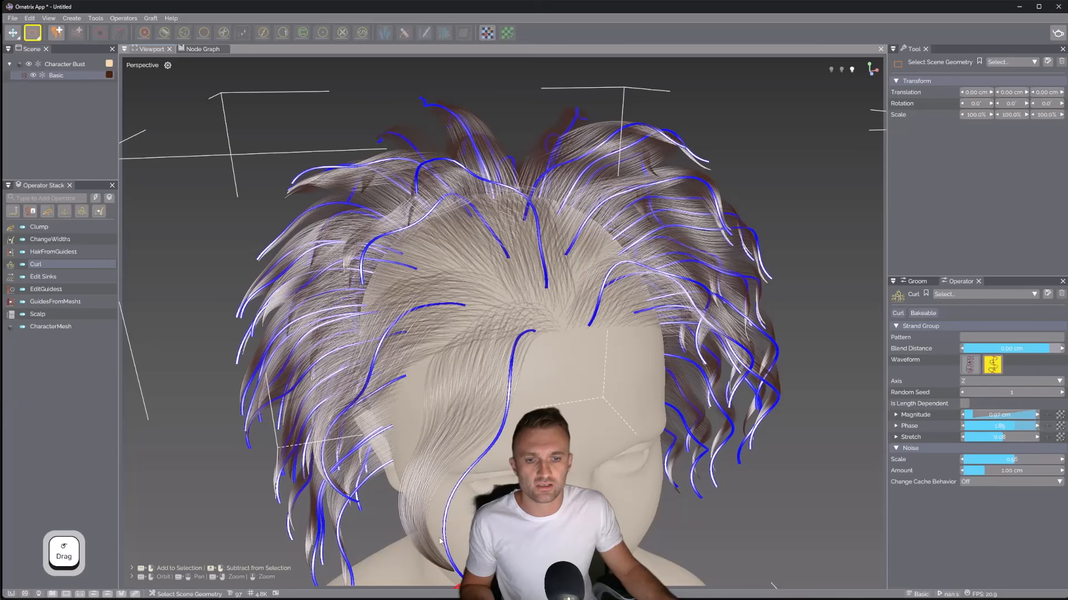
pyautogui.keyDown('alt'); pyautogui.moveTo(525, 457); pyautogui.dragTo(520, 453); pyautogui.keyUp('alt')
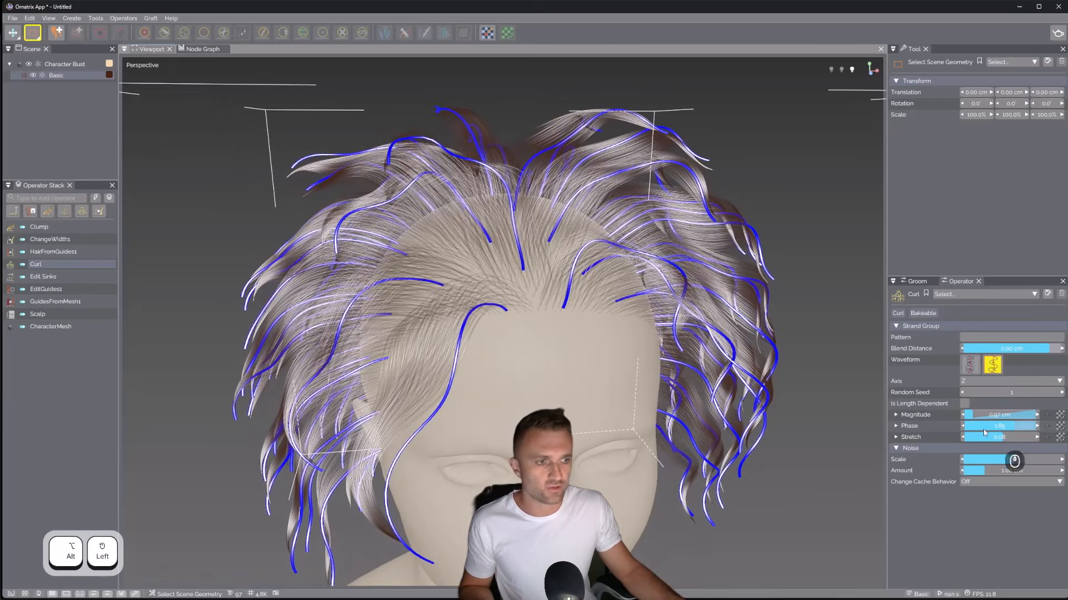
pyautogui.moveTo(982, 458)
pyautogui.mouseDown()
pyautogui.moveTo(1018, 467)
pyautogui.moveTo(977, 476)
pyautogui.mouseUp()
pyautogui.moveTo(705, 372)
pyautogui.keyDown('alt'); pyautogui.mouseDown()
pyautogui.moveTo(562, 362)
pyautogui.moveTo(718, 376)
pyautogui.moveTo(739, 341)
pyautogui.moveTo(758, 352)
pyautogui.moveTo(676, 372)
pyautogui.moveTo(695, 369)
pyautogui.mouseUp(); pyautogui.keyUp('alt')
# Flatten the Clump operator's Amount curve, lowering its end point to 0.800 and placing the middle point at position 0.478, value 0.440
pyautogui.click(39, 227)
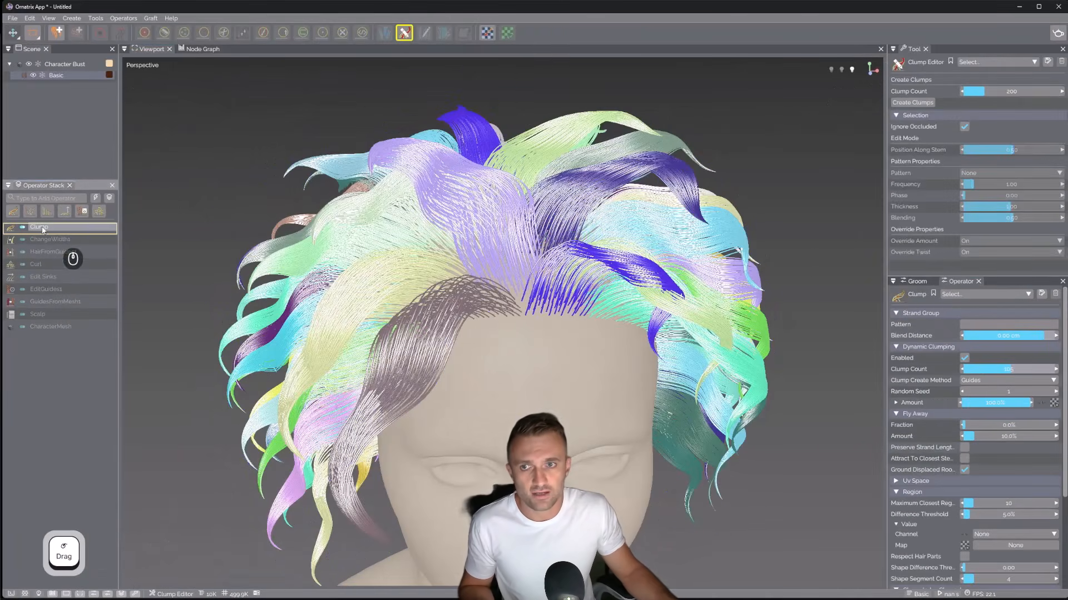
pyautogui.keyDown('alt'); pyautogui.moveTo(534, 280); pyautogui.dragTo(588, 288); pyautogui.keyUp('alt')
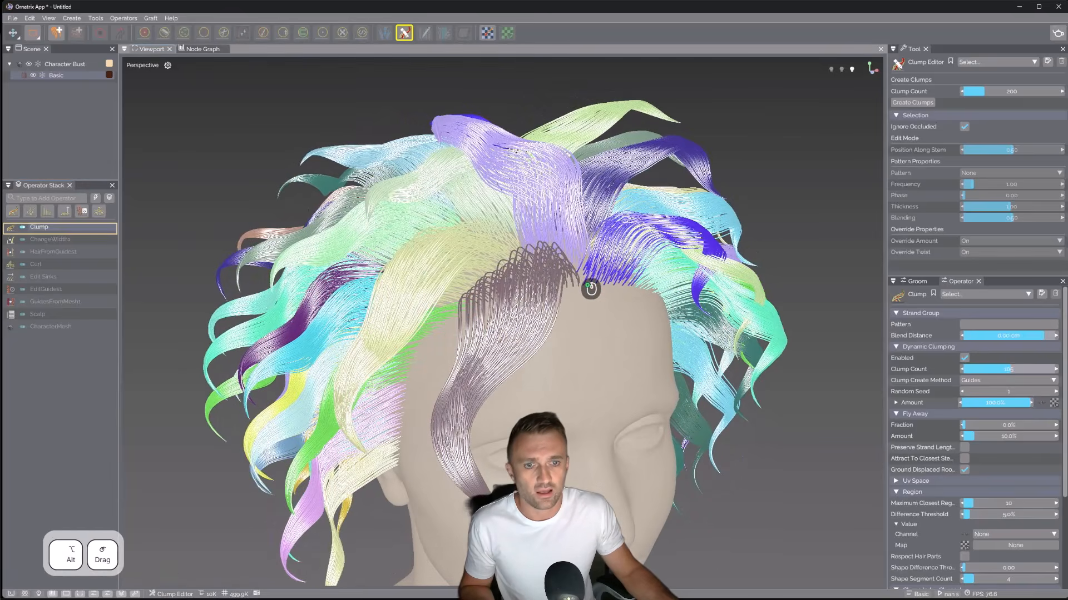
pyautogui.click(896, 403)
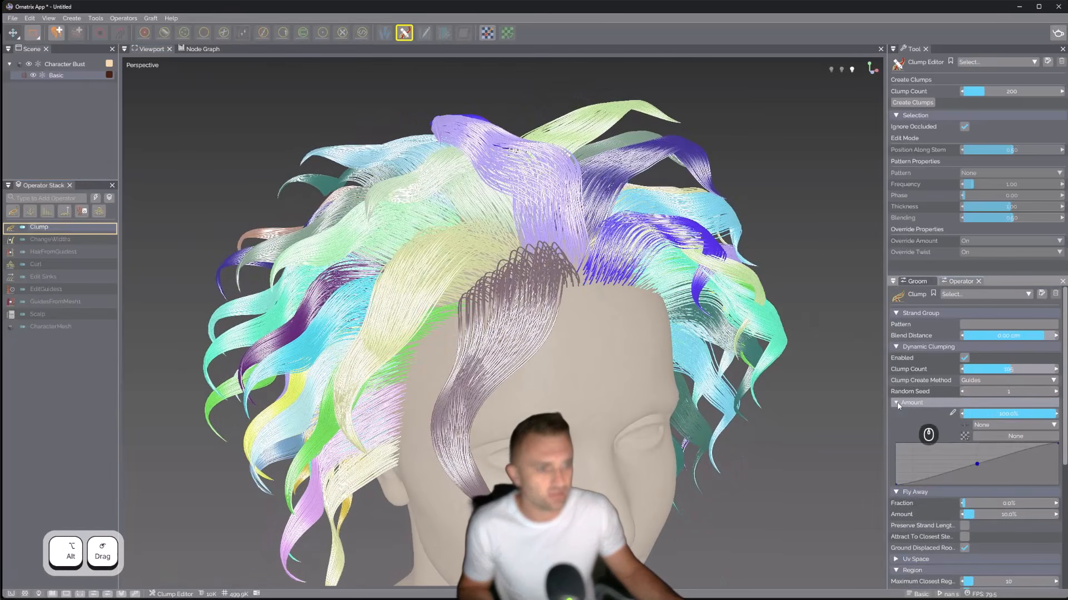
pyautogui.moveTo(1058, 447); pyautogui.dragTo(1059, 455)
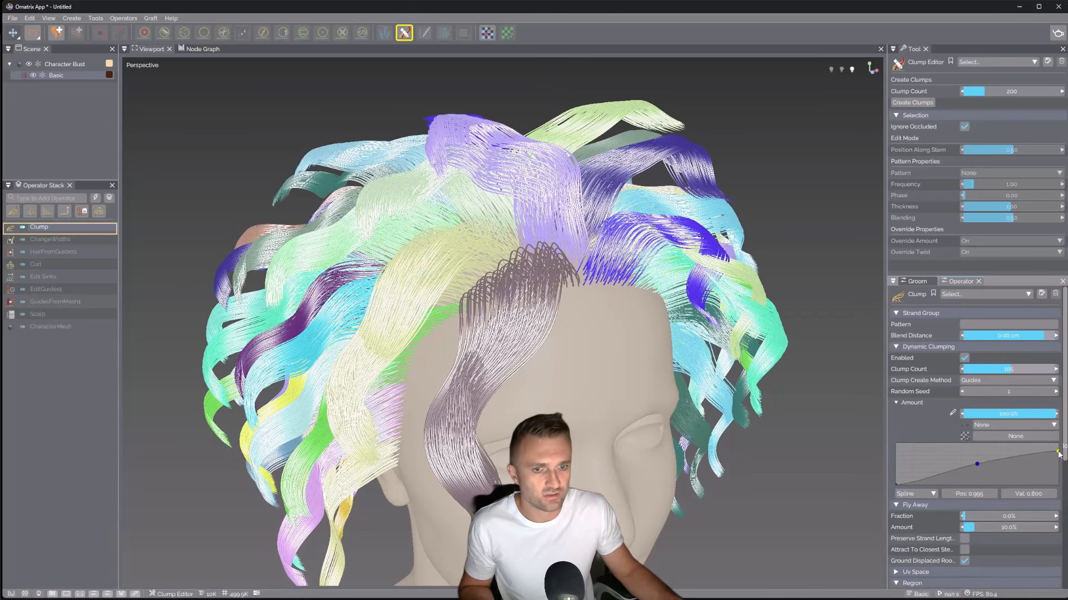
pyautogui.click(974, 466)
pyautogui.moveTo(973, 466); pyautogui.dragTo(973, 467)
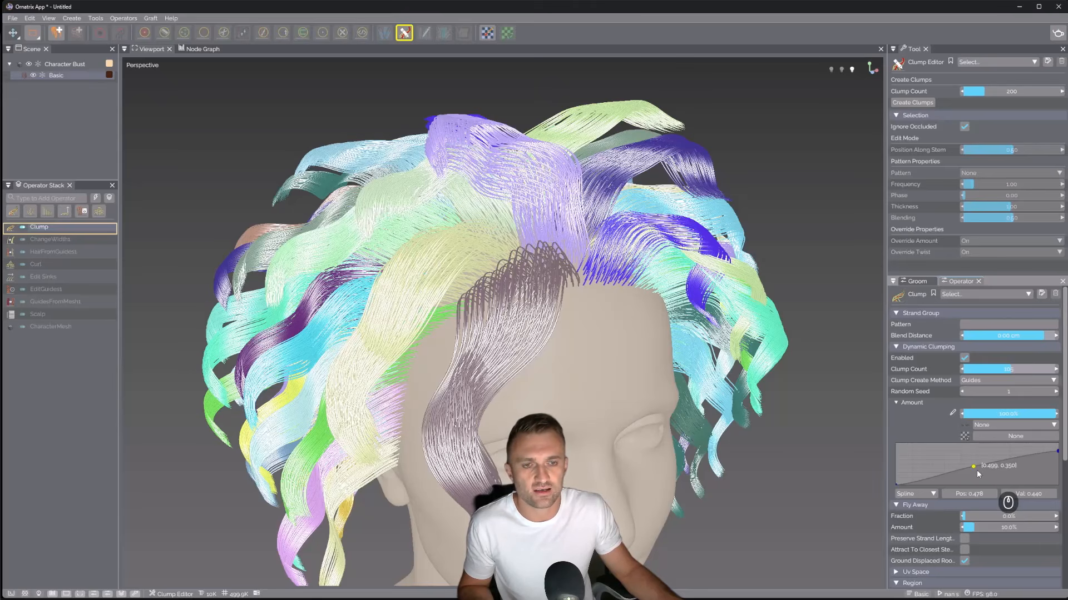
# Turn on Add for Clump's Clump Index Channel, keeping ClumpIds as the channel name
pyautogui.doubleClick(51, 304)
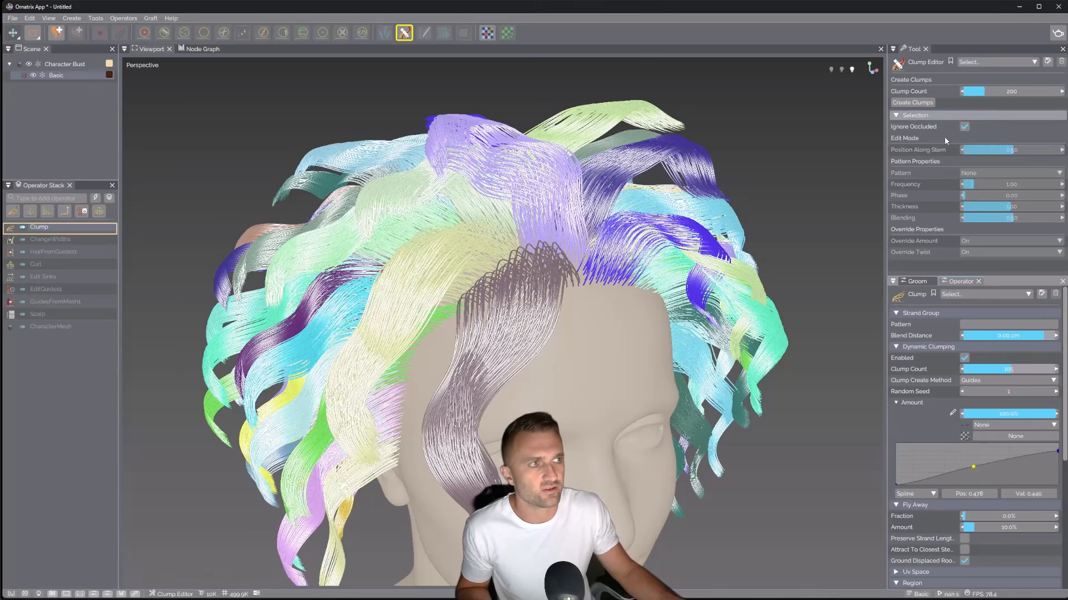
pyautogui.scroll(-5, 907, 425)
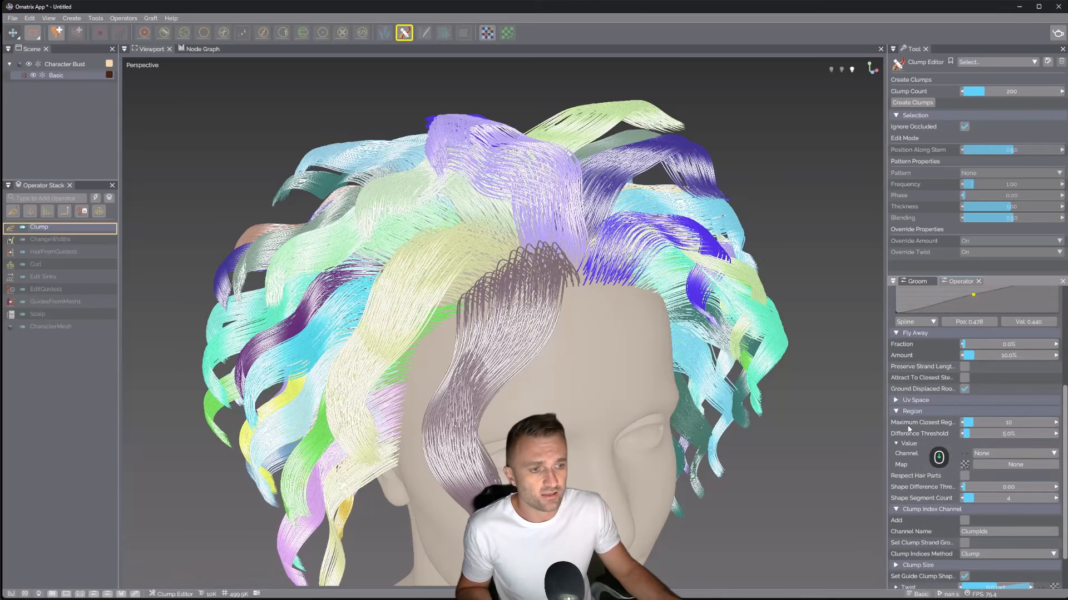
pyautogui.scroll(-2, 911, 424)
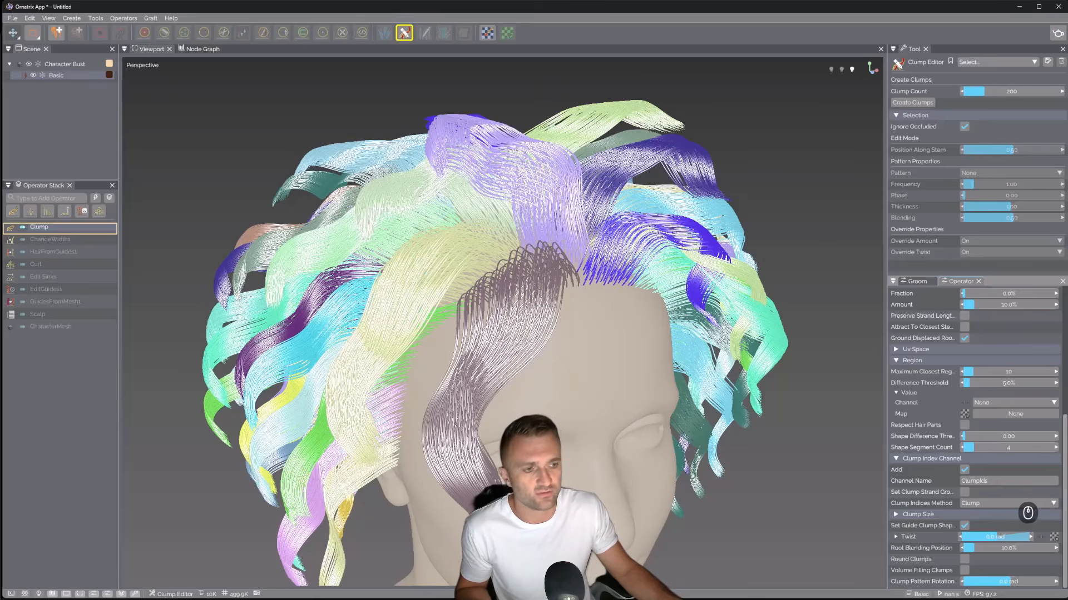
pyautogui.moveTo(1005, 480); pyautogui.dragTo(965, 480)
pyautogui.click(934, 482)
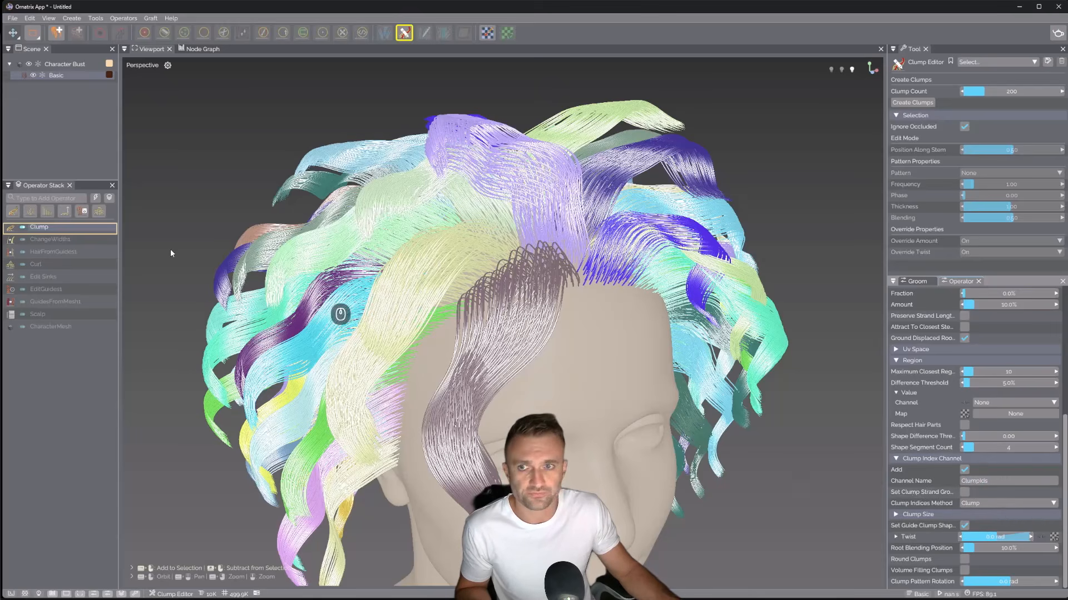
# Add a second Clump operator on top of the existing Clump in the operator stack
pyautogui.click(54, 198)
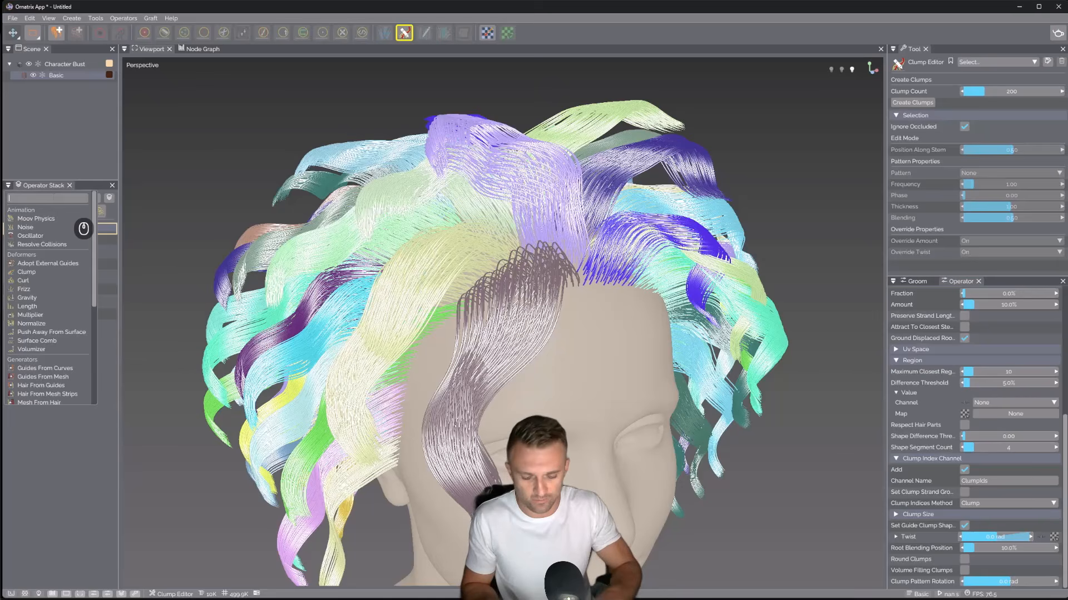
pyautogui.write('clum')
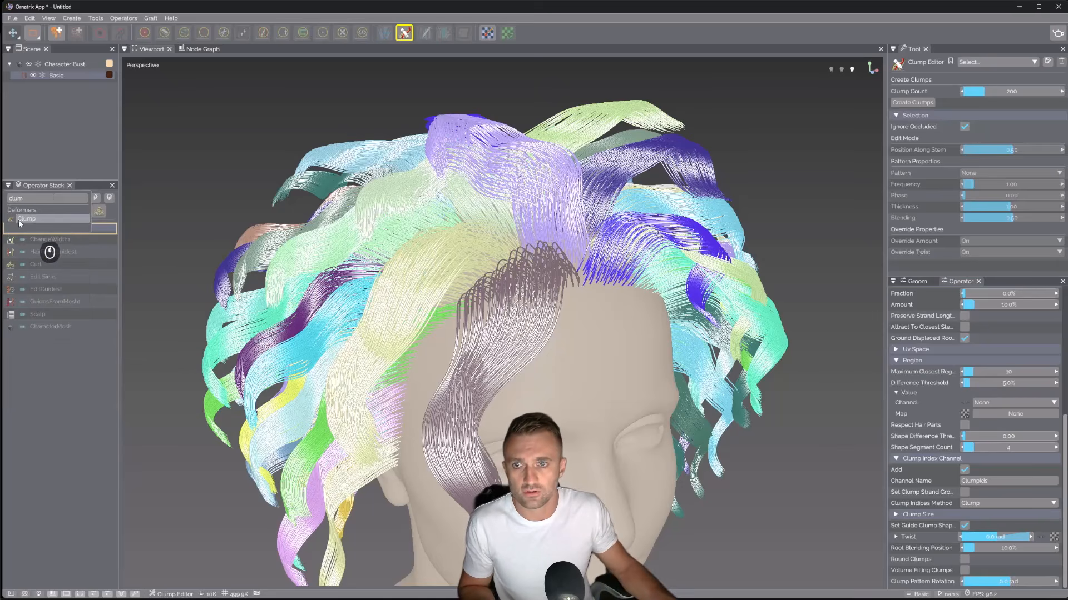
pyautogui.click(22, 219)
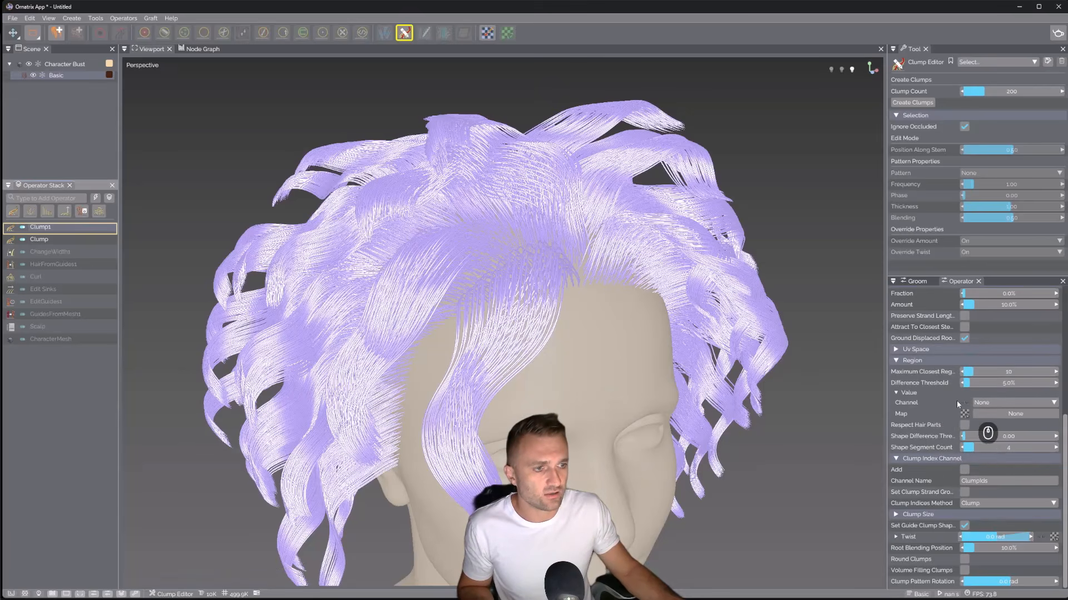
# Set the Region value channel of Clump1 to ClumpIds, using the channel added by the first Clump operator
pyautogui.click(983, 402)
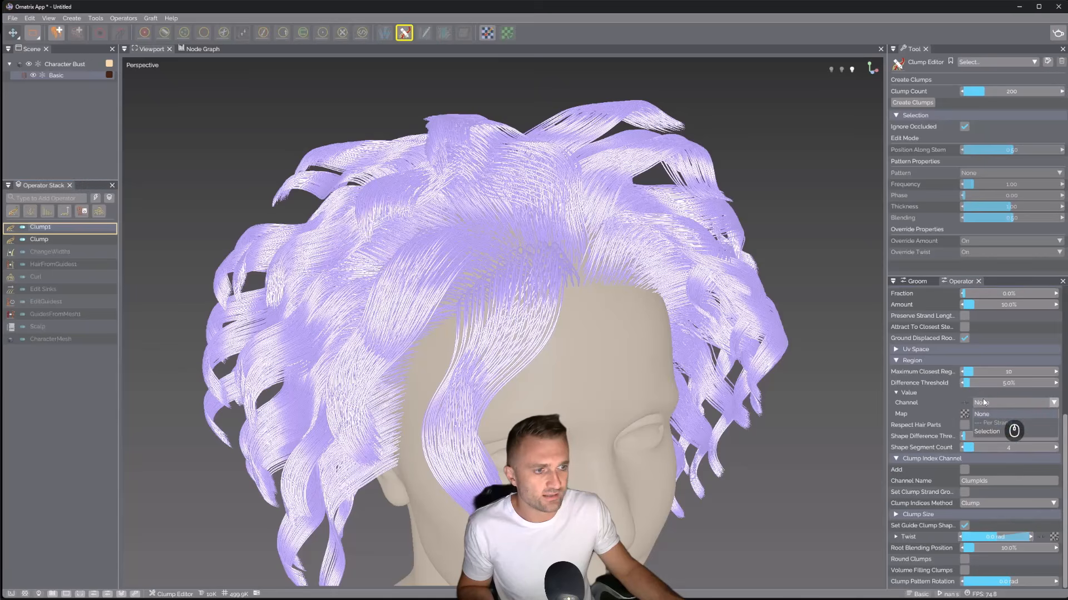
pyautogui.click(941, 395)
pyautogui.click(55, 238)
pyautogui.click(53, 228)
pyautogui.click(992, 399)
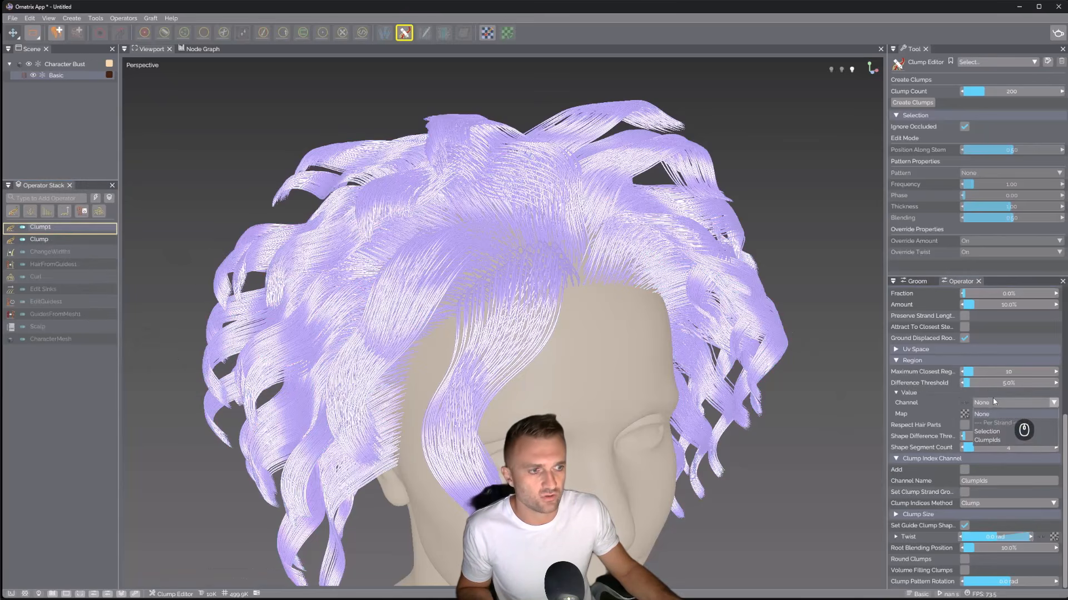
pyautogui.click(1029, 442)
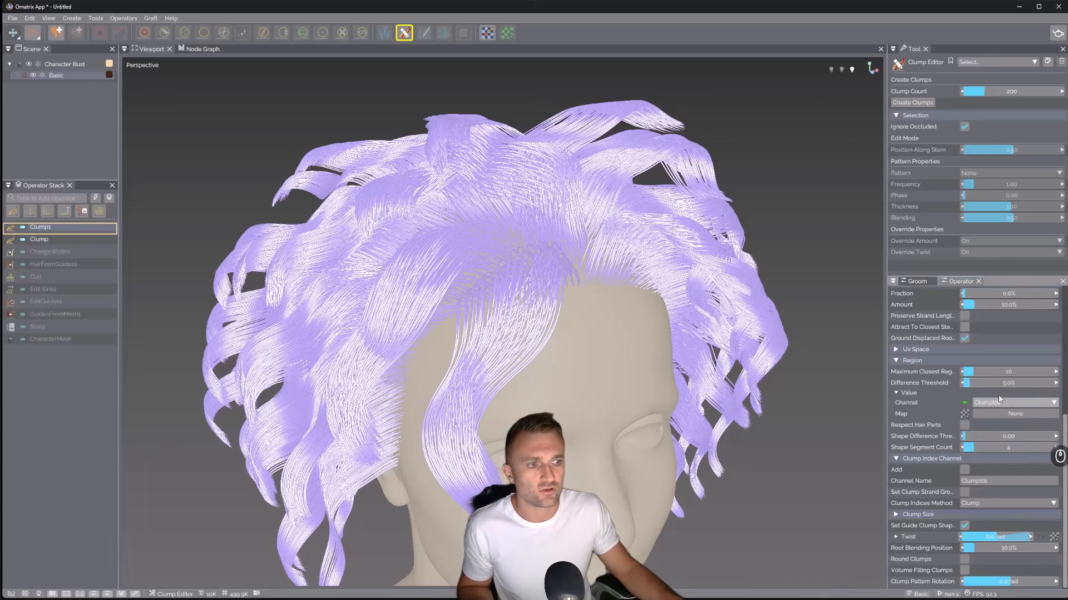
# Enable Dynamic Clumping on Clump1 and raise its Clump Count to about 1157, keeping the Random create method
pyautogui.scroll(5, 917, 445)
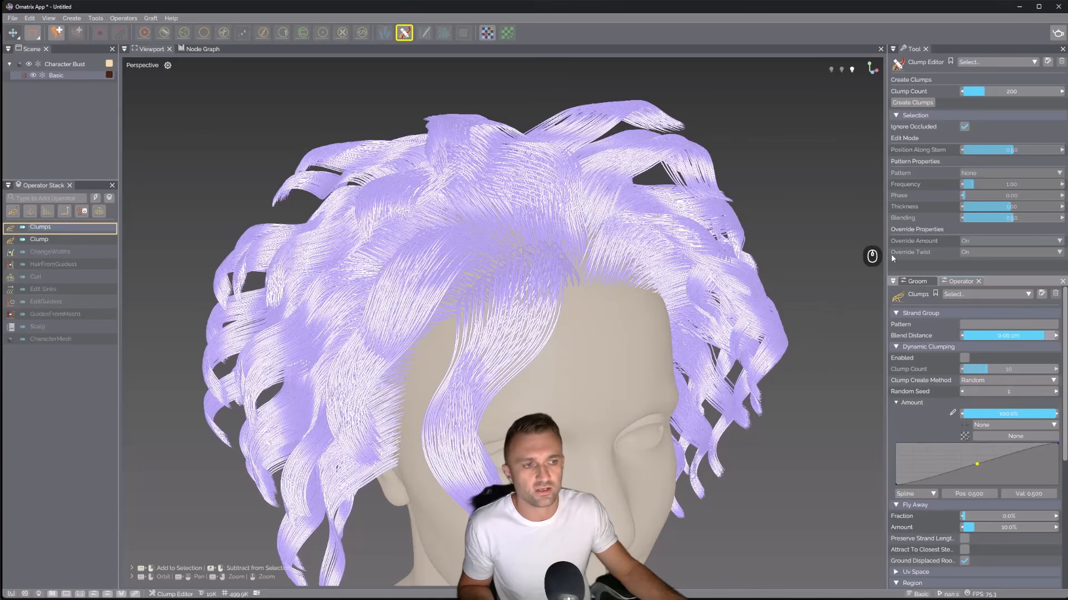
pyautogui.click(963, 358)
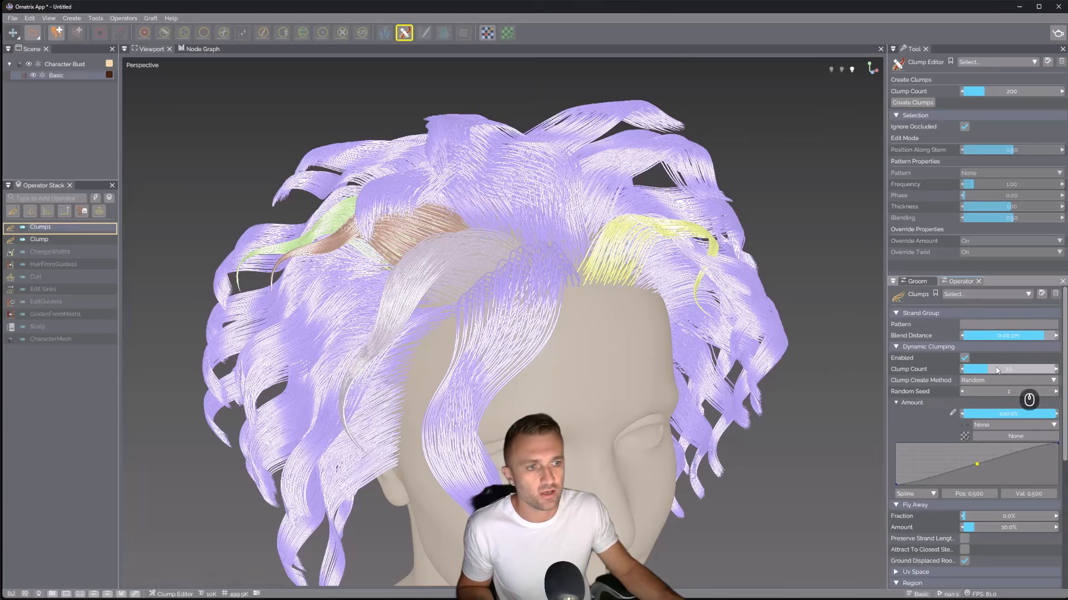
pyautogui.moveTo(989, 372); pyautogui.dragTo(1034, 372)
pyautogui.keyDown('alt'); pyautogui.moveTo(472, 329); pyautogui.dragTo(504, 335); pyautogui.keyUp('alt')
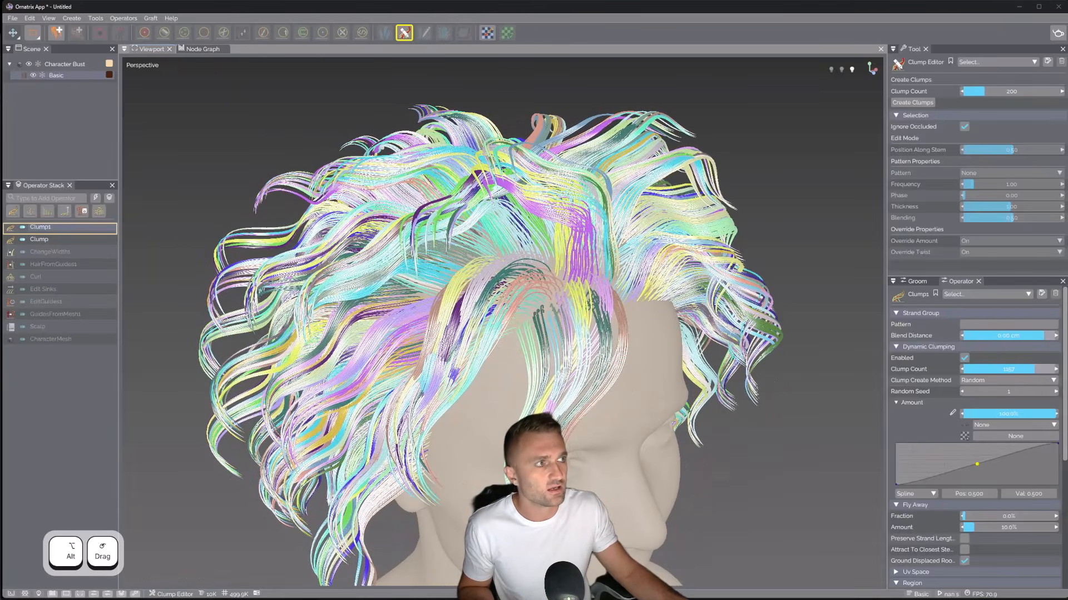
# Compare the coloured clumps with the reference photo and examine the hair from both sides of the head
pyautogui.moveTo(1067, 100); pyautogui.dragTo(776, 102)
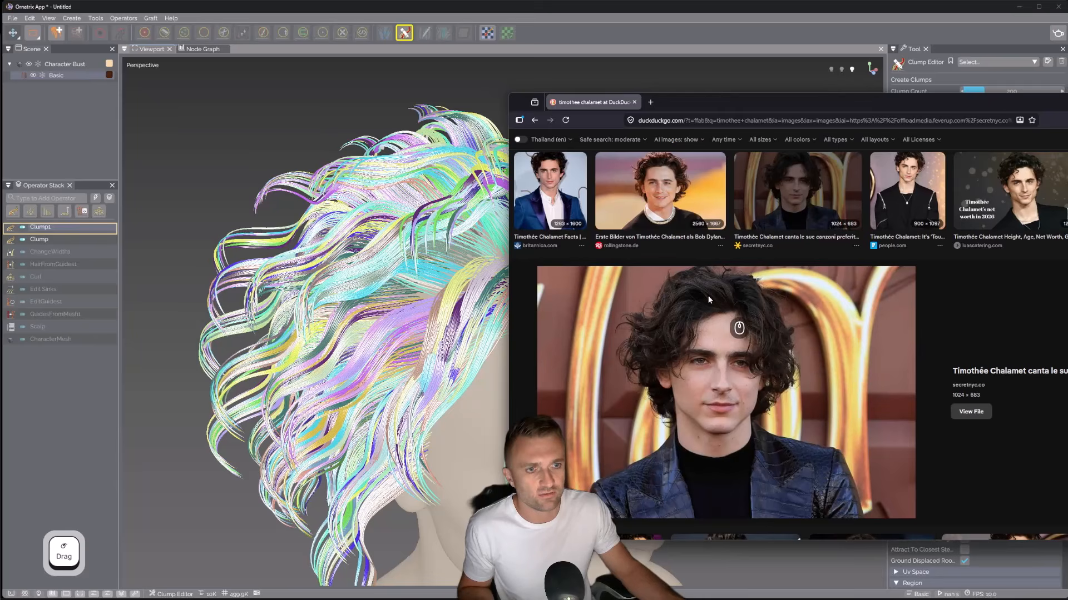
pyautogui.moveTo(702, 106); pyautogui.dragTo(1067, 106)
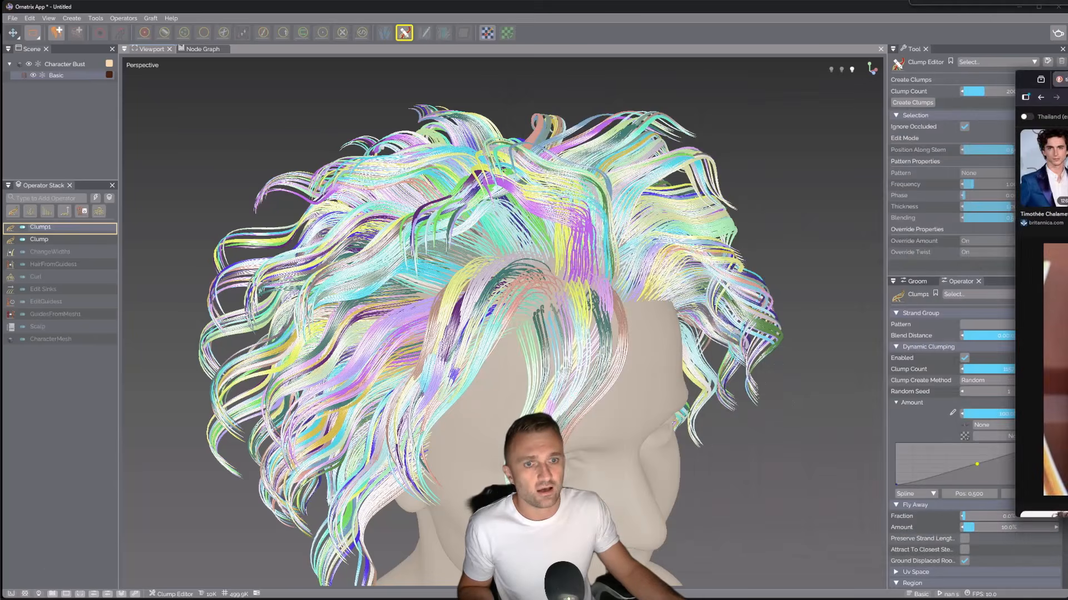
pyautogui.moveTo(640, 296); pyautogui.dragTo(670, 303)
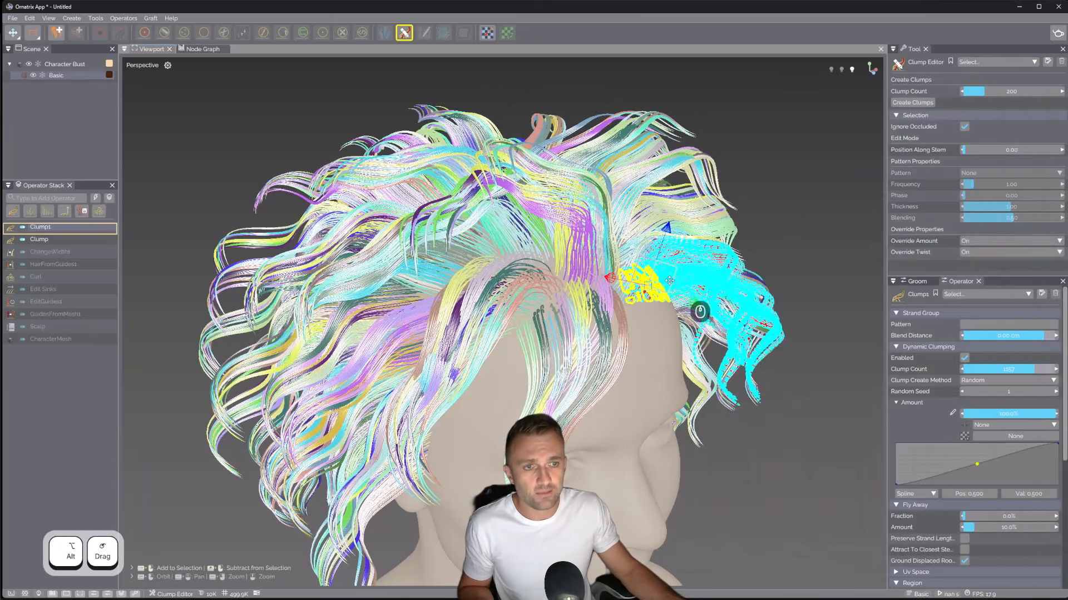
pyautogui.moveTo(796, 201); pyautogui.dragTo(779, 286)
pyautogui.keyDown('alt'); pyautogui.moveTo(788, 355); pyautogui.dragTo(652, 352); pyautogui.keyUp('alt')
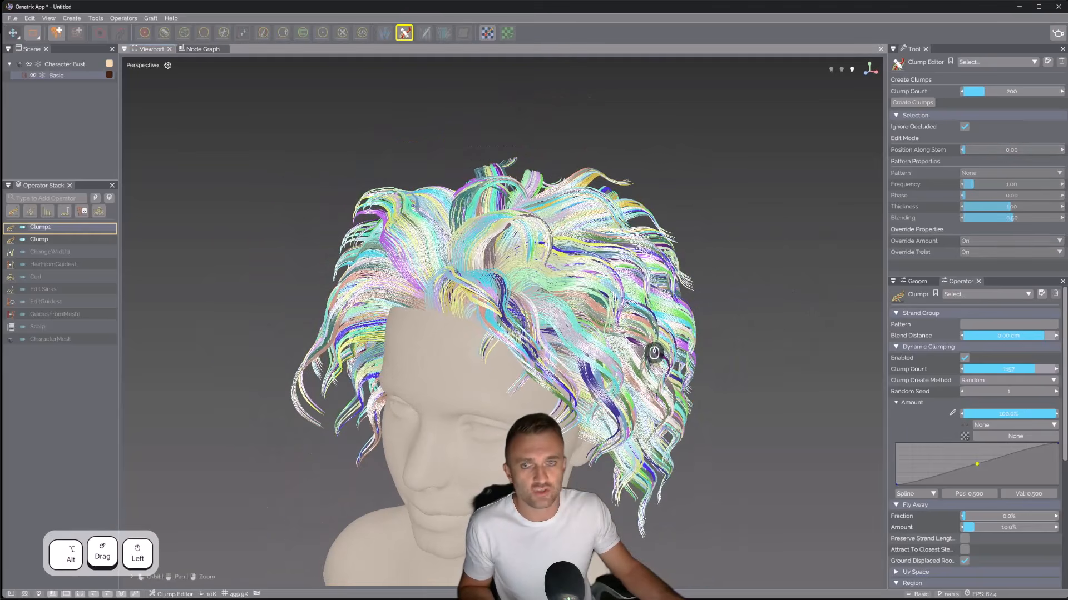
# Switch to Select Scene Geometry and compare the plain shaded hair with the reference photo from several angles
pyautogui.click(86, 252)
pyautogui.click(40, 227)
pyautogui.click(98, 211)
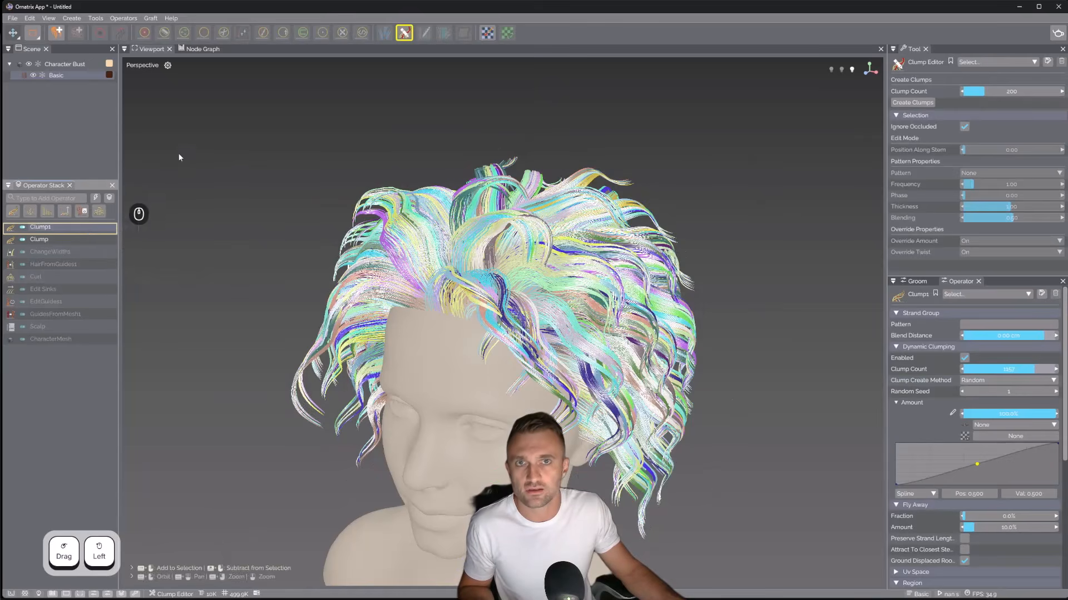
pyautogui.click(33, 34)
pyautogui.keyDown('alt'); pyautogui.moveTo(446, 279); pyautogui.dragTo(520, 279); pyautogui.keyUp('alt')
pyautogui.keyDown('alt'); pyautogui.moveTo(520, 279); pyautogui.dragTo(526, 294, button='right'); pyautogui.keyUp('alt')
pyautogui.keyDown('alt'); pyautogui.moveTo(527, 294); pyautogui.dragTo(927, 215); pyautogui.keyUp('alt')
pyautogui.moveTo(1067, 66); pyautogui.dragTo(648, 65)
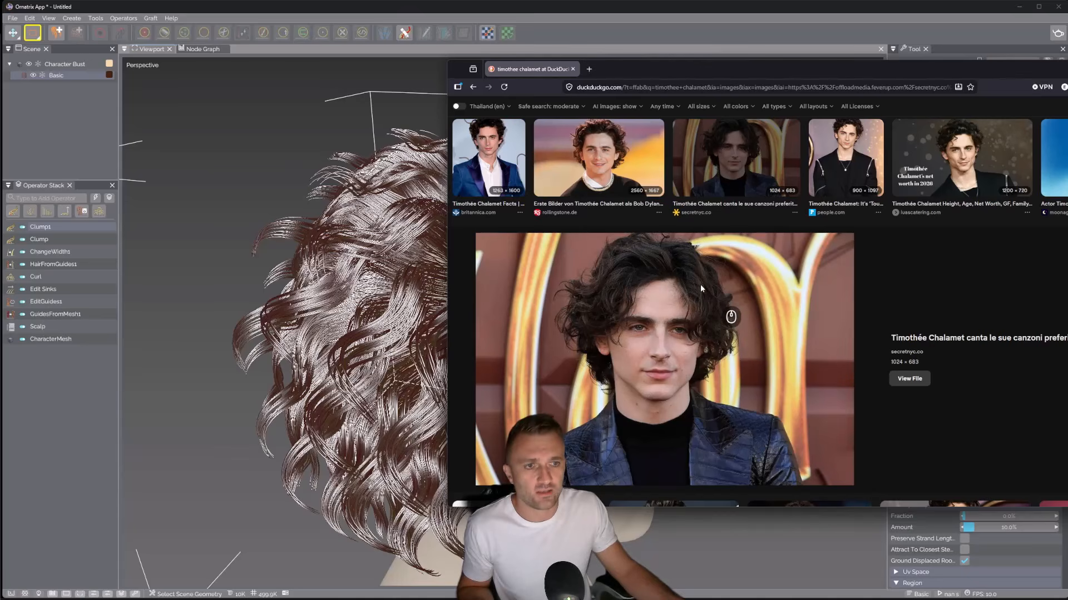
pyautogui.moveTo(594, 67); pyautogui.dragTo(1067, 50)
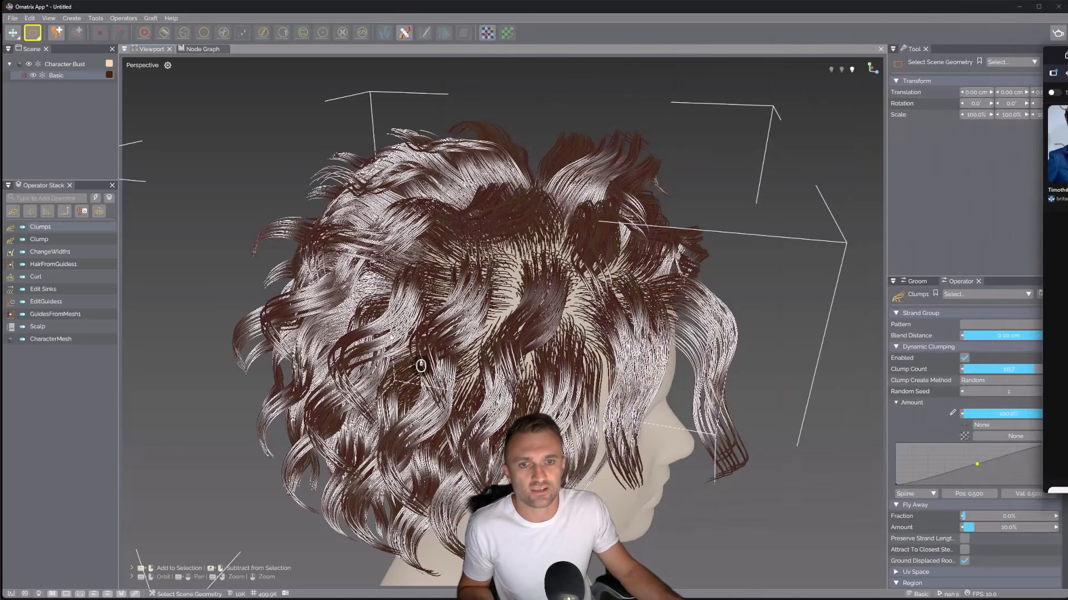
pyautogui.keyDown('alt'); pyautogui.moveTo(641, 333); pyautogui.dragTo(615, 326); pyautogui.keyUp('alt')
pyautogui.click(770, 265)
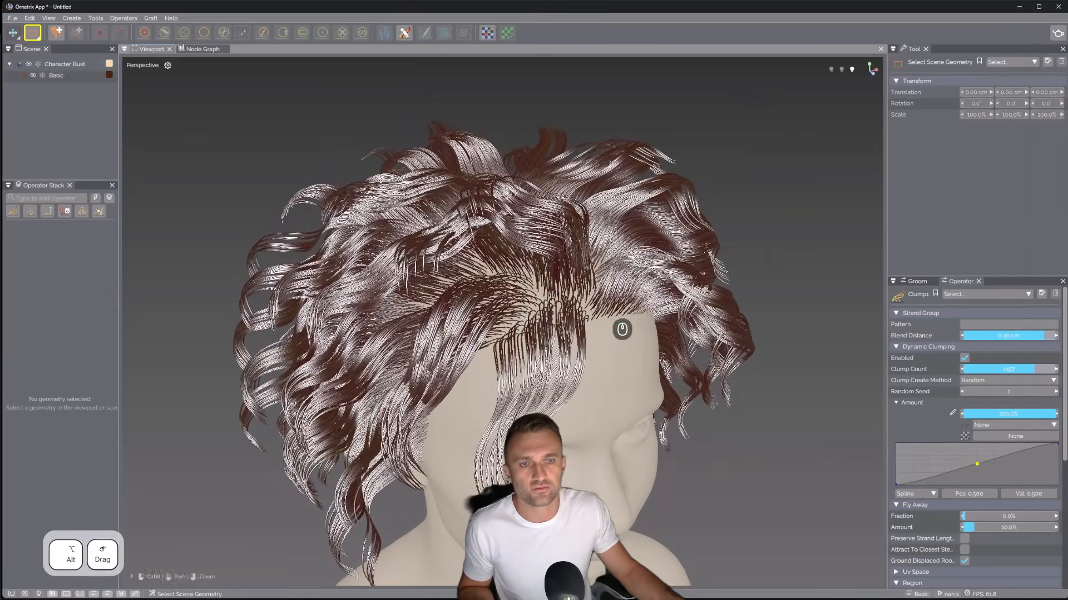
pyautogui.click(608, 175)
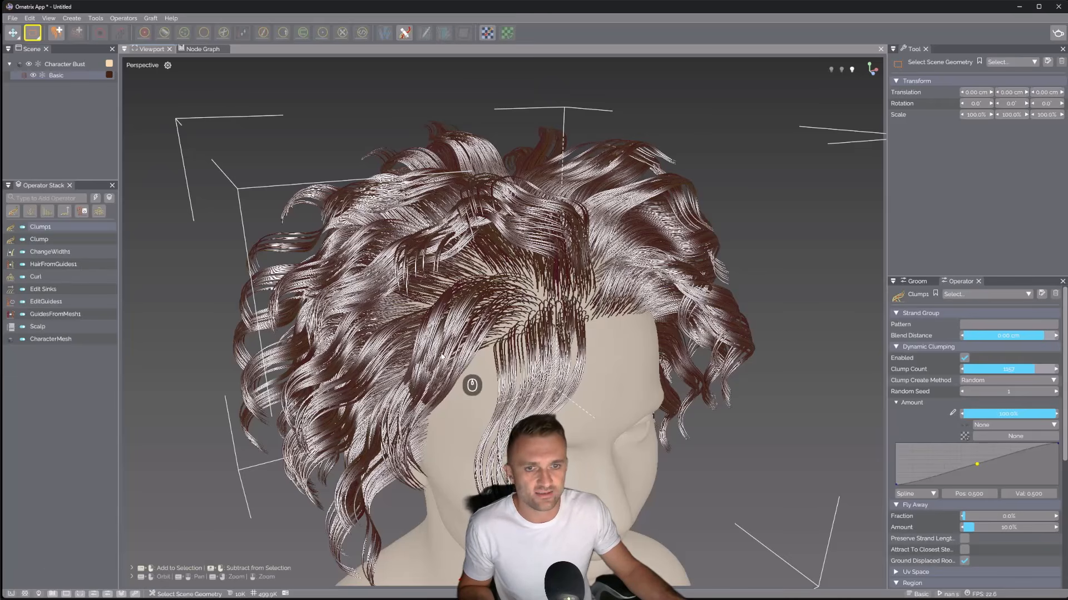
# Lower the middle point of the first Clump operator's Amount curve to position 0.448, value 0.330
pyautogui.click(61, 239)
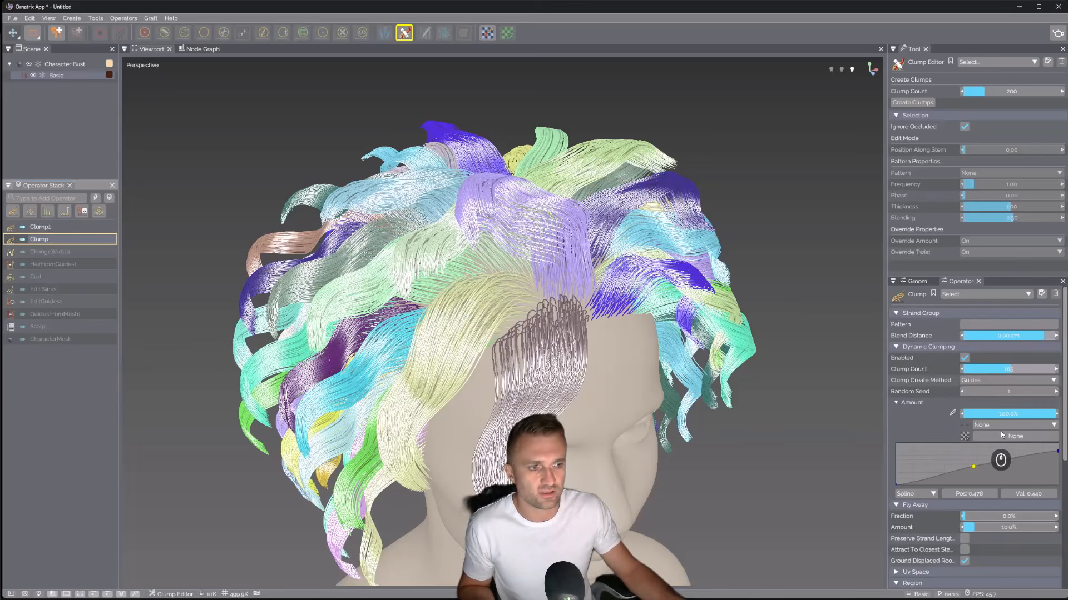
pyautogui.moveTo(973, 469)
pyautogui.moveTo(973, 469); pyautogui.dragTo(968, 472)
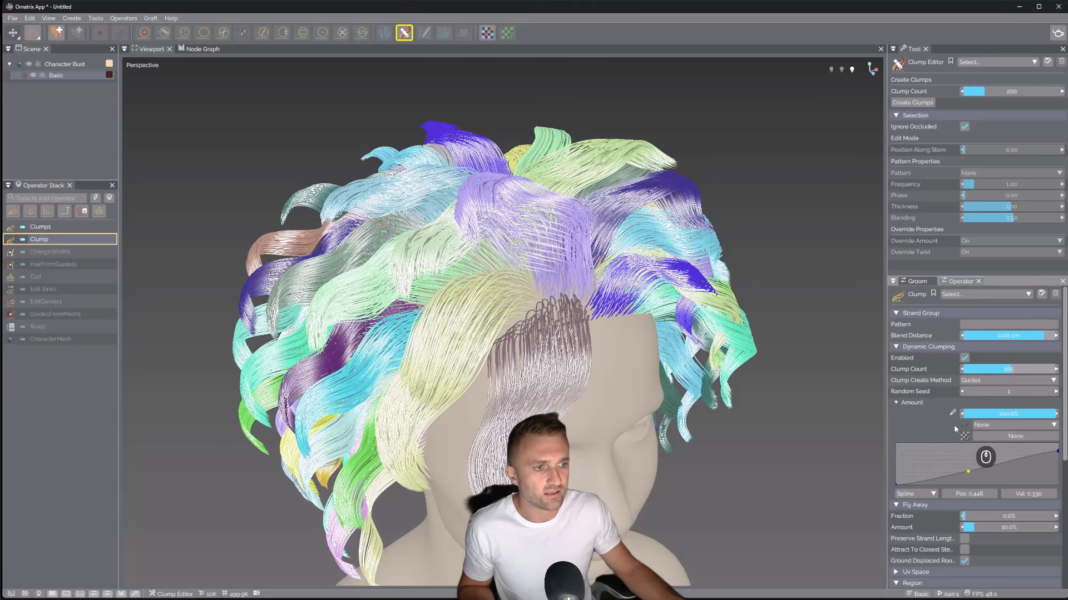
# Map the first Clump's Amount with a new Noise Texture and hide the Character Bust to view the texture on the scalp
pyautogui.click(1003, 438)
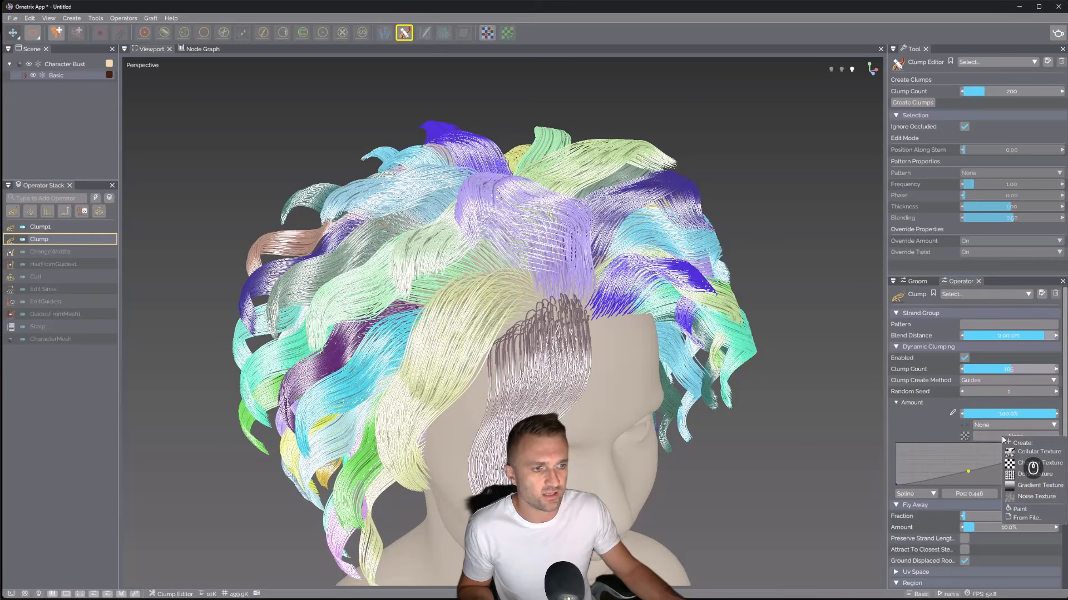
pyautogui.click(1032, 496)
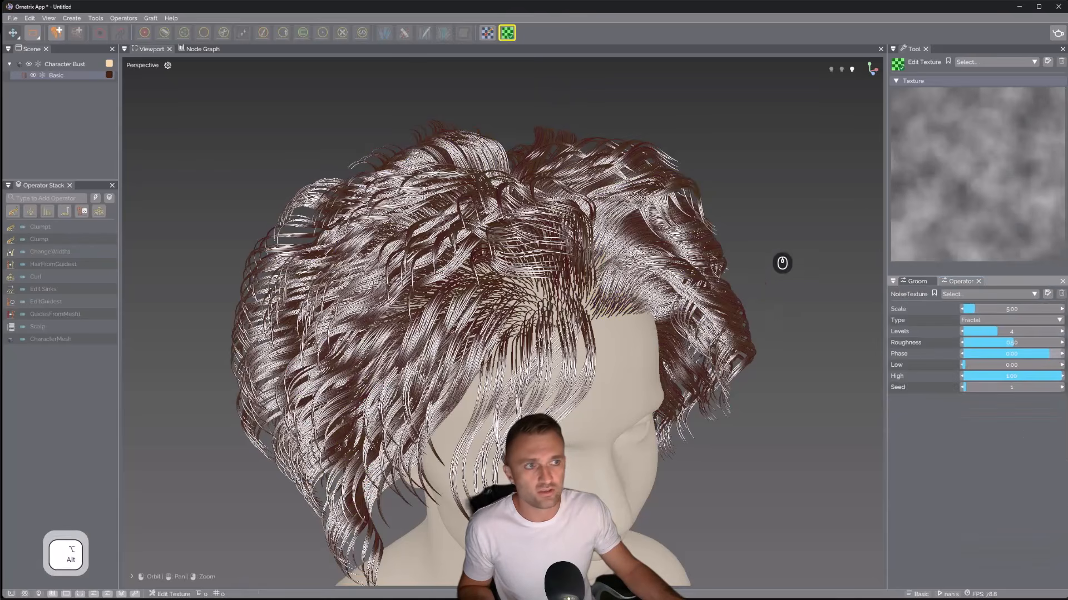
pyautogui.press('alt')
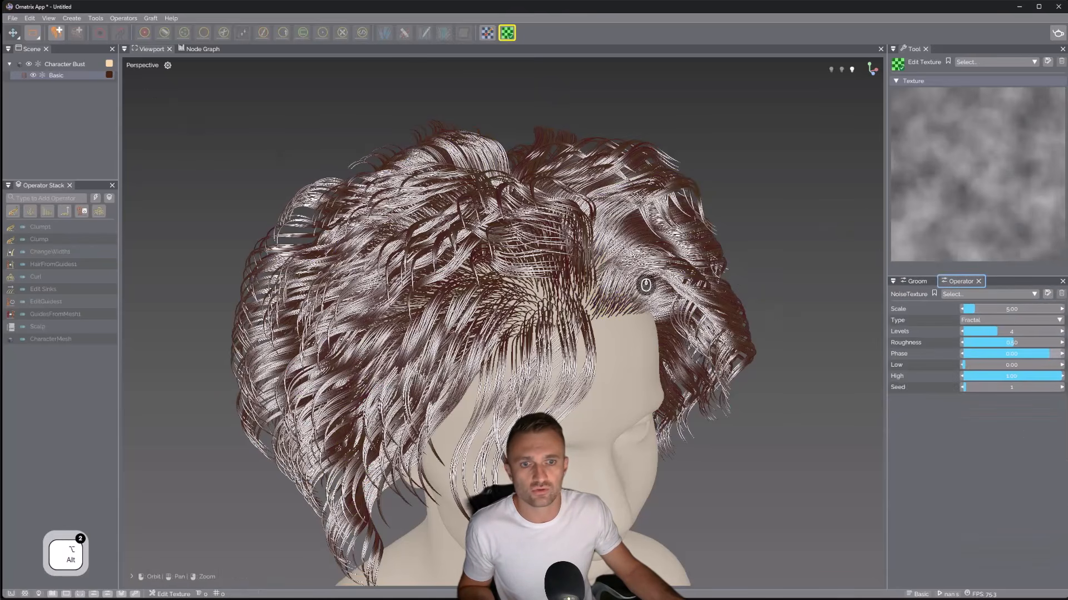
pyautogui.moveTo(681, 269)
pyautogui.keyDown('alt'); pyautogui.mouseDown()
pyautogui.moveTo(727, 255)
pyautogui.moveTo(472, 264)
pyautogui.moveTo(598, 245)
pyautogui.moveTo(672, 262)
pyautogui.moveTo(665, 272)
pyautogui.mouseUp(); pyautogui.keyUp('alt')
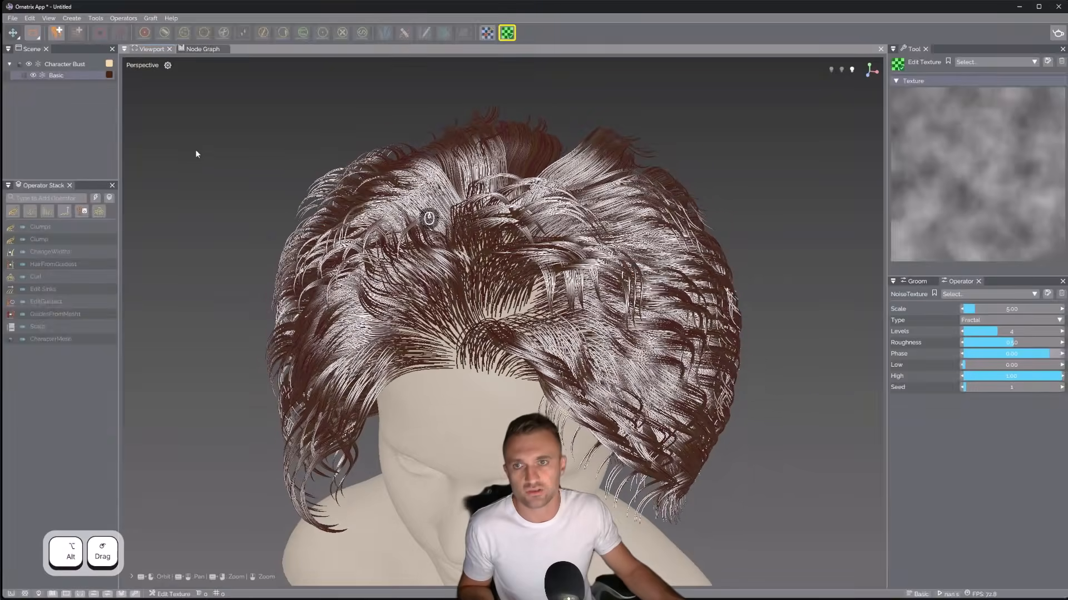
pyautogui.click(27, 66)
pyautogui.keyDown('alt'); pyautogui.moveTo(527, 239); pyautogui.dragTo(546, 262); pyautogui.keyUp('alt')
pyautogui.keyDown('alt'); pyautogui.moveTo(570, 354); pyautogui.dragTo(615, 341); pyautogui.keyUp('alt')
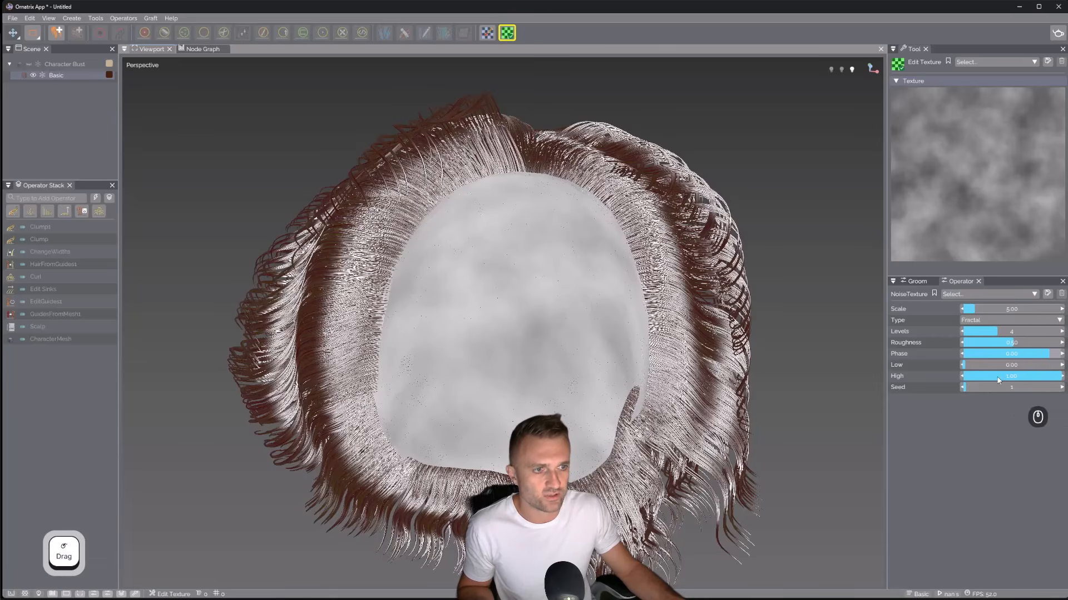
# Tune the first Clump's noise texture to Low 0.22, High about 0.52 and Scale about 3.47
pyautogui.moveTo(1052, 379); pyautogui.dragTo(1026, 378)
pyautogui.moveTo(1008, 375); pyautogui.dragTo(1008, 375)
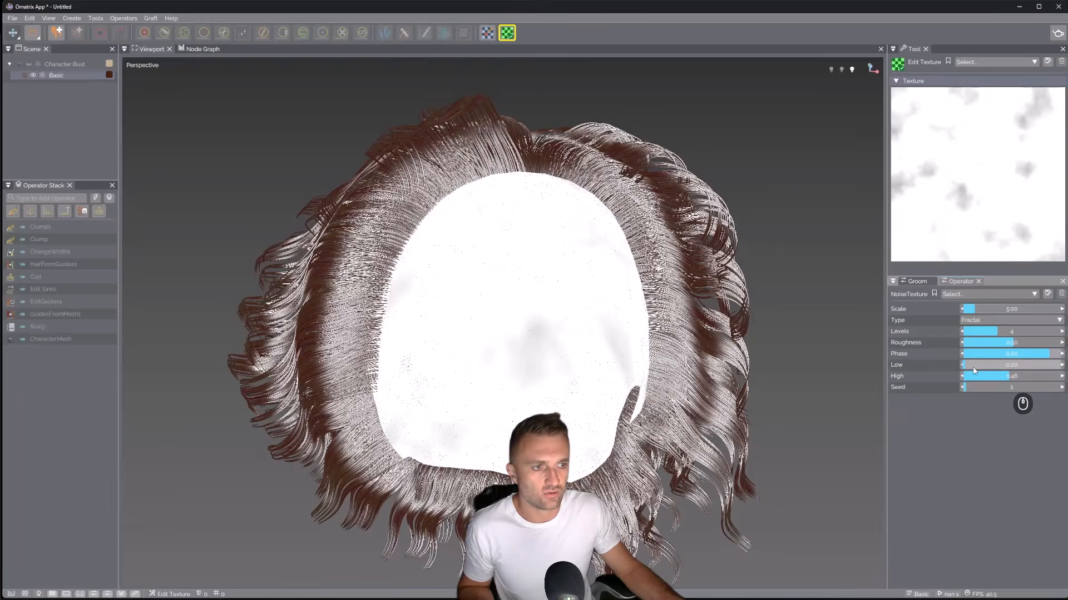
pyautogui.moveTo(980, 367)
pyautogui.mouseDown()
pyautogui.moveTo(1022, 376)
pyautogui.moveTo(1009, 376)
pyautogui.mouseUp()
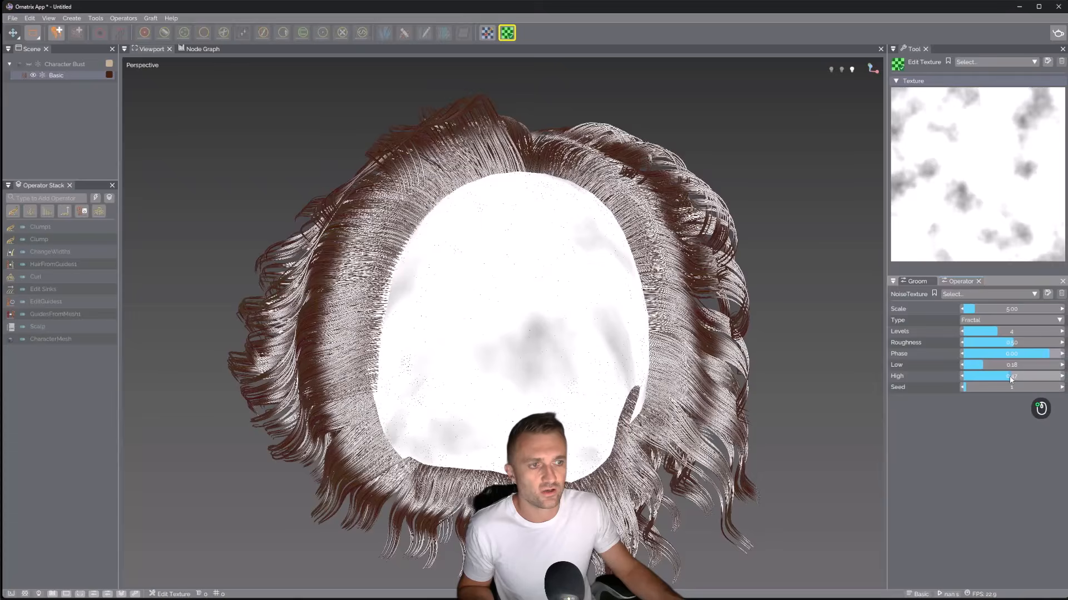
pyautogui.keyDown('alt'); pyautogui.moveTo(691, 274); pyautogui.dragTo(516, 290); pyautogui.keyUp('alt')
pyautogui.moveTo(982, 365)
pyautogui.mouseDown()
pyautogui.moveTo(1022, 378)
pyautogui.moveTo(1015, 383)
pyautogui.mouseUp()
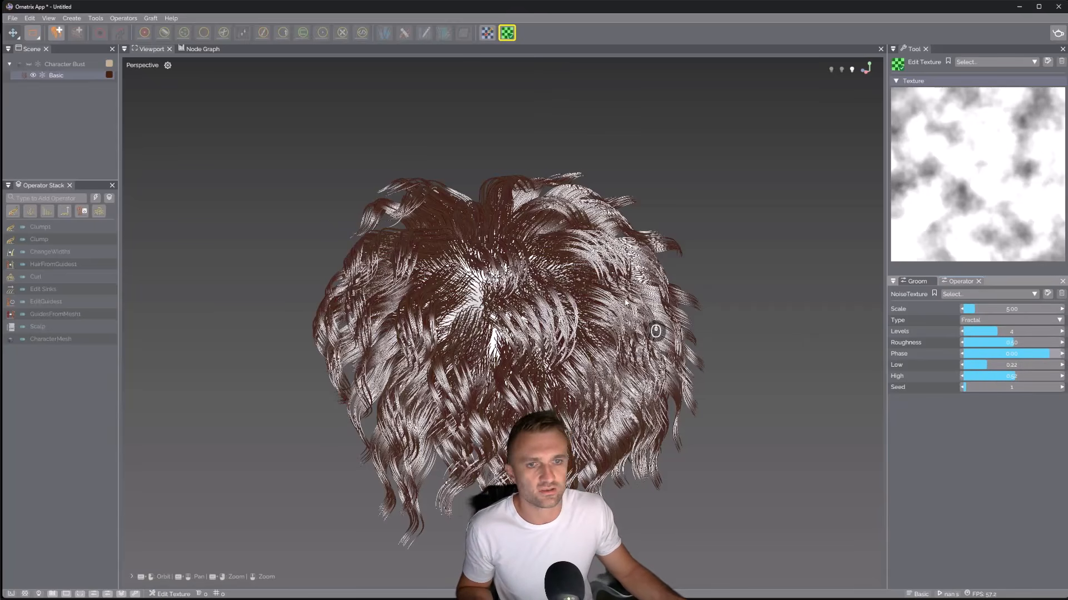
pyautogui.moveTo(977, 313)
pyautogui.mouseDown()
pyautogui.moveTo(987, 314)
pyautogui.moveTo(973, 315)
pyautogui.mouseUp()
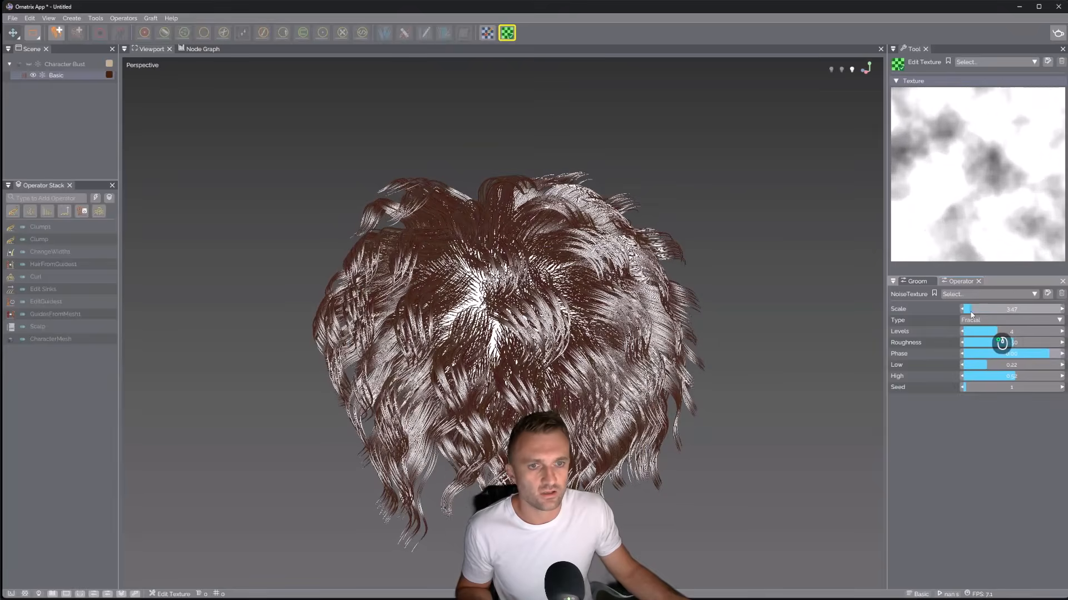
# Create a new Noise Texture as the map for Clump1's Amount
pyautogui.click(45, 228)
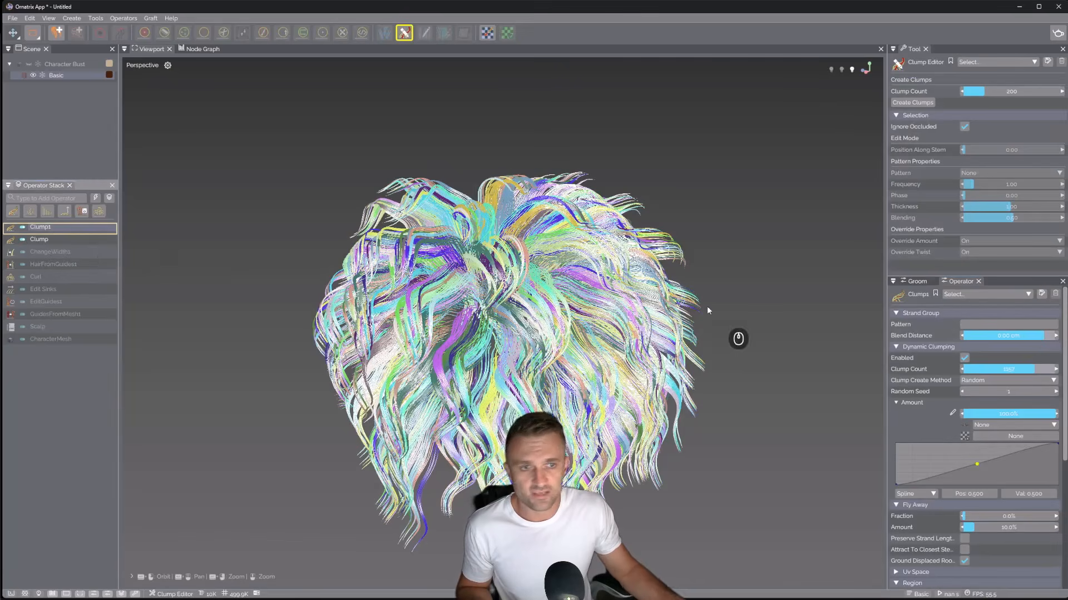
pyautogui.click(988, 437)
pyautogui.click(1026, 518)
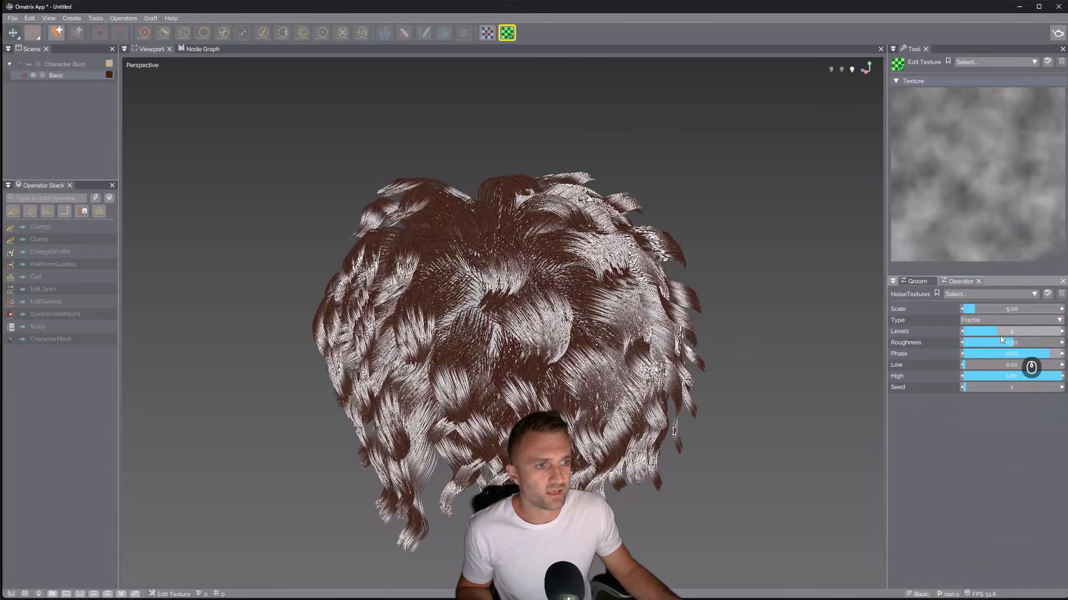
# Increase the contrast of Clump1's noise texture with Scale 6.80, Low 0.32 and High about 0.65
pyautogui.moveTo(1052, 381)
pyautogui.mouseDown()
pyautogui.moveTo(1038, 381)
pyautogui.moveTo(1065, 381)
pyautogui.mouseUp()
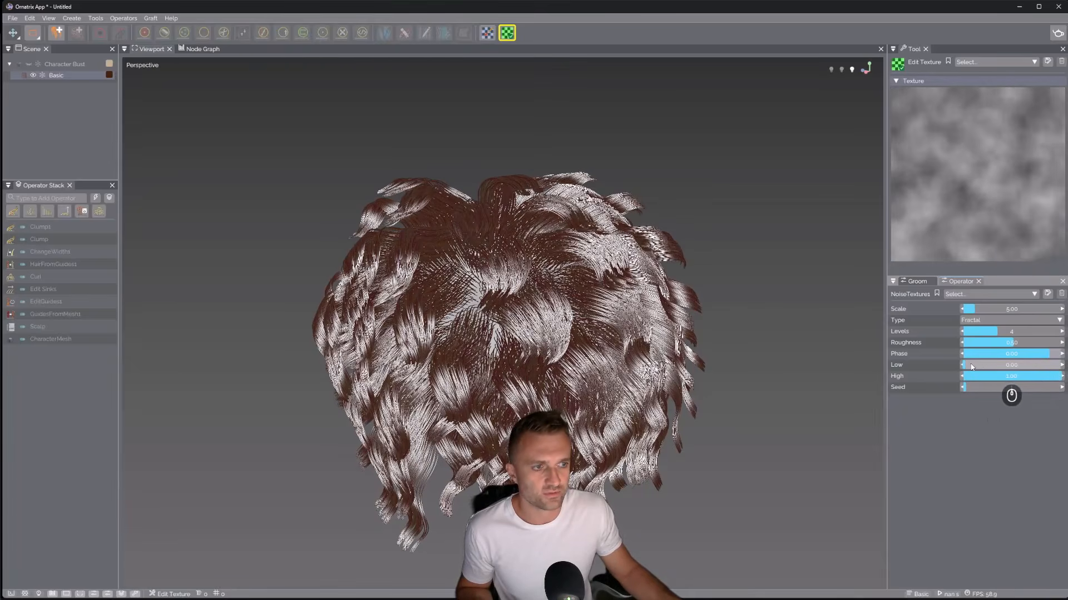
pyautogui.moveTo(971, 370); pyautogui.dragTo(1037, 379)
pyautogui.moveTo(988, 312); pyautogui.dragTo(978, 312)
pyautogui.moveTo(981, 370); pyautogui.dragTo(996, 369)
pyautogui.moveTo(1026, 379); pyautogui.dragTo(1026, 379)
pyautogui.keyDown('alt'); pyautogui.moveTo(790, 367); pyautogui.dragTo(745, 338); pyautogui.keyUp('alt')
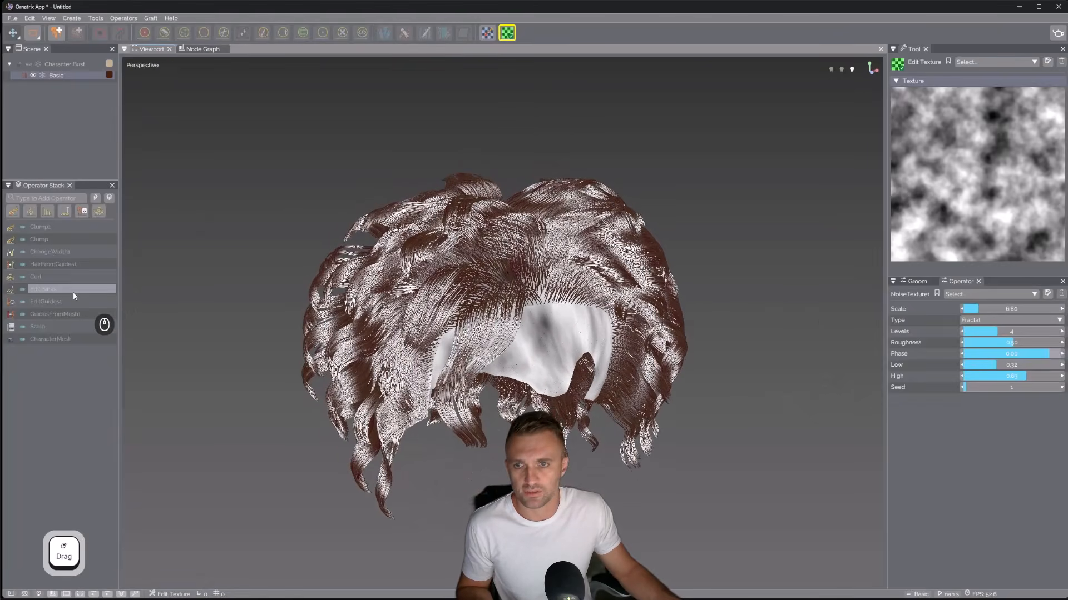
# Show the Character Bust again, check Curl's guides against the hair, and return to the Clump1 operator
pyautogui.click(75, 278)
pyautogui.keyDown('alt'); pyautogui.moveTo(589, 287); pyautogui.dragTo(695, 283); pyautogui.keyUp('alt')
pyautogui.click(30, 65)
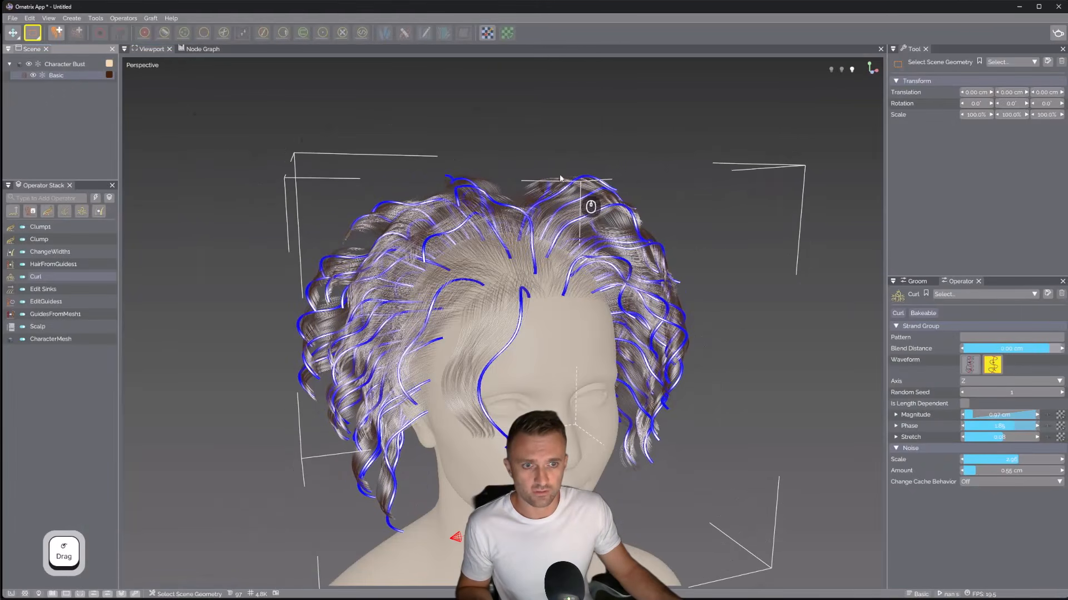
pyautogui.keyDown('alt'); pyautogui.moveTo(721, 381); pyautogui.dragTo(681, 362); pyautogui.keyUp('alt')
pyautogui.click(40, 227)
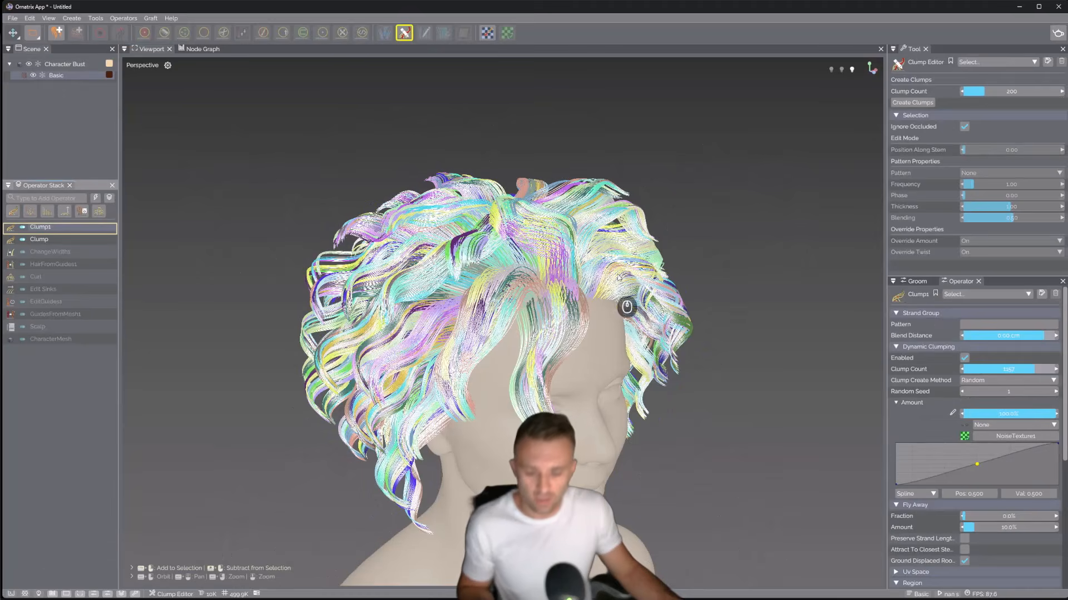
# Add a Frizz operator above Clump1 and set its Amount to about 1.82 cm and Scale to about 3.17
pyautogui.keyDown('alt'); pyautogui.moveTo(744, 293); pyautogui.dragTo(694, 291); pyautogui.keyUp('alt')
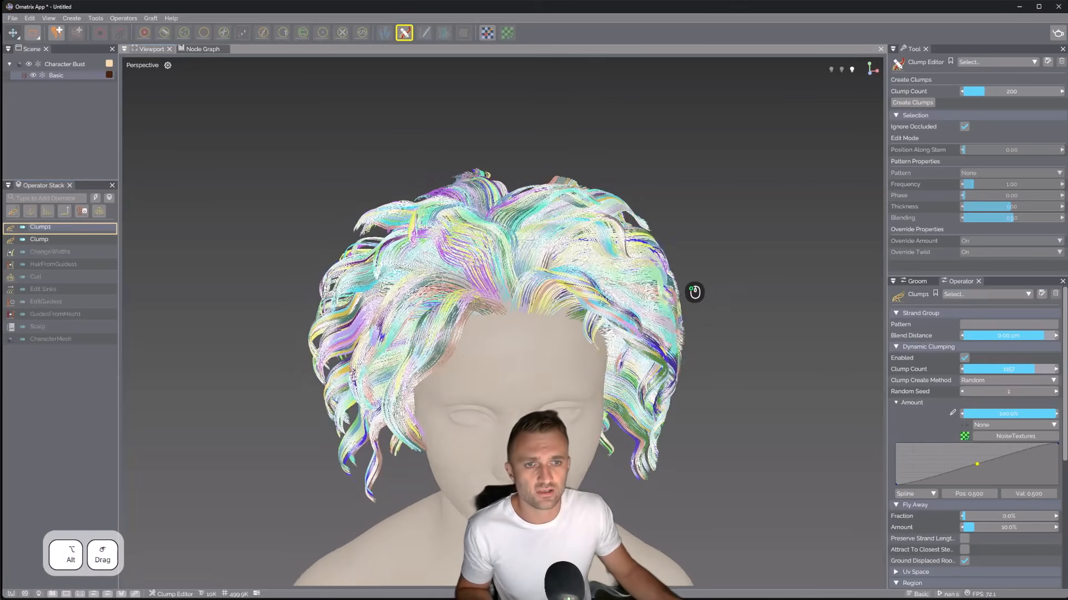
pyautogui.click(32, 215)
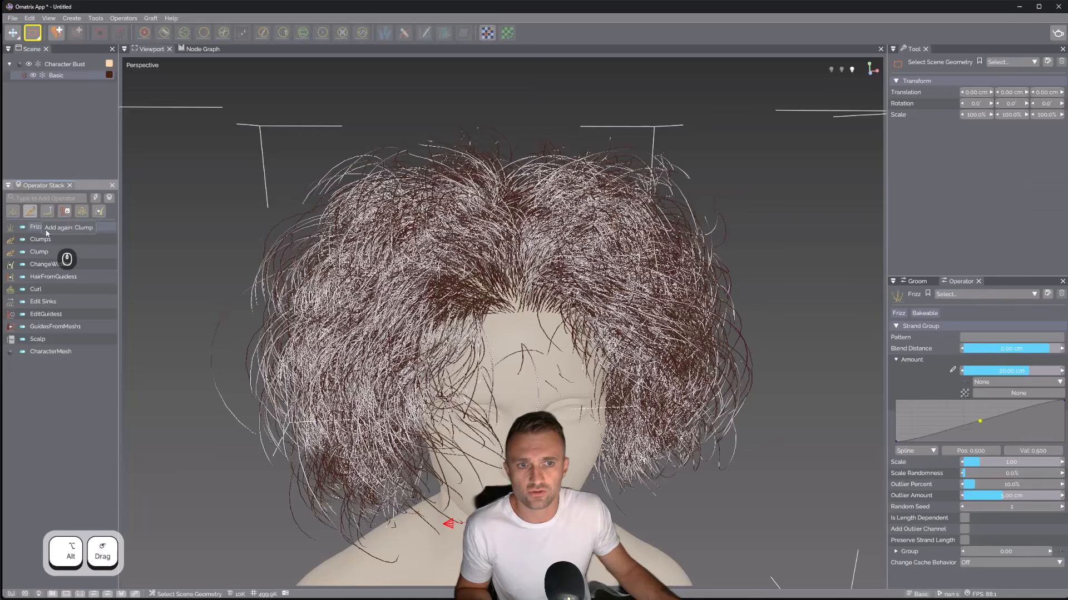
pyautogui.keyDown('alt'); pyautogui.moveTo(543, 293); pyautogui.dragTo(664, 281); pyautogui.keyUp('alt')
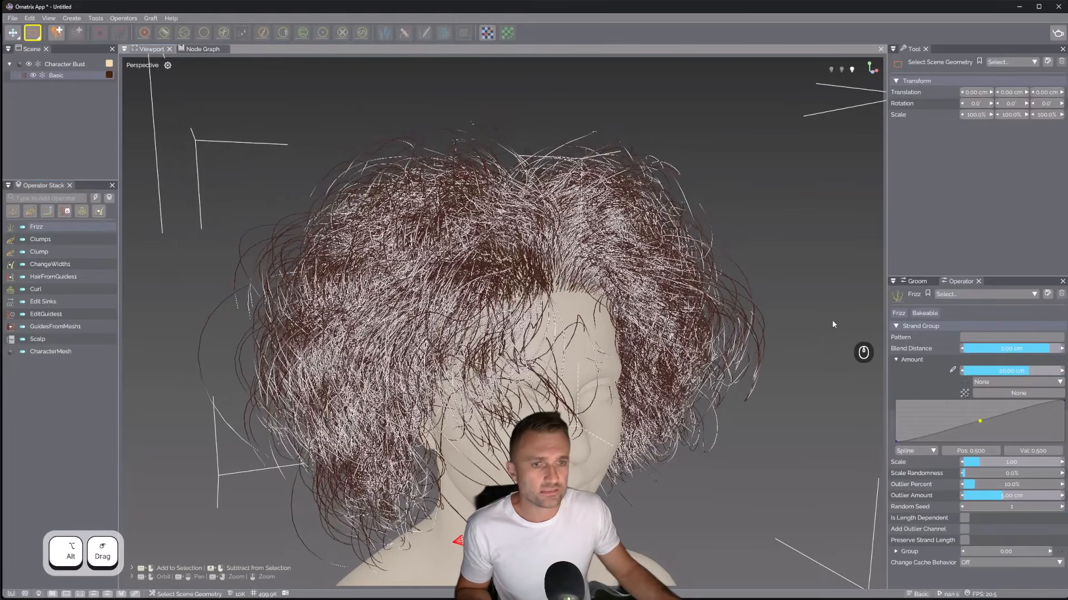
pyautogui.moveTo(1028, 374); pyautogui.dragTo(987, 371)
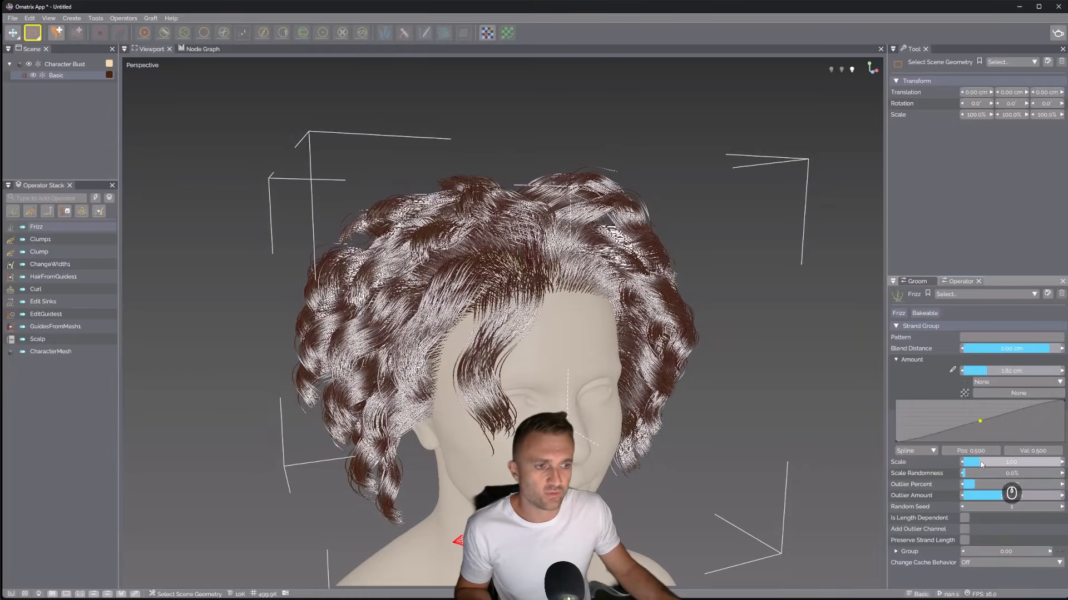
pyautogui.moveTo(981, 461); pyautogui.dragTo(993, 462)
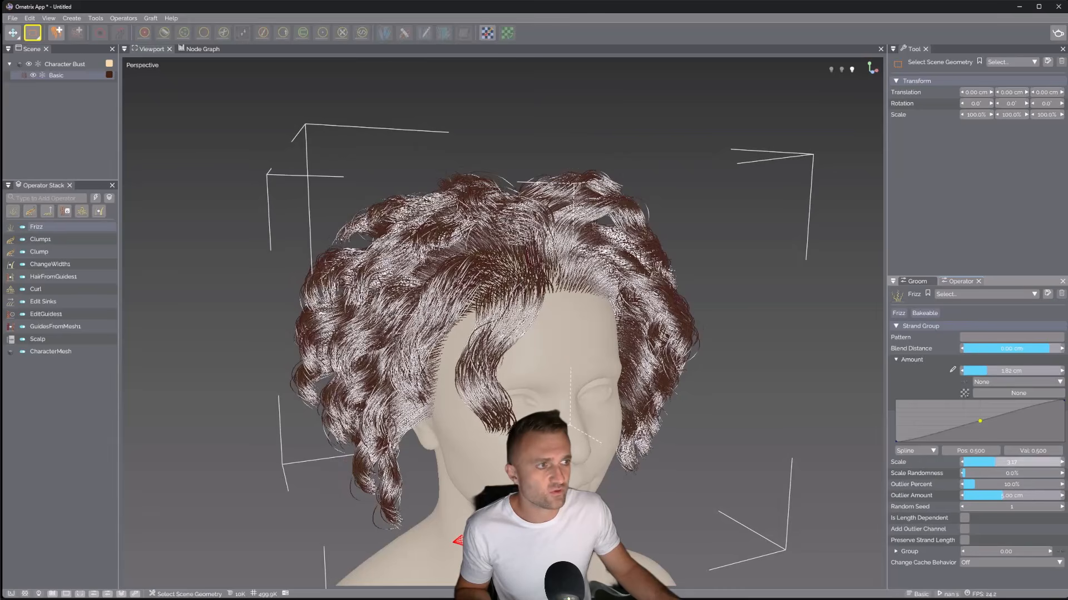
# Put the reference photo aside and set Frizz's Outlier Percent to about 15.8% and Outlier Amount to about 4.67 cm
pyautogui.moveTo(1067, 83)
pyautogui.mouseDown()
pyautogui.moveTo(856, 89)
pyautogui.moveTo(1067, 88)
pyautogui.mouseUp()
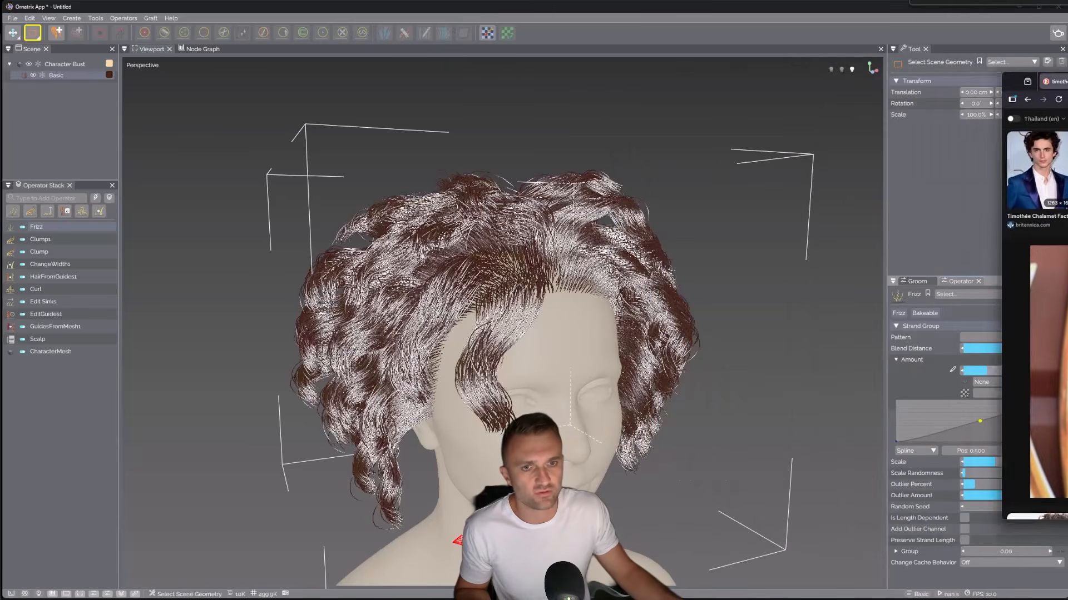
pyautogui.keyDown('alt'); pyautogui.moveTo(704, 266); pyautogui.dragTo(685, 281); pyautogui.keyUp('alt')
pyautogui.click(655, 322)
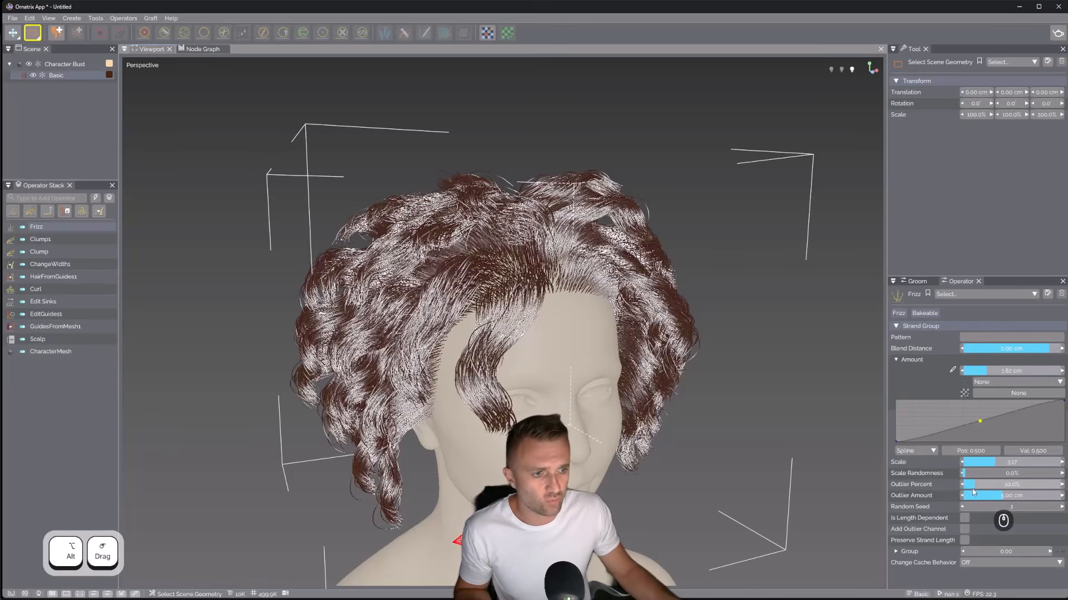
pyautogui.moveTo(977, 486)
pyautogui.mouseDown()
pyautogui.moveTo(1008, 502)
pyautogui.moveTo(980, 488)
pyautogui.mouseUp()
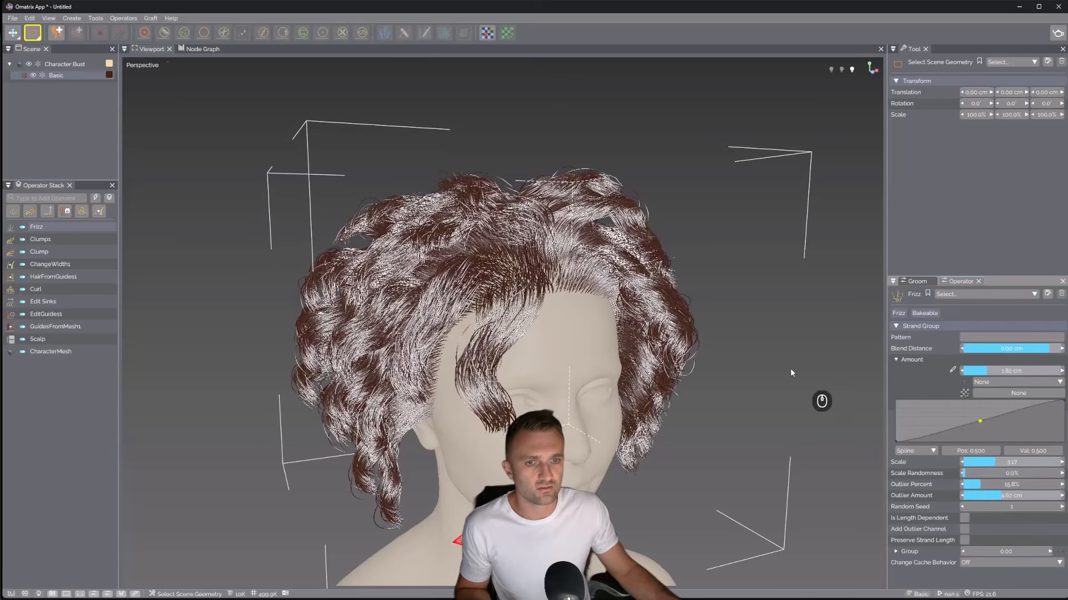
# Inspect the frizzed hair from the front and side under shadowed lighting, and turn on Light 1
pyautogui.press('alt')
pyautogui.keyDown('alt'); pyautogui.moveTo(700, 309); pyautogui.dragTo(722, 289); pyautogui.keyUp('alt')
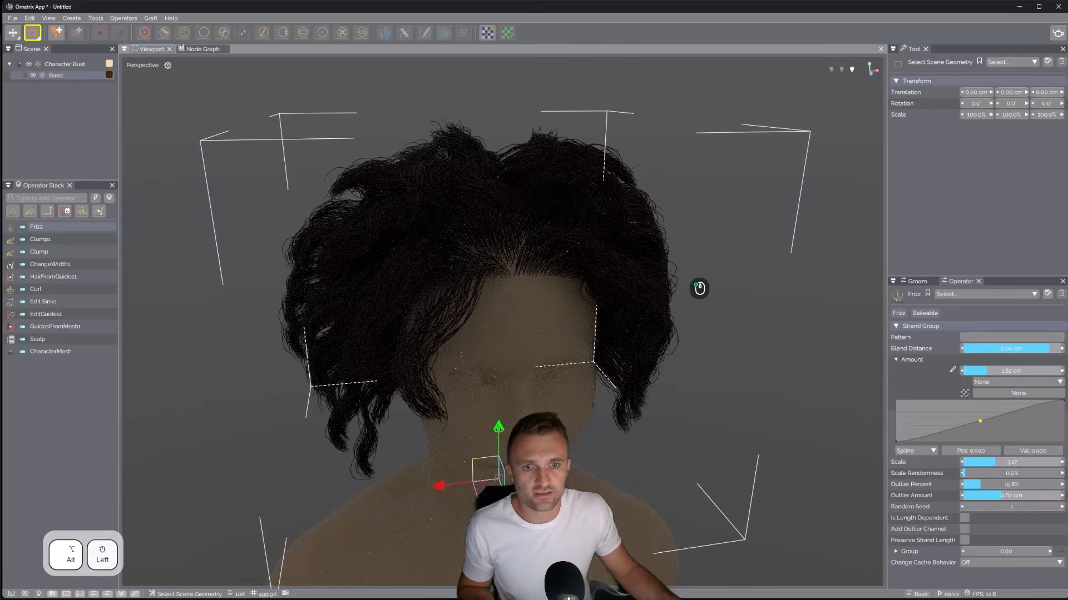
pyautogui.keyDown('alt'); pyautogui.moveTo(699, 289); pyautogui.dragTo(595, 106); pyautogui.keyUp('alt')
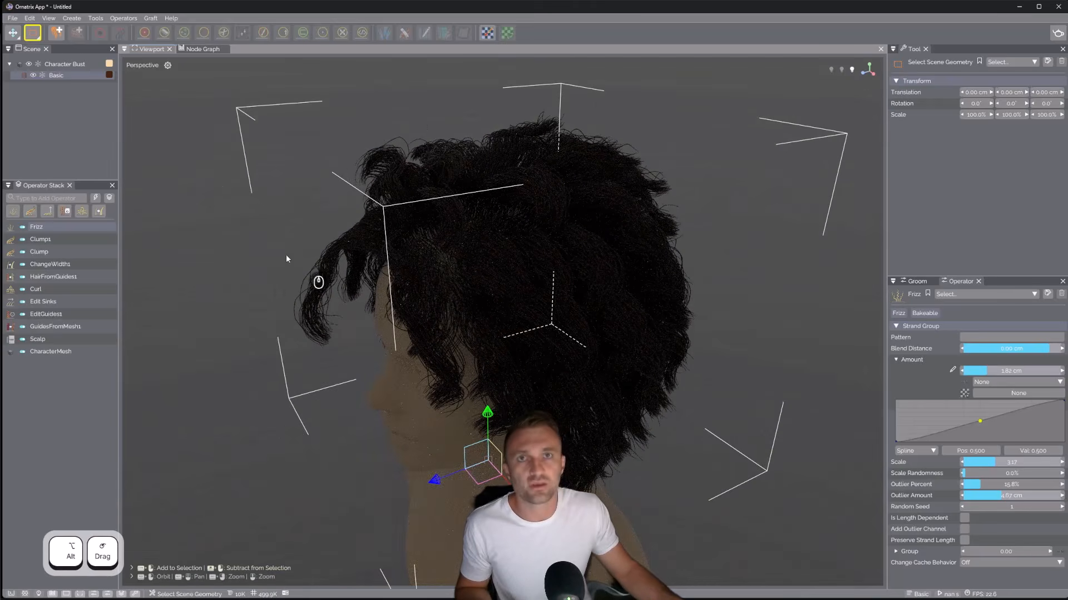
pyautogui.keyDown('alt'); pyautogui.moveTo(698, 291); pyautogui.dragTo(866, 253); pyautogui.keyUp('alt')
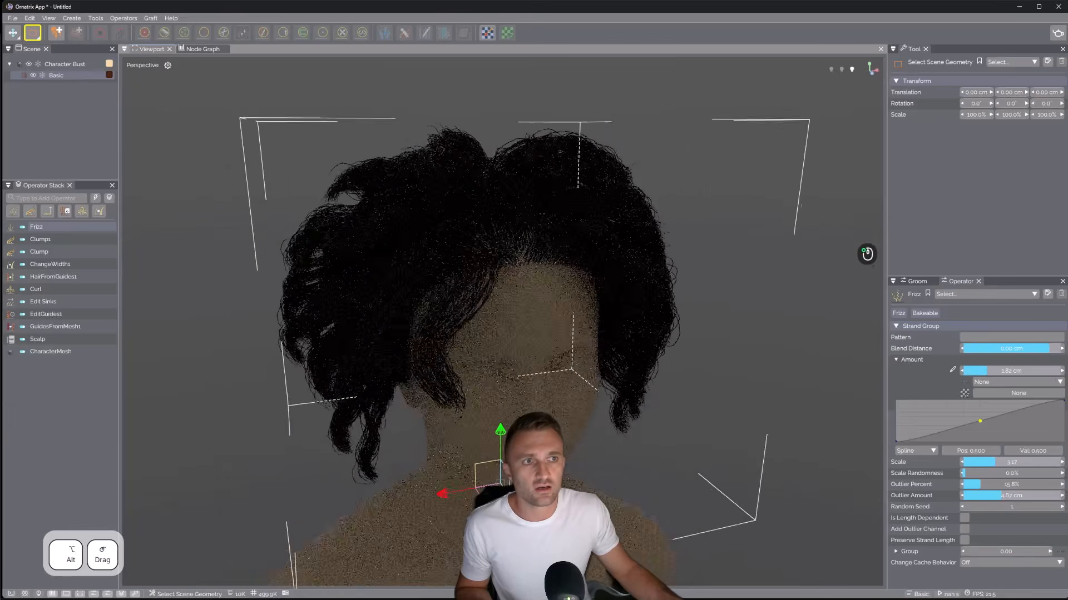
pyautogui.click(830, 70)
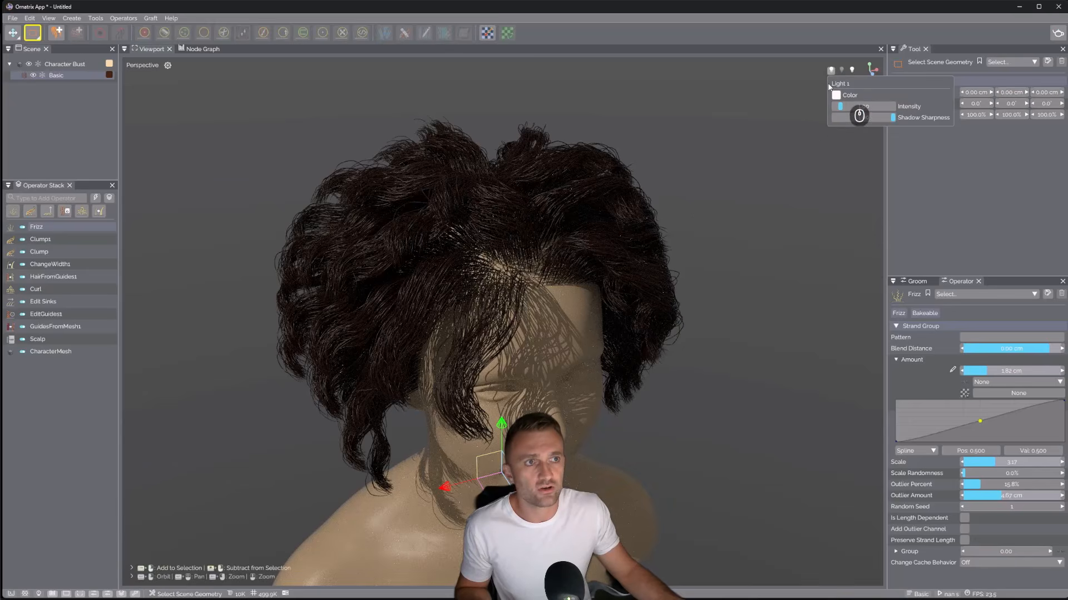
pyautogui.moveTo(537, 308); pyautogui.dragTo(565, 337)
pyautogui.keyDown('alt'); pyautogui.moveTo(692, 246); pyautogui.dragTo(825, 111); pyautogui.keyUp('alt')
# Turn on Light 2 and tint it light blue with R 86, G 127, B 219
pyautogui.moveTo(840, 70)
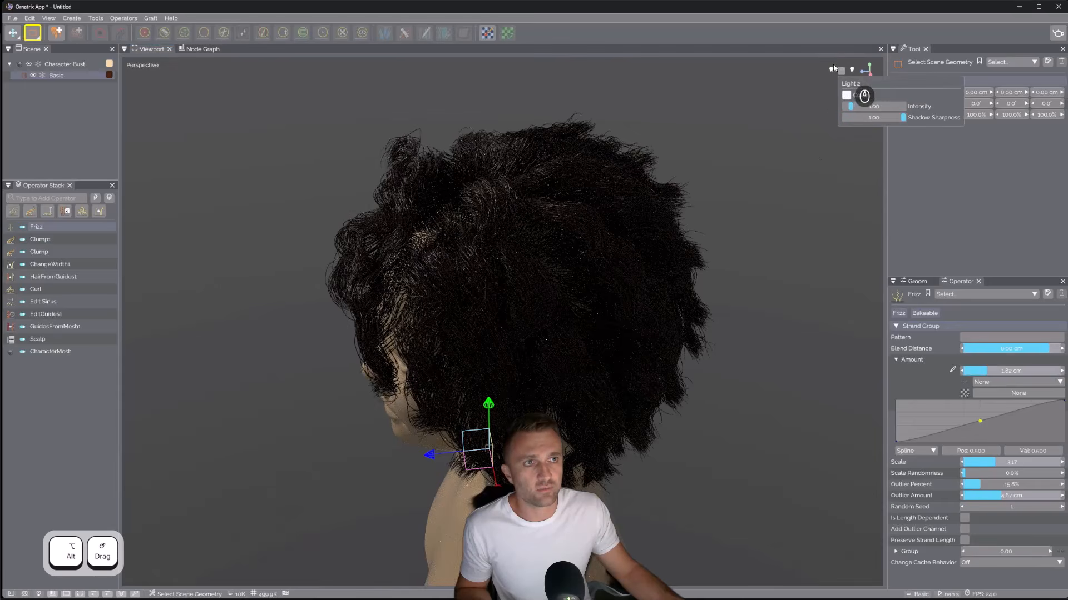
pyautogui.click(846, 95)
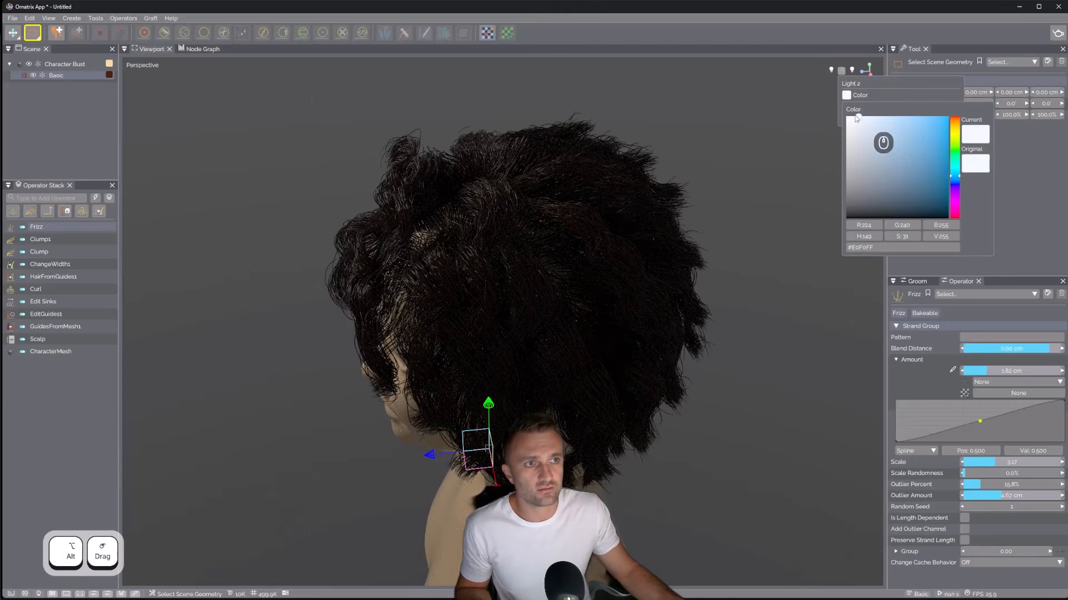
pyautogui.click(939, 147)
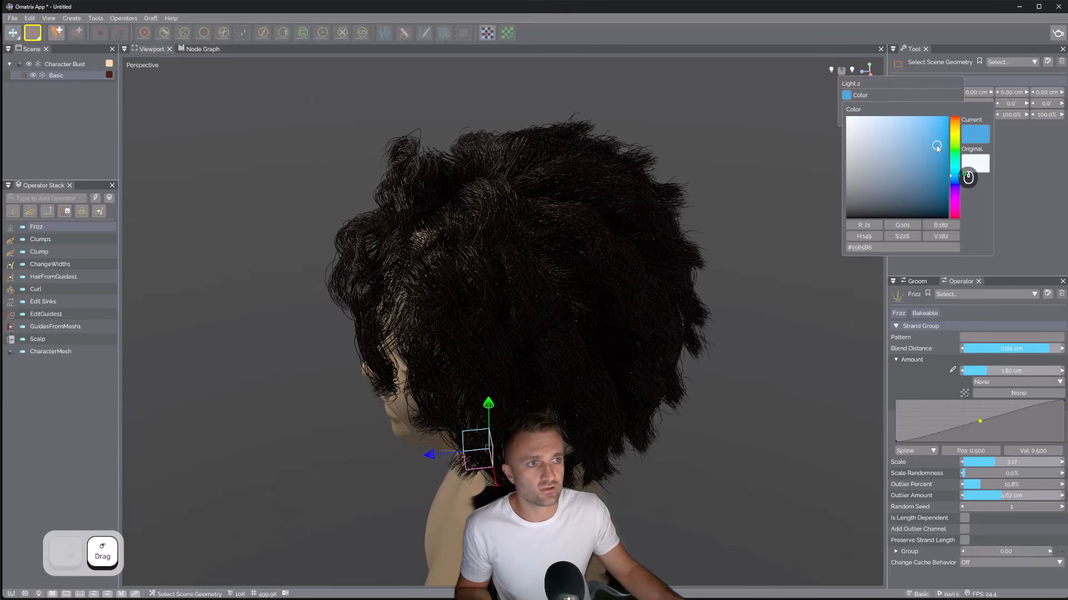
pyautogui.click(841, 70)
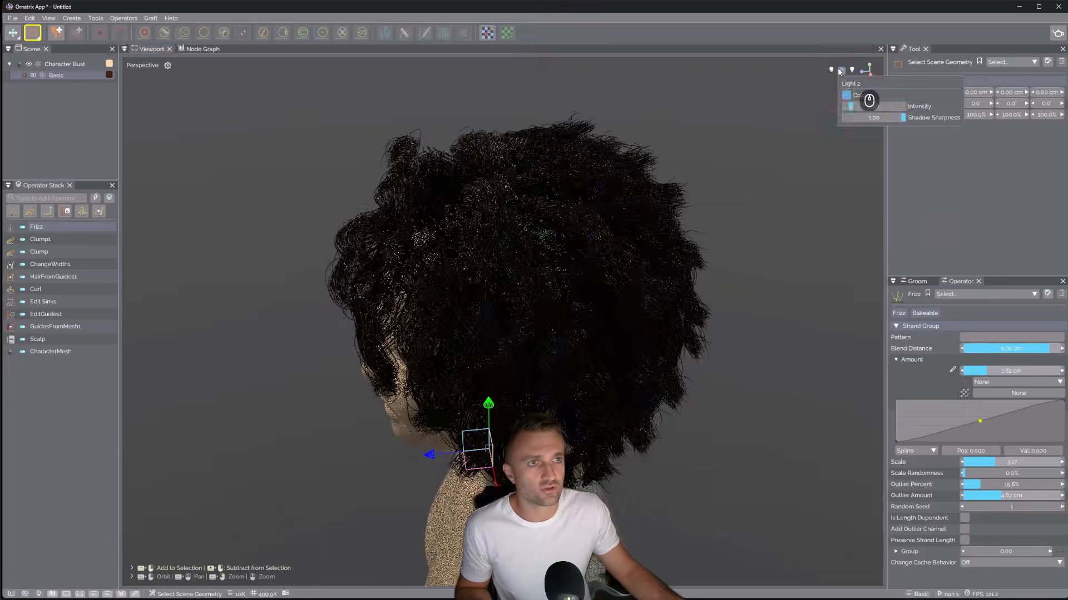
pyautogui.click(848, 96)
pyautogui.moveTo(953, 176); pyautogui.dragTo(952, 179)
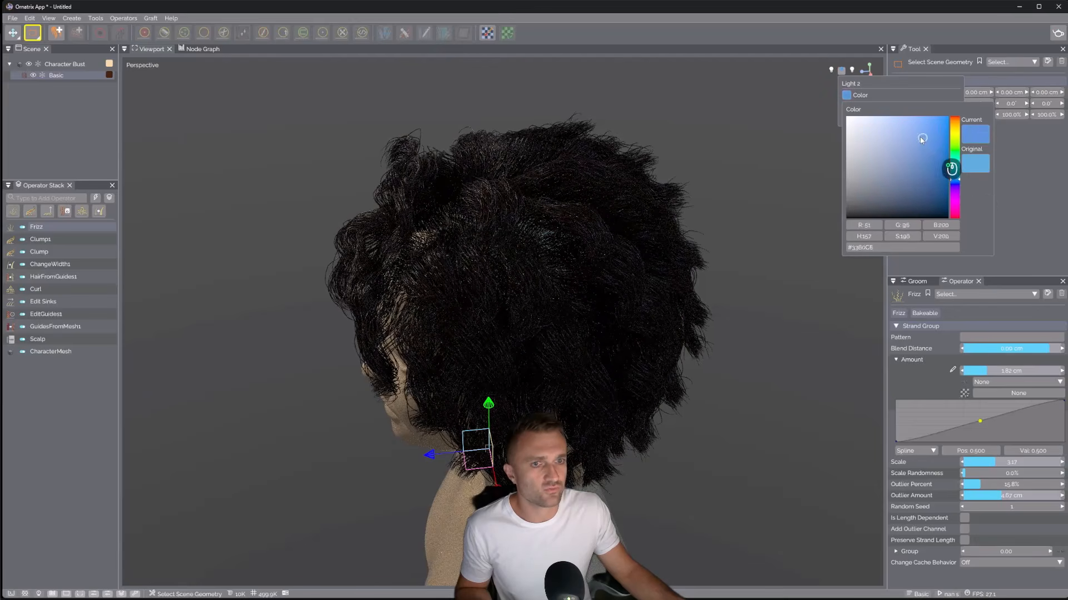
pyautogui.moveTo(919, 136); pyautogui.dragTo(910, 129)
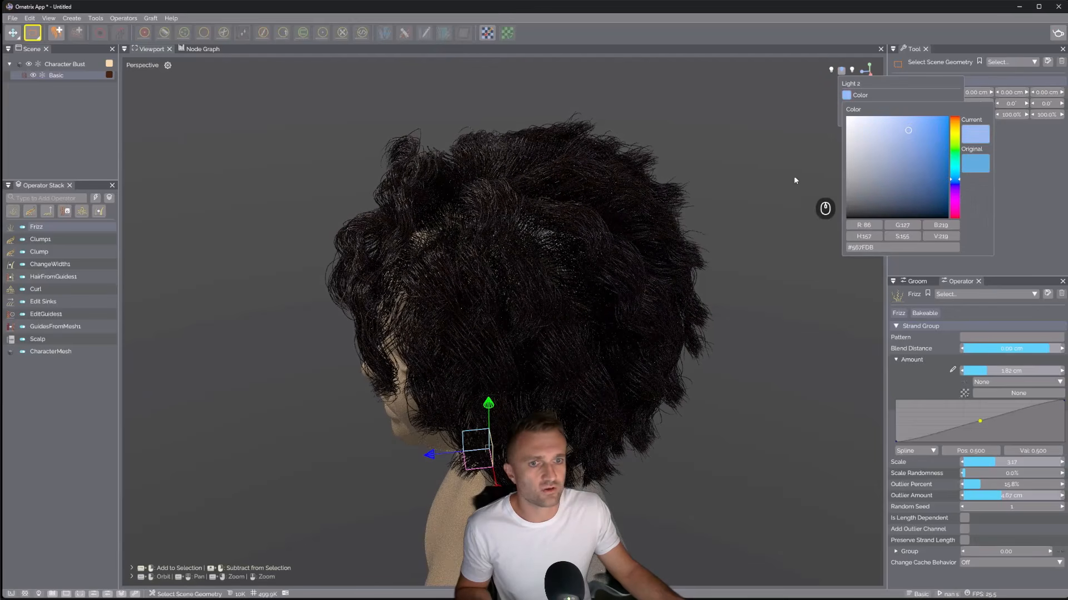
pyautogui.click(739, 167)
# Thin the strands by setting ChangeWidth1's Width to 0.02 cm, then return to Frizz and deselect the hair
pyautogui.keyDown('alt'); pyautogui.moveTo(748, 217); pyautogui.dragTo(771, 192); pyautogui.keyUp('alt')
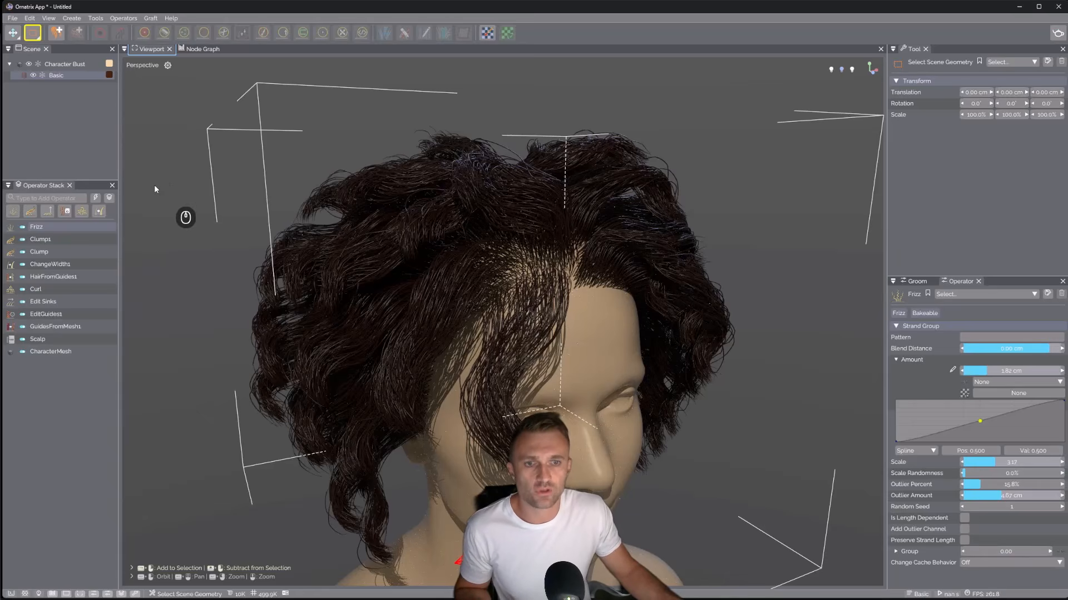
pyautogui.click(53, 265)
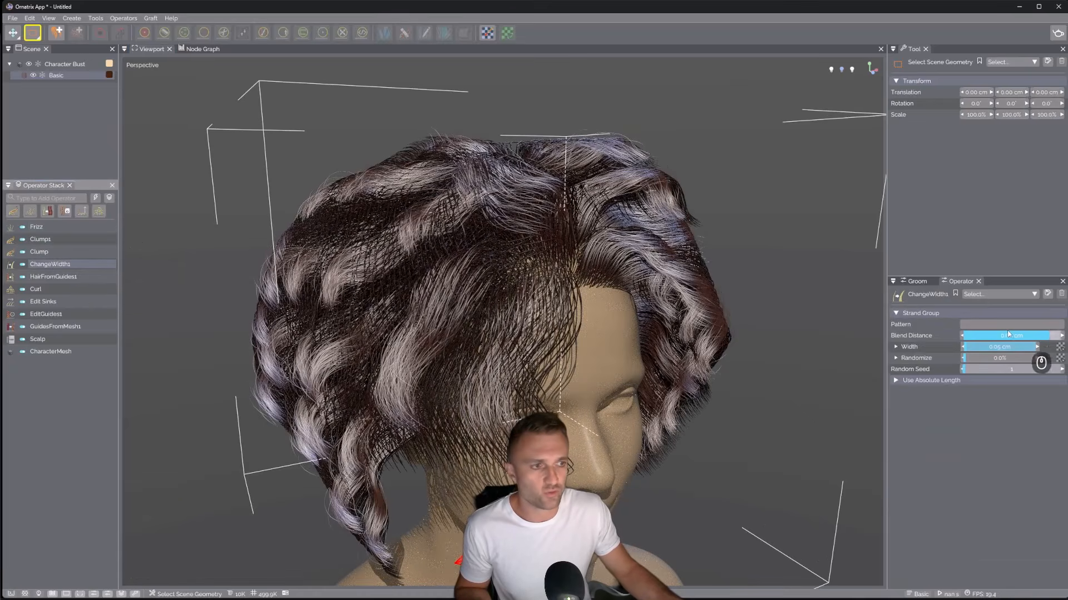
pyautogui.click(994, 350)
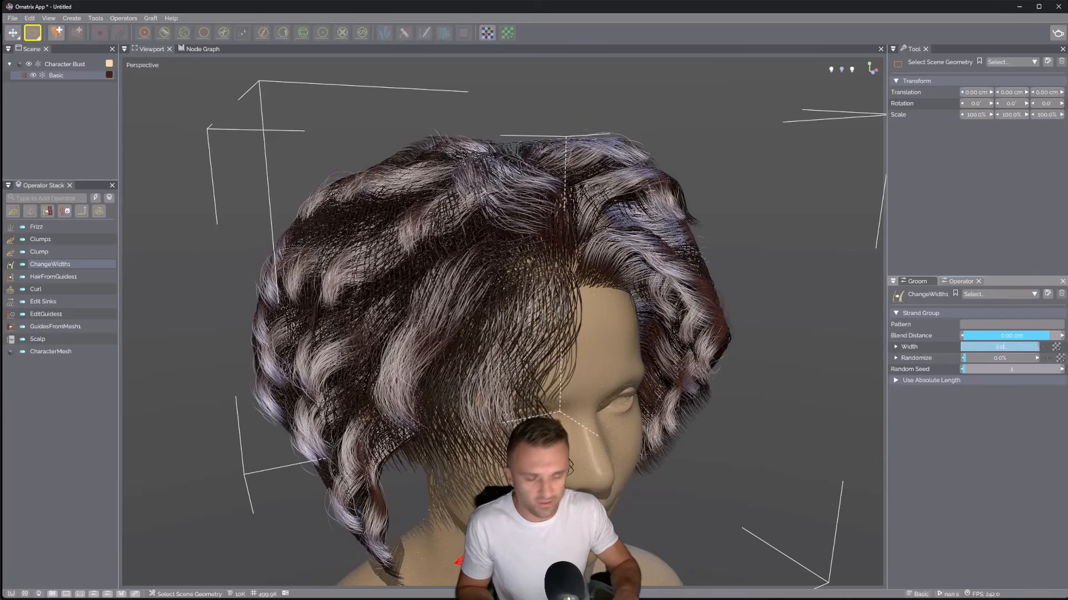
pyautogui.press('Return')
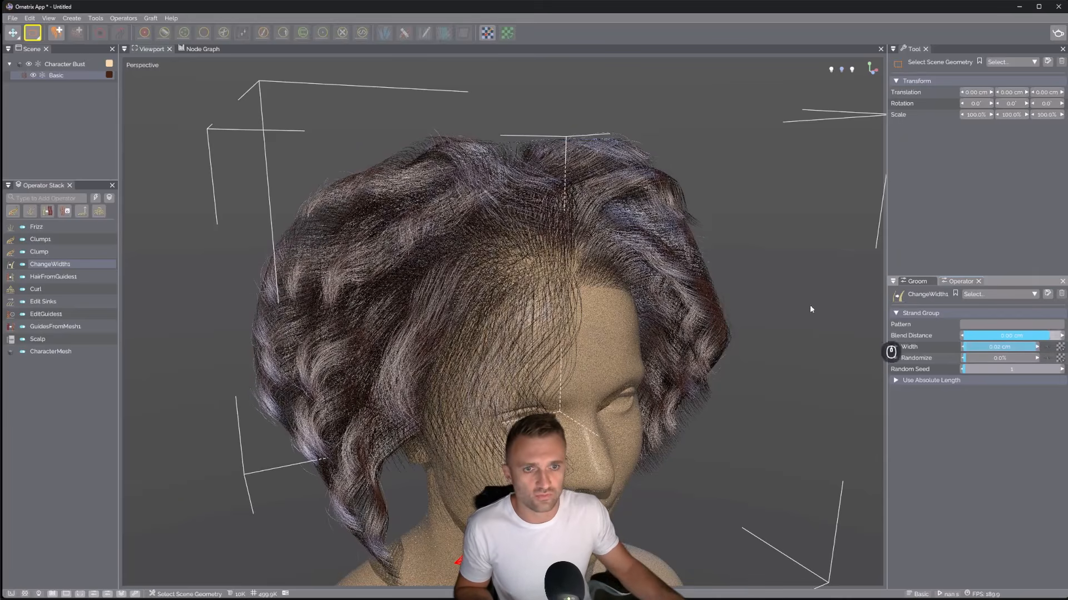
pyautogui.keyDown('alt'); pyautogui.moveTo(784, 257); pyautogui.dragTo(803, 164); pyautogui.keyUp('alt')
pyautogui.click(39, 227)
pyautogui.click(744, 212)
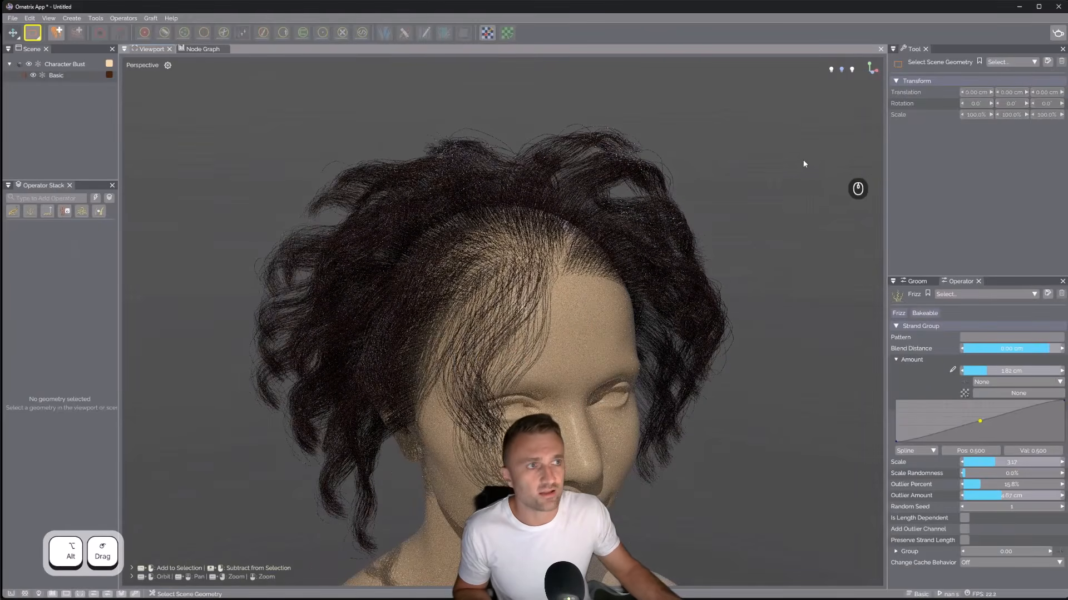
# Turn on Render Mode and inspect the denser hair from several angles
pyautogui.click(1057, 35)
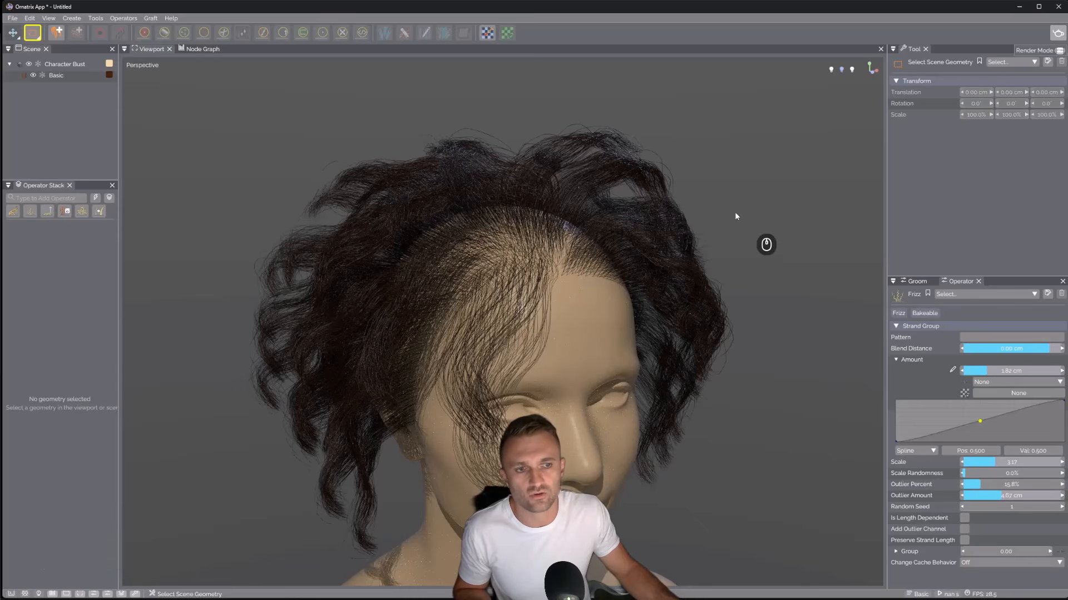
pyautogui.press('alt')
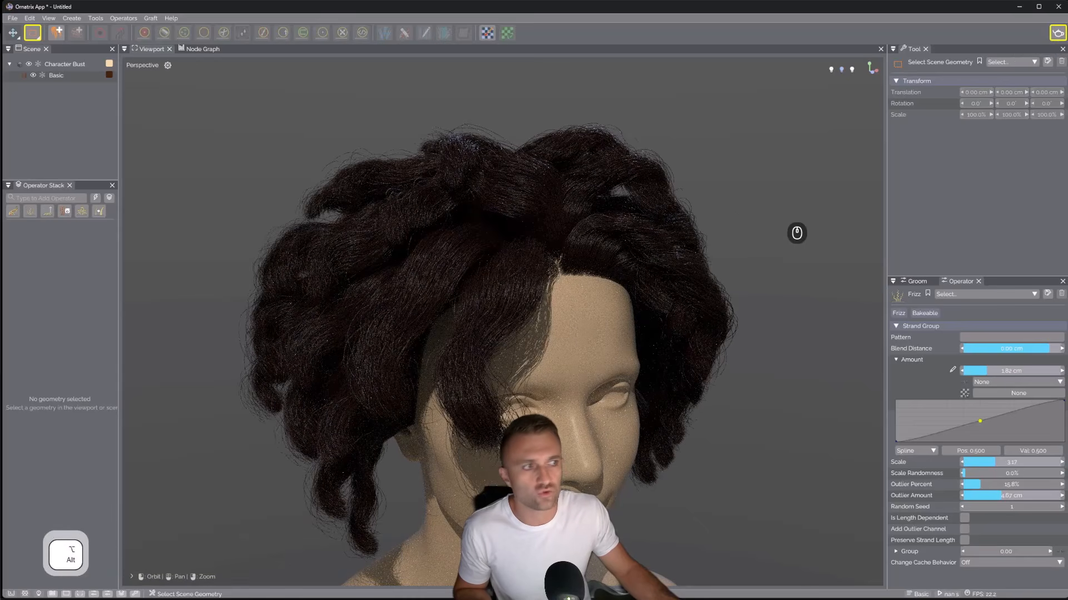
pyautogui.keyDown('alt'); pyautogui.moveTo(762, 226); pyautogui.dragTo(747, 269); pyautogui.keyUp('alt')
pyautogui.keyDown('alt'); pyautogui.moveTo(632, 245); pyautogui.dragTo(684, 248); pyautogui.keyUp('alt')
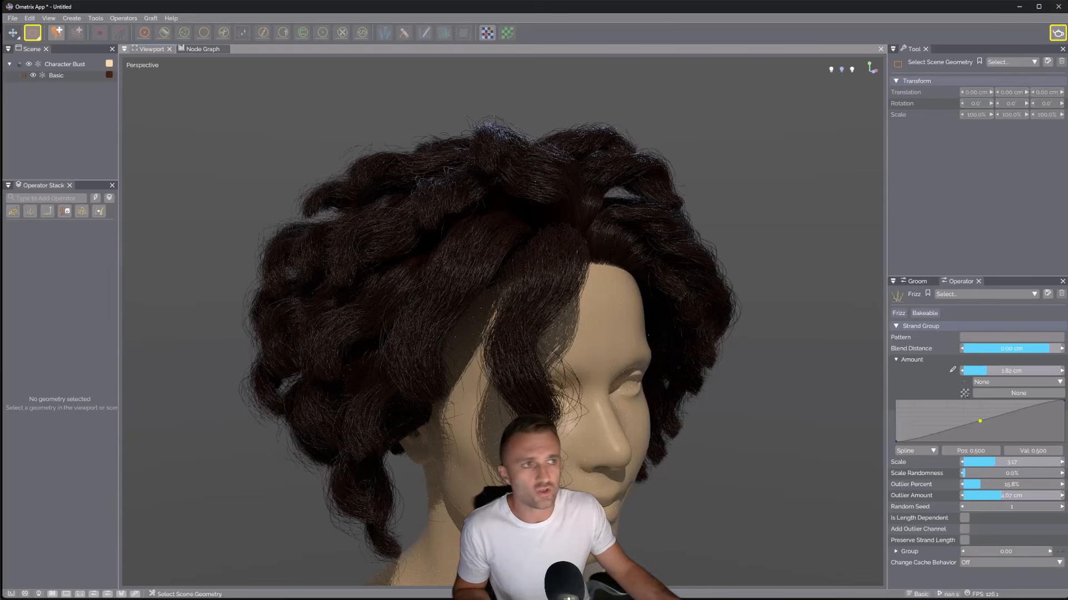
pyautogui.scroll(-1, 646, 237)
pyautogui.scroll(1, 642, 237)
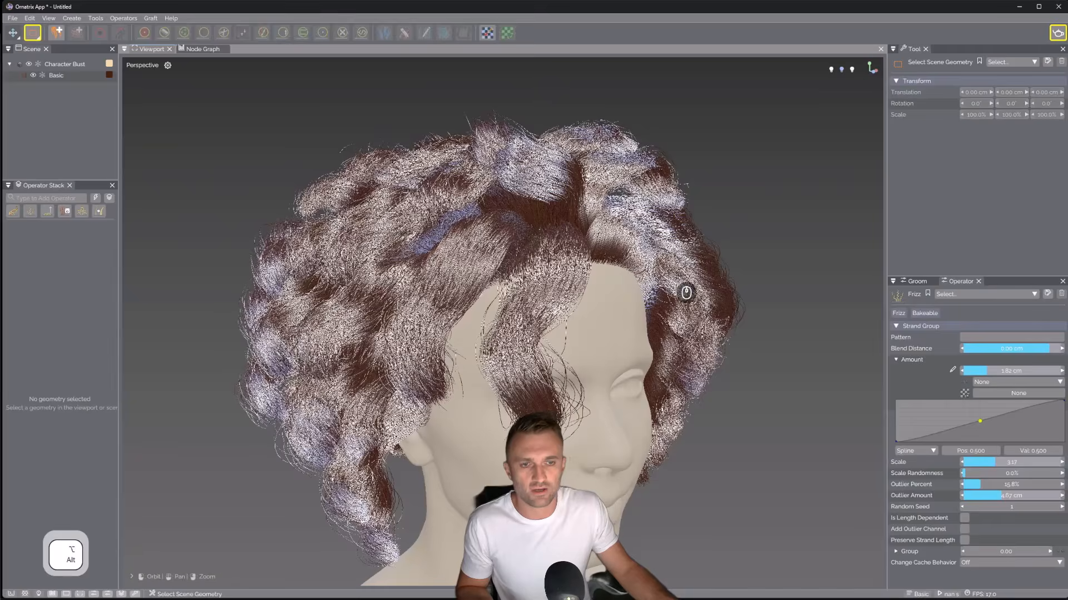
pyautogui.moveTo(655, 265)
pyautogui.keyDown('alt'); pyautogui.mouseDown()
pyautogui.moveTo(577, 311)
pyautogui.moveTo(670, 300)
pyautogui.moveTo(829, 311)
pyautogui.moveTo(504, 294)
pyautogui.mouseUp(); pyautogui.keyUp('alt')
# Add a Length operator above Frizz on the Basic hair and raise its Randomize percentage to vary strand lengths
pyautogui.click(343, 265)
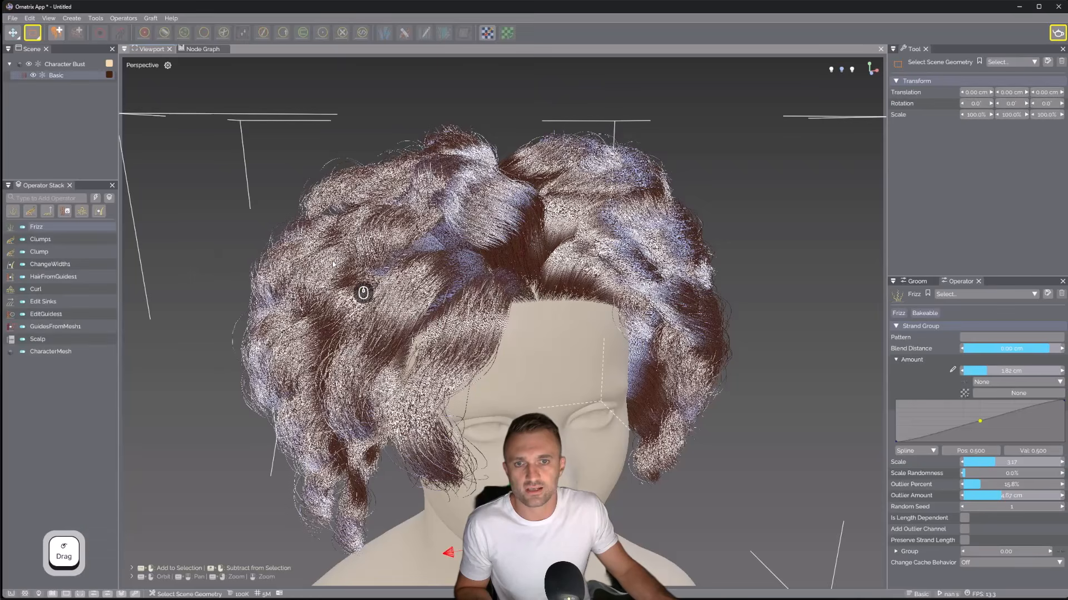
pyautogui.click(53, 198)
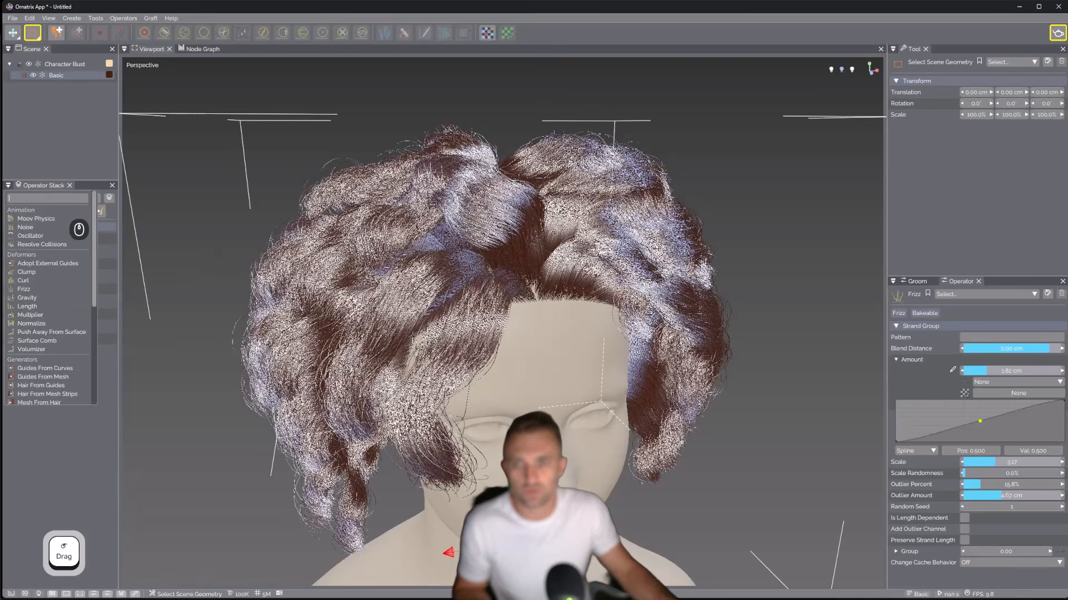
pyautogui.write('length')
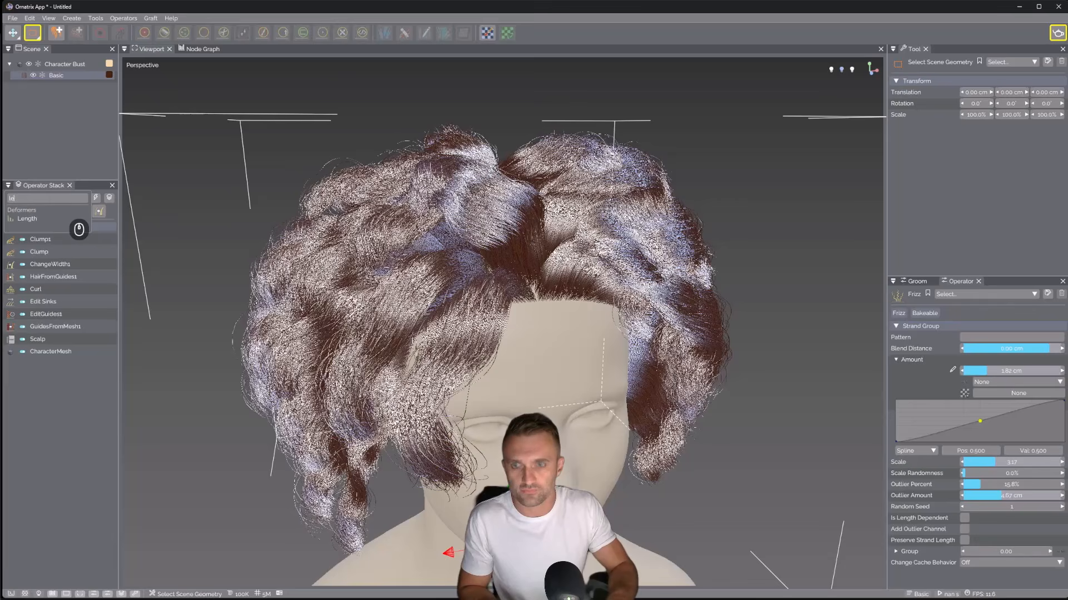
pyautogui.click(27, 219)
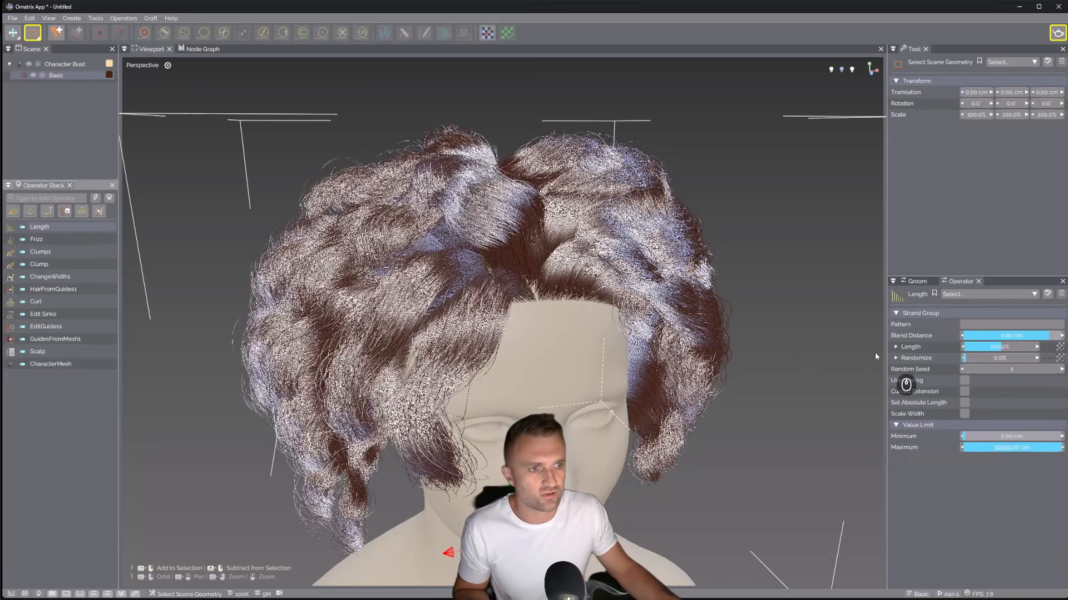
pyautogui.moveTo(968, 359); pyautogui.dragTo(999, 360)
# Compare the hair's uneven tips with the reference photo, put the photo aside and examine the hair from the front
pyautogui.press('alt')
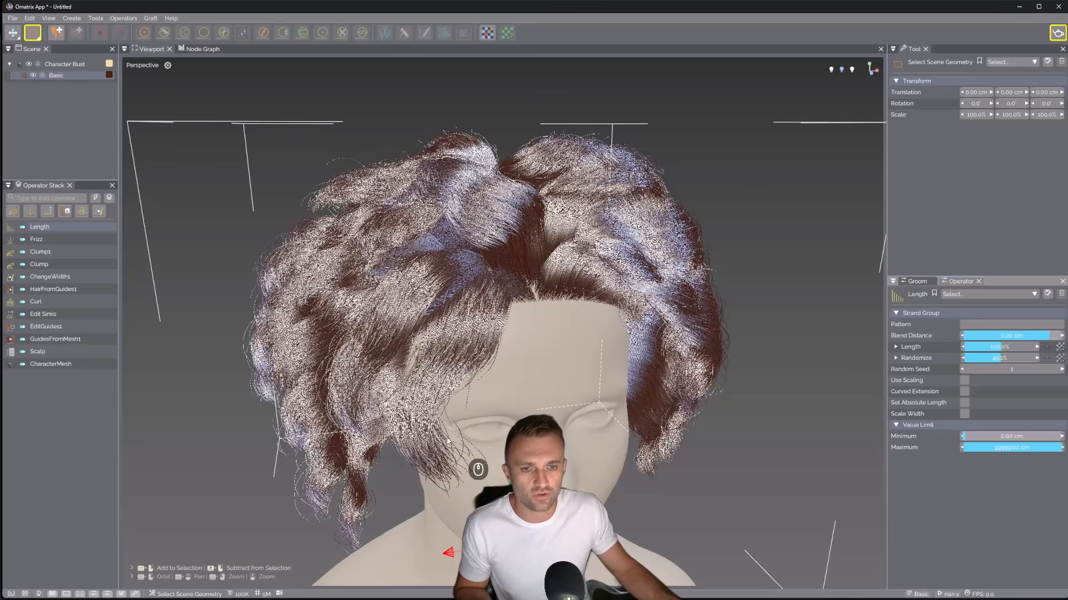
pyautogui.keyDown('alt'); pyautogui.moveTo(642, 406); pyautogui.dragTo(611, 397); pyautogui.keyUp('alt')
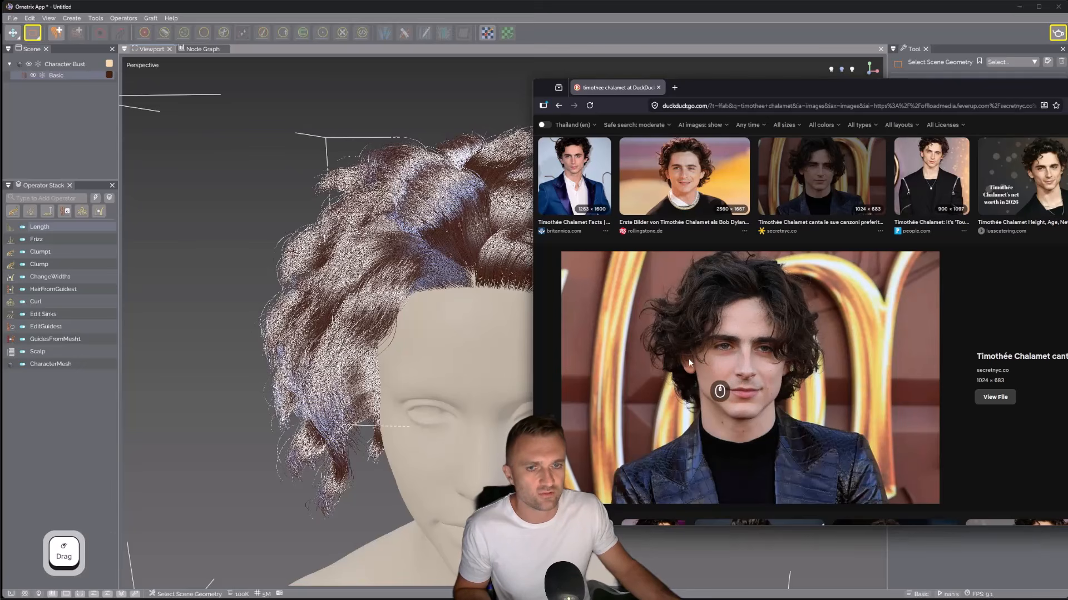
pyautogui.moveTo(740, 93); pyautogui.dragTo(1067, 73)
pyautogui.keyDown('alt'); pyautogui.moveTo(644, 239); pyautogui.dragTo(663, 237); pyautogui.keyUp('alt')
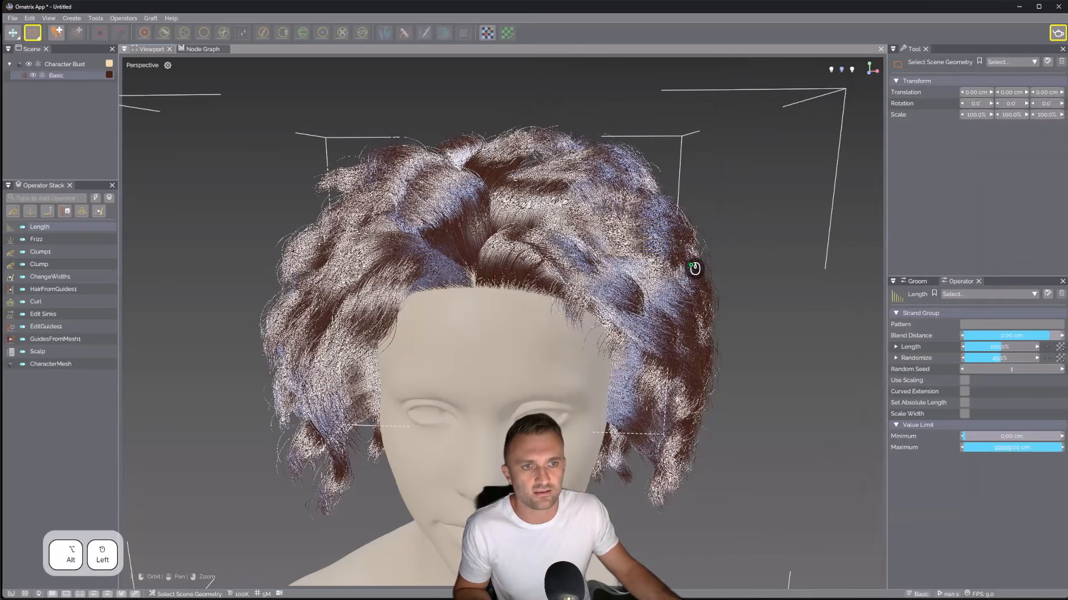
pyautogui.keyDown('alt'); pyautogui.moveTo(660, 282); pyautogui.dragTo(659, 304, button='middle'); pyautogui.keyUp('alt')
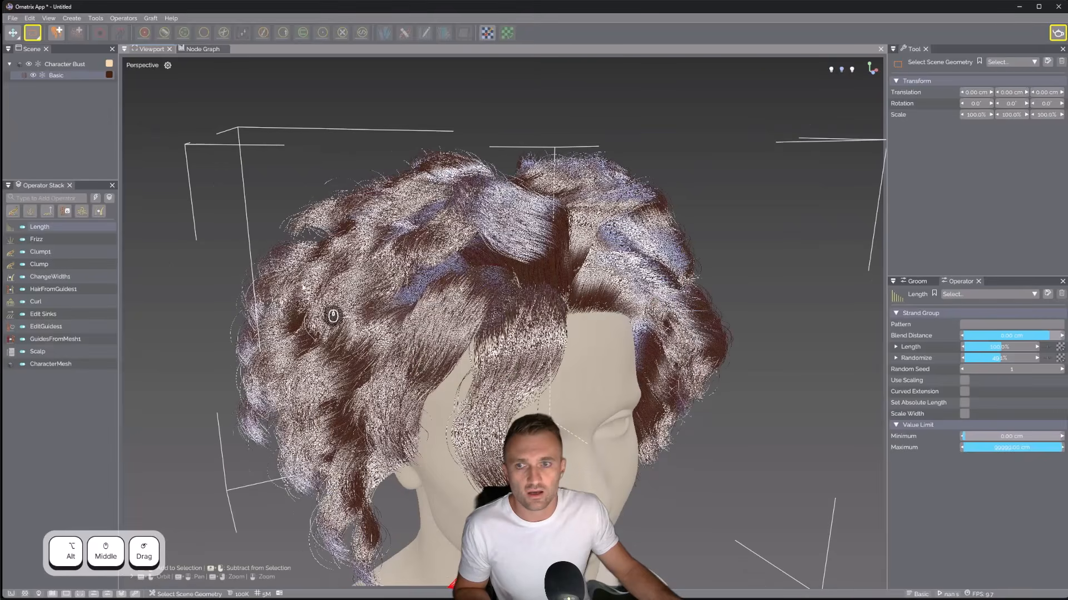
# Lower the Frizz operator's Scale to 1.35 and raise its Amount to 2.47 cm
pyautogui.click(36, 239)
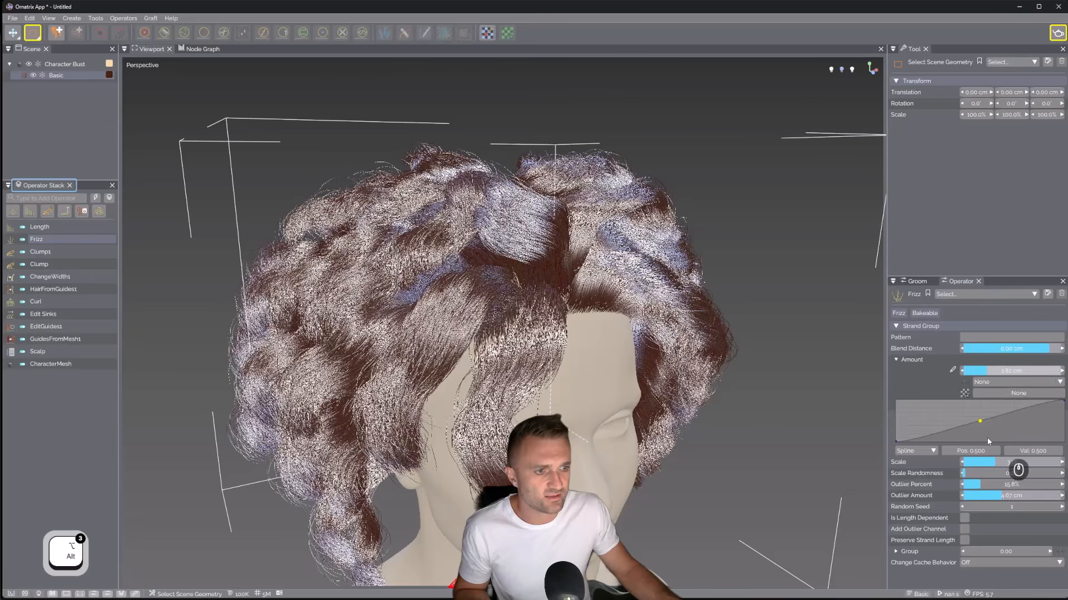
pyautogui.moveTo(997, 466); pyautogui.dragTo(981, 465)
pyautogui.moveTo(987, 372); pyautogui.dragTo(992, 375)
# Reshape Clump1's Amount curve with a point at position 0.402, value 0.940, and set its Fly Away Fraction to 3.1%
pyautogui.click(40, 252)
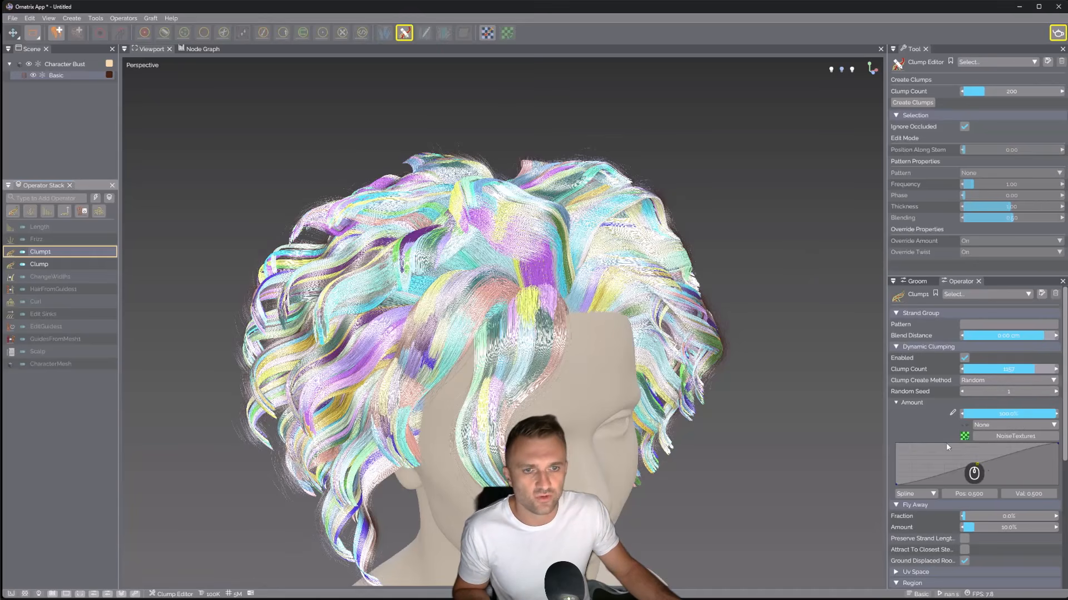
pyautogui.moveTo(978, 466); pyautogui.dragTo(960, 445)
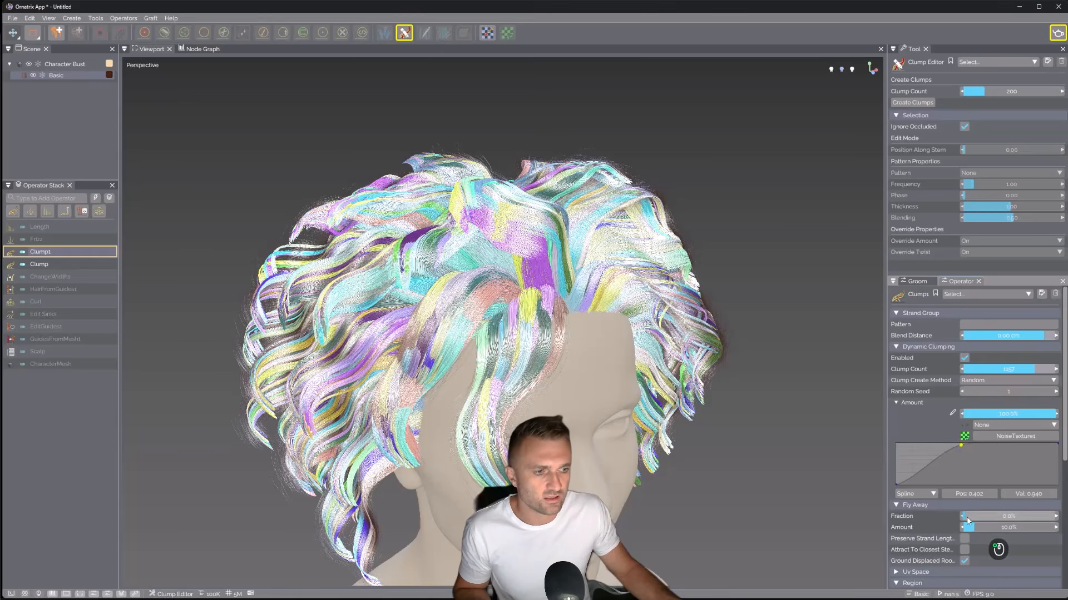
pyautogui.moveTo(968, 520); pyautogui.dragTo(968, 521)
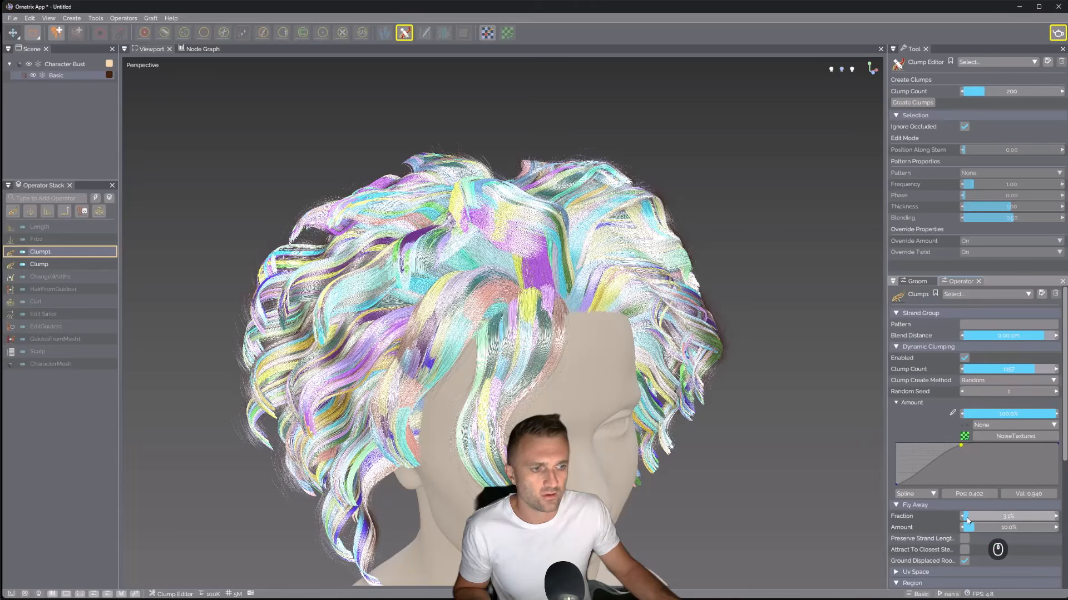
pyautogui.hotkey('ctrl', 'z')
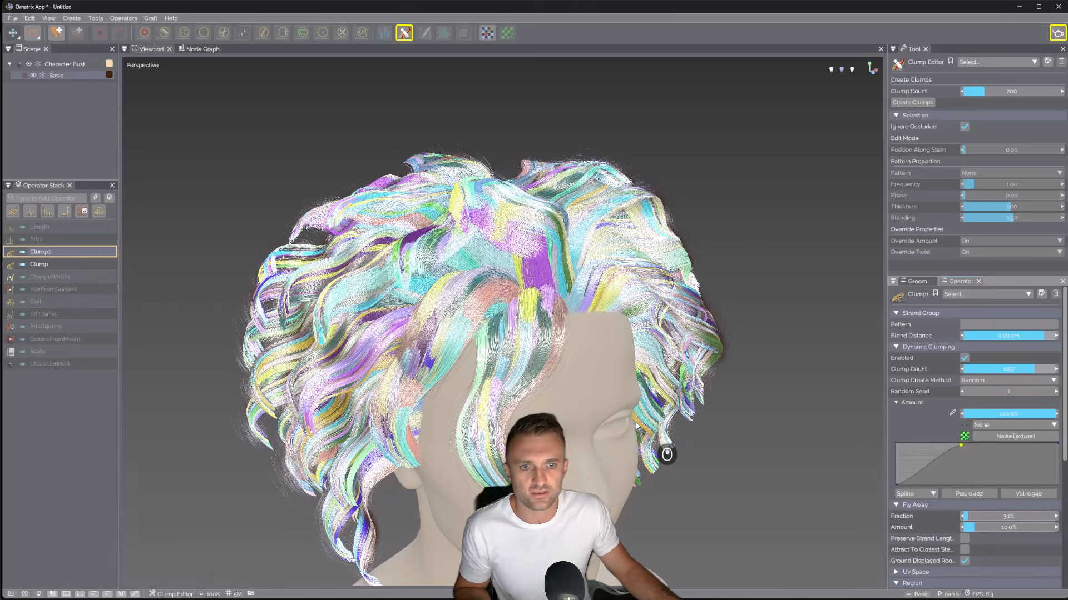
# Set the guide-based Clump operator's Fly Away Fraction to 2.7%, then return to Length
pyautogui.click(42, 267)
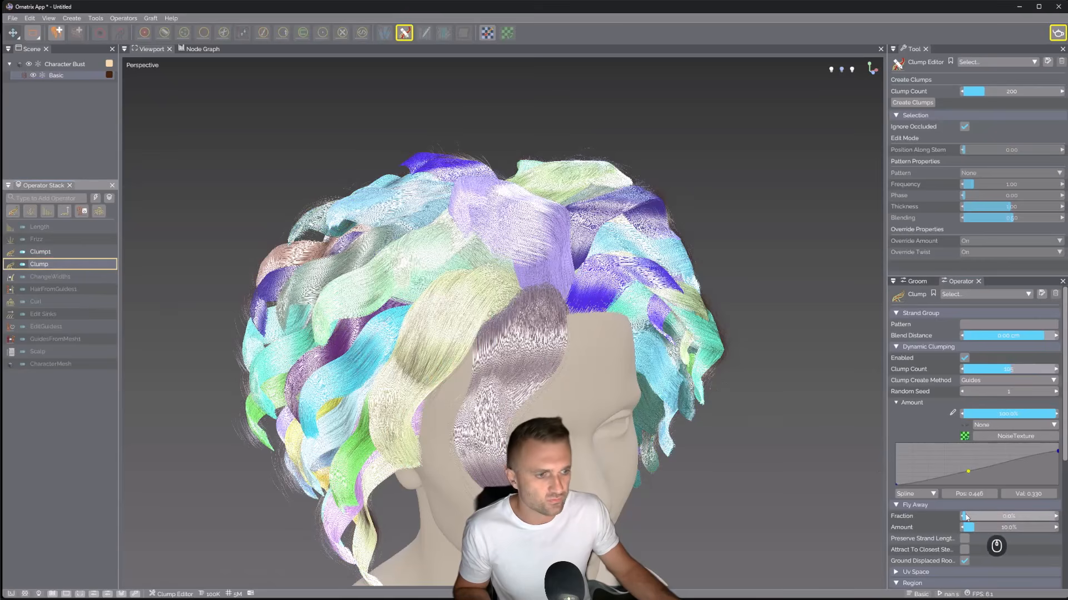
pyautogui.click(966, 518)
pyautogui.moveTo(968, 519); pyautogui.dragTo(967, 519)
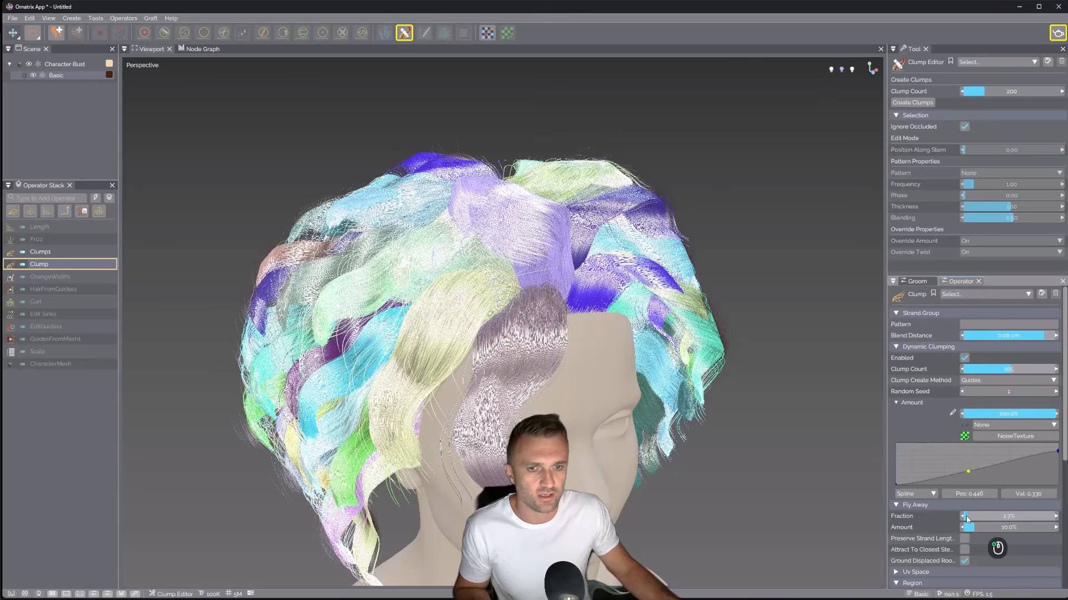
pyautogui.moveTo(967, 519); pyautogui.dragTo(966, 519)
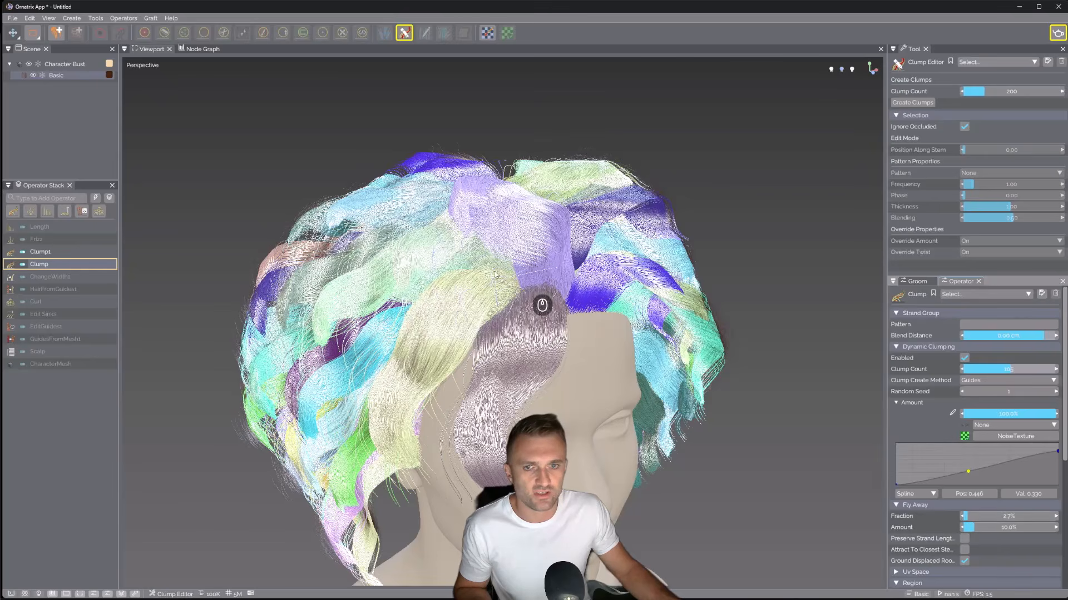
pyautogui.click(45, 226)
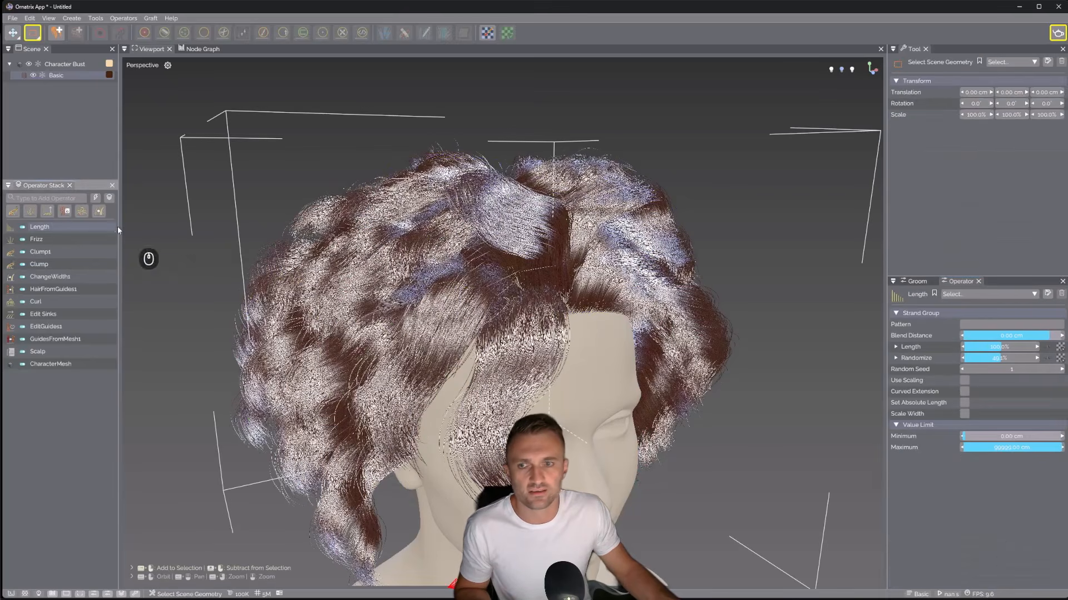
# Reduce the Frizz operator's Outlier Percent to 7.4%, then return to Length
pyautogui.click(42, 239)
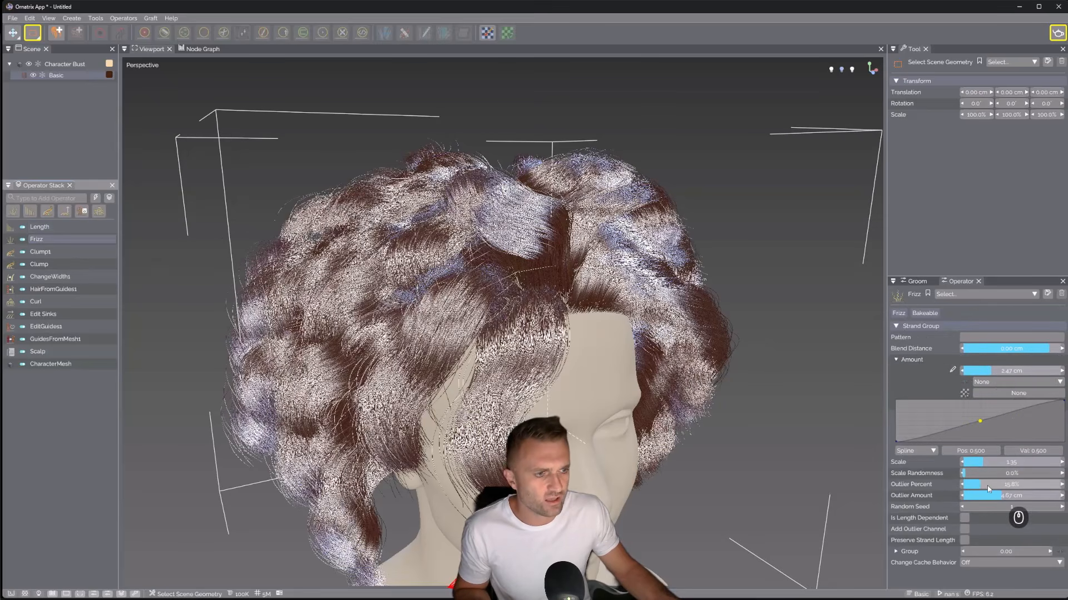
pyautogui.moveTo(980, 487); pyautogui.dragTo(969, 487)
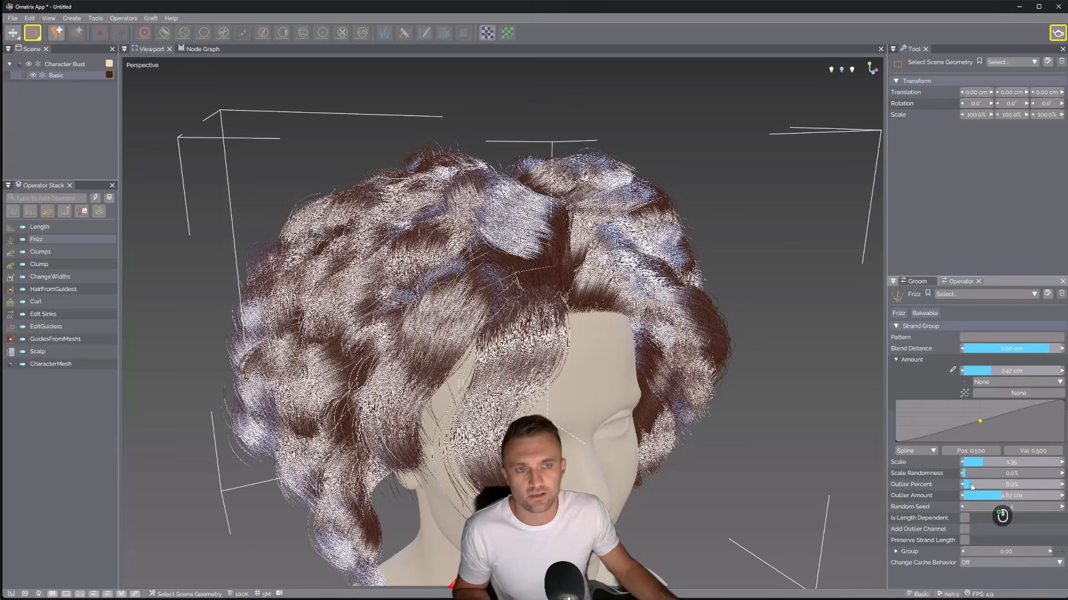
pyautogui.press('alt')
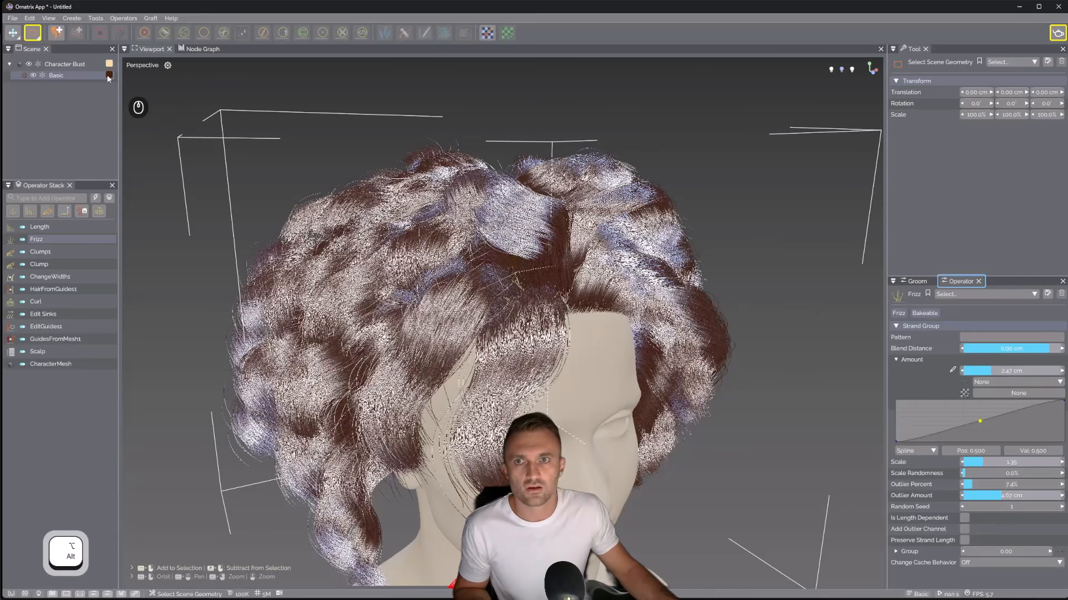
pyautogui.press('alt')
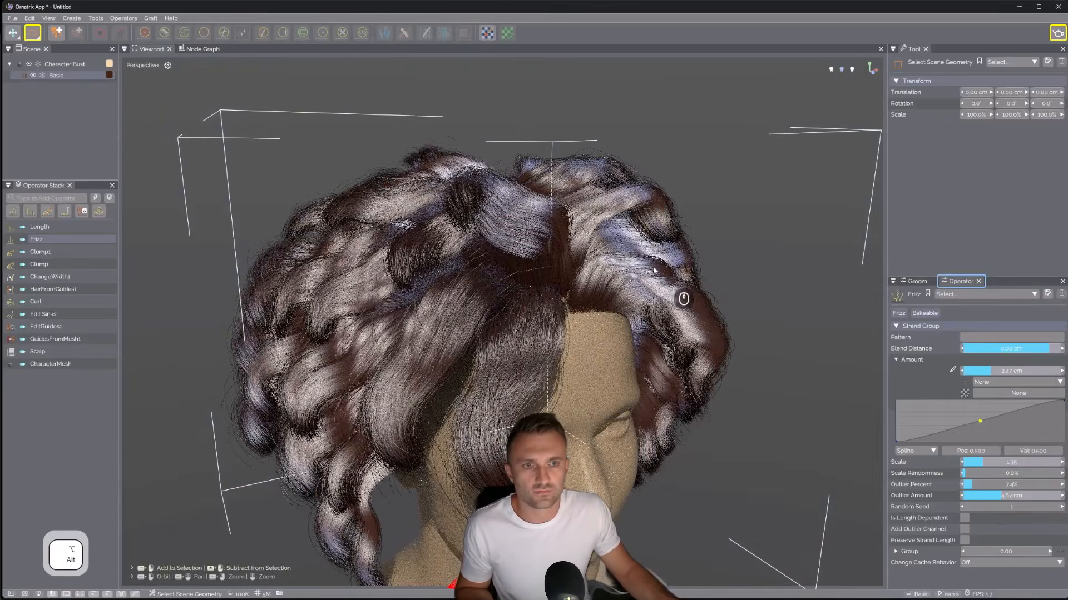
pyautogui.click(32, 225)
# Recolour the Basic hair from brown to near-black and check it from several angles
pyautogui.keyDown('alt'); pyautogui.moveTo(524, 268); pyautogui.dragTo(548, 287); pyautogui.keyUp('alt')
pyautogui.keyDown('alt'); pyautogui.moveTo(549, 288); pyautogui.dragTo(566, 283, button='right'); pyautogui.keyUp('alt')
pyautogui.keyDown('alt'); pyautogui.moveTo(692, 288); pyautogui.dragTo(521, 266); pyautogui.keyUp('alt')
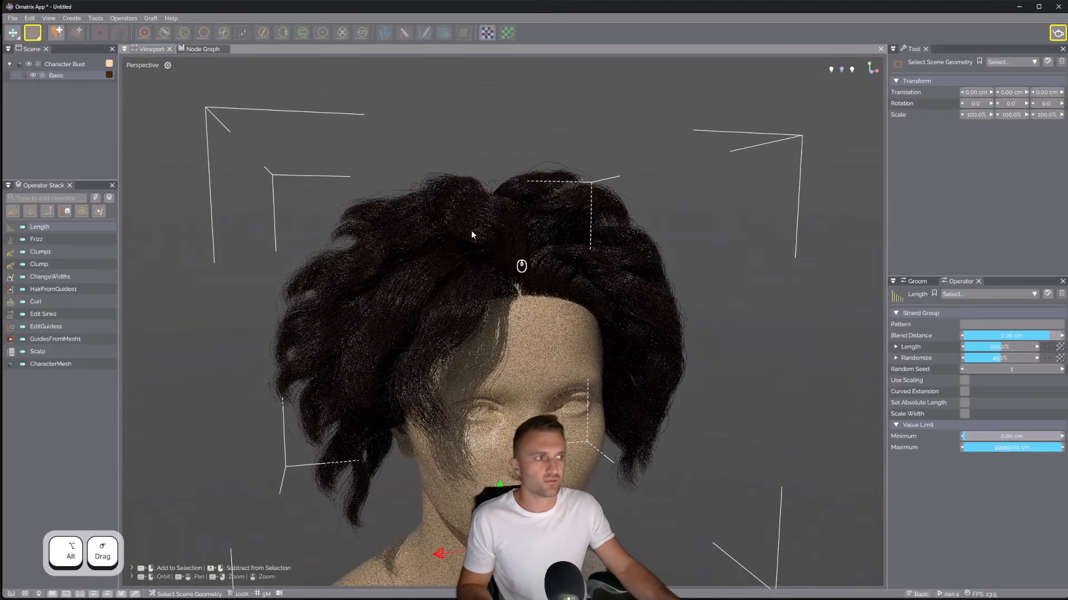
pyautogui.click(109, 75)
pyautogui.moveTo(205, 175); pyautogui.dragTo(122, 168)
pyautogui.keyDown('alt'); pyautogui.rightClick(398, 216); pyautogui.keyUp('alt')
pyautogui.keyDown('alt'); pyautogui.moveTo(398, 217); pyautogui.dragTo(511, 259); pyautogui.keyUp('alt')
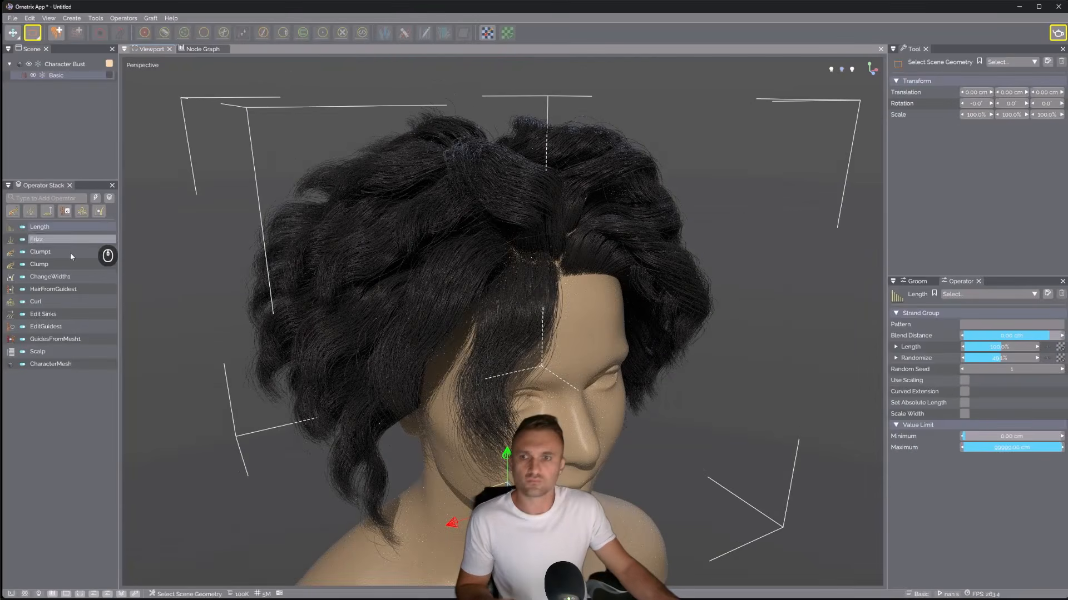
# Return to the Length operator, deselect the hair and store the groom's current state with Hold
pyautogui.click(43, 252)
pyautogui.click(45, 227)
pyautogui.click(194, 105)
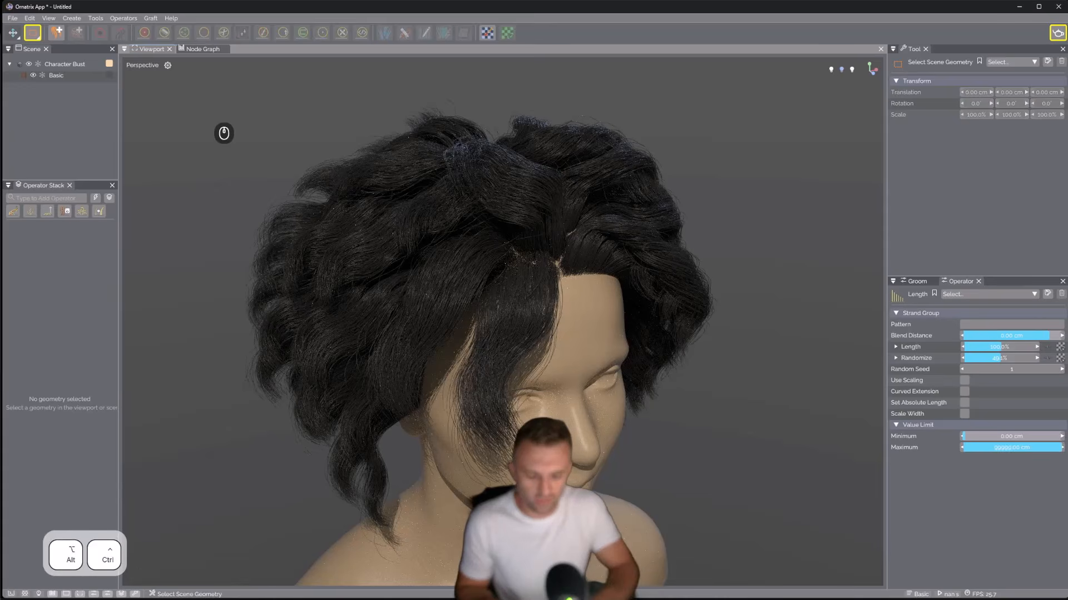
pyautogui.hotkey('ctrl', 'alt', 'h')
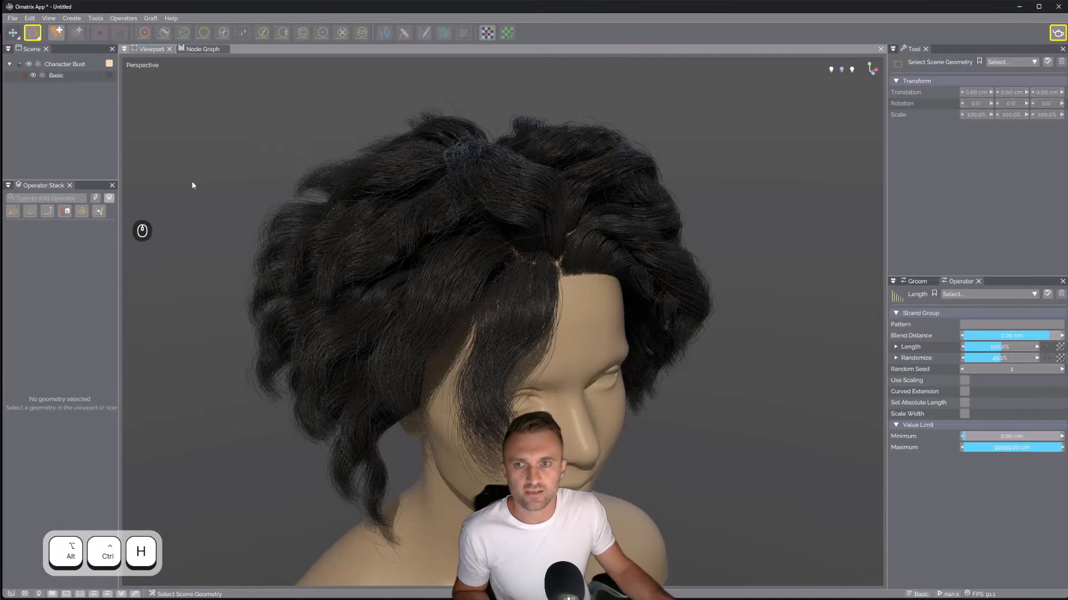
# Reselect the hair and set the Low of Clump1's noise texture to 0.06 and High to 0.61, then leave texture editing
pyautogui.click(350, 242)
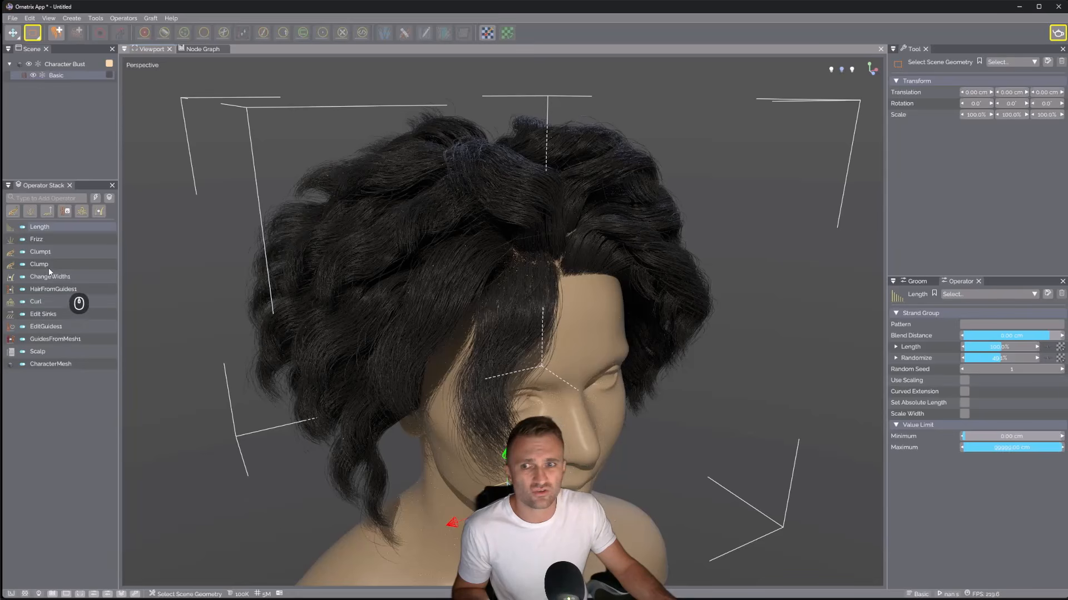
pyautogui.click(51, 253)
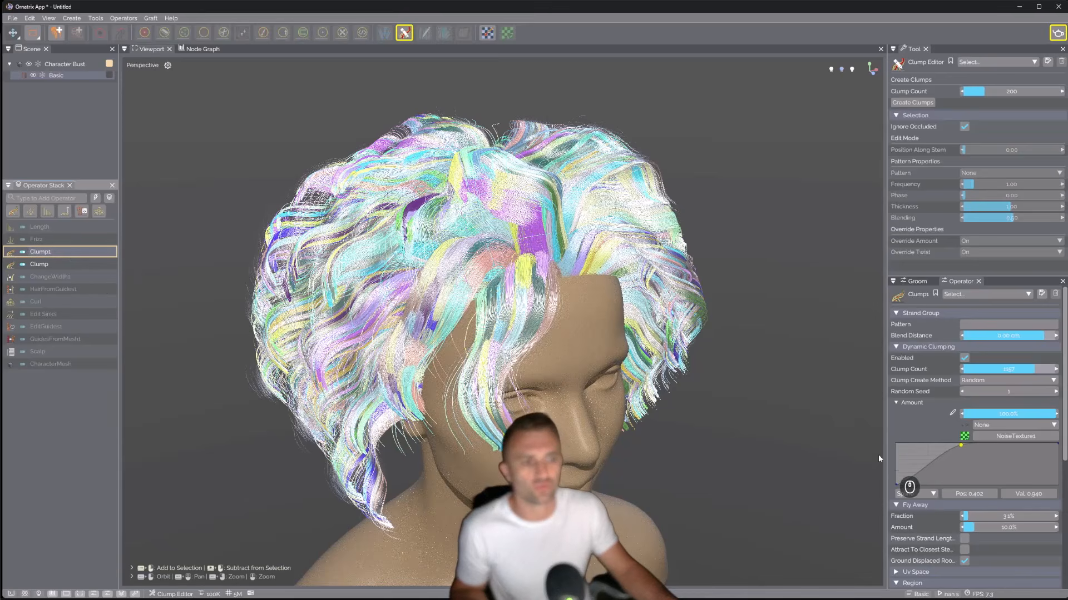
pyautogui.click(997, 435)
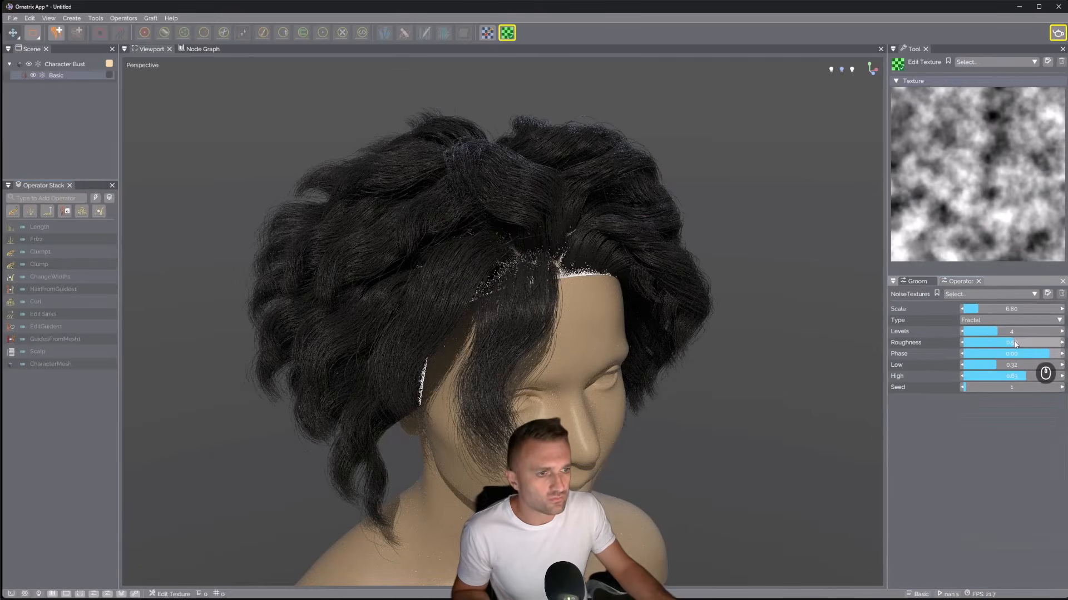
pyautogui.moveTo(1005, 366); pyautogui.dragTo(1031, 377)
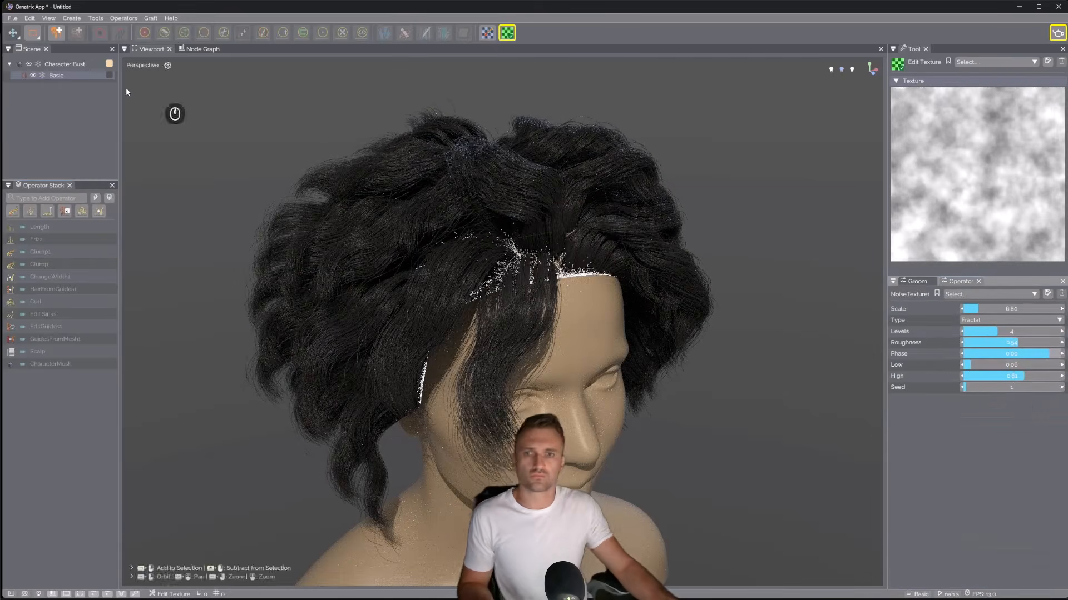
pyautogui.click(507, 34)
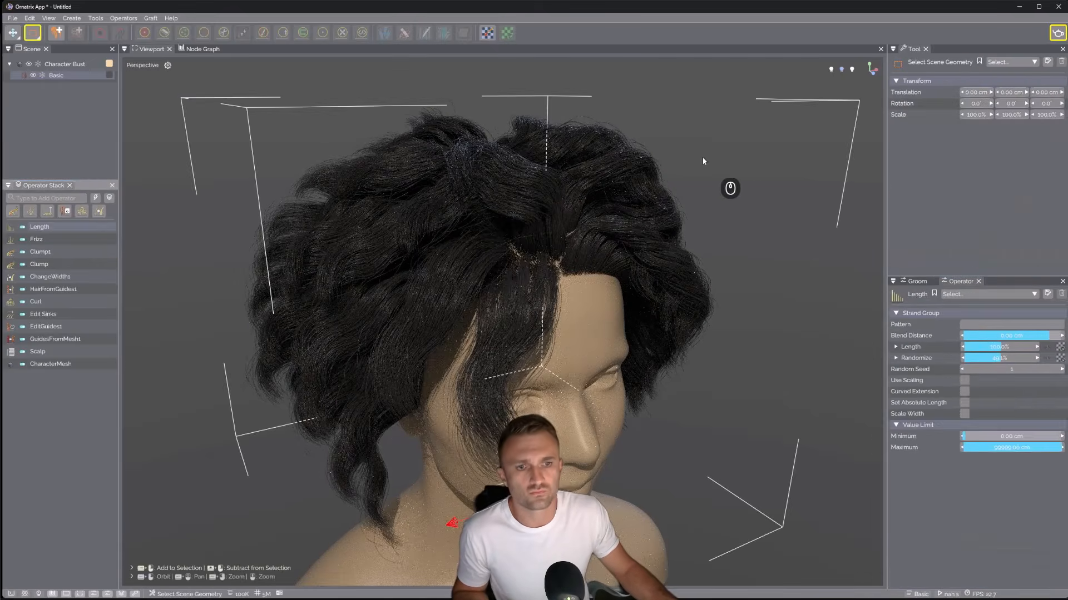
# Set the guide count in GuidesFromMesh1 to 200, then return to Length to view the hair
pyautogui.click(60, 340)
pyautogui.doubleClick(1028, 371)
pyautogui.write('200')
pyautogui.press('Return')
pyautogui.click(56, 228)
pyautogui.keyDown('alt'); pyautogui.moveTo(661, 213); pyautogui.dragTo(591, 223); pyautogui.keyUp('alt')
# Turn off Render Mode and open Edit Sinks with Surface Comb, selecting a direction arrow at the side of the head
pyautogui.click(1057, 33)
pyautogui.click(84, 314)
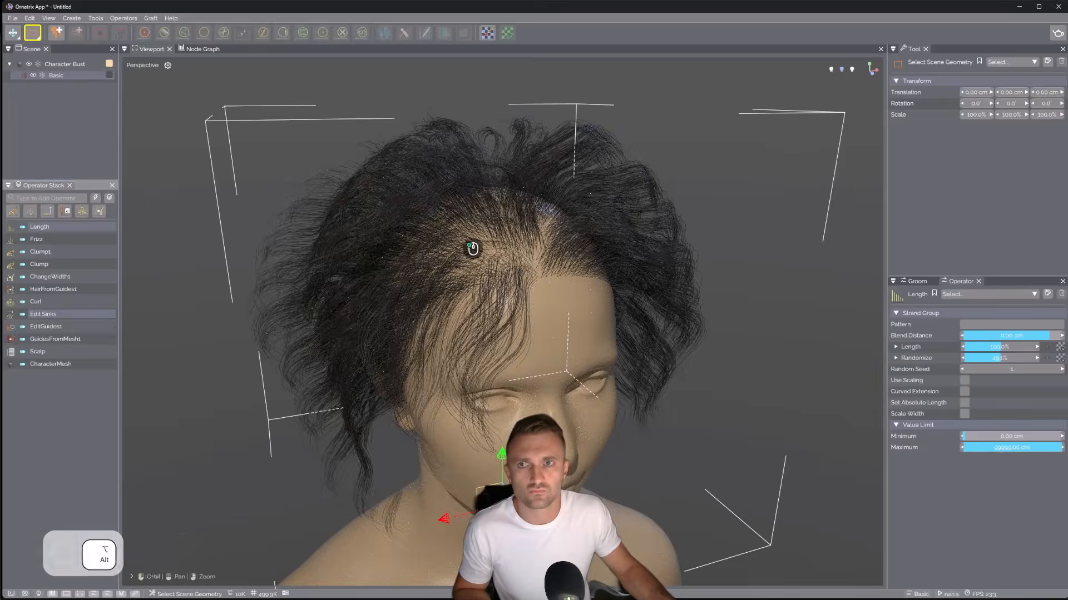
pyautogui.keyDown('alt'); pyautogui.moveTo(428, 218); pyautogui.dragTo(511, 186); pyautogui.keyUp('alt')
pyautogui.click(384, 32)
pyautogui.keyDown('alt'); pyautogui.moveTo(576, 244); pyautogui.dragTo(473, 267); pyautogui.keyUp('alt')
pyautogui.click(310, 342)
pyautogui.keyDown('alt'); pyautogui.moveTo(310, 345); pyautogui.dragTo(578, 328); pyautogui.keyUp('alt')
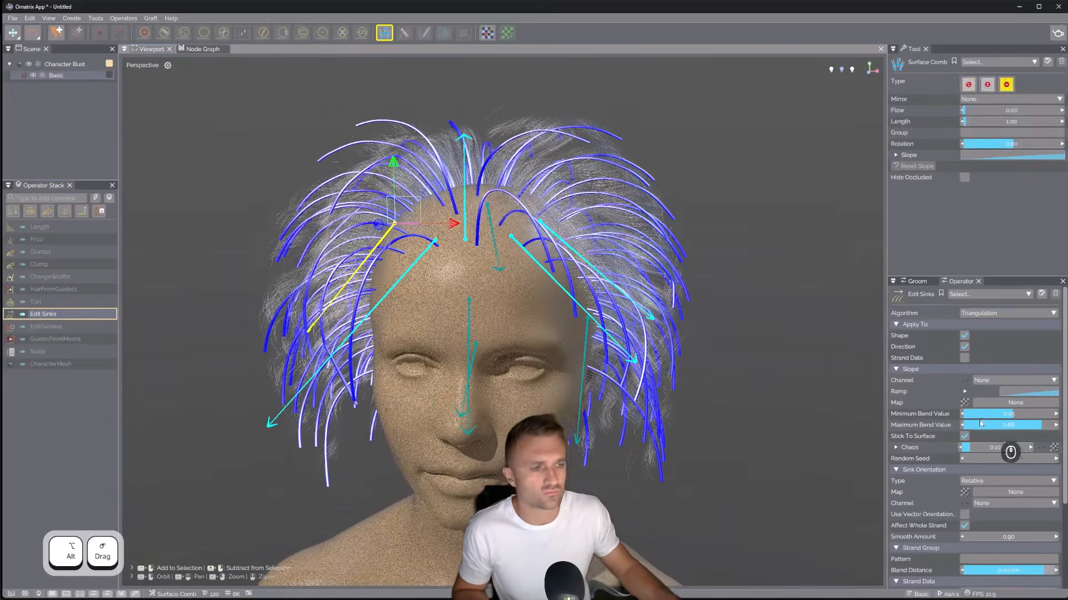
# Reshape the Edit Sinks Slope Ramp with extra curve points and redirect a comb arrow at the side of the head
pyautogui.click(964, 392)
pyautogui.moveTo(973, 426); pyautogui.dragTo(957, 421)
pyautogui.moveTo(1014, 428); pyautogui.dragTo(1055, 413)
pyautogui.keyDown('alt'); pyautogui.moveTo(501, 328); pyautogui.dragTo(705, 334); pyautogui.keyUp('alt')
pyautogui.moveTo(310, 296); pyautogui.dragTo(339, 329)
pyautogui.keyDown('alt'); pyautogui.moveTo(761, 353); pyautogui.dragTo(560, 356); pyautogui.keyUp('alt')
# Return to Length, turn Render Mode back on to check the hair, and store the groom's state with Hold
pyautogui.click(40, 227)
pyautogui.click(1058, 33)
pyautogui.keyDown('alt'); pyautogui.moveTo(654, 203); pyautogui.dragTo(712, 186); pyautogui.keyUp('alt')
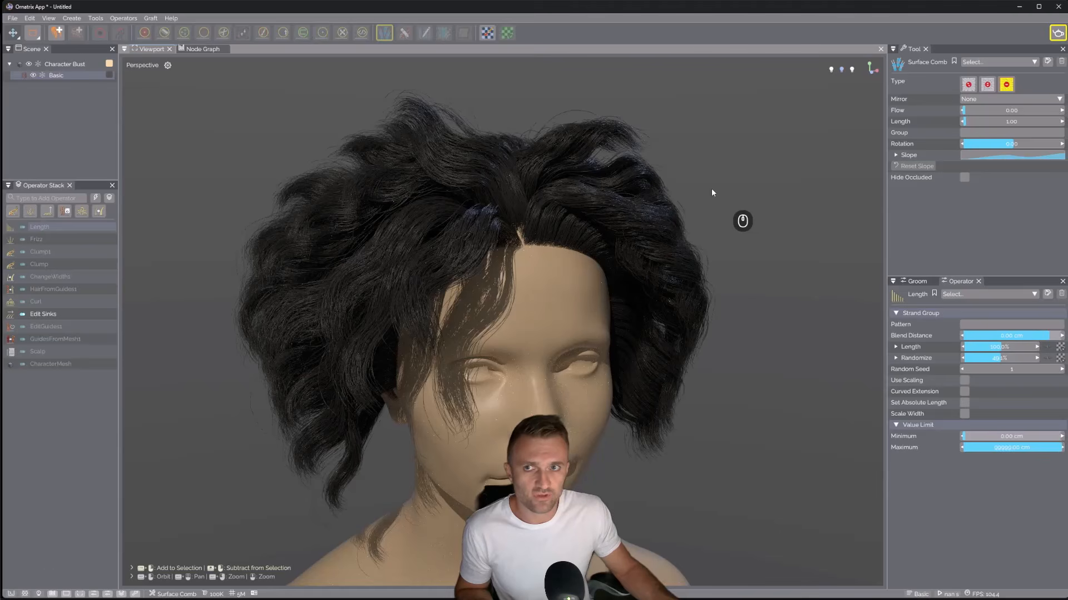
pyautogui.hotkey('ctrl', 'alt', 'h')
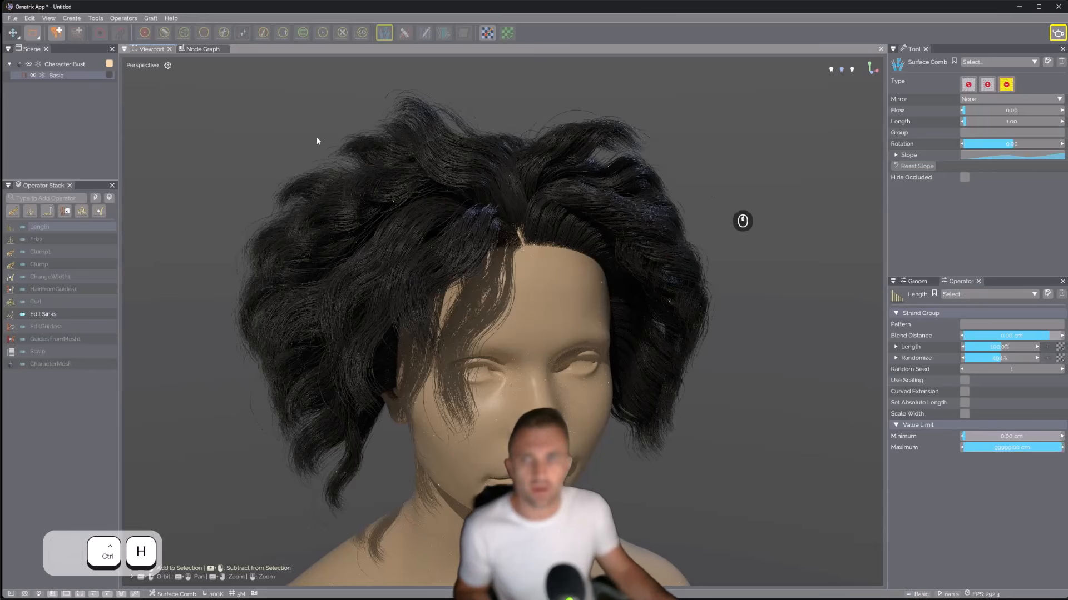
pyautogui.click(12, 18)
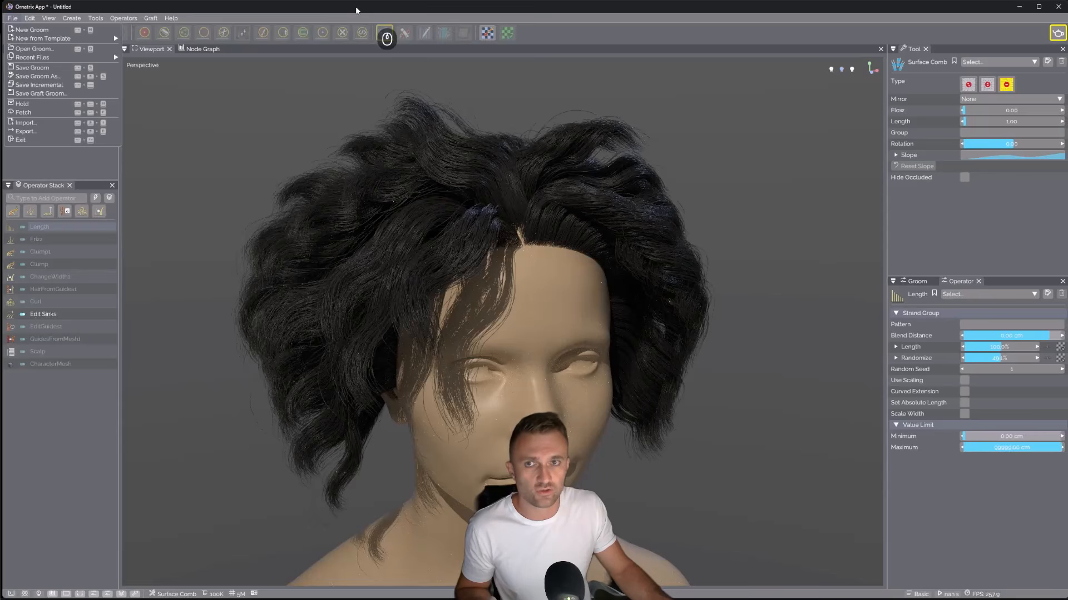
pyautogui.click(89, 174)
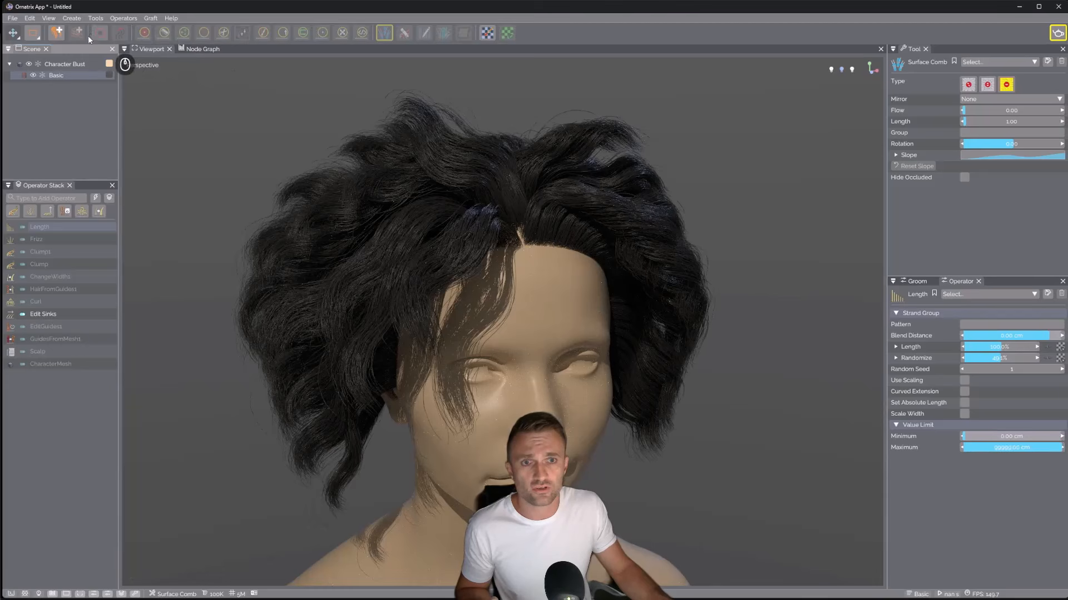
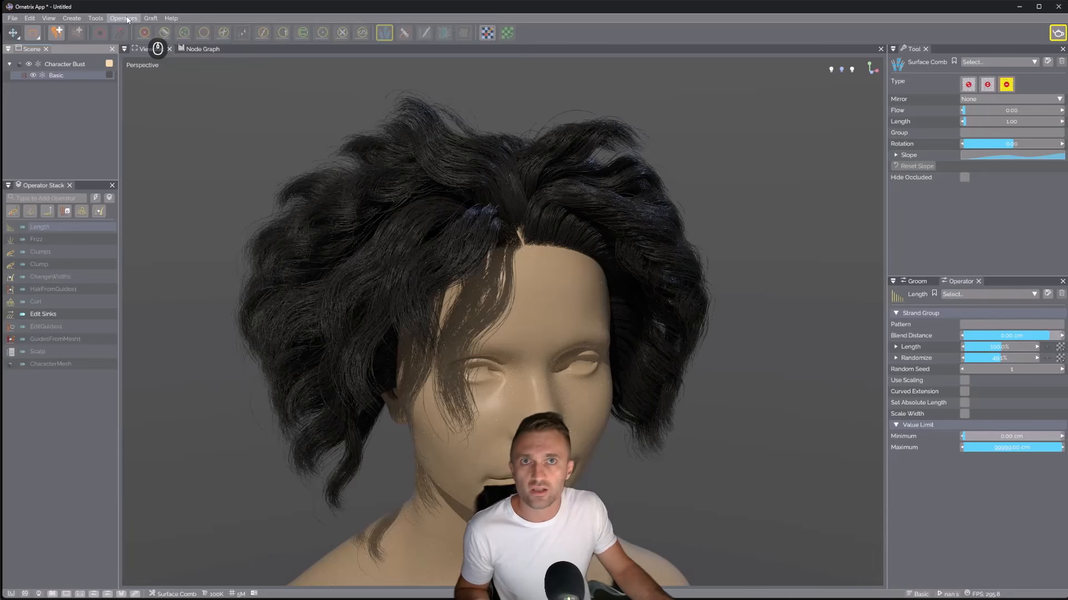
pyautogui.click(123, 18)
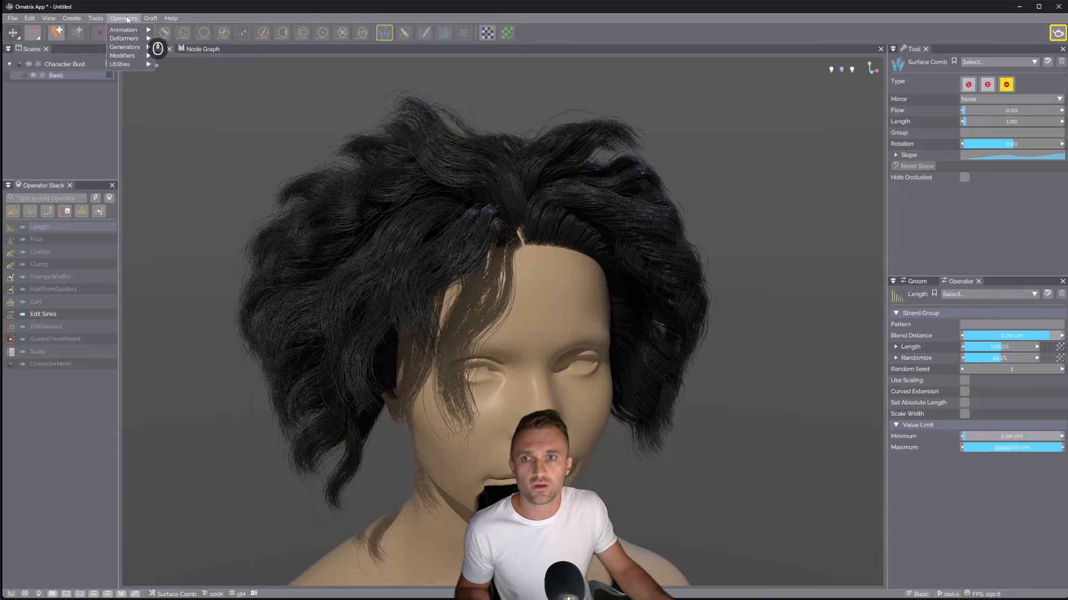
pyautogui.click(127, 19)
pyautogui.click(73, 66)
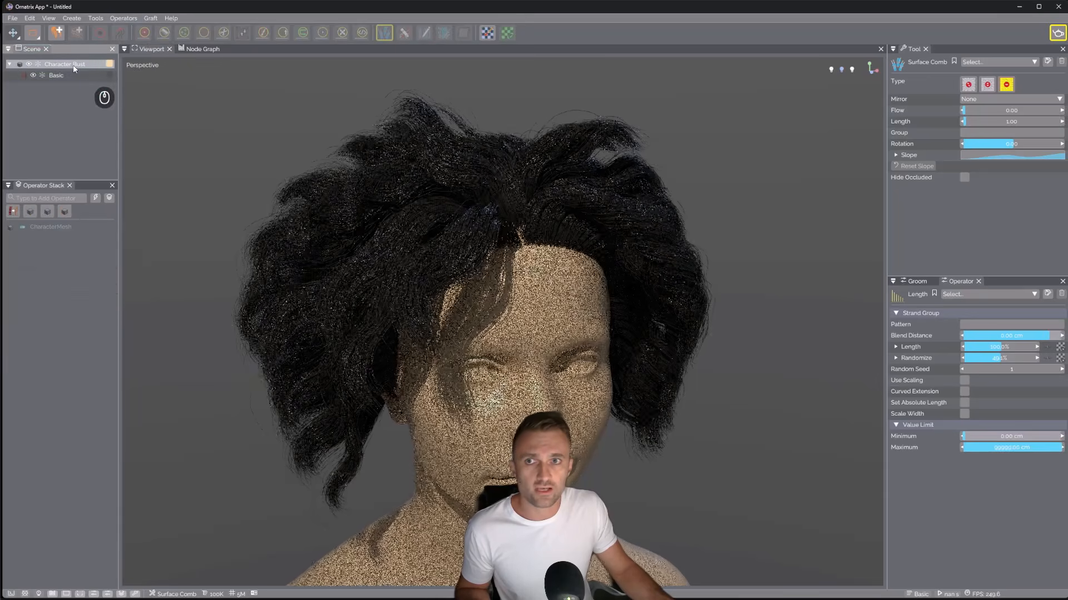
pyautogui.click(66, 77)
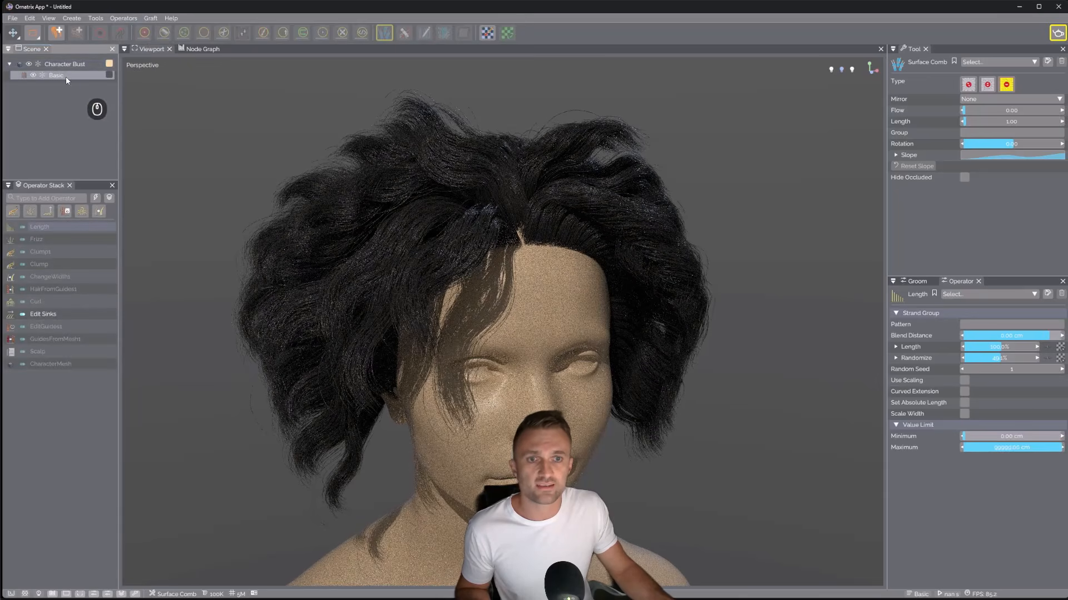
# Look over the Graft groom options, then show the groom's own parameters
pyautogui.click(154, 20)
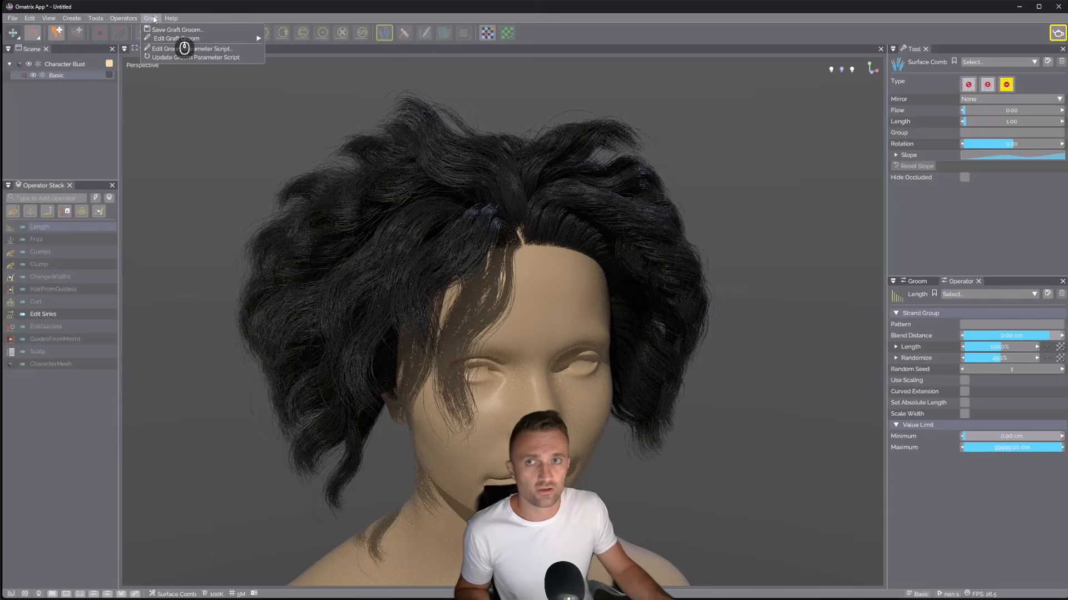
pyautogui.click(154, 19)
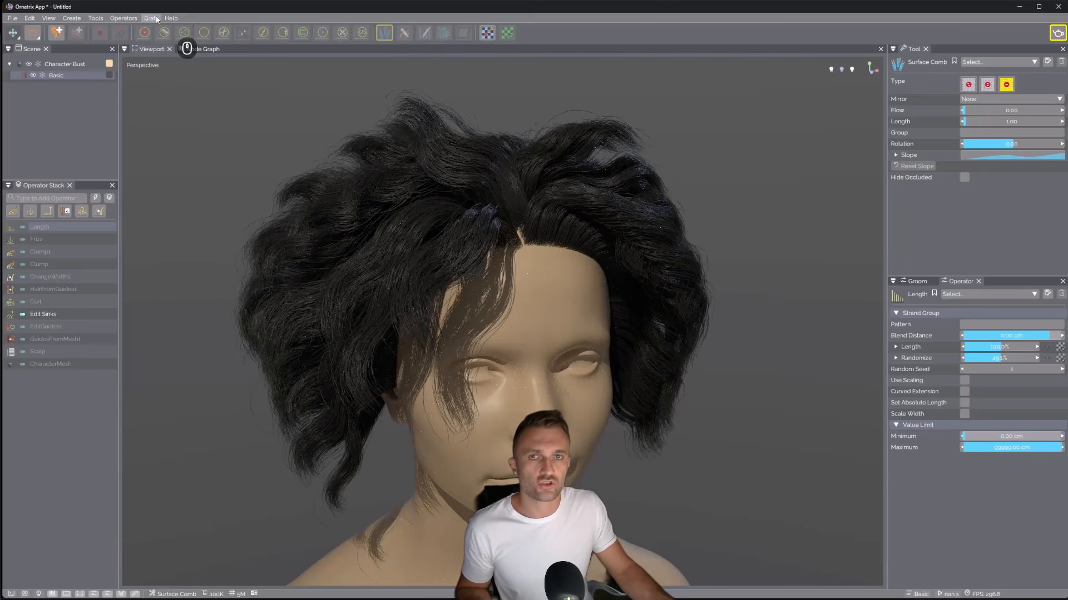
pyautogui.click(913, 282)
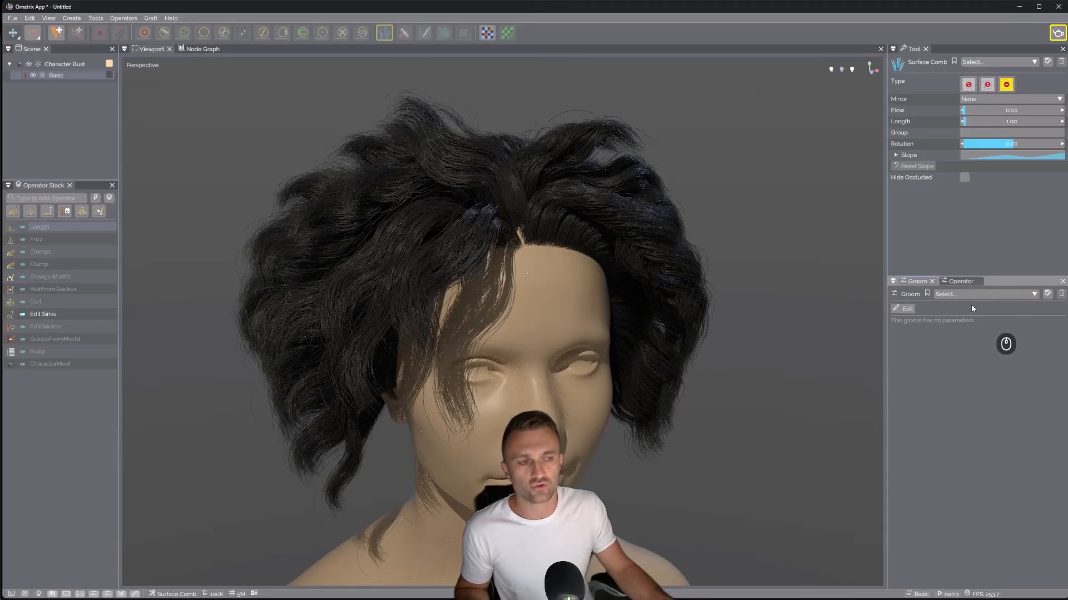
# Show the Length operator's parameters and look over the viewport's shading modes
pyautogui.click(963, 287)
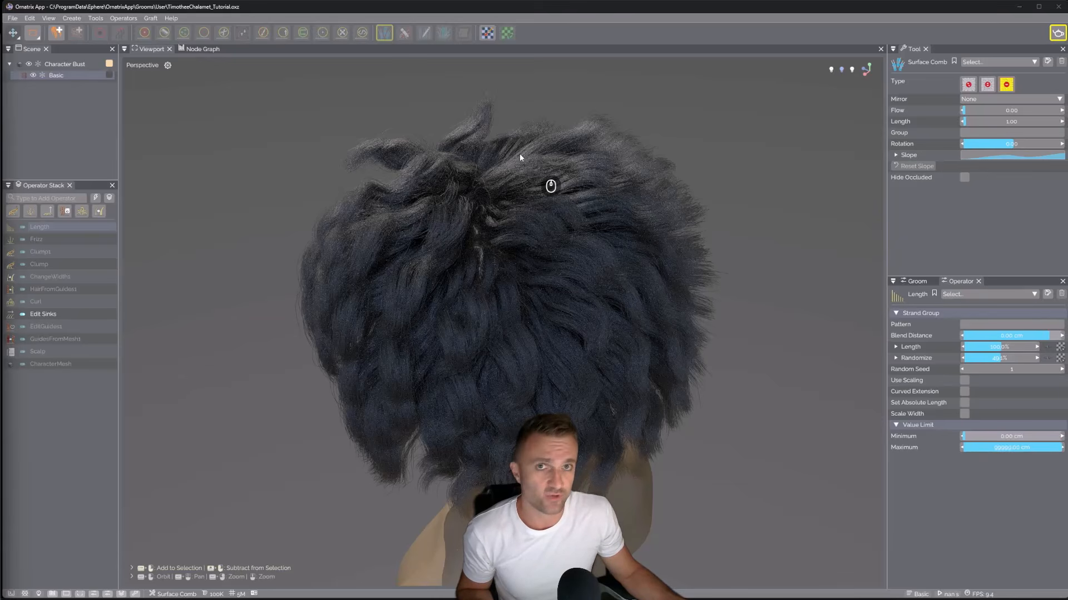
pyautogui.click(168, 65)
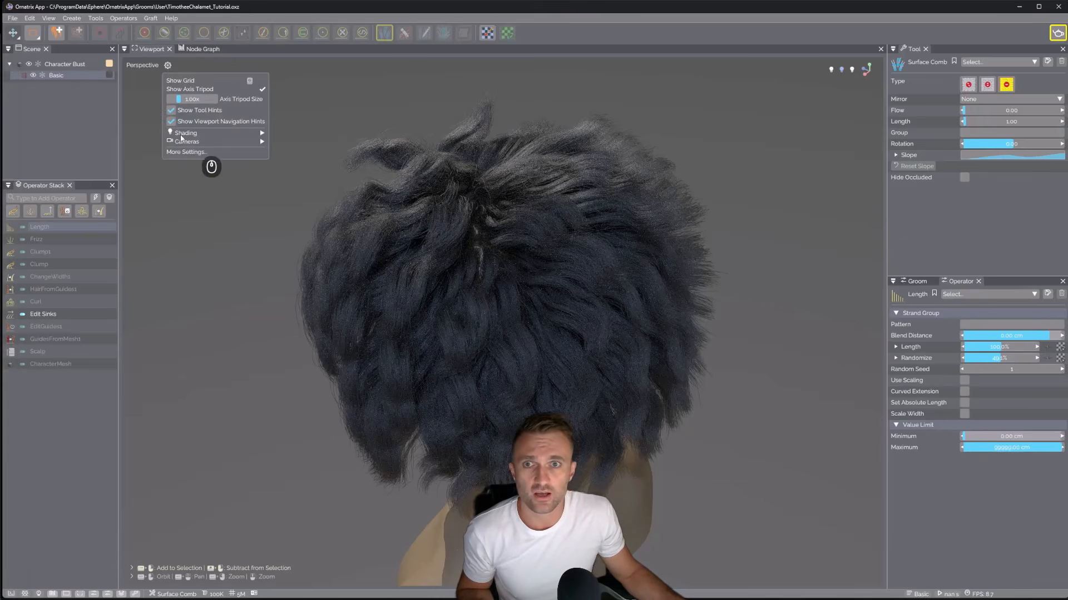
pyautogui.moveTo(187, 135)
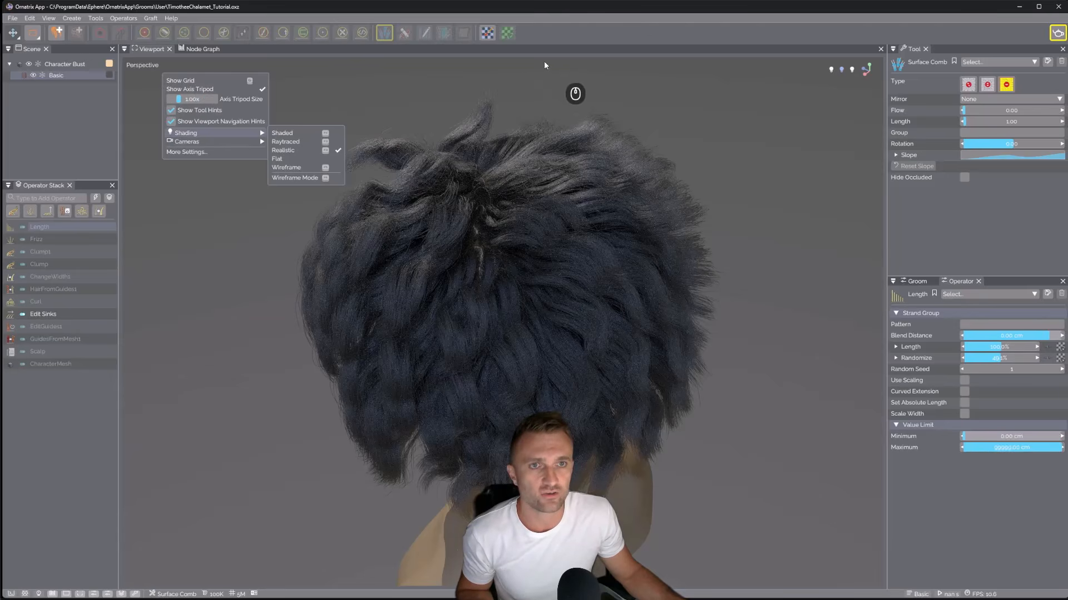
pyautogui.click(366, 9)
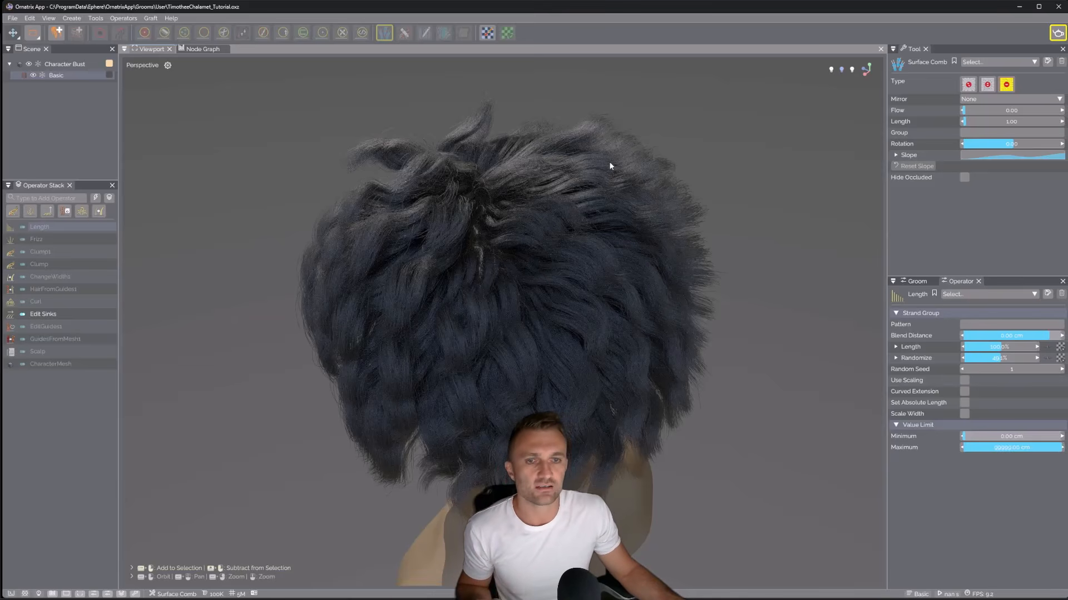
# Look over the groom templates and the recent groom files with their preview images
pyautogui.click(14, 18)
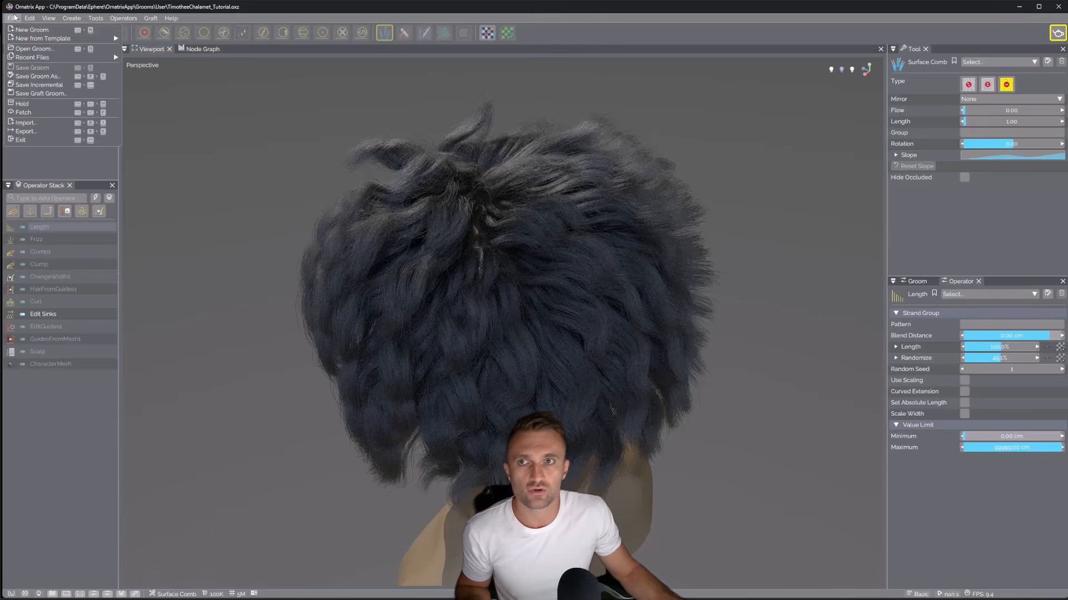
pyautogui.moveTo(23, 43)
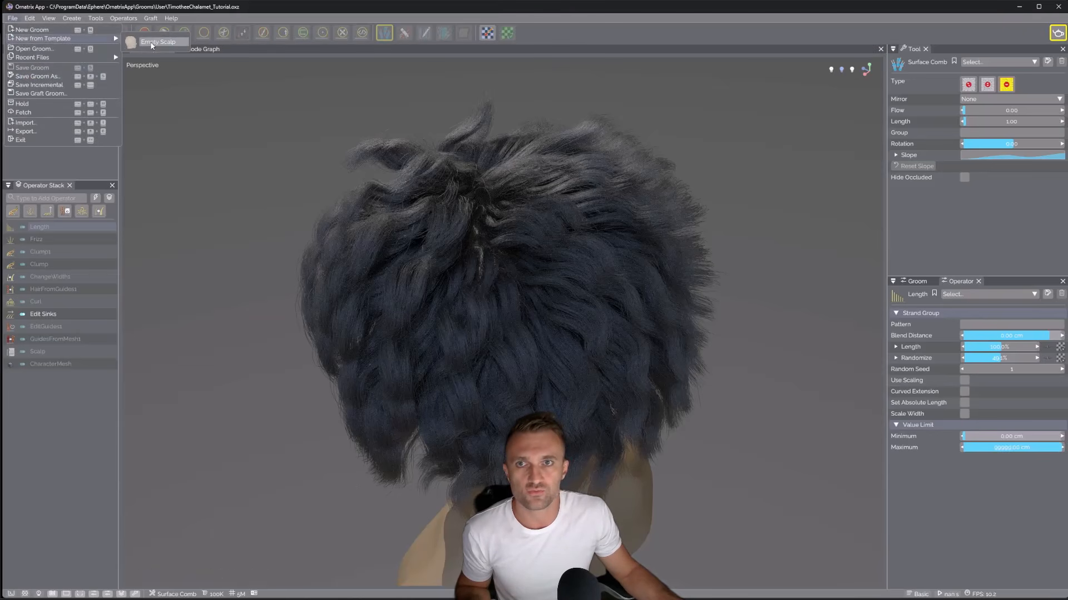
pyautogui.moveTo(151, 45)
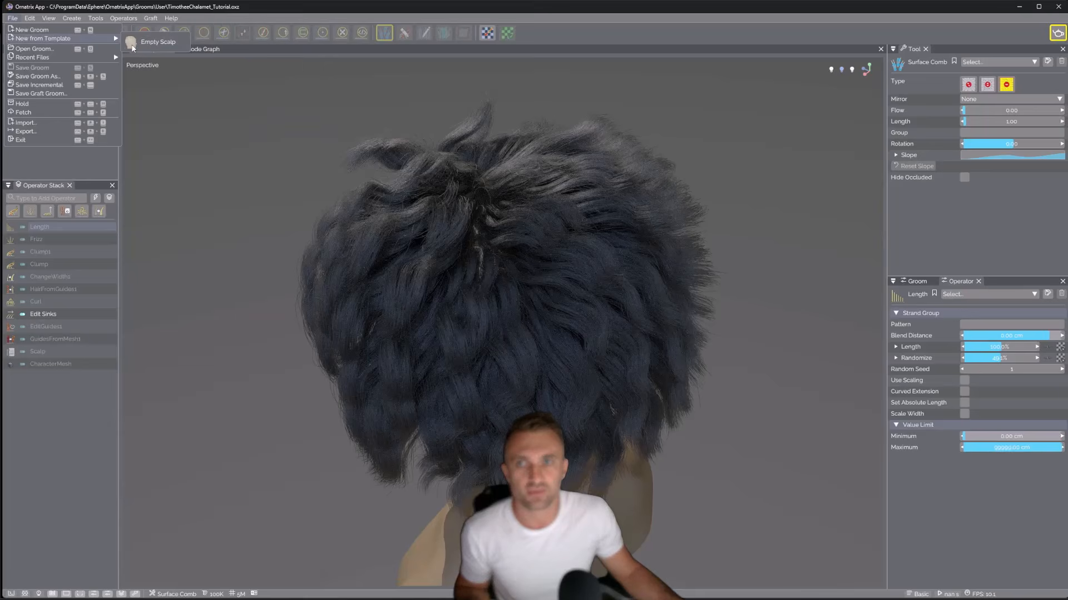
pyautogui.moveTo(61, 57)
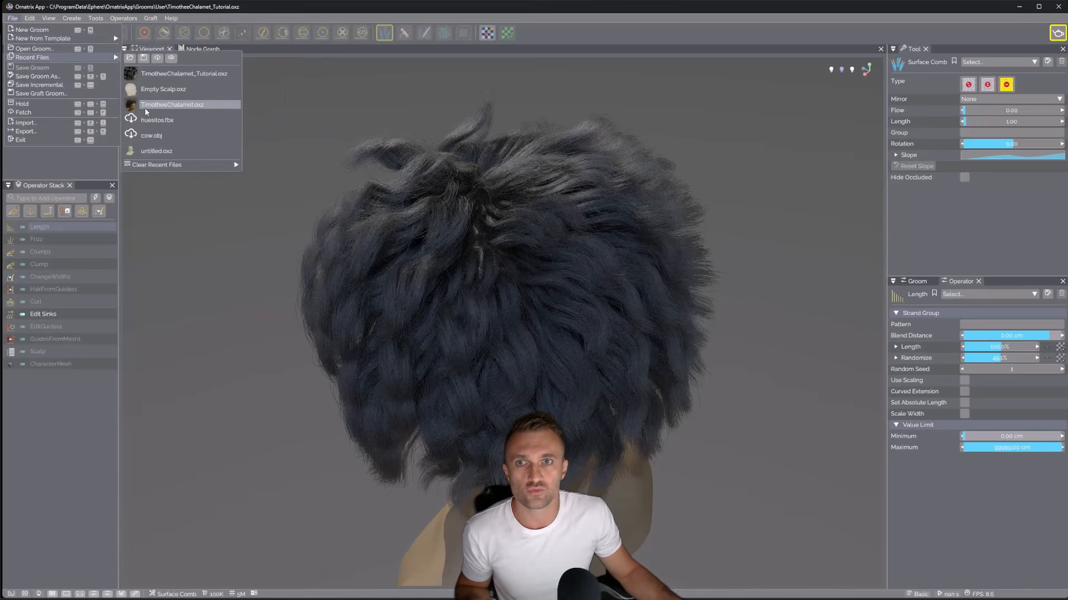
pyautogui.moveTo(149, 109)
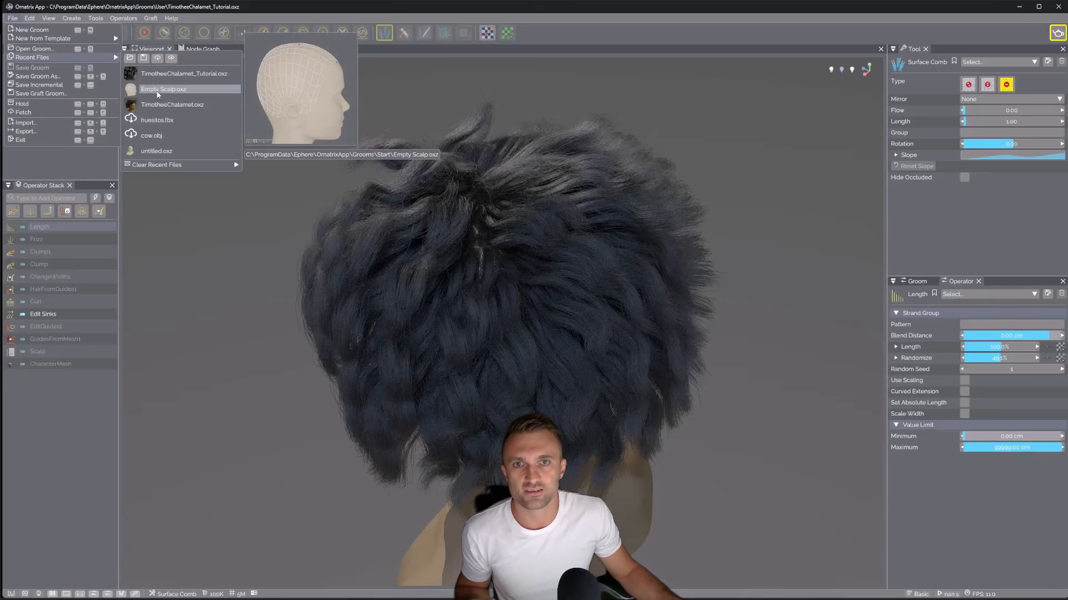
pyautogui.moveTo(162, 77)
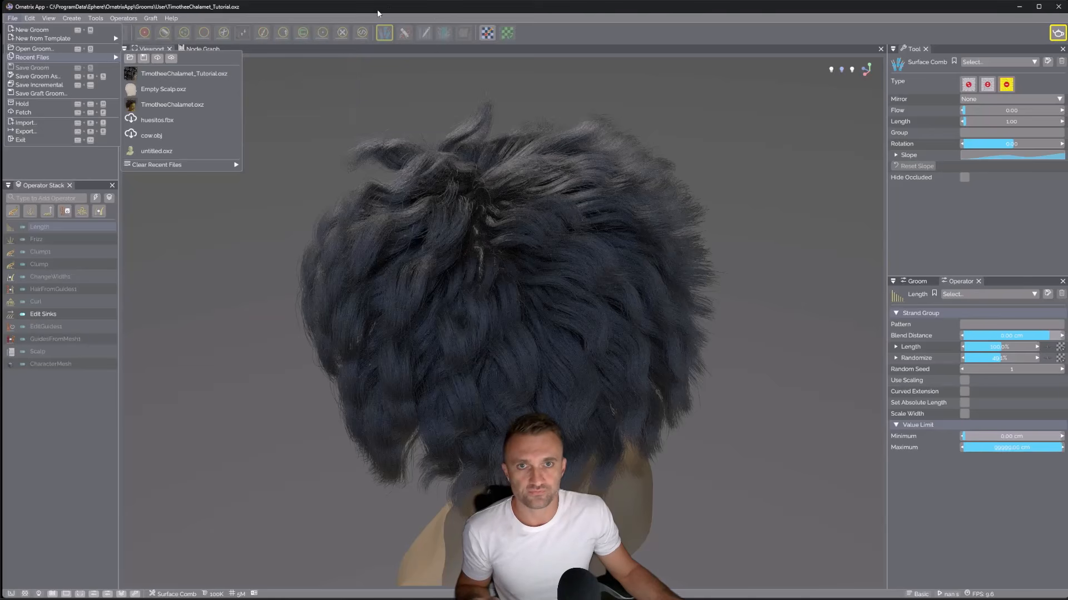
pyautogui.click(289, 51)
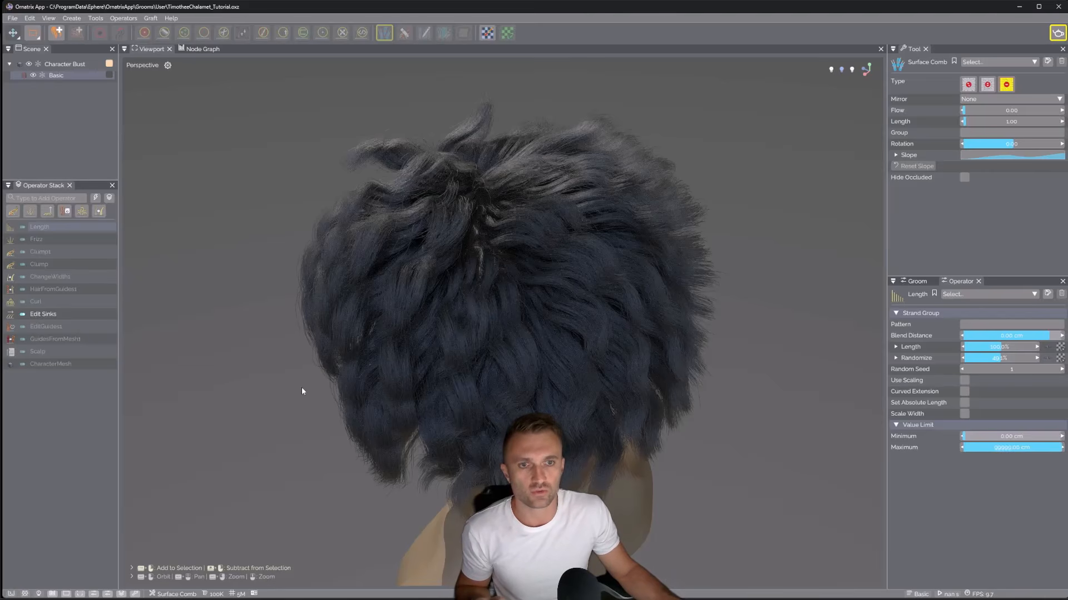
# Switch the viewport to the Thumbnail camera, frame the whole hairstyle in a three-quarter front view, and save the groom
pyautogui.click(412, 348)
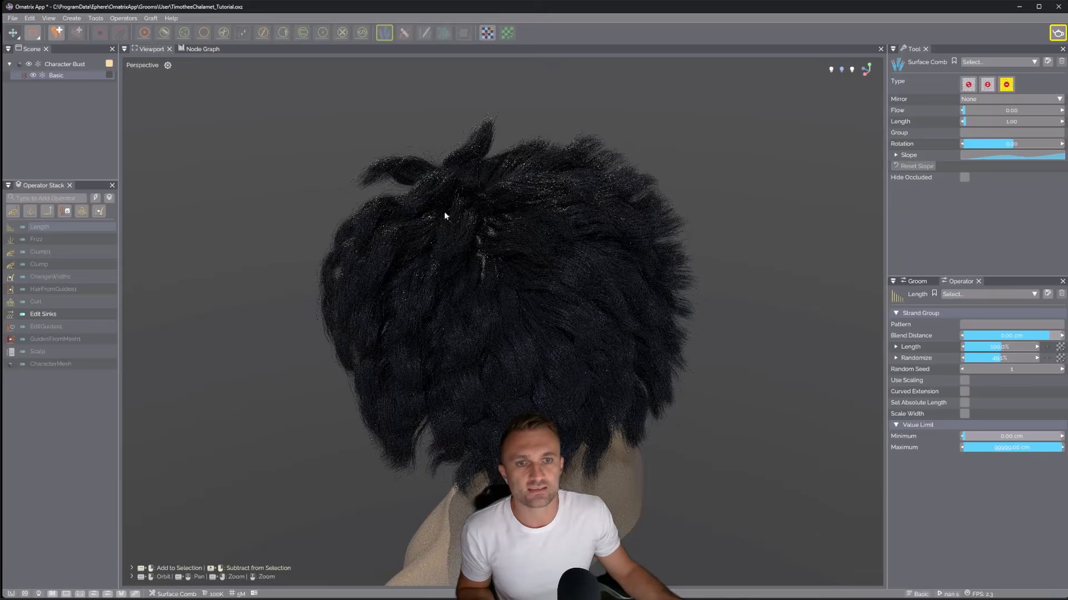
pyautogui.click(143, 65)
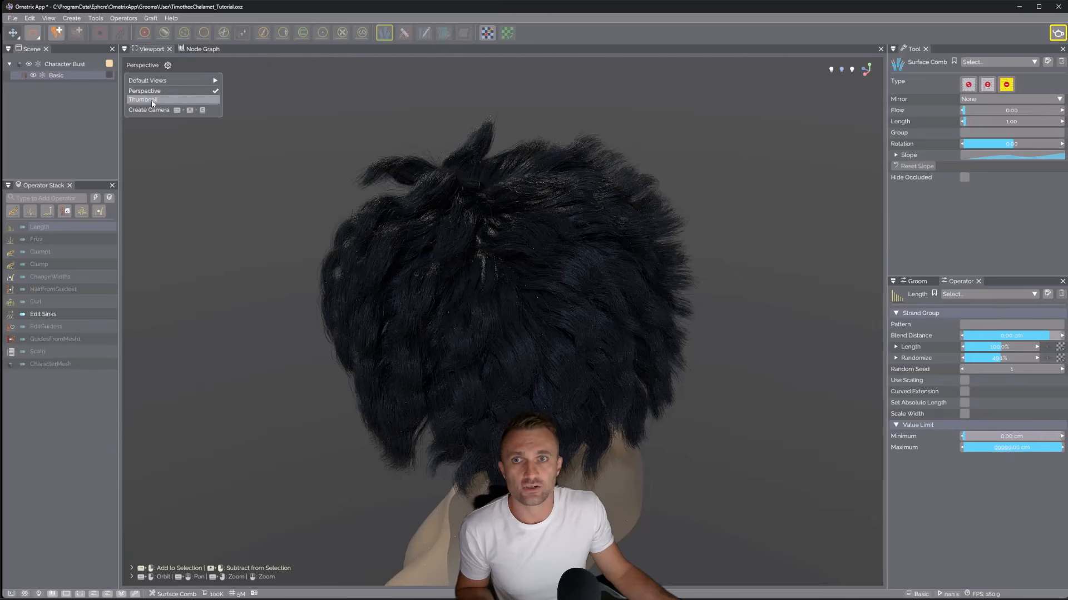
pyautogui.moveTo(150, 84)
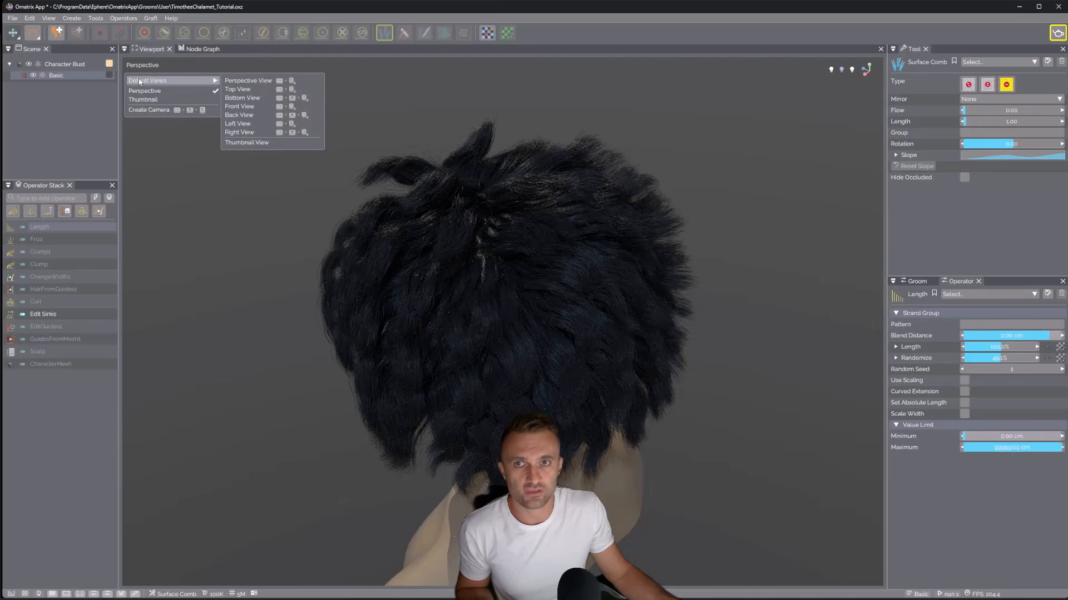
pyautogui.click(159, 100)
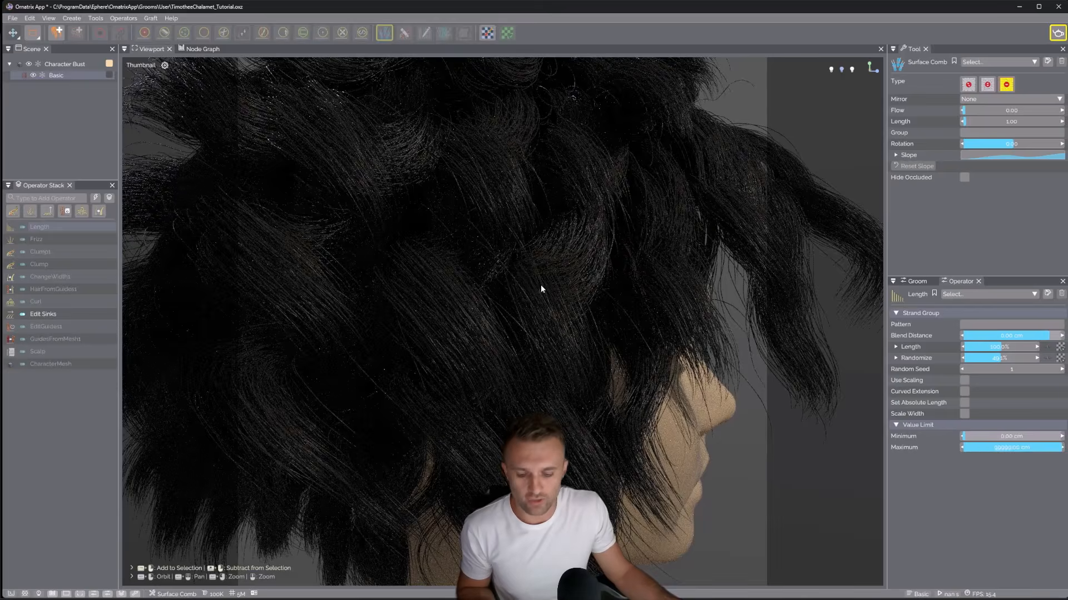
pyautogui.keyDown('alt'); pyautogui.moveTo(541, 285); pyautogui.dragTo(450, 288); pyautogui.keyUp('alt')
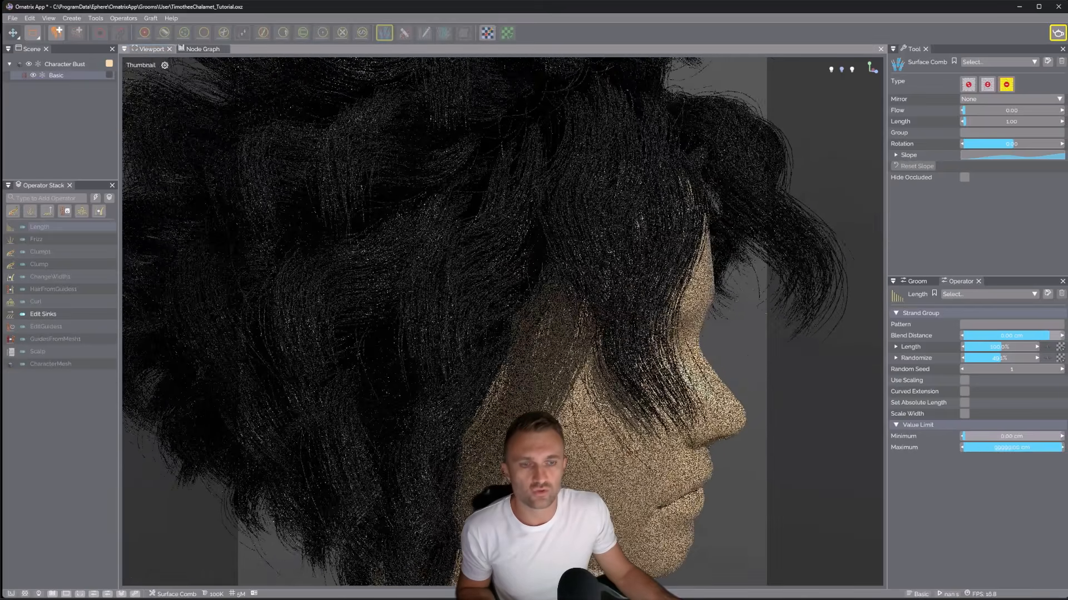
pyautogui.scroll(-6, 456, 289)
pyautogui.keyDown('alt'); pyautogui.moveTo(590, 261); pyautogui.dragTo(566, 263); pyautogui.keyUp('alt')
pyautogui.scroll(2, 548, 262)
pyautogui.scroll(1, 561, 269)
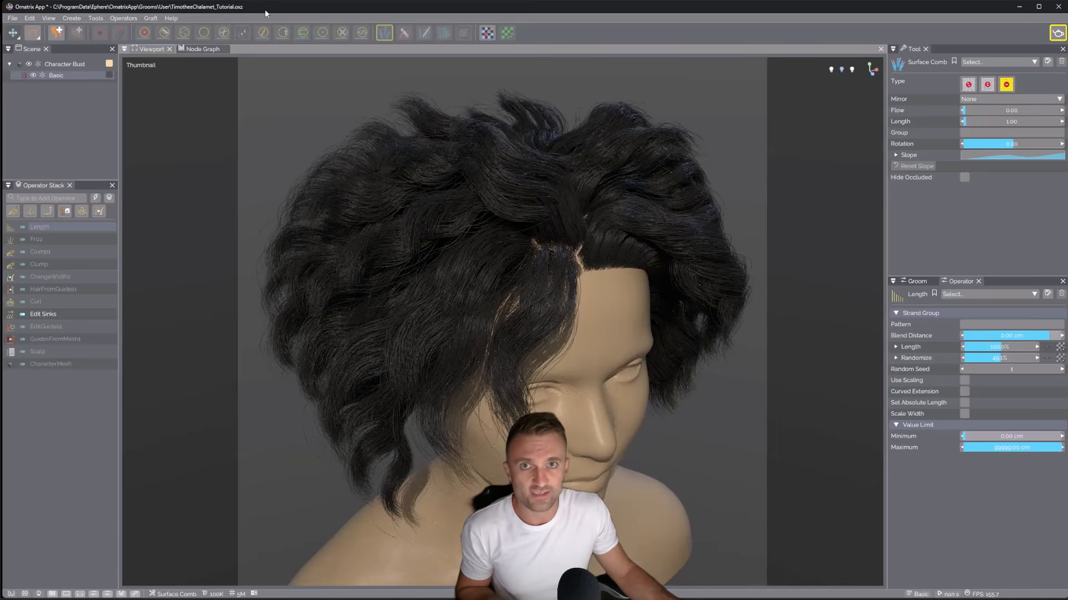
pyautogui.hotkey('ctrl', 's')
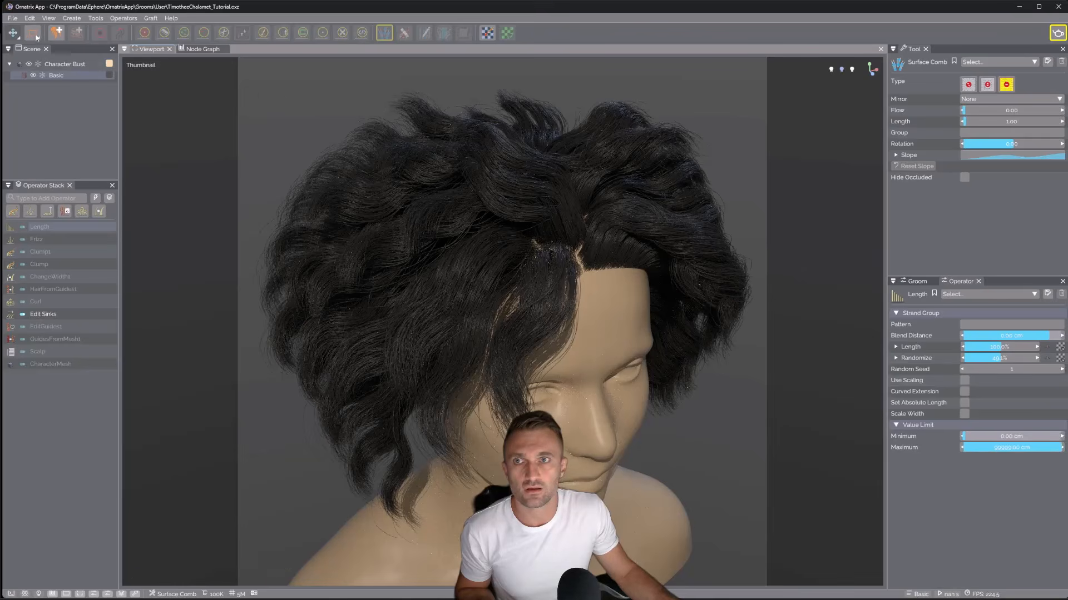
# Check the preview image of TimotheeChalamet_Tutorial.oxz among the recent files
pyautogui.click(12, 17)
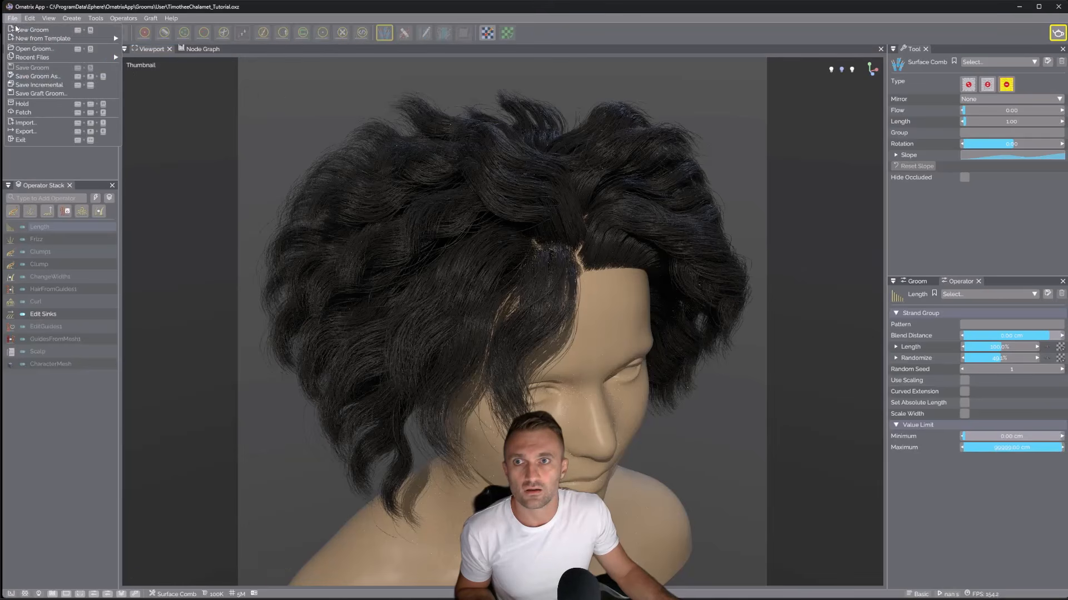
pyautogui.moveTo(22, 58)
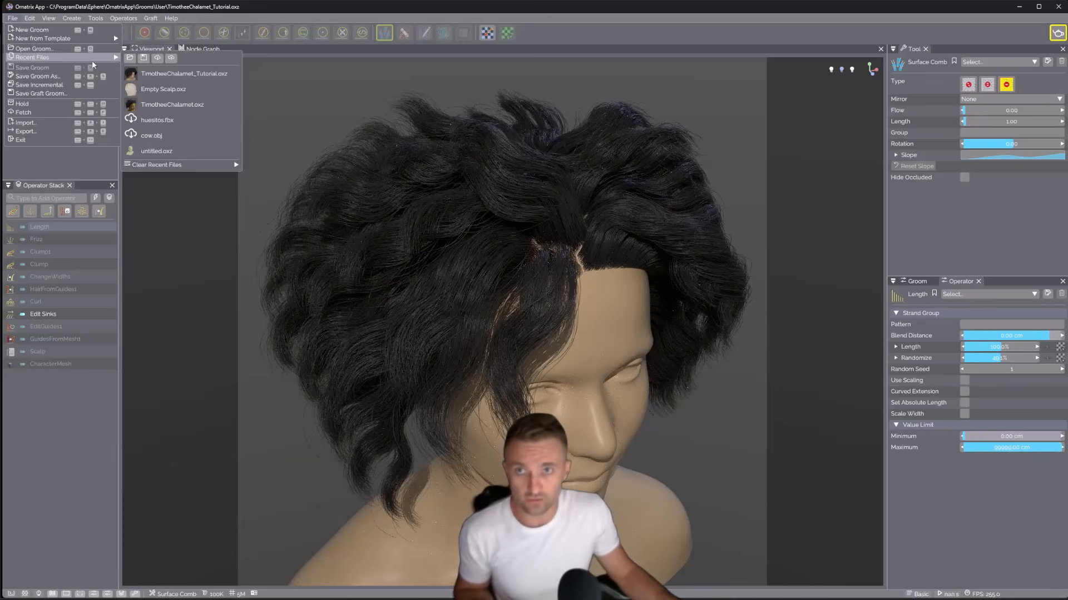
pyautogui.moveTo(162, 75)
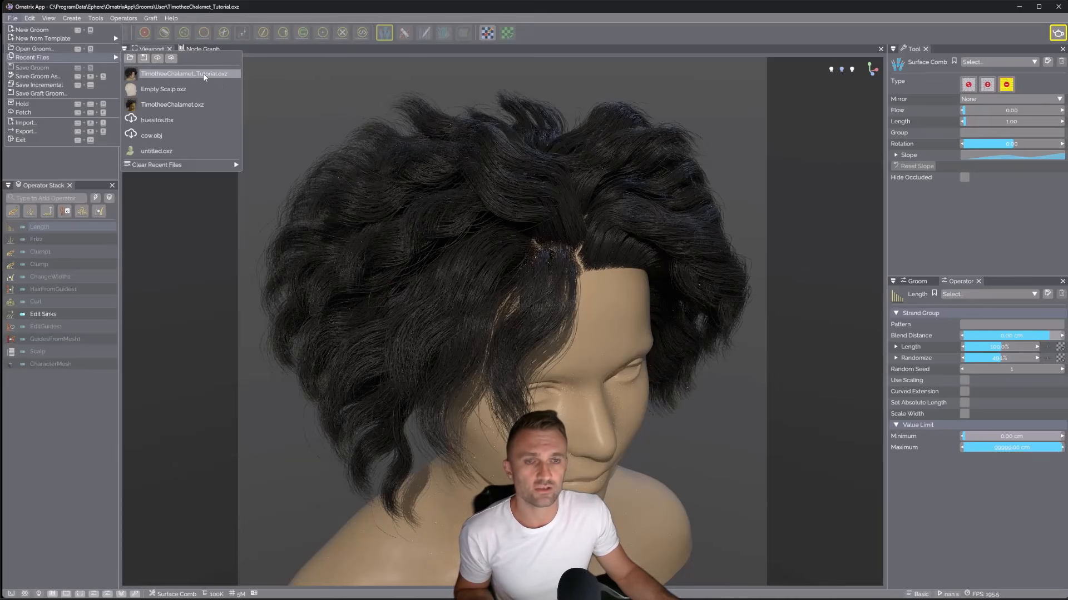
pyautogui.click(327, 100)
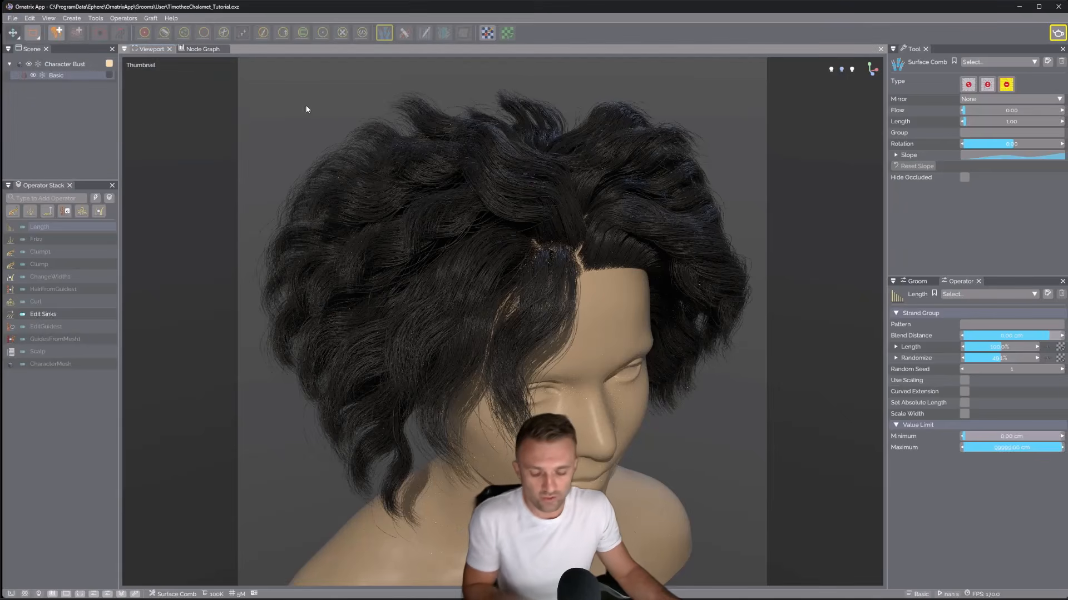
# Return the viewport to the Perspective camera and examine the hairstyle from the front
pyautogui.click(143, 66)
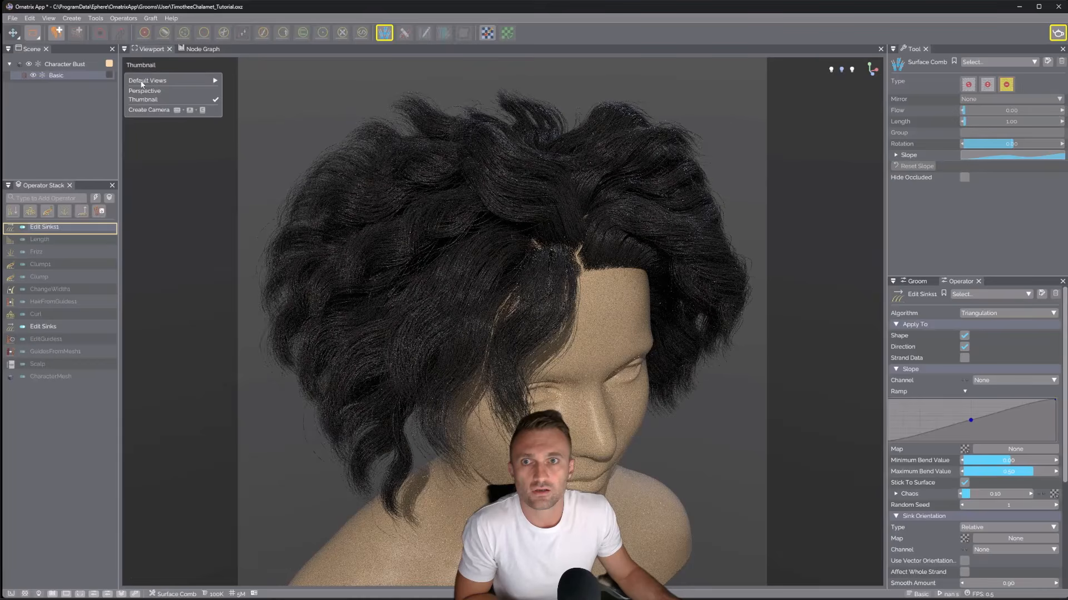
pyautogui.click(141, 93)
pyautogui.keyDown('alt'); pyautogui.moveTo(505, 281); pyautogui.dragTo(679, 251); pyautogui.keyUp('alt')
pyautogui.keyDown('alt'); pyautogui.moveTo(762, 233); pyautogui.dragTo(735, 258); pyautogui.keyUp('alt')
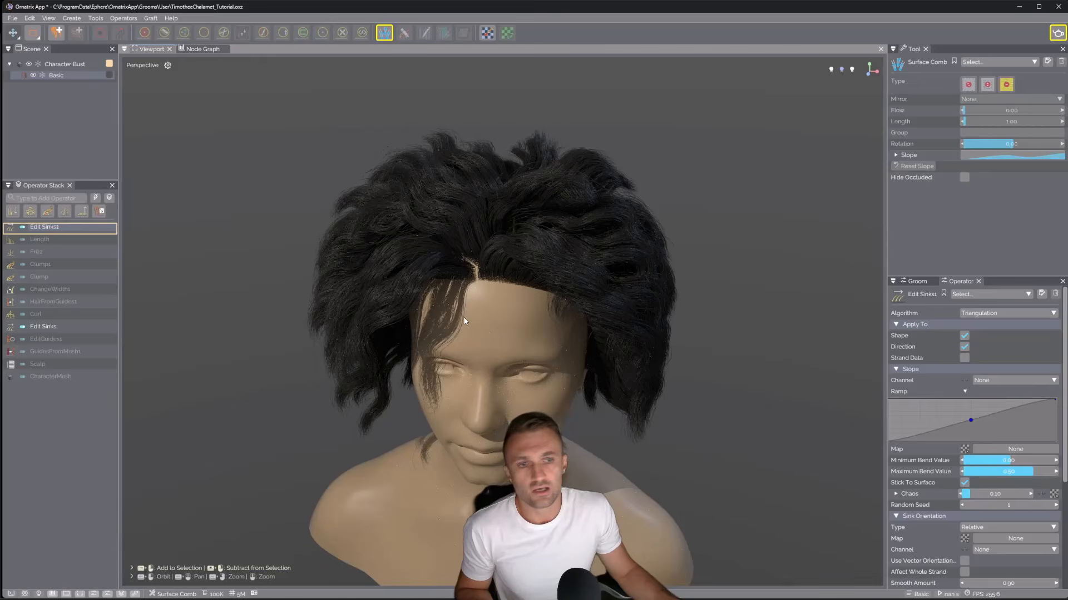
pyautogui.keyDown('alt'); pyautogui.moveTo(464, 321); pyautogui.dragTo(529, 322); pyautogui.keyUp('alt')
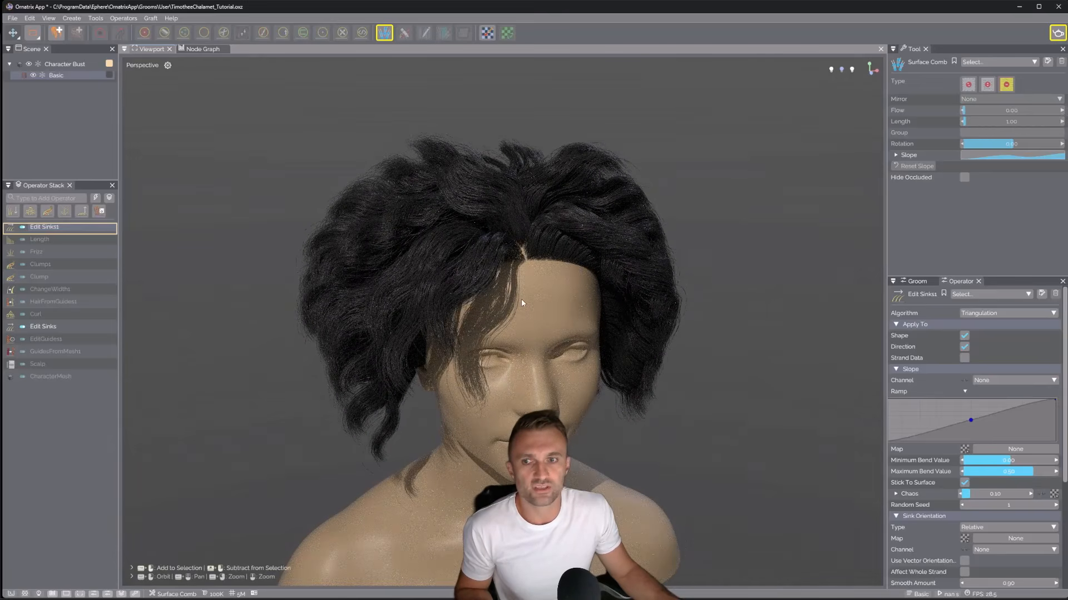